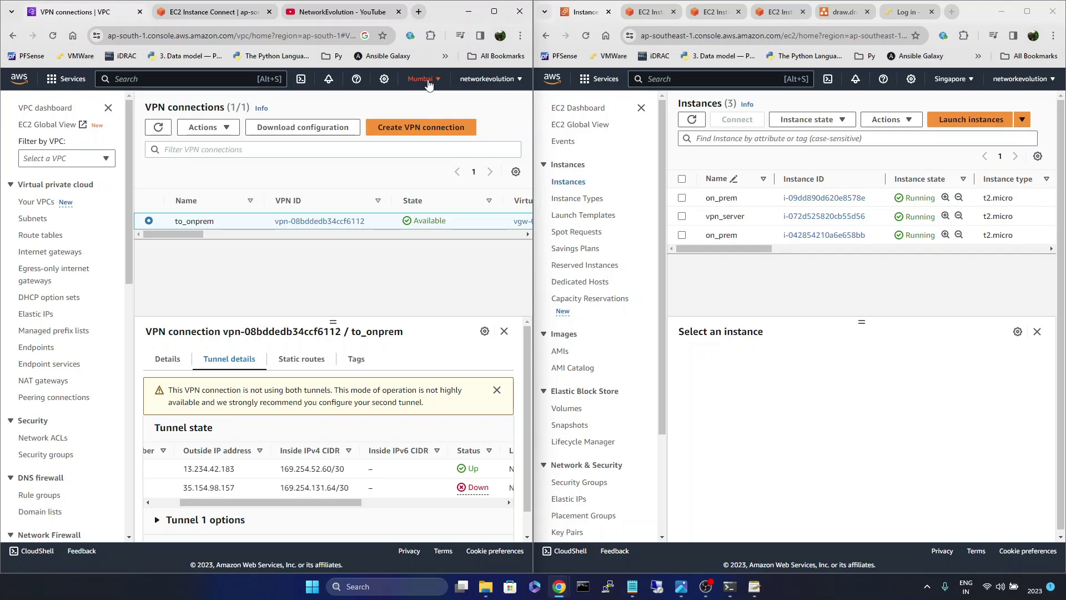
# Open the details of the aws_vpn_demo-vpc from the list of VPCs in the Mumbai region.
pyautogui.click(423, 81)
pyautogui.click(488, 104)
pyautogui.click(37, 201)
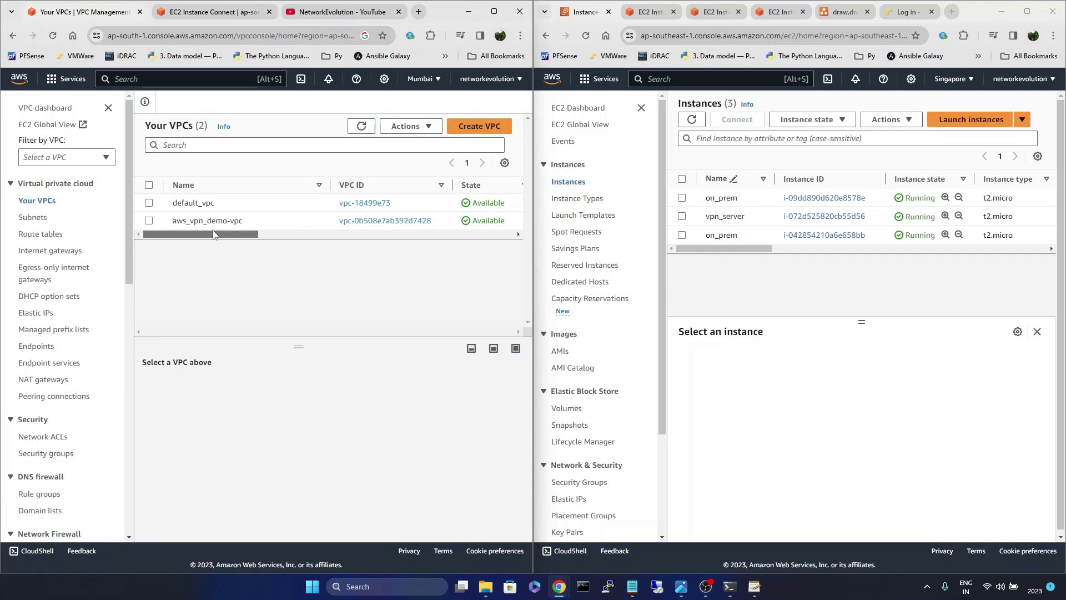
pyautogui.click(381, 221)
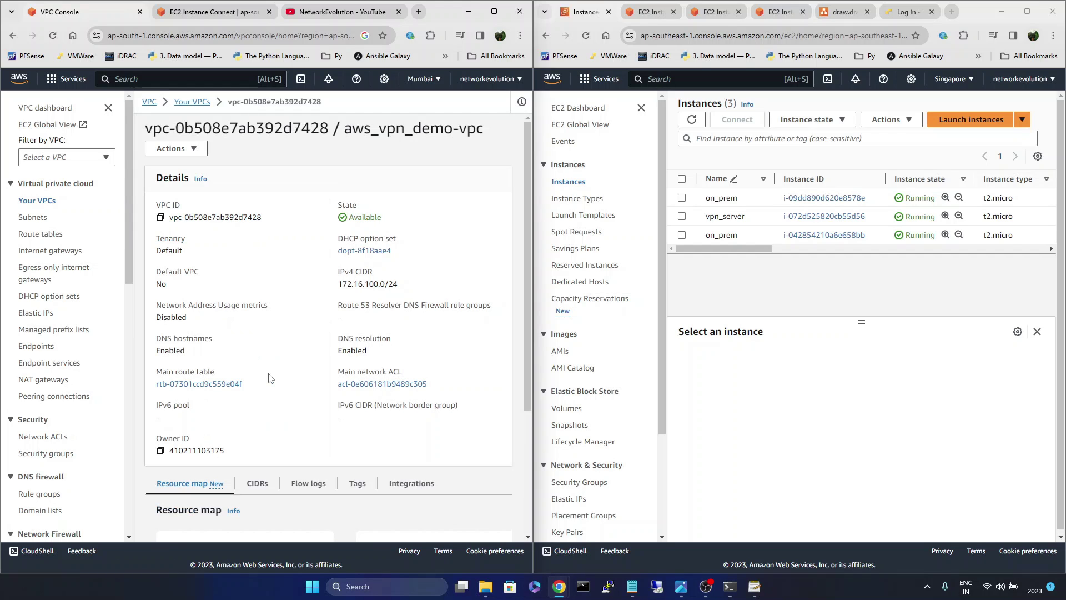
# Examine the VPC's details and resource map, focusing on its IPv4 CIDR.
pyautogui.scroll(-3, 270, 378)
pyautogui.scroll(3, 270, 378)
pyautogui.moveTo(400, 289); pyautogui.dragTo(331, 296)
pyautogui.click(340, 294)
pyautogui.moveTo(338, 290); pyautogui.dragTo(416, 295)
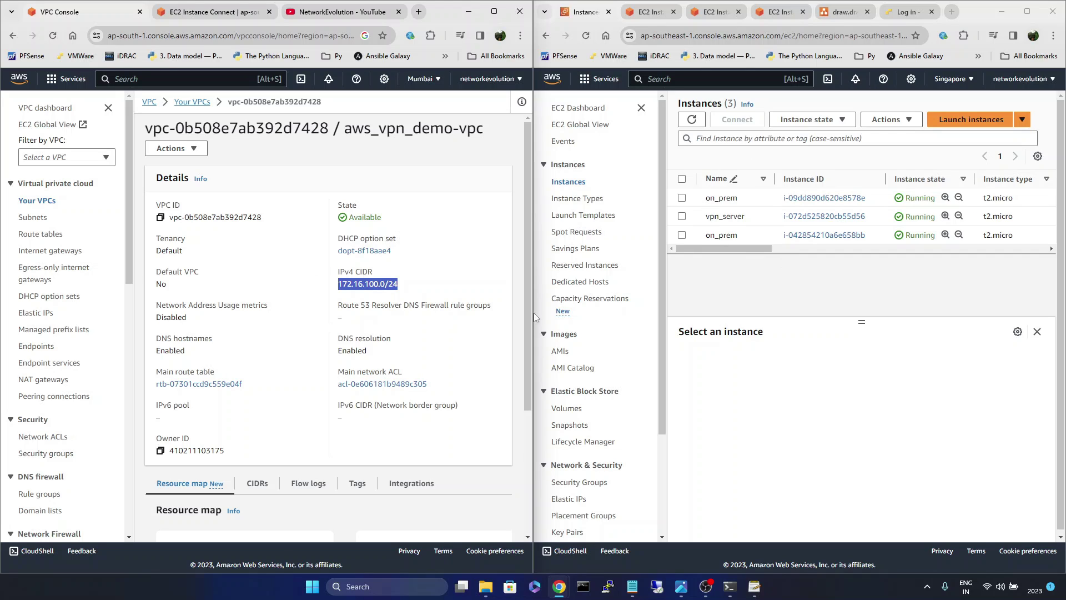
pyautogui.click(350, 287)
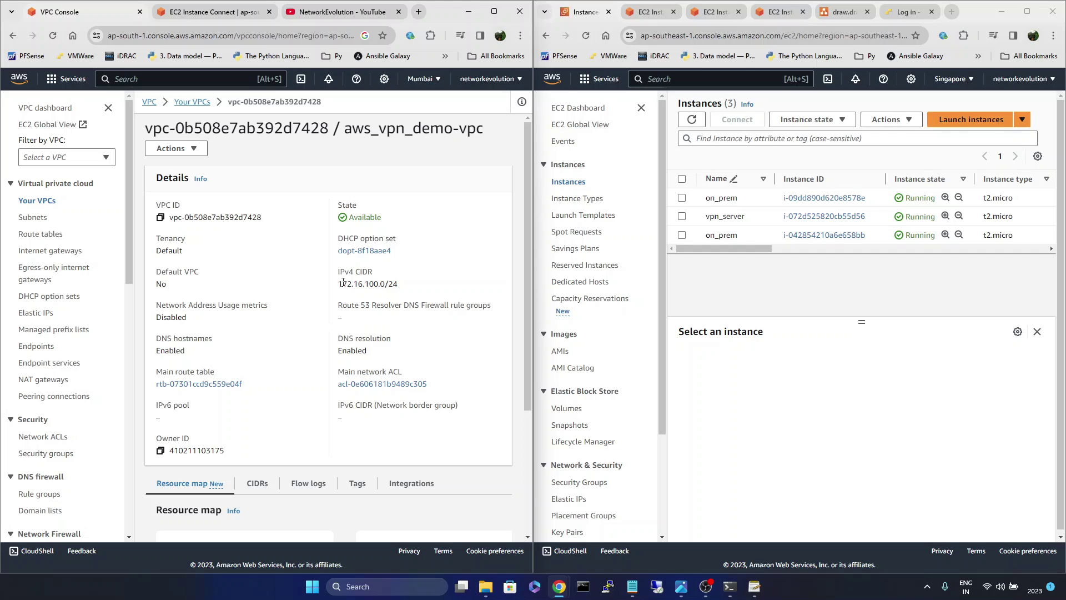
pyautogui.moveTo(341, 283); pyautogui.dragTo(417, 283)
pyautogui.click(418, 282)
# Start creating a VPC with the VPC and more option and examine its name tag and IPv4 CIDR settings.
pyautogui.click(193, 102)
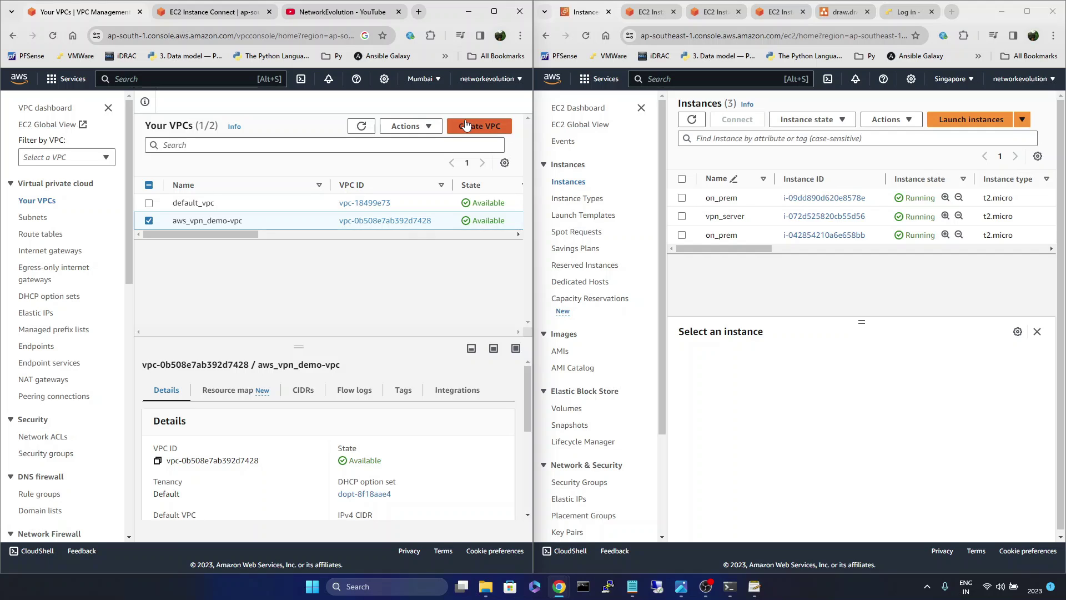
pyautogui.click(465, 125)
pyautogui.scroll(-2, 200, 222)
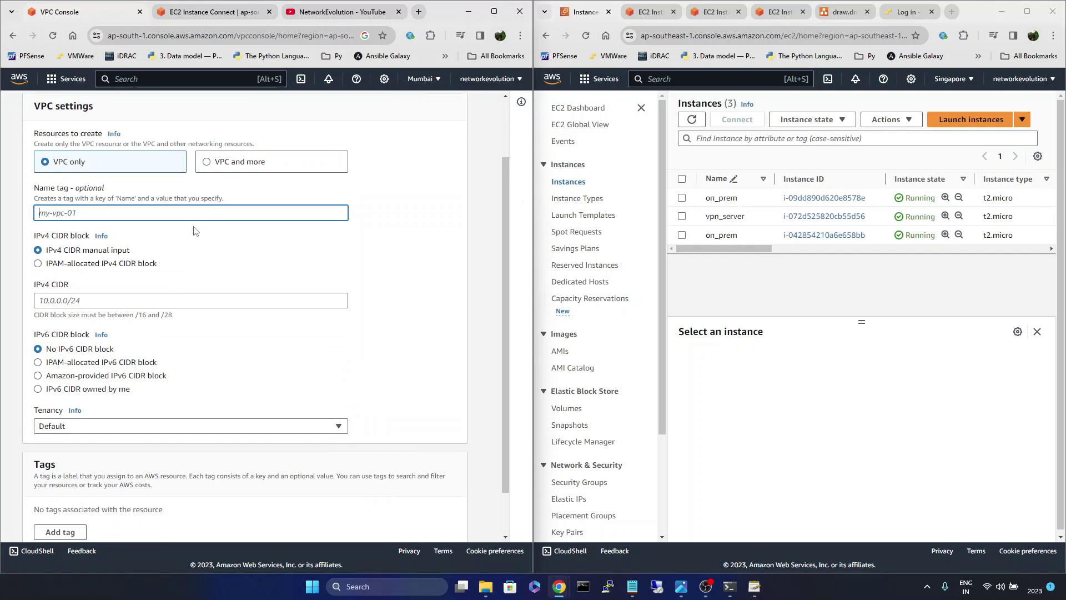
pyautogui.click(209, 136)
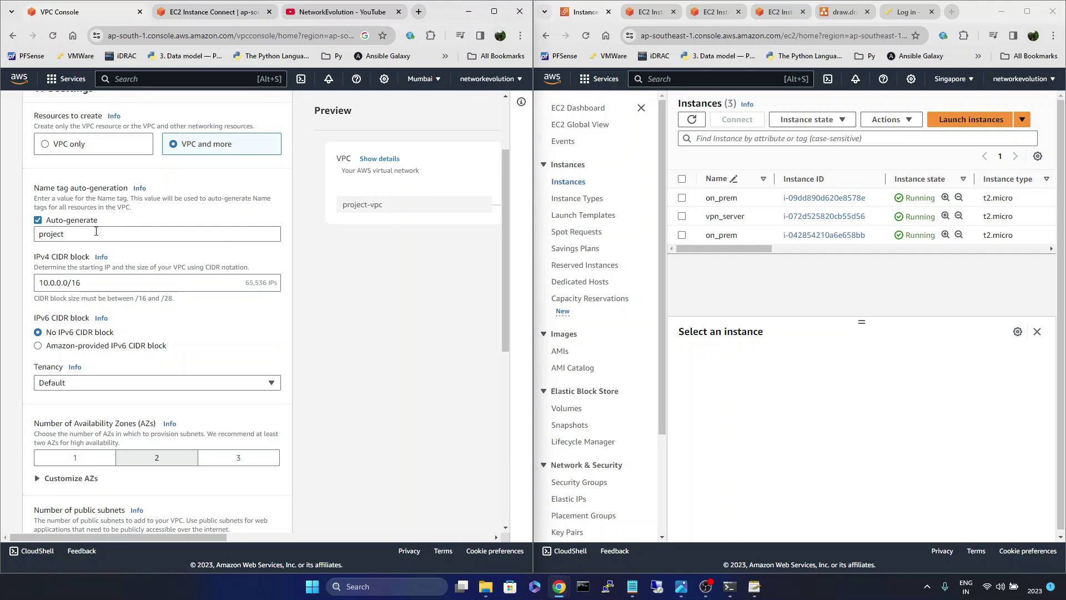
pyautogui.moveTo(96, 231); pyautogui.dragTo(26, 236)
pyautogui.scroll(-1, 177, 266)
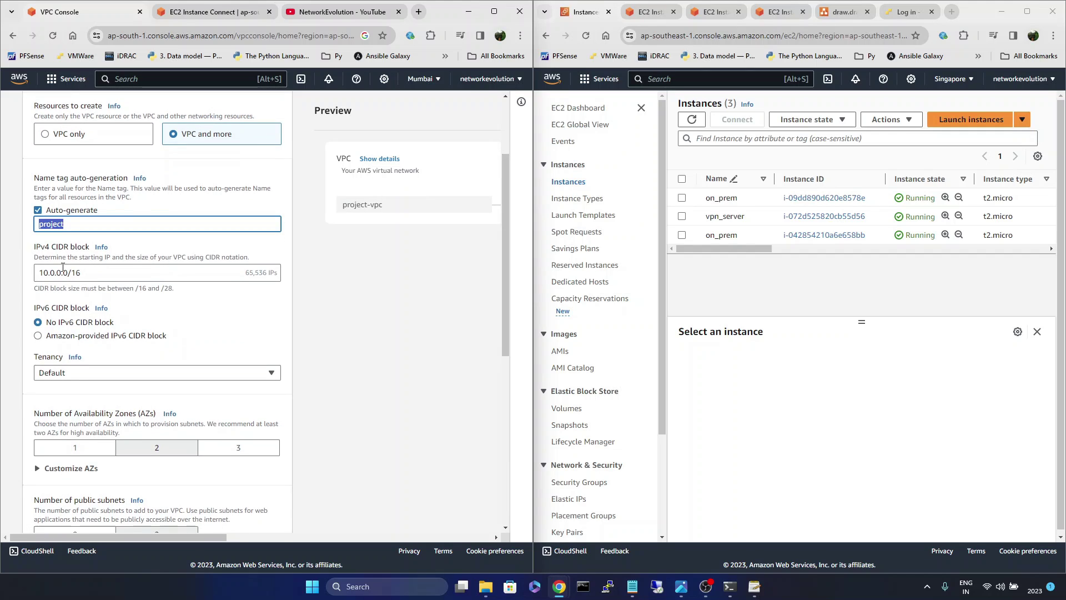
pyautogui.moveTo(92, 273); pyautogui.dragTo(19, 282)
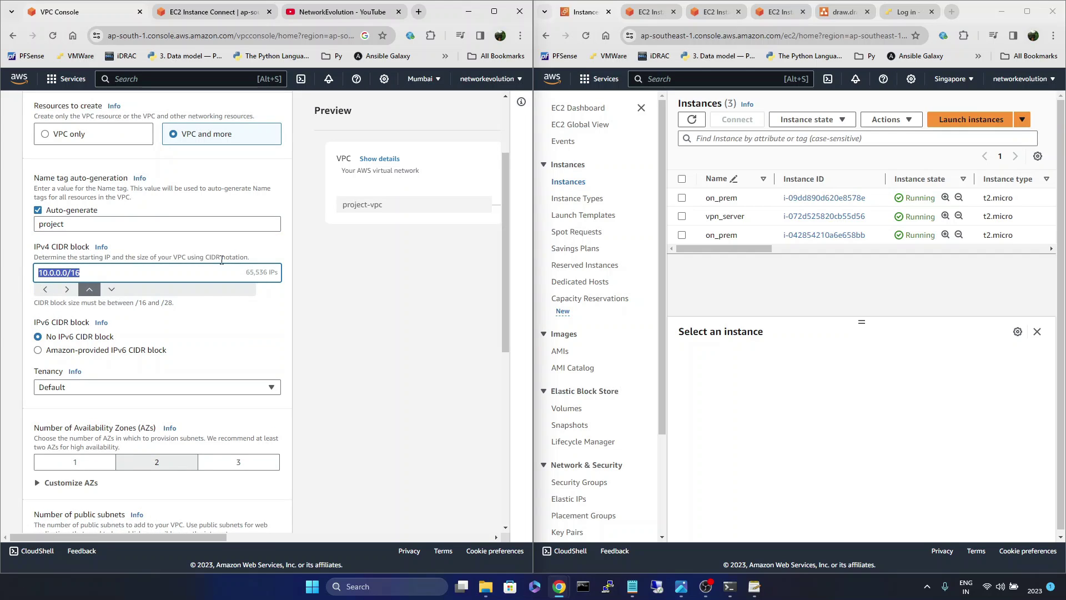
pyautogui.click(374, 325)
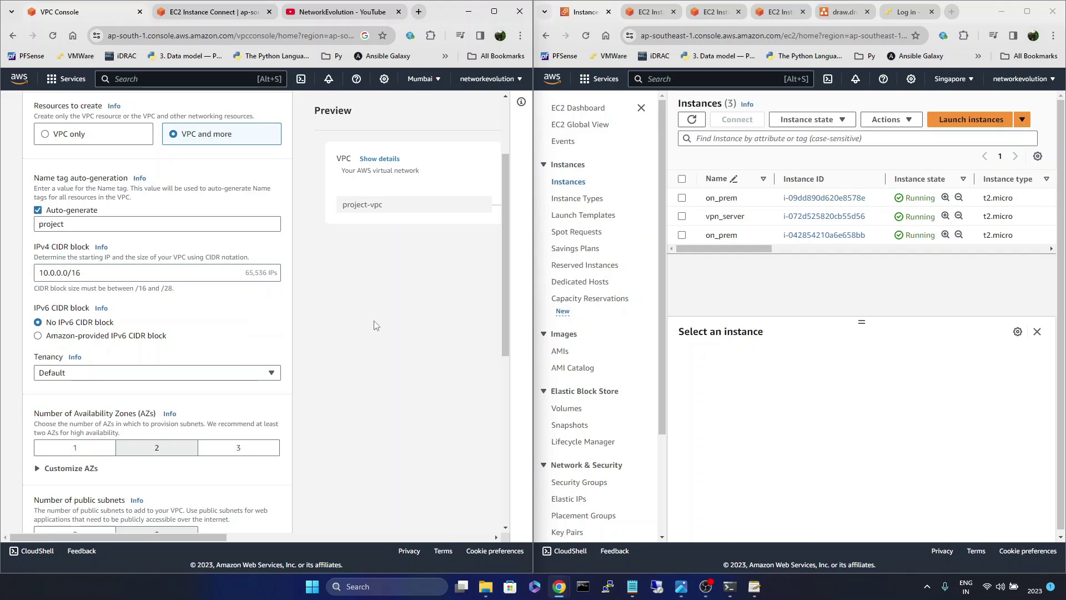
# Try one availability zone, 0 private subnets and no VPC endpoints for the new VPC, and abandon the form for the VPC list.
pyautogui.scroll(-1, 75, 289)
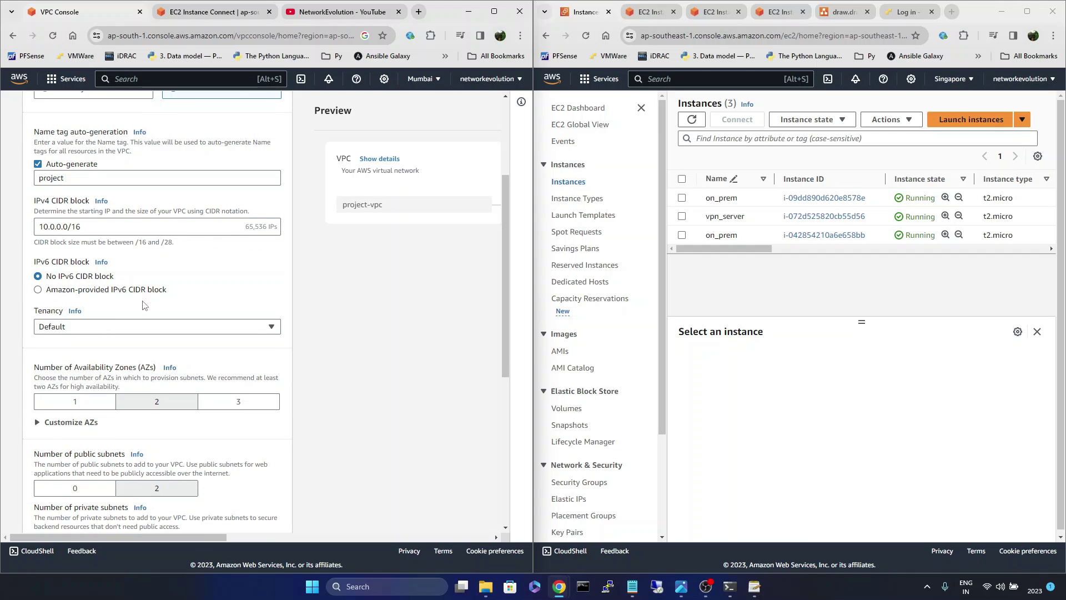
pyautogui.scroll(-2, 235, 322)
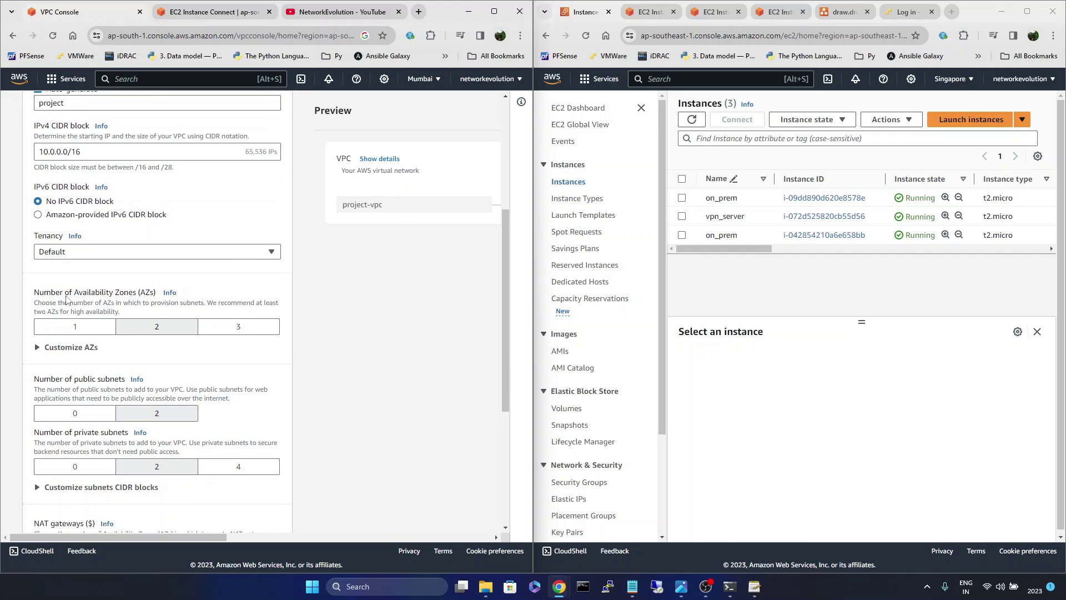
pyautogui.click(84, 331)
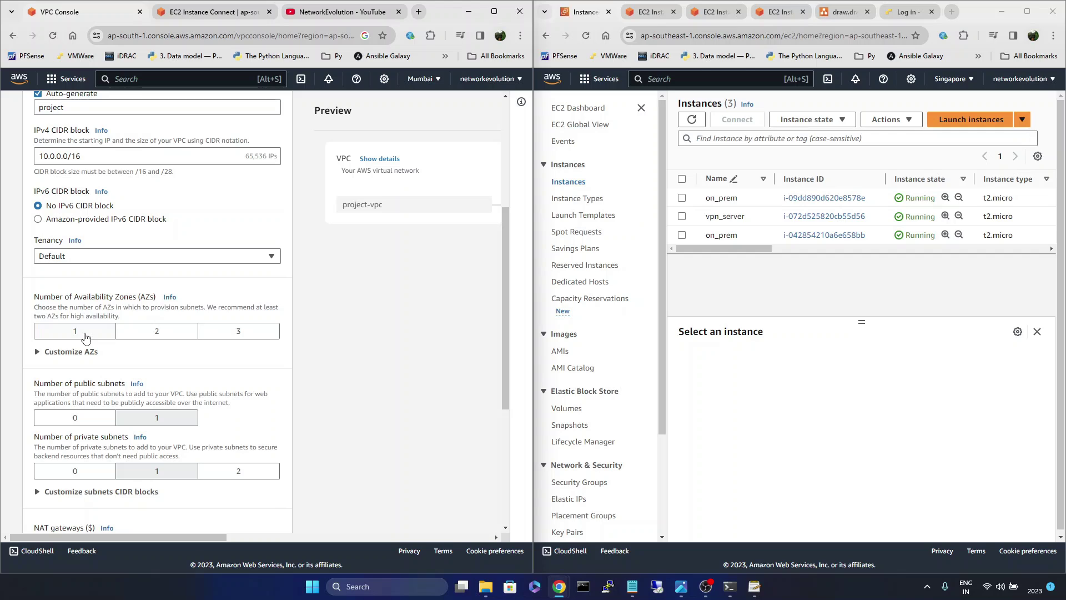
pyautogui.scroll(-1, 139, 386)
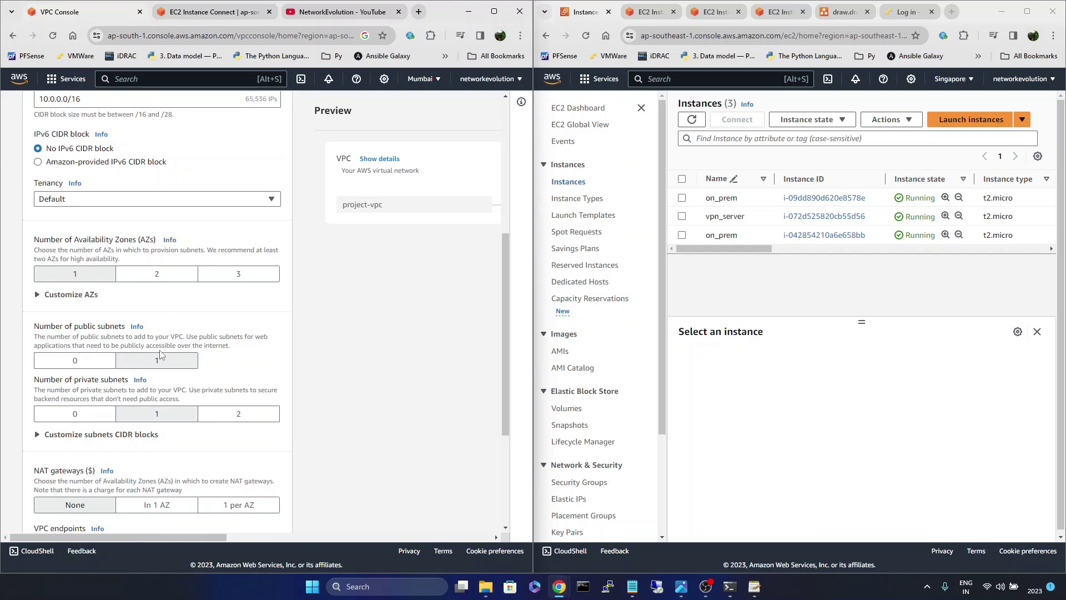
pyautogui.scroll(-1, 159, 354)
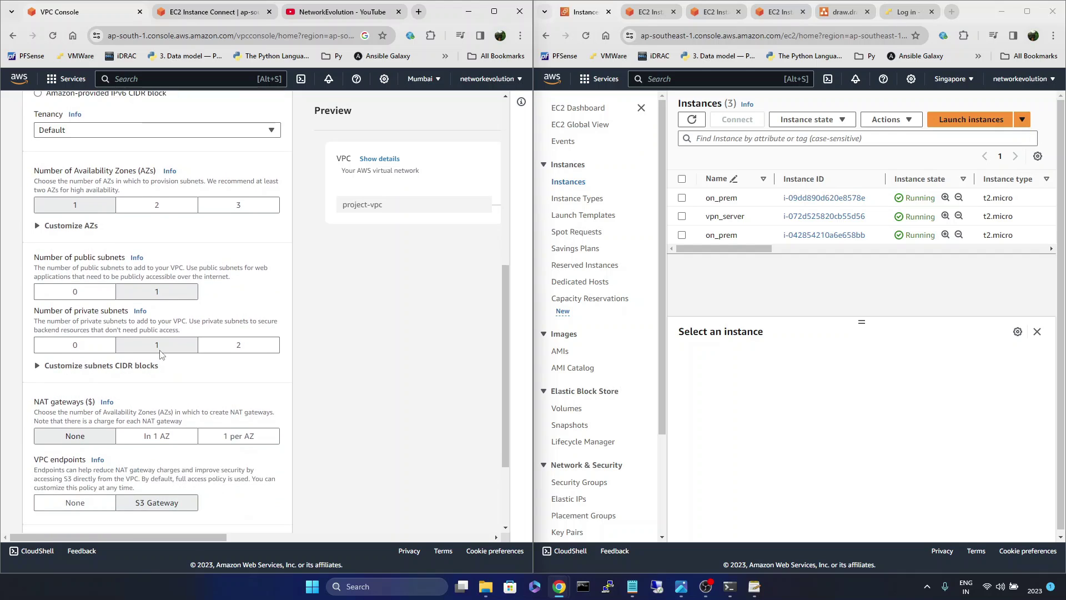
pyautogui.click(64, 345)
pyautogui.scroll(-2, 234, 314)
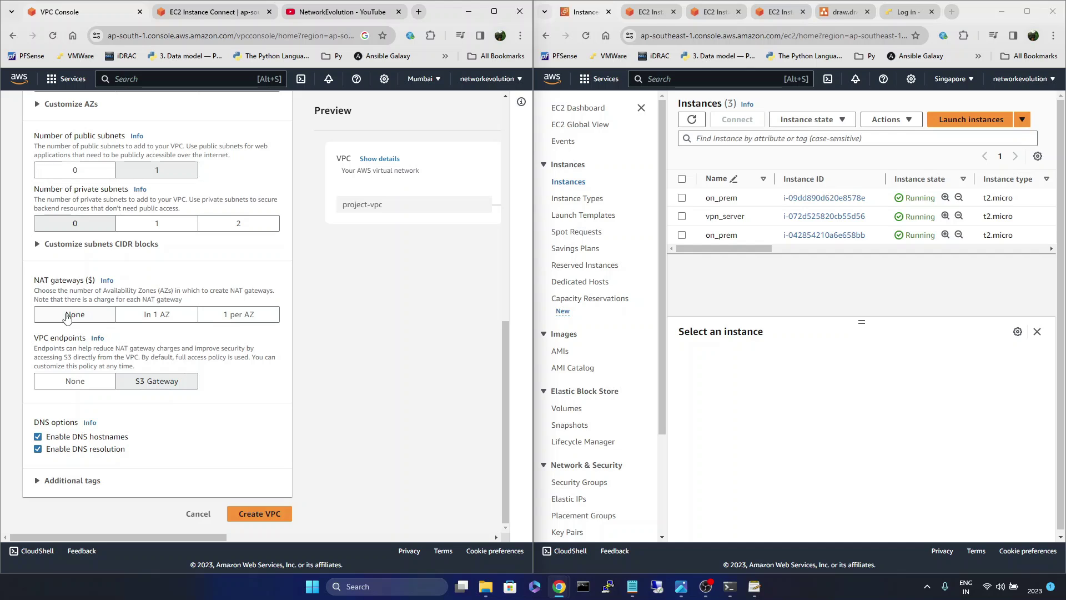
pyautogui.moveTo(45, 282); pyautogui.dragTo(62, 280)
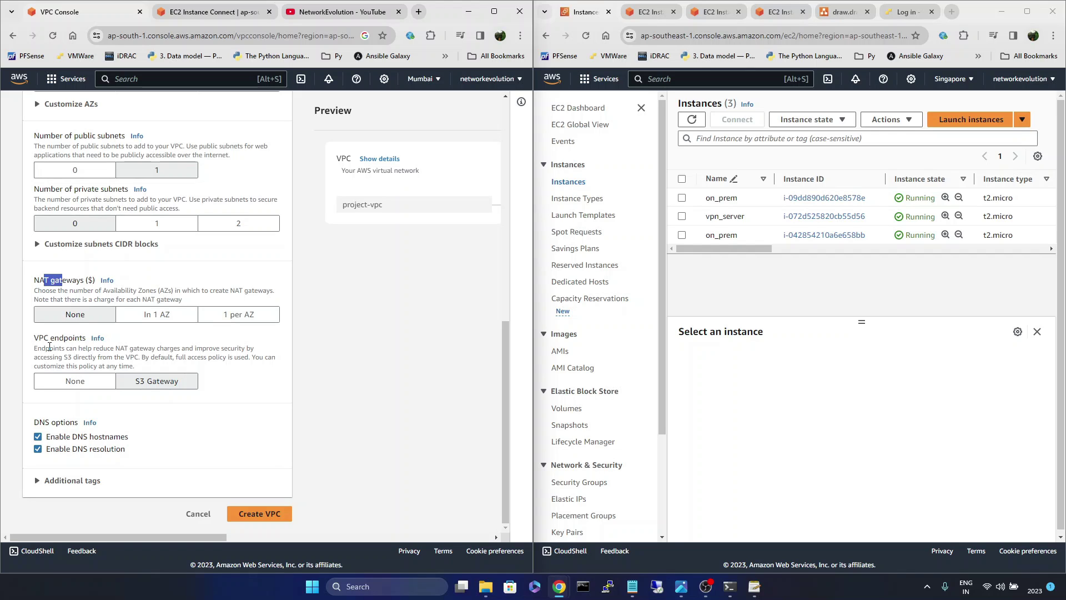
pyautogui.click(74, 380)
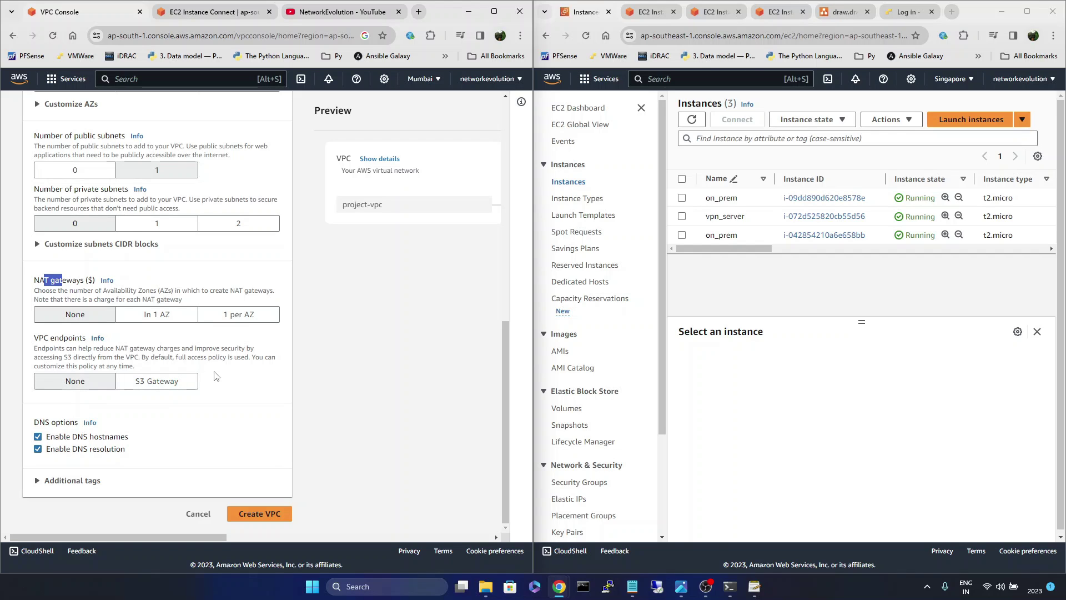
pyautogui.scroll(10, 216, 376)
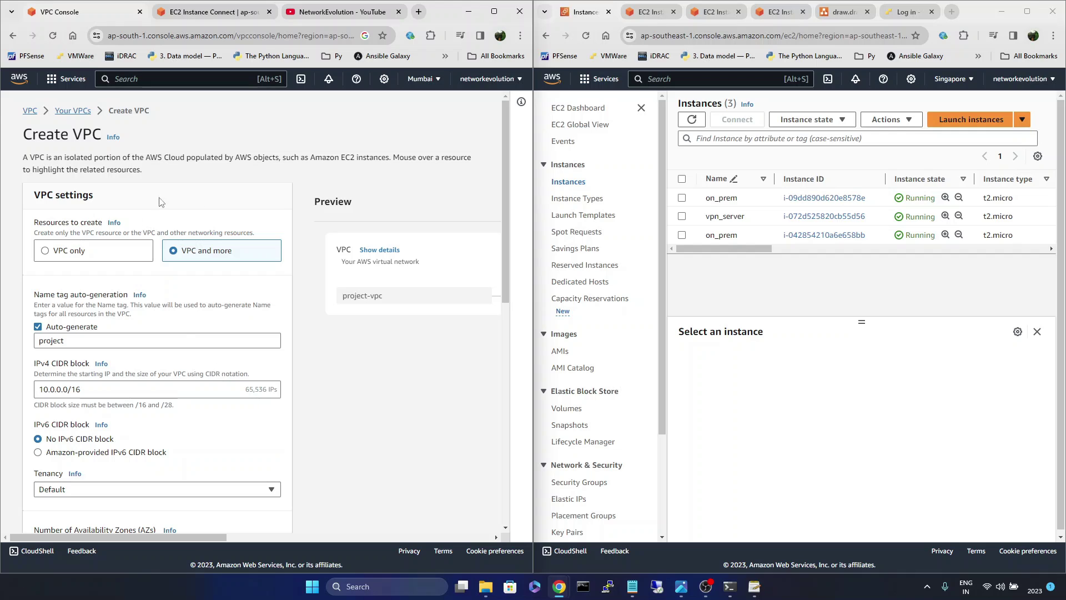
pyautogui.click(71, 110)
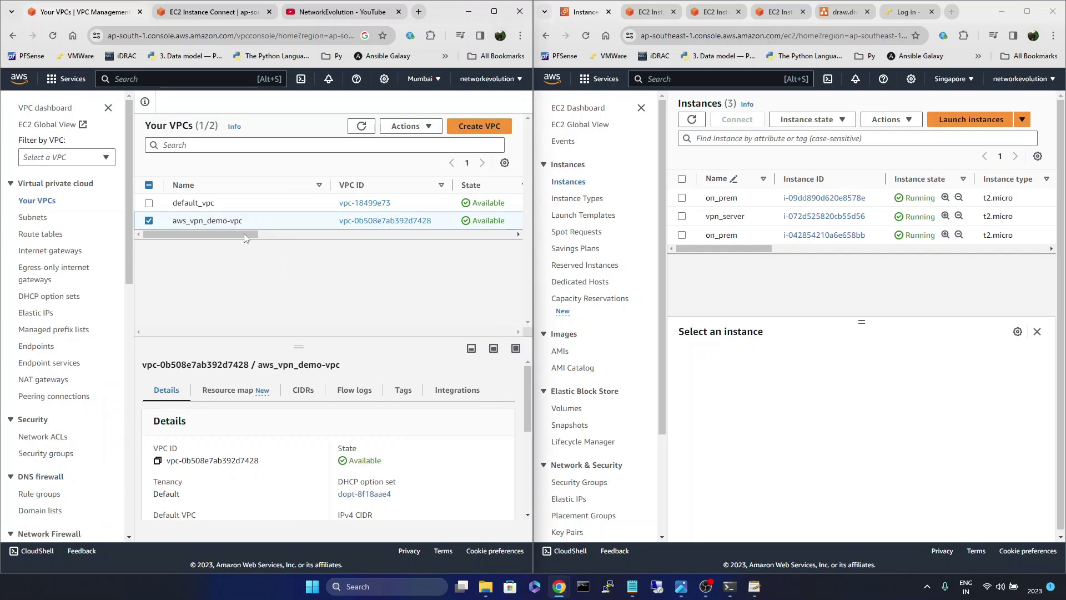
pyautogui.moveTo(233, 235)
pyautogui.mouseDown()
pyautogui.moveTo(447, 236)
pyautogui.moveTo(231, 241)
pyautogui.mouseUp()
# Switch to the EC2 service and open the summary of the running aws_host instance.
pyautogui.click(57, 82)
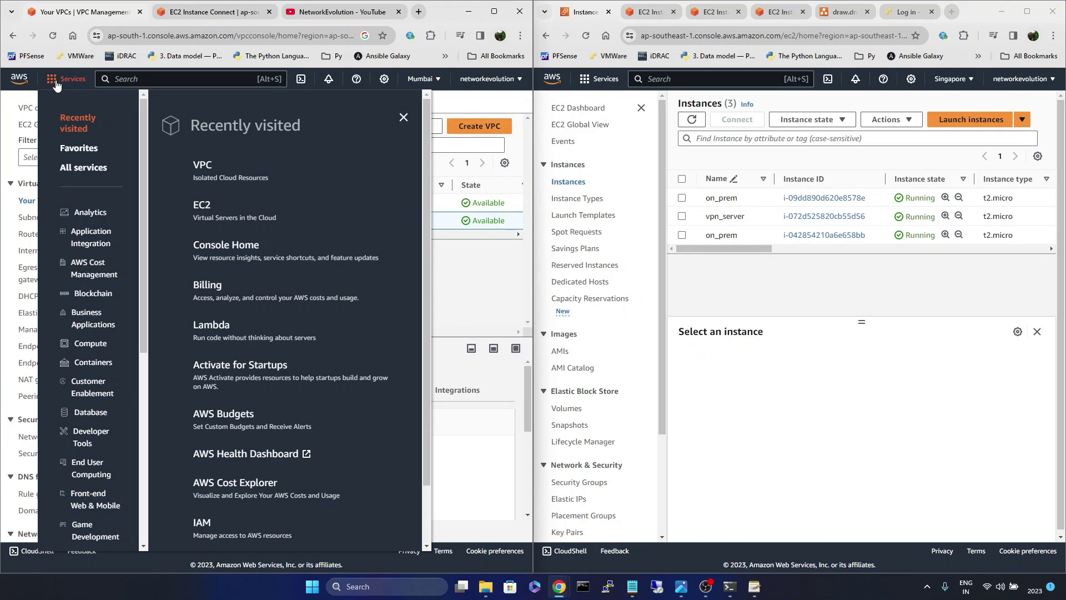
pyautogui.click(201, 207)
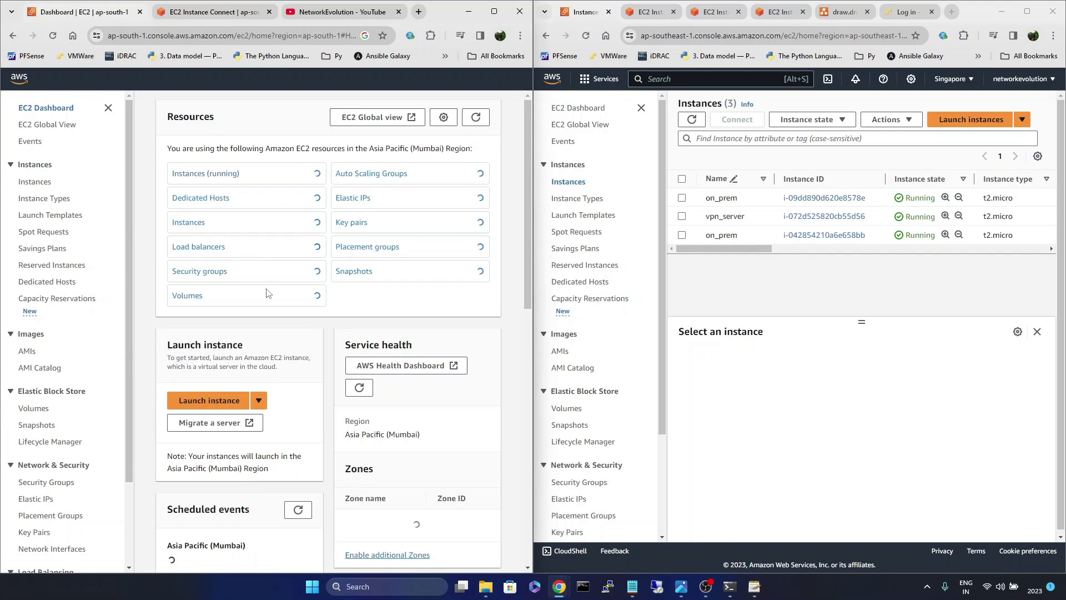
pyautogui.click(197, 175)
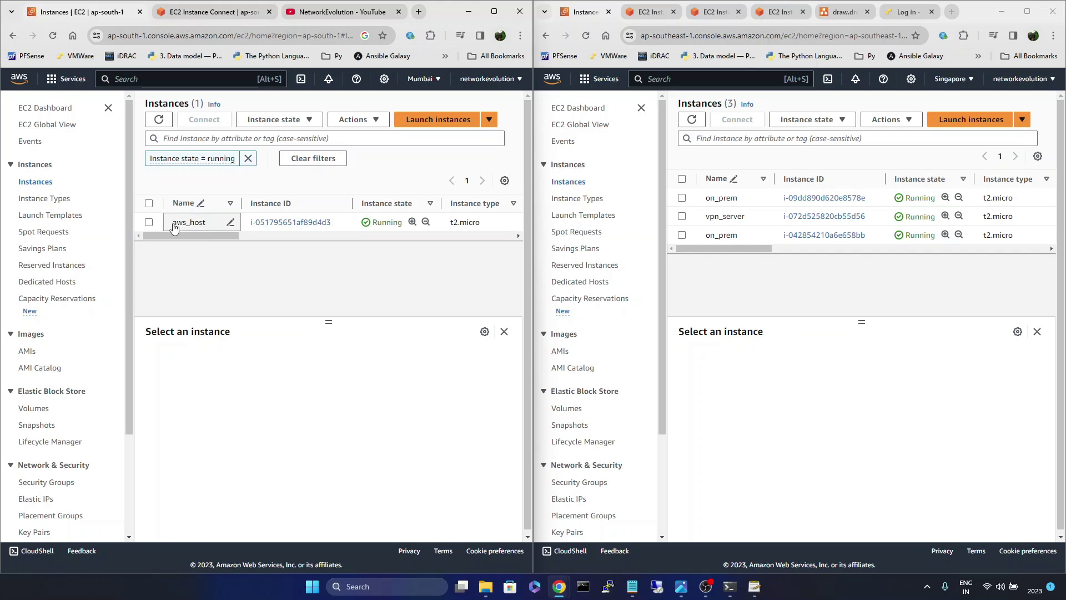
pyautogui.click(300, 223)
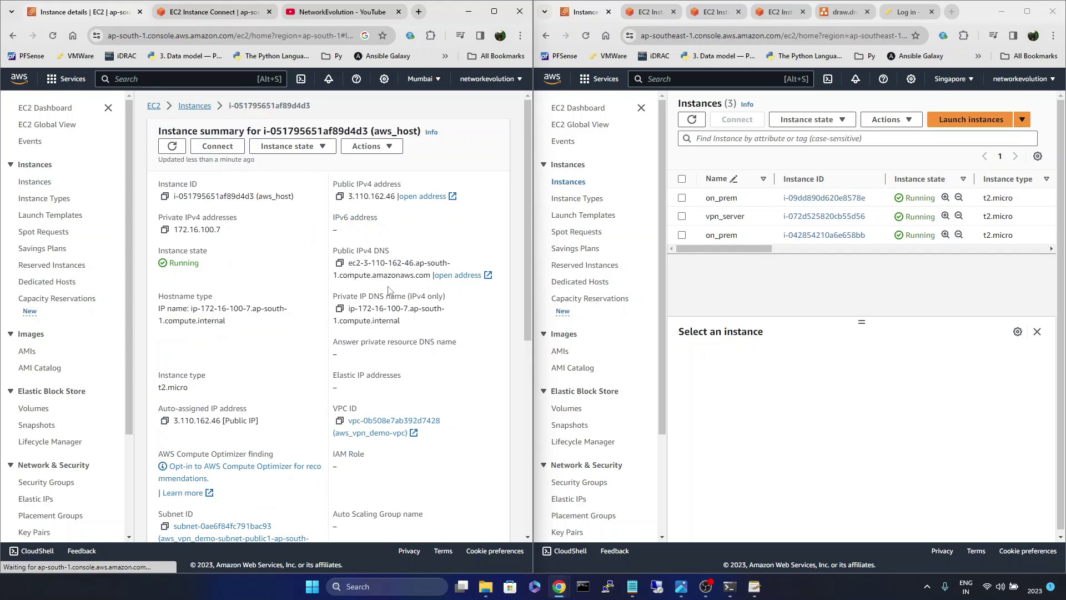
# Examine the aws_host instance's private IP DNS name and its other network details.
pyautogui.scroll(-1, 389, 291)
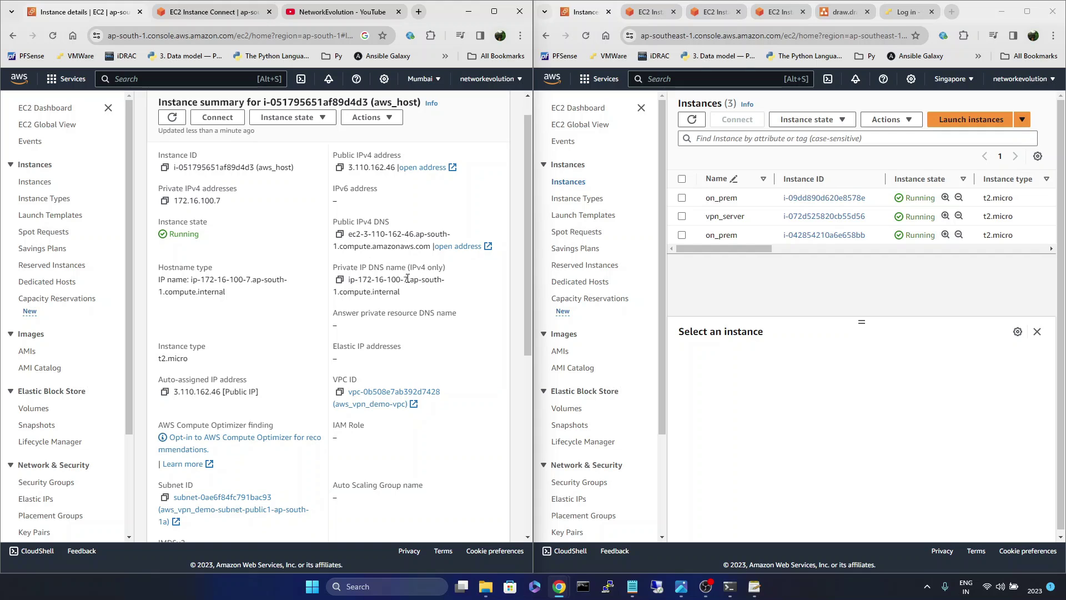
pyautogui.moveTo(407, 279); pyautogui.dragTo(362, 281)
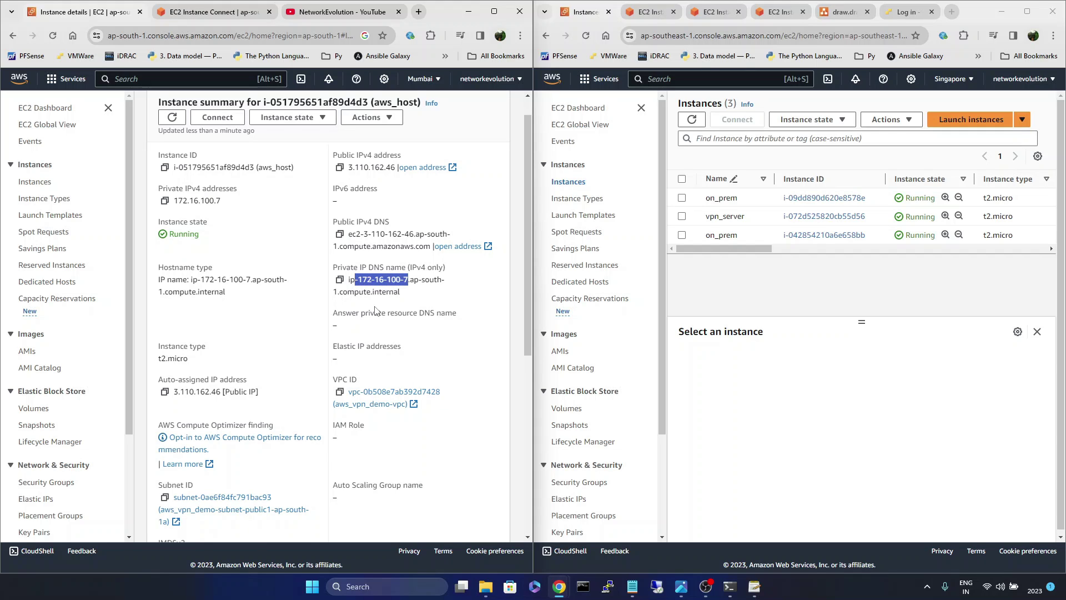
pyautogui.scroll(-6, 375, 310)
pyautogui.scroll(6, 375, 310)
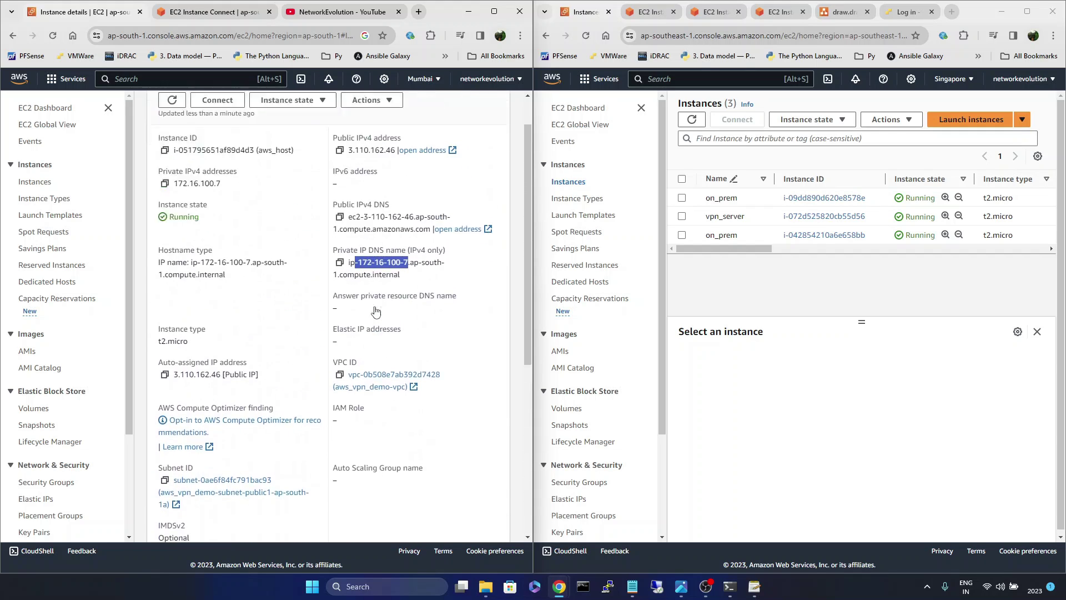
pyautogui.scroll(2, 376, 310)
pyautogui.scroll(-4, 92, 385)
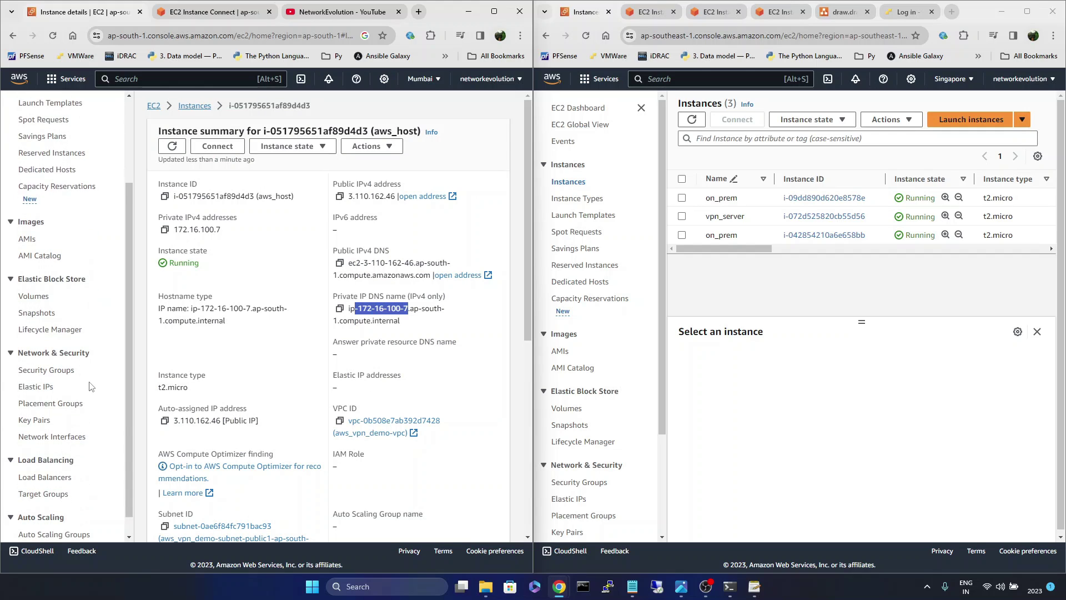
pyautogui.scroll(4, 92, 386)
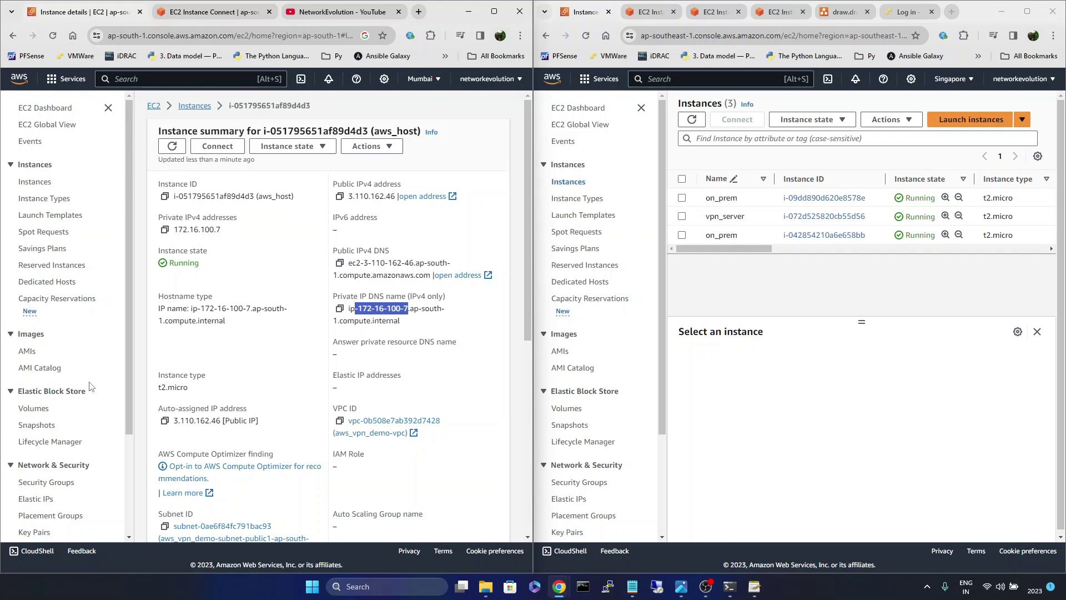
# Return to the VPC service, open the customer gateways and examine the IP address of the onprem_cg gateway.
pyautogui.click(58, 81)
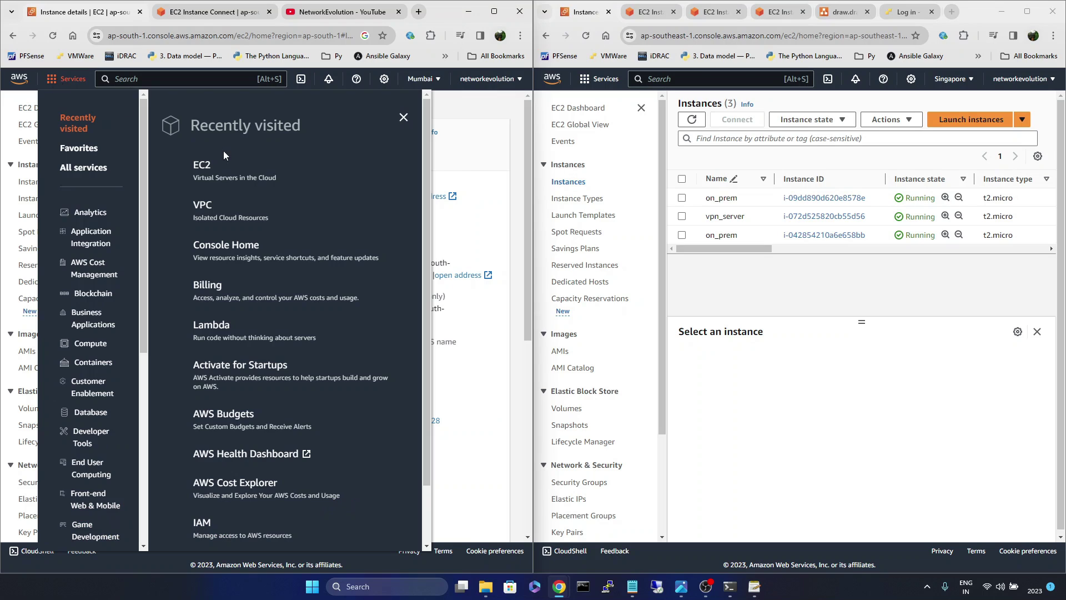
pyautogui.click(203, 205)
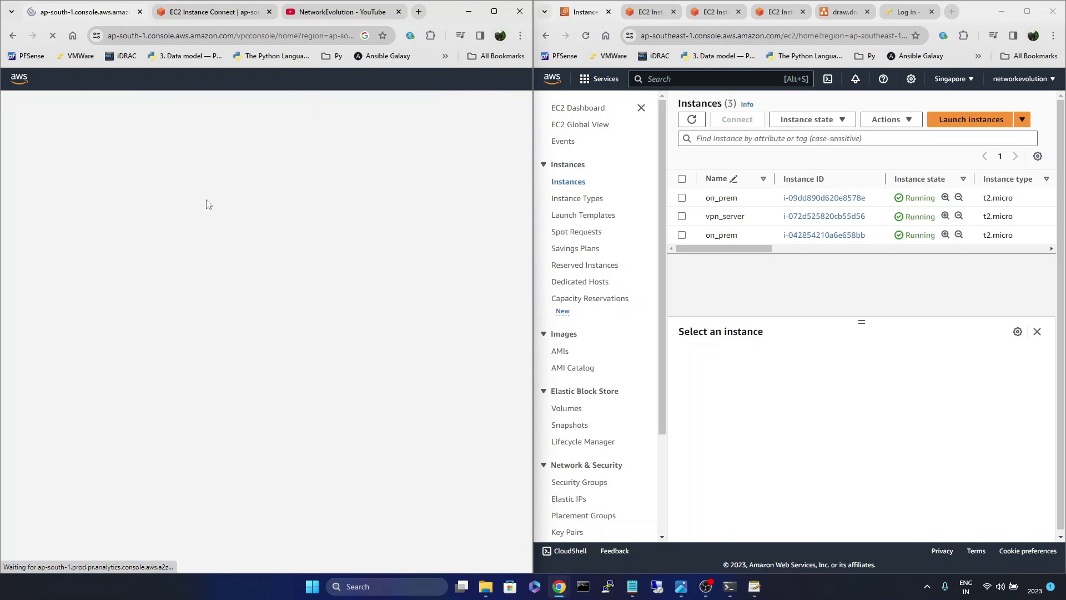
pyautogui.scroll(-6, 61, 417)
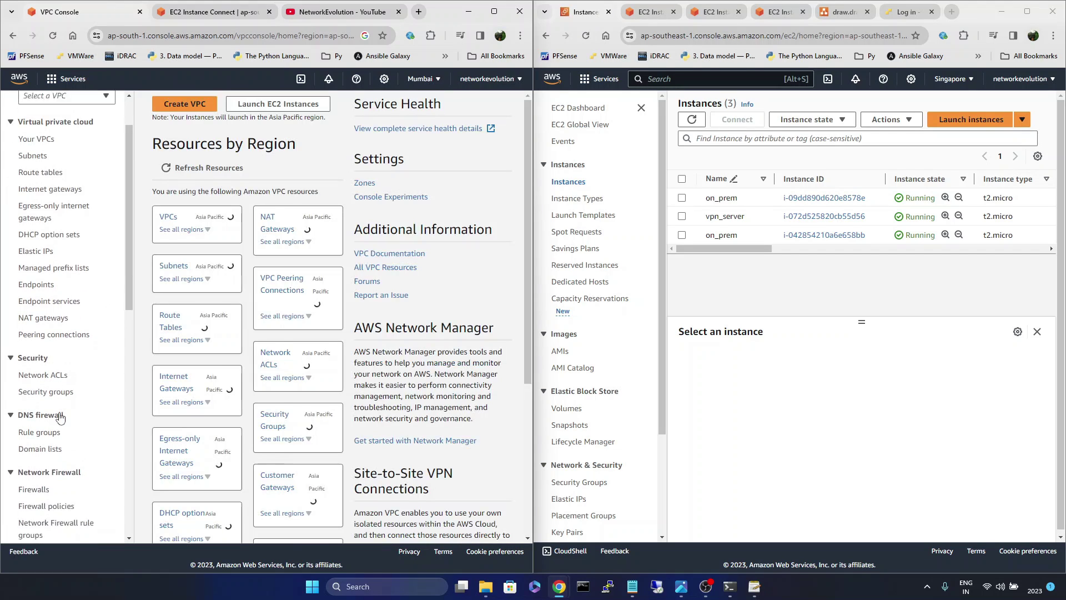
pyautogui.scroll(-2, 61, 417)
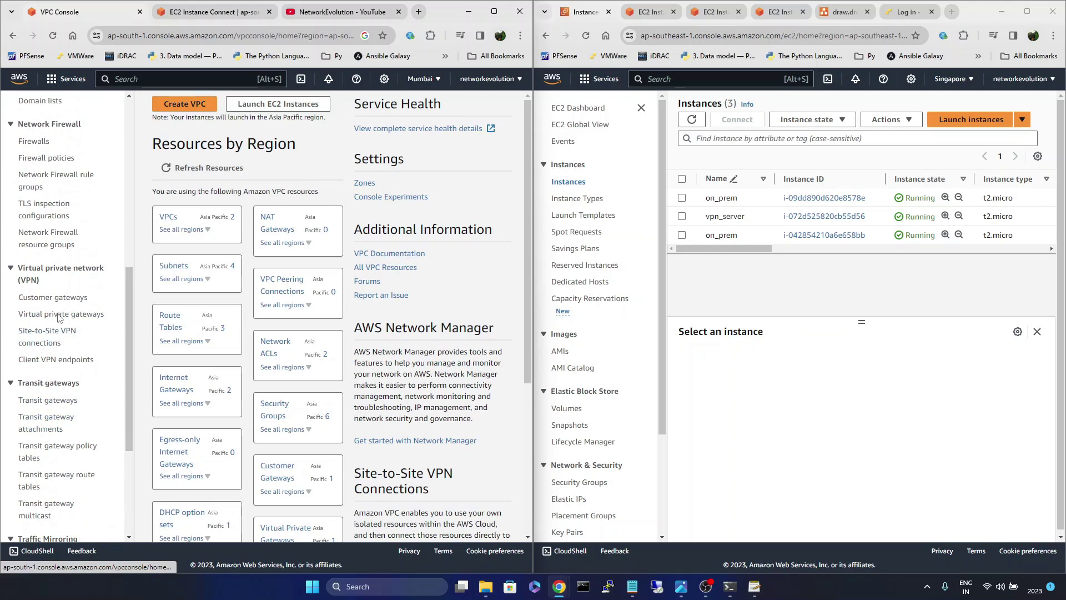
pyautogui.click(50, 301)
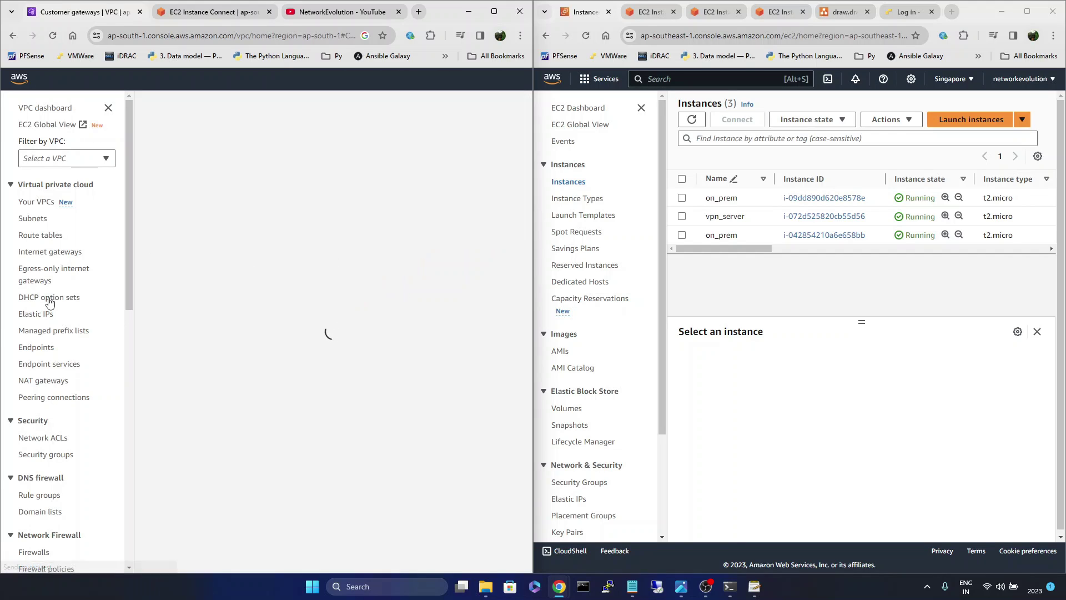
pyautogui.hscroll(5, 185, 240)
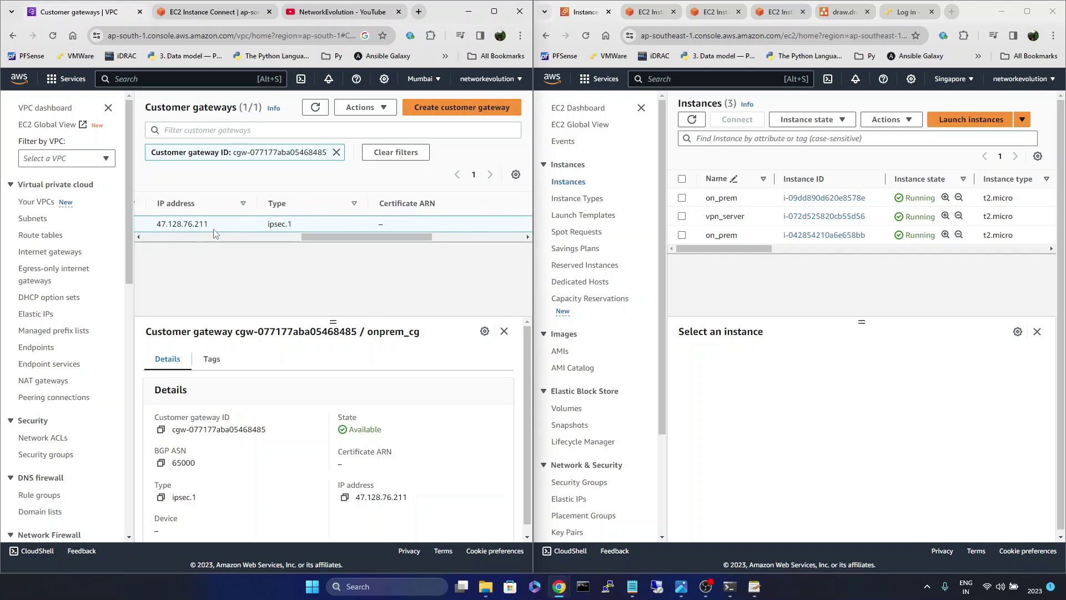
# Open the summary of the vpn_server instance in Singapore and compare its public IPv4 address with the onprem_cg customer gateway's IP address.
pyautogui.moveTo(214, 229); pyautogui.dragTo(173, 230)
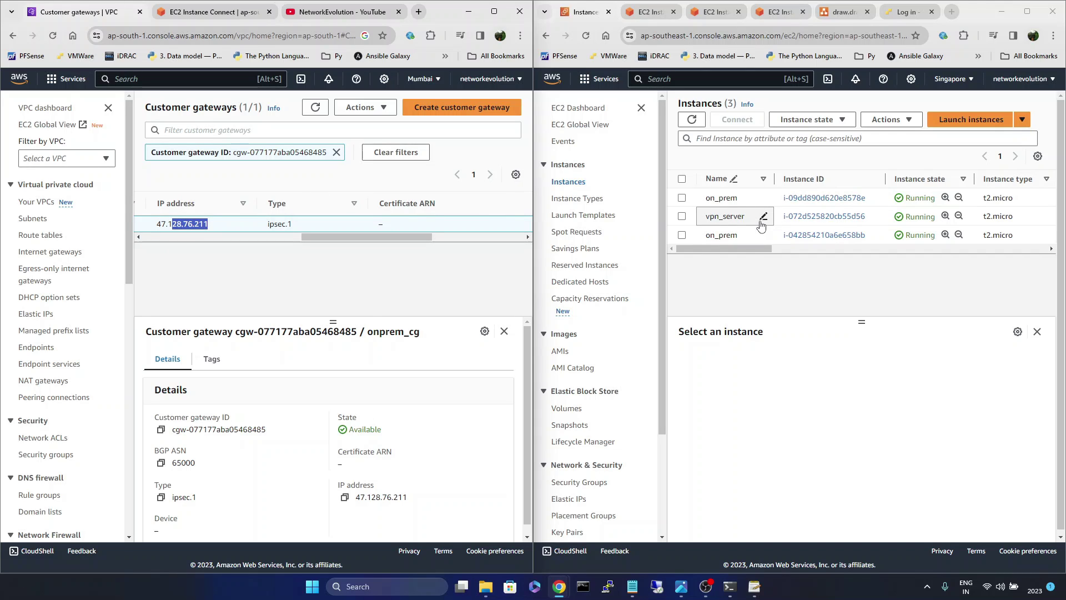
pyautogui.click(816, 218)
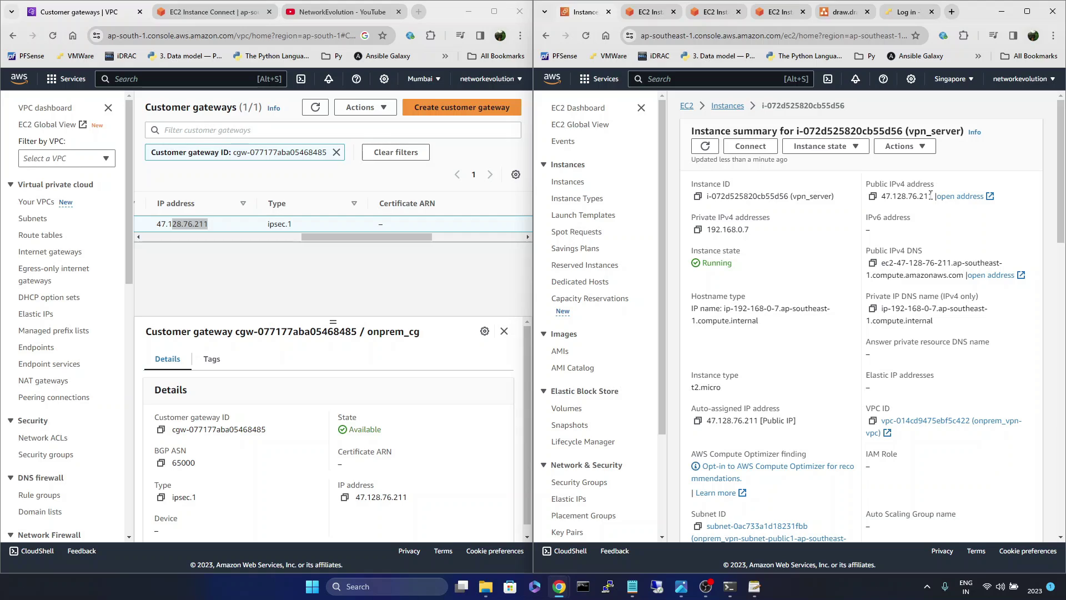
pyautogui.moveTo(931, 196); pyautogui.dragTo(886, 197)
pyautogui.click(337, 239)
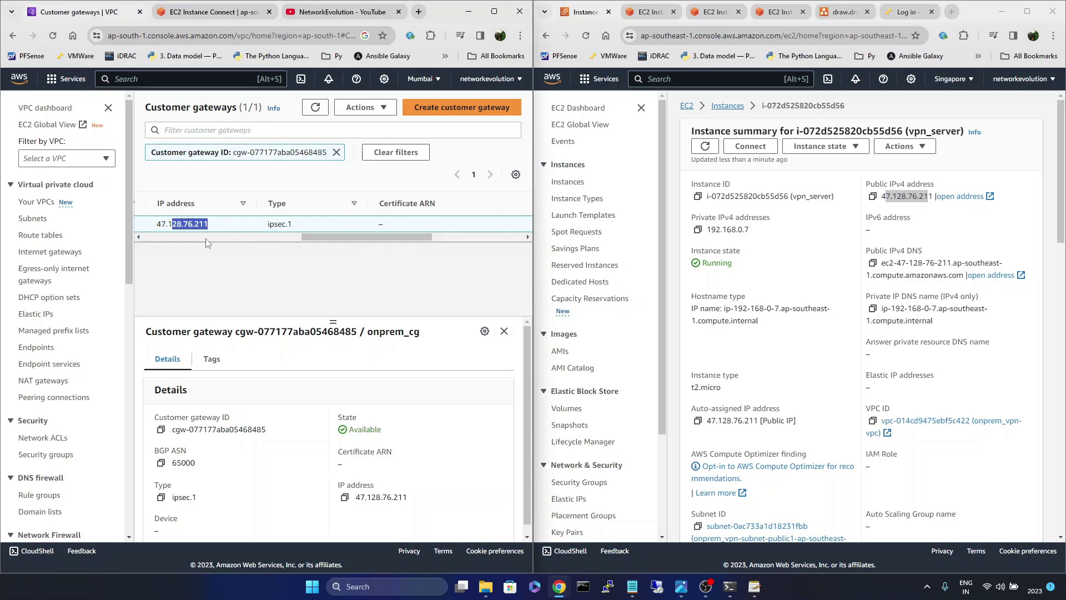
pyautogui.hscroll(-5, 175, 225)
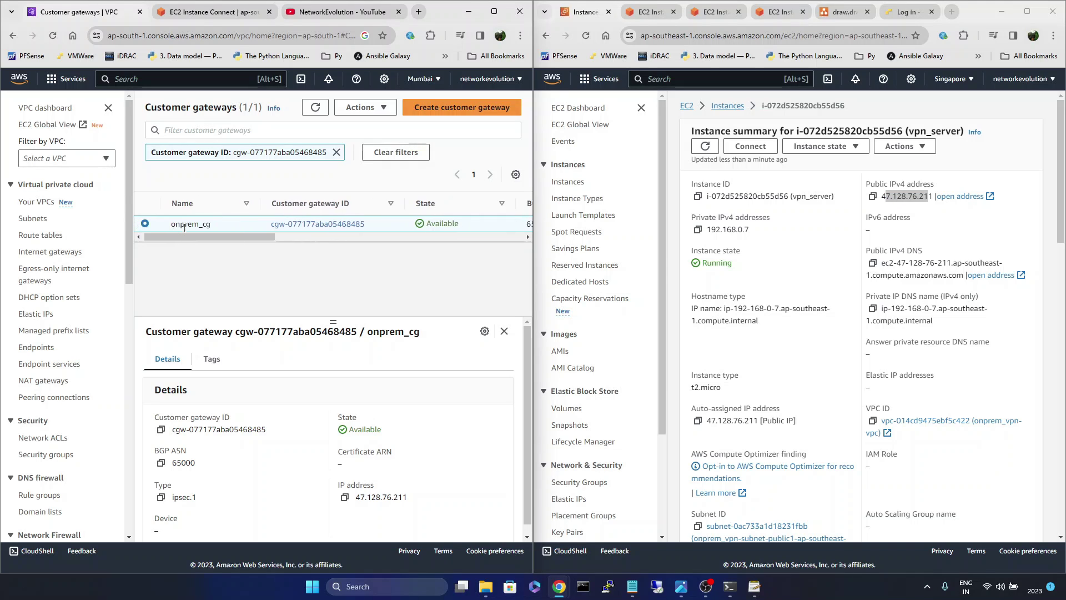
# Open the virtual private gateways in Mumbai and examine the attached VPC and available actions of onprem_vpn_vpg.
pyautogui.scroll(-6, 53, 341)
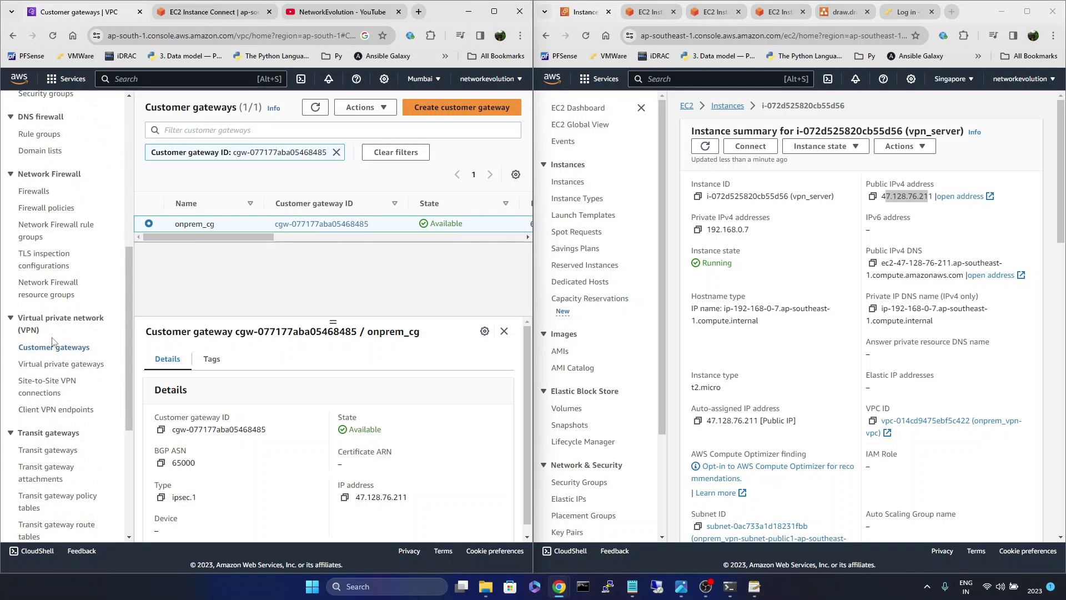
pyautogui.click(60, 364)
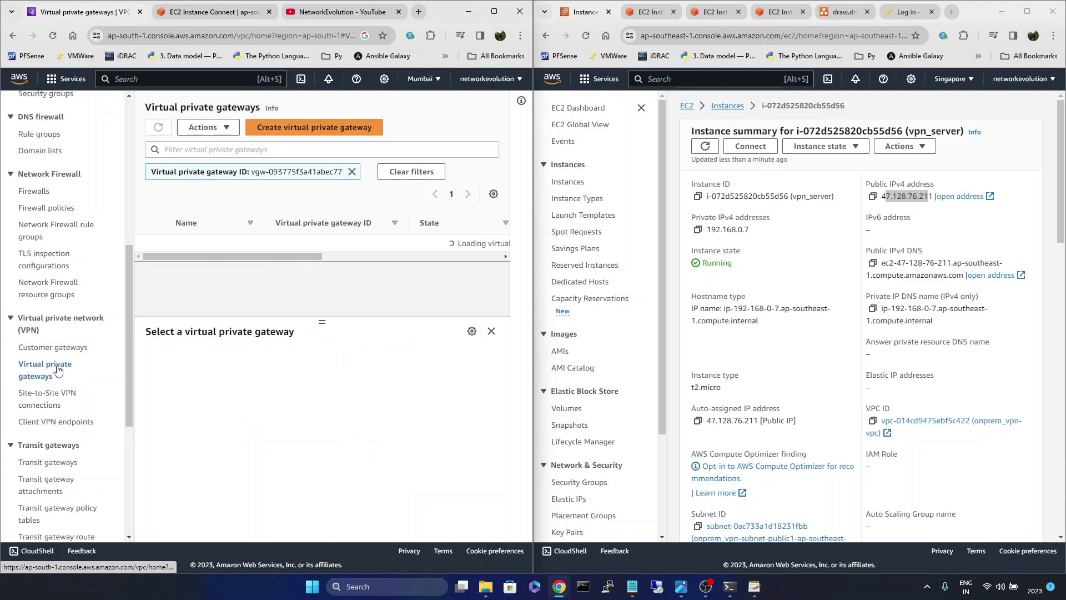
pyautogui.hscroll(5, 184, 244)
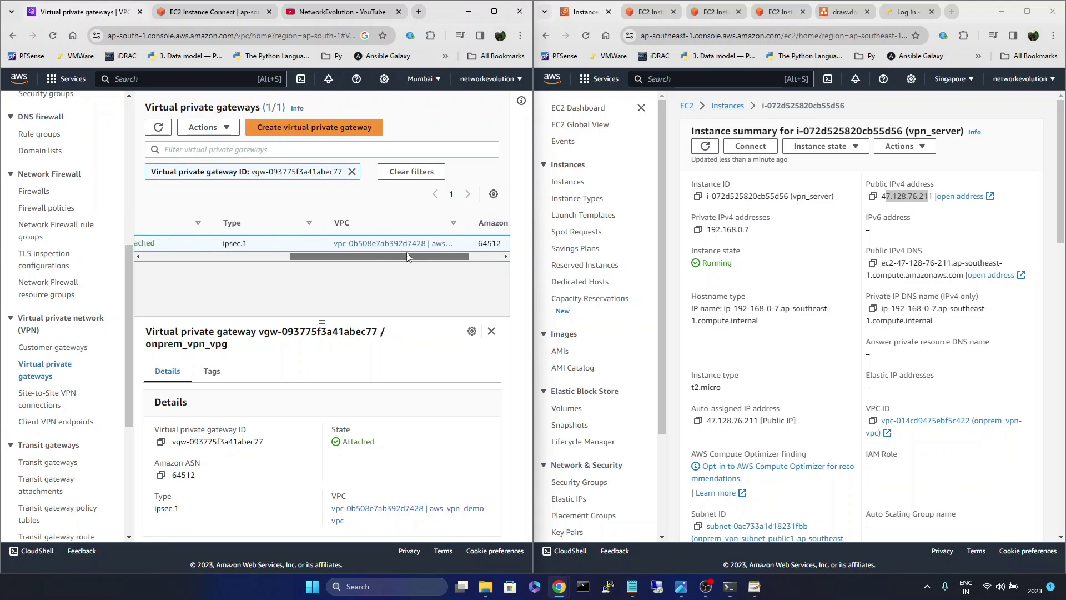
pyautogui.hscroll(-5, 180, 240)
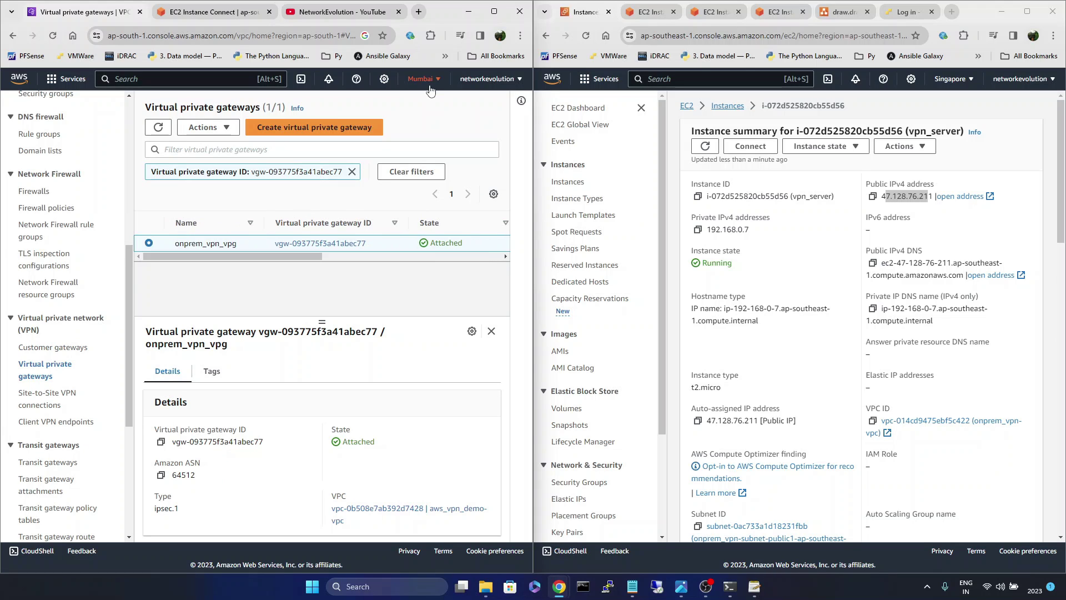
pyautogui.click(223, 133)
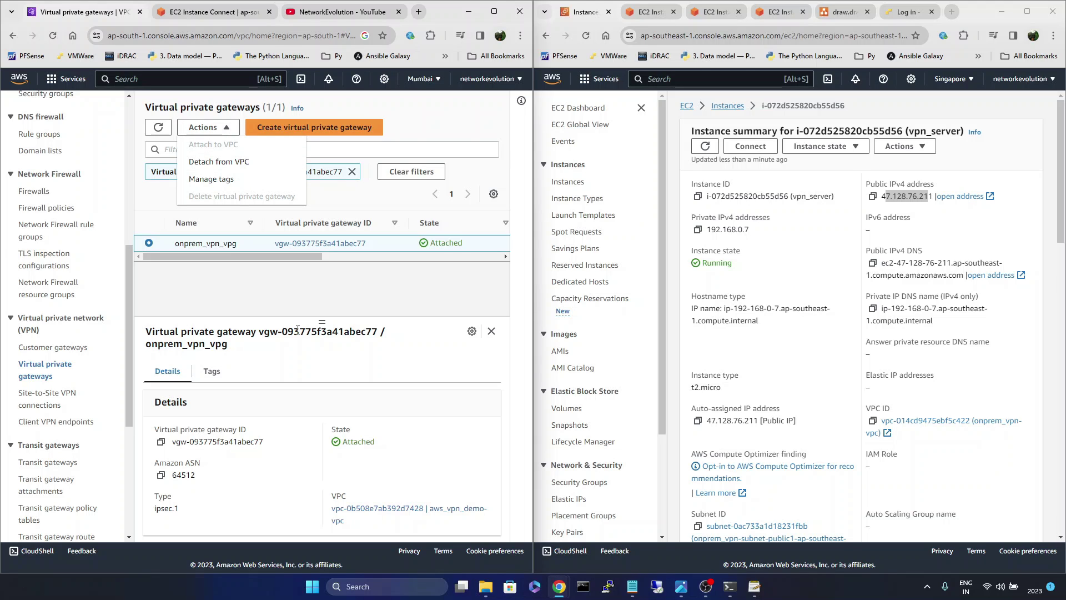
pyautogui.moveTo(252, 255); pyautogui.dragTo(266, 255)
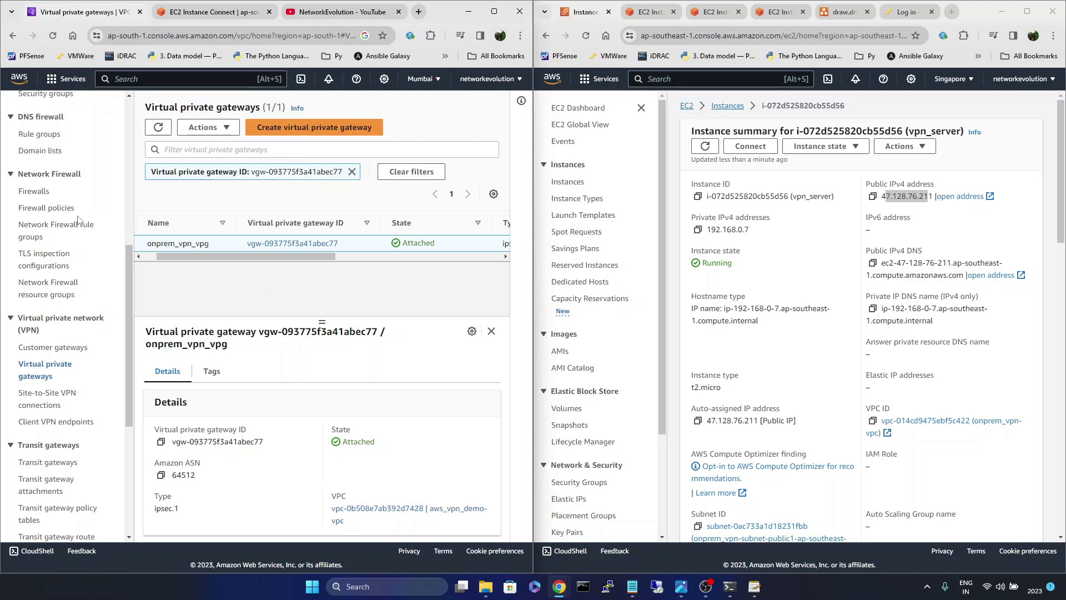
# Check the VPC ID of aws_vpn_demo-vpc in the VPC list, and return to the virtual private gateways to compare it.
pyautogui.scroll(5, 79, 220)
pyautogui.scroll(2, 79, 220)
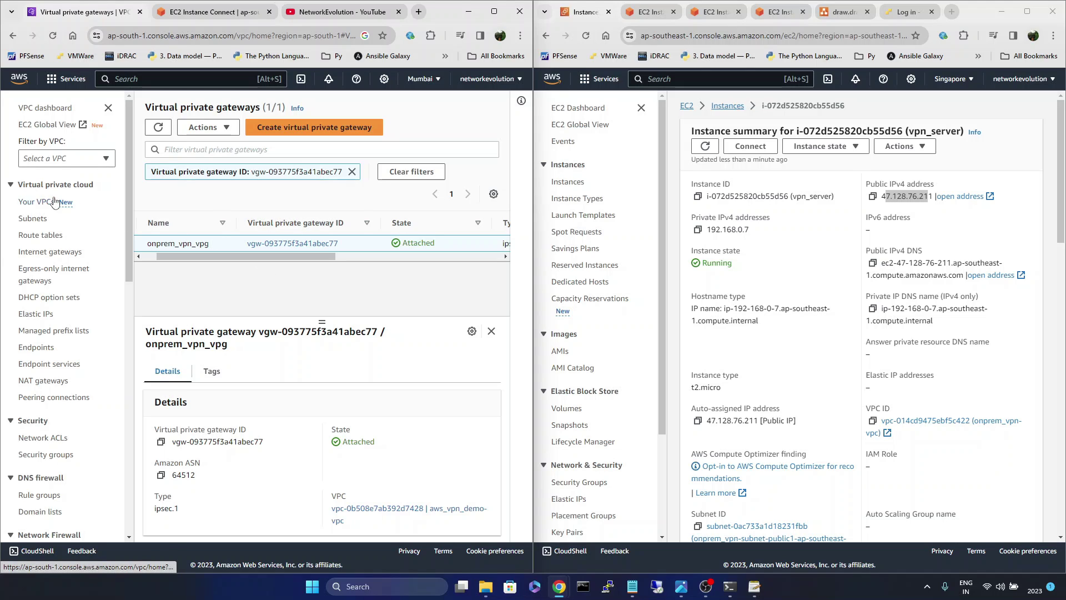
pyautogui.click(35, 203)
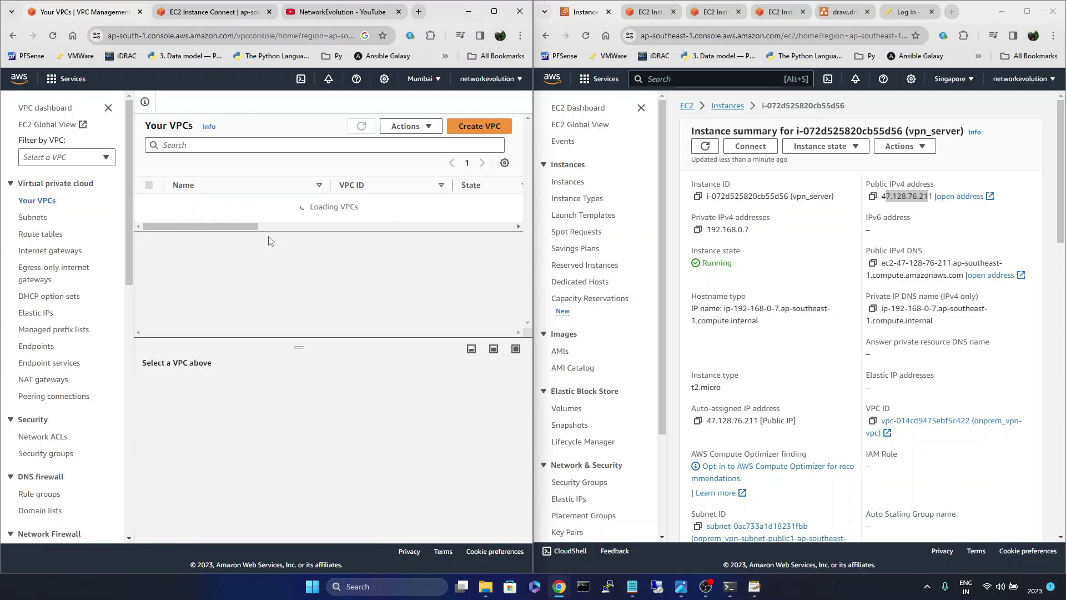
pyautogui.moveTo(238, 235); pyautogui.dragTo(264, 240)
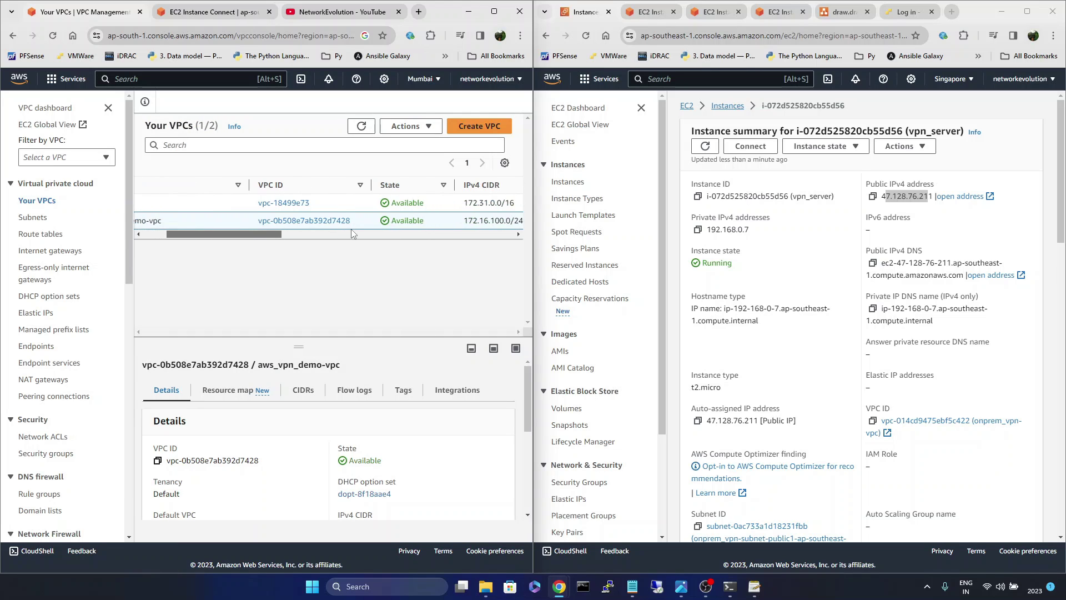
pyautogui.moveTo(351, 227); pyautogui.dragTo(331, 224)
pyautogui.scroll(-6, 82, 422)
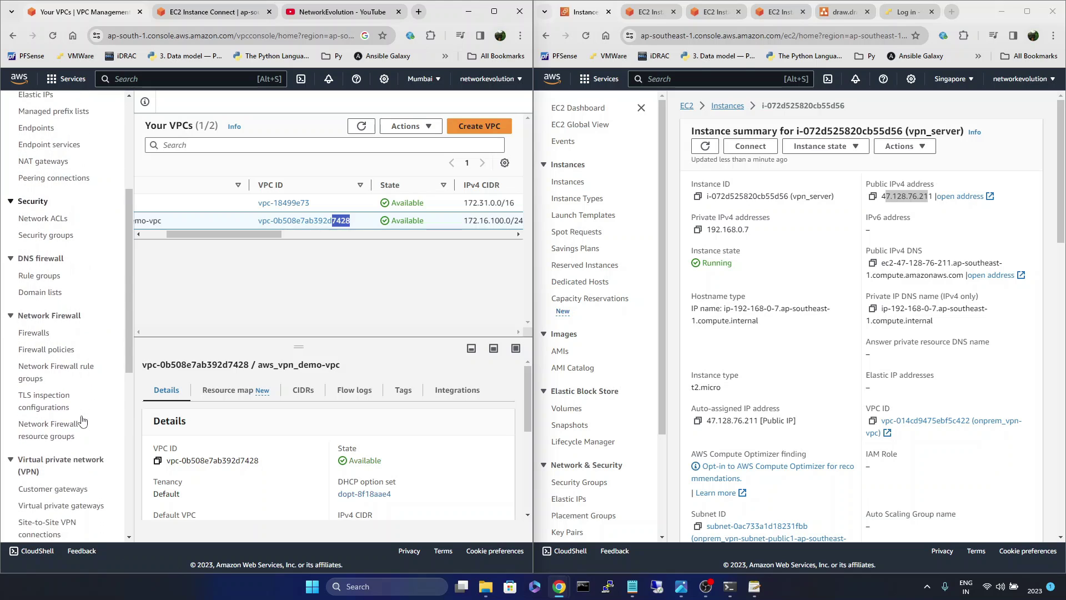
pyautogui.click(69, 407)
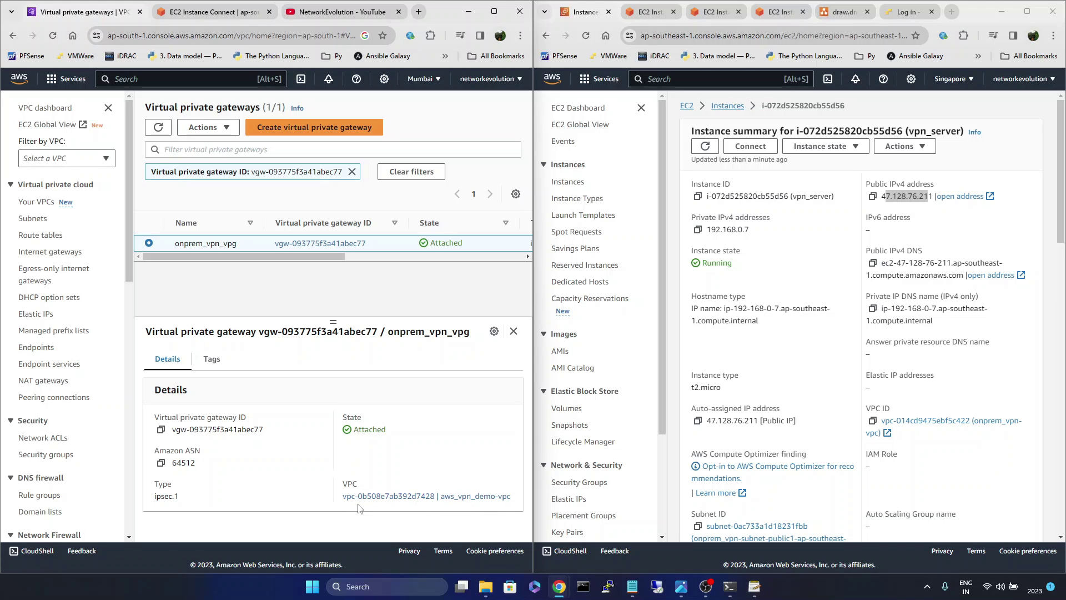
# Open the Site-to-Site VPN connections and bring up the form for creating a new VPN connection.
pyautogui.scroll(-2, 38, 354)
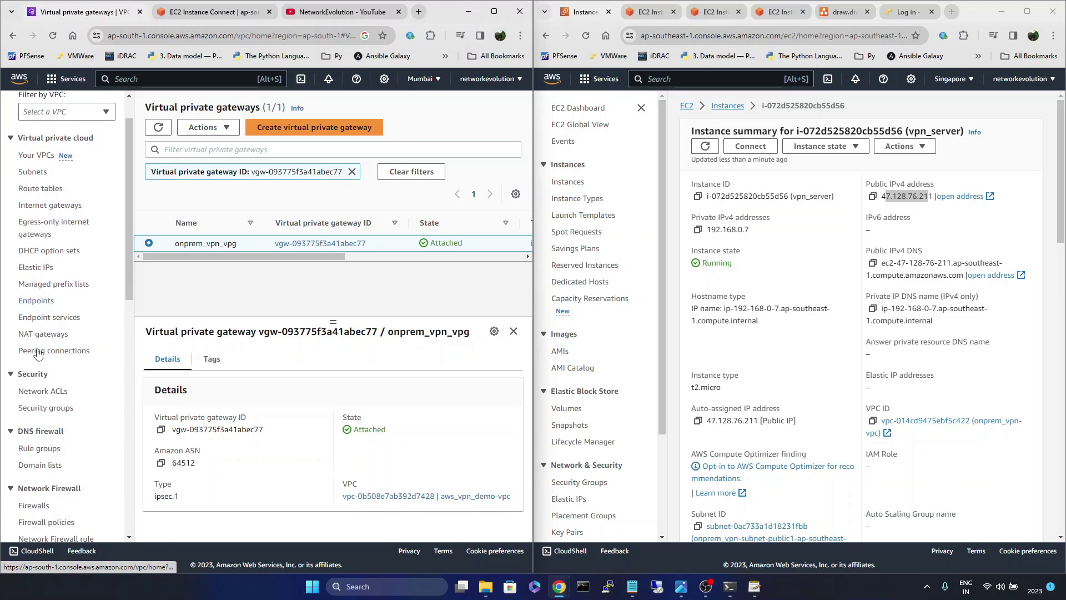
pyautogui.scroll(-7, 38, 354)
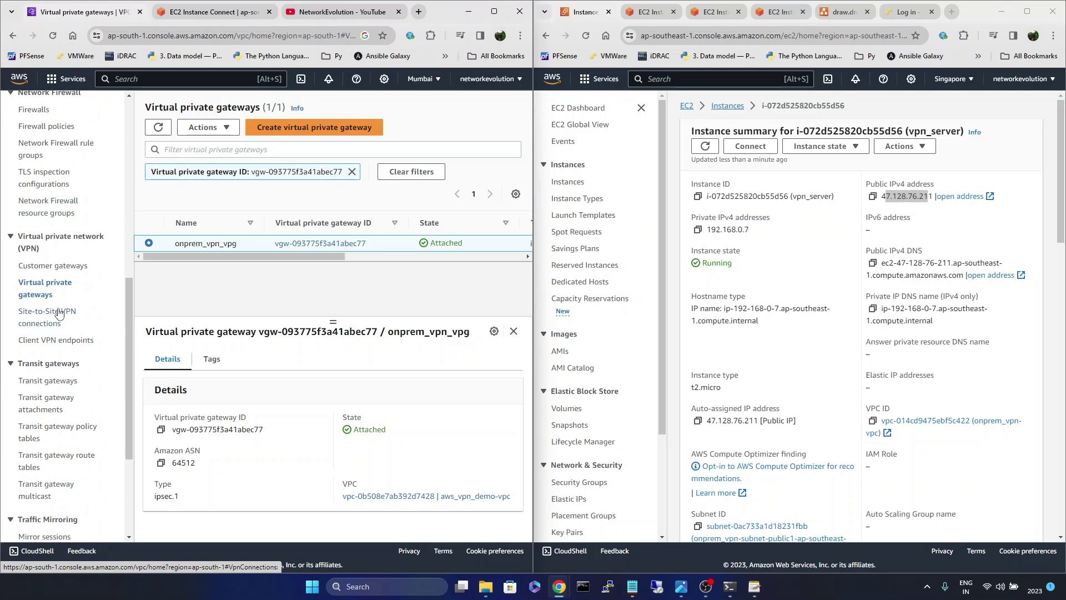
pyautogui.click(59, 314)
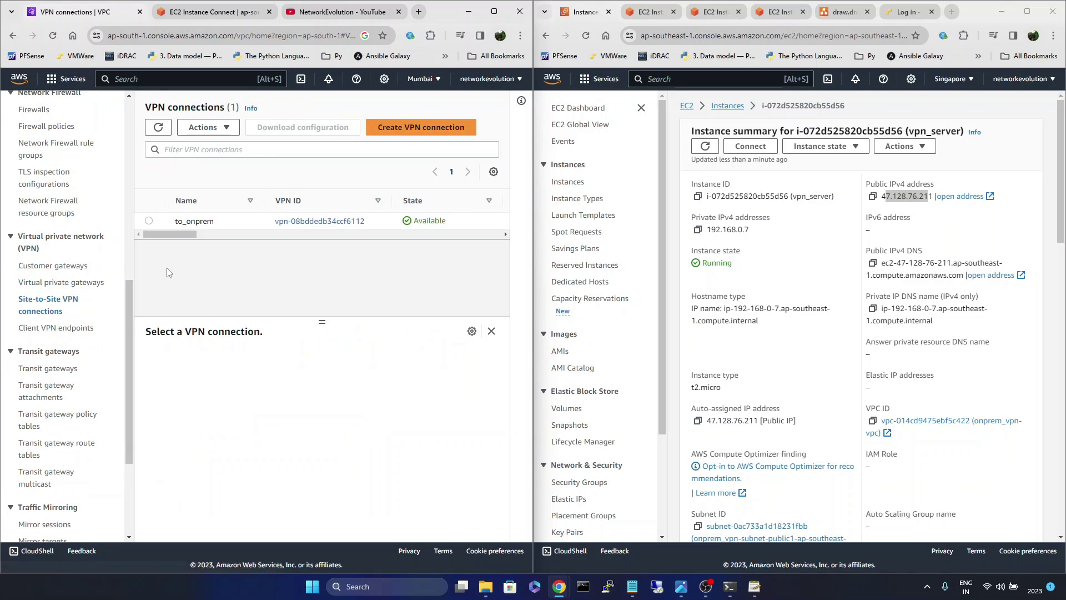
pyautogui.moveTo(152, 232)
pyautogui.mouseDown()
pyautogui.moveTo(197, 233)
pyautogui.moveTo(132, 231)
pyautogui.mouseUp()
pyautogui.click(426, 132)
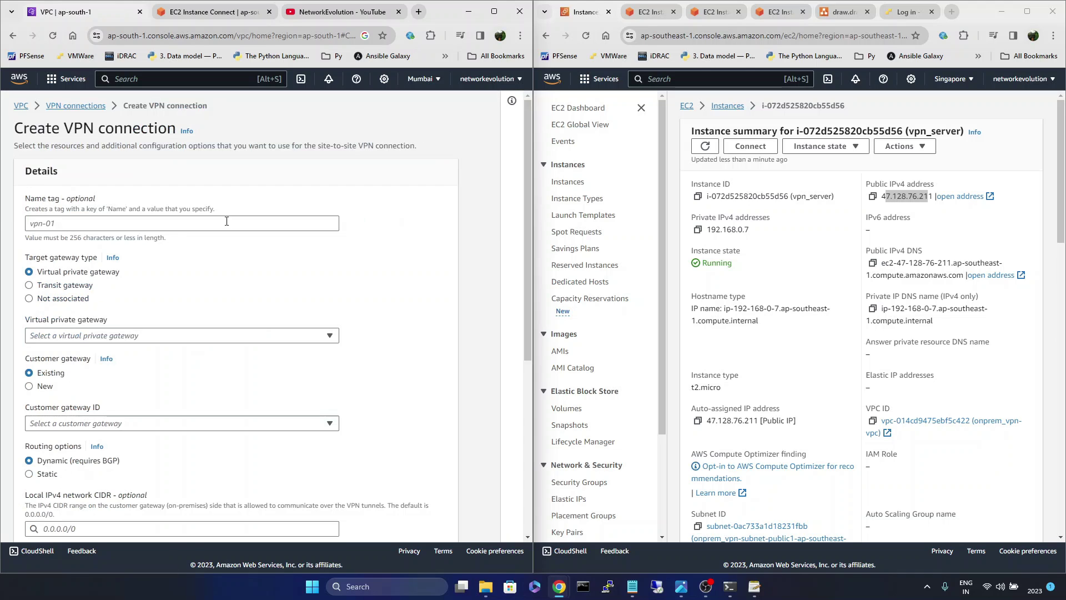
# Examine the VPN form's name tag and local IPv4 network CIDR fields, and relate the latter to vpn_server's private IP DNS name.
pyautogui.click(82, 223)
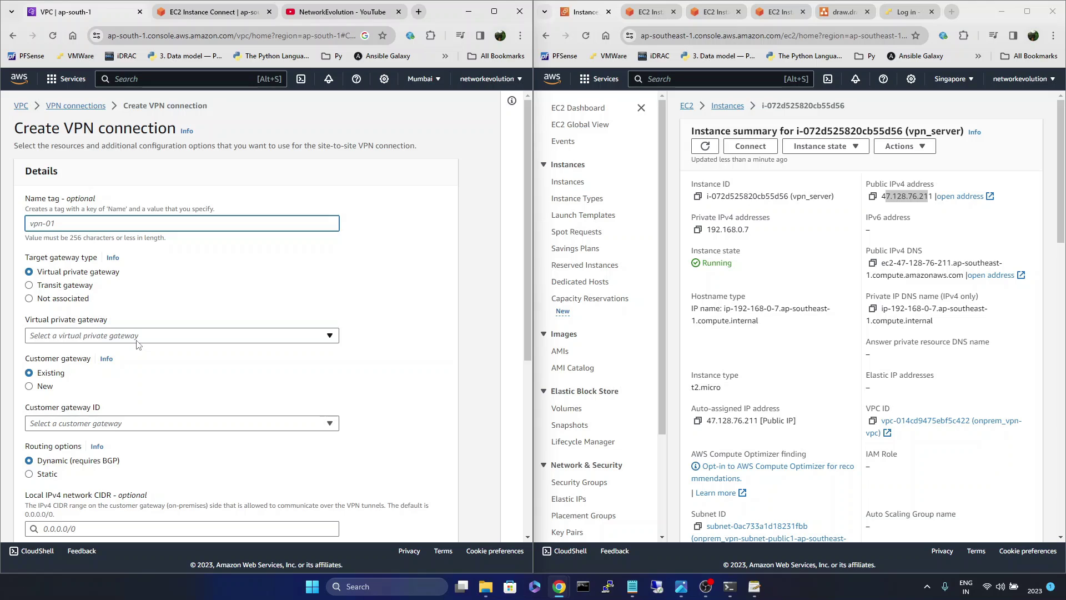
pyautogui.scroll(-2, 265, 367)
pyautogui.scroll(-3, 198, 328)
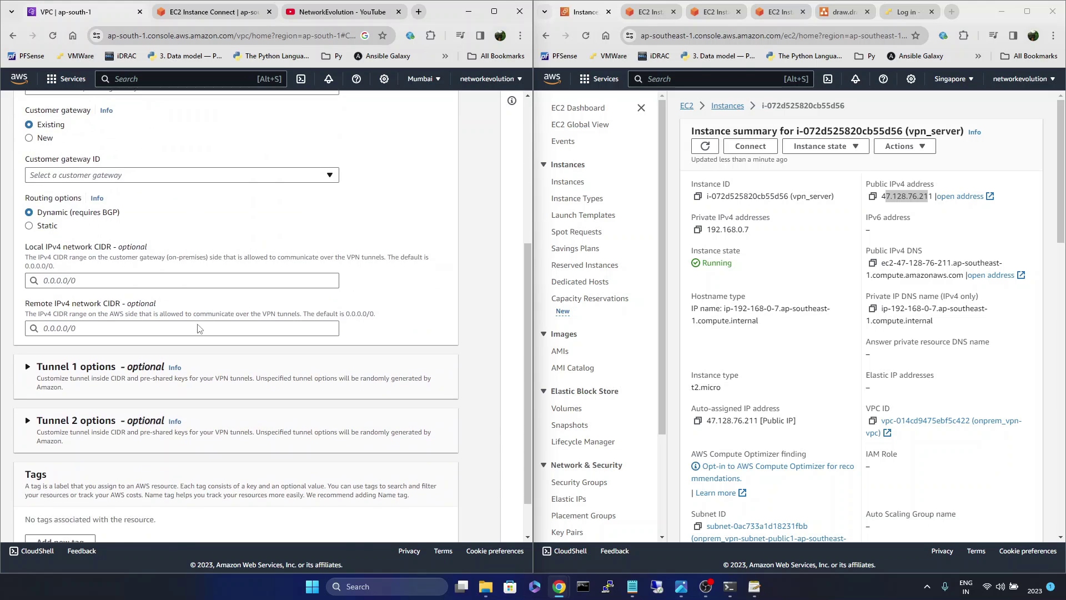
pyautogui.click(80, 282)
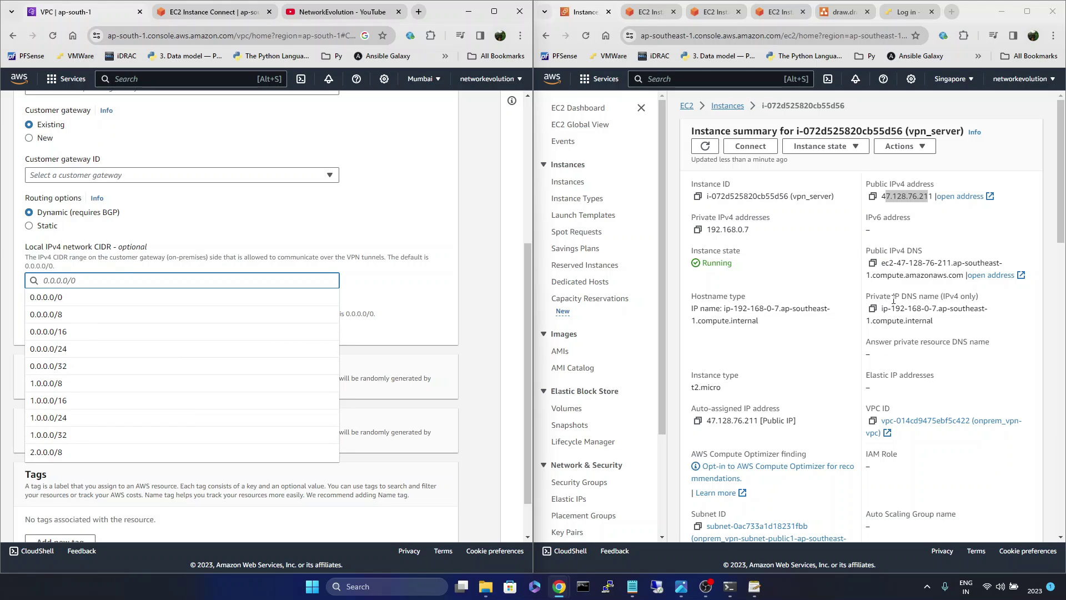
pyautogui.click(935, 302)
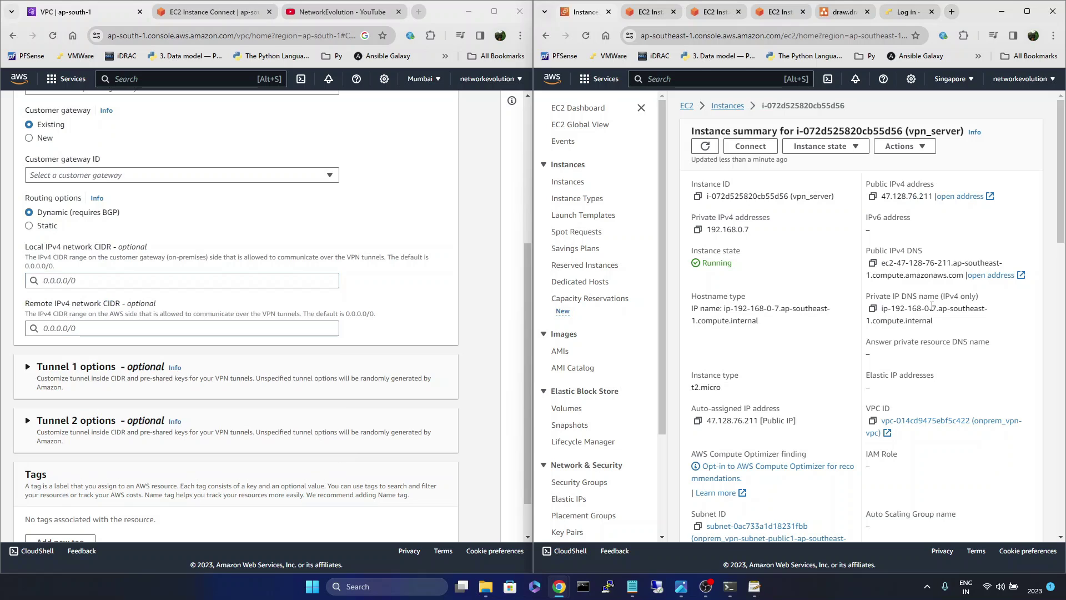
pyautogui.moveTo(933, 306); pyautogui.dragTo(892, 308)
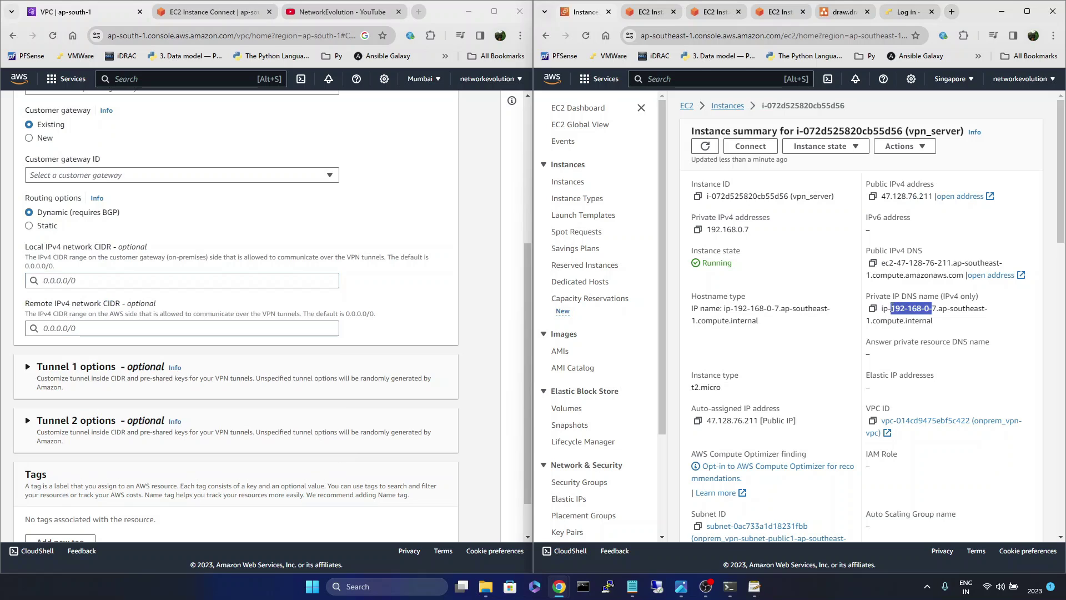
pyautogui.click(80, 281)
pyautogui.click(398, 294)
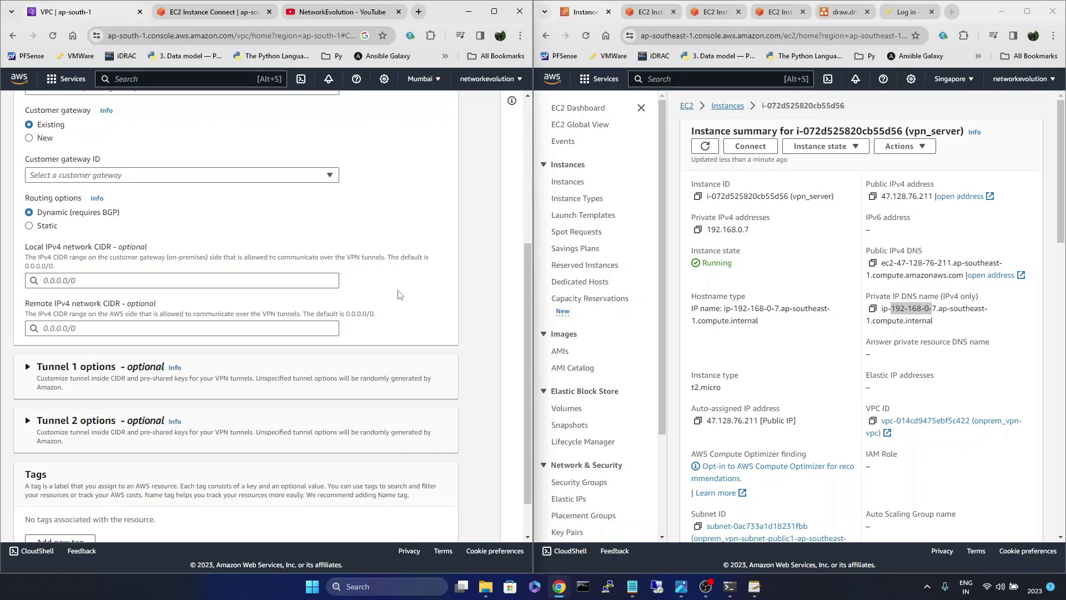
# Examine the remote IPv4 network CIDR choices for the AWS side of the new VPN connection without selecting any.
pyautogui.scroll(-1, 398, 294)
pyautogui.click(58, 278)
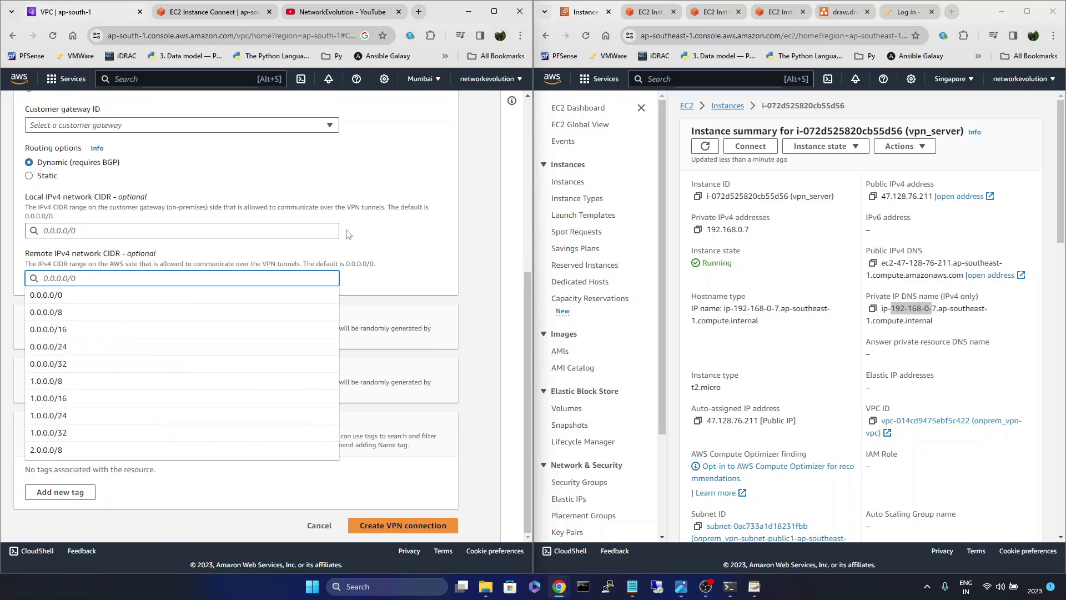
pyautogui.click(472, 238)
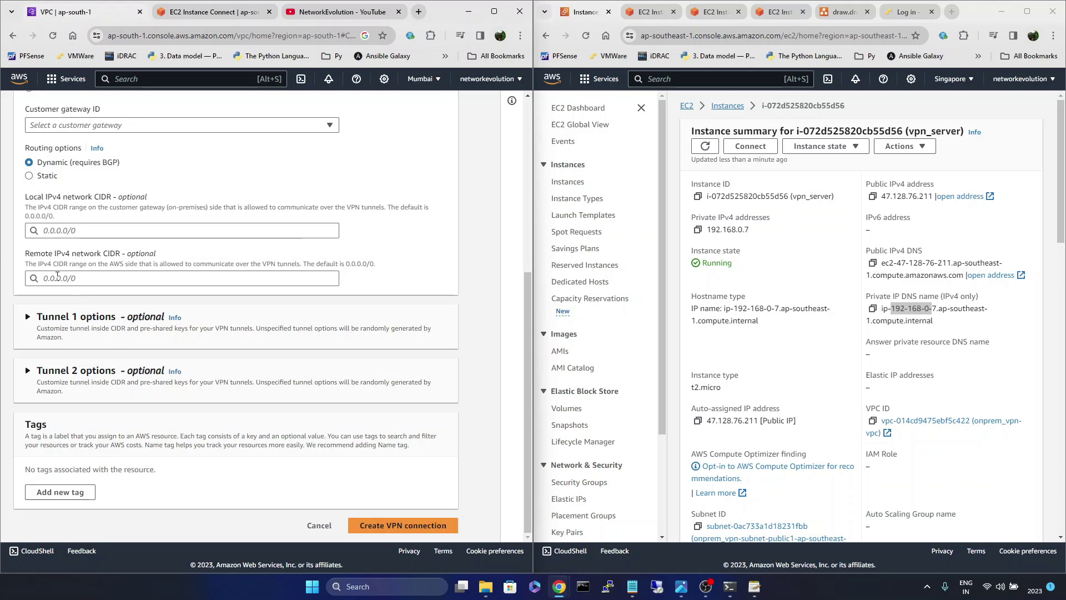
pyautogui.click(58, 276)
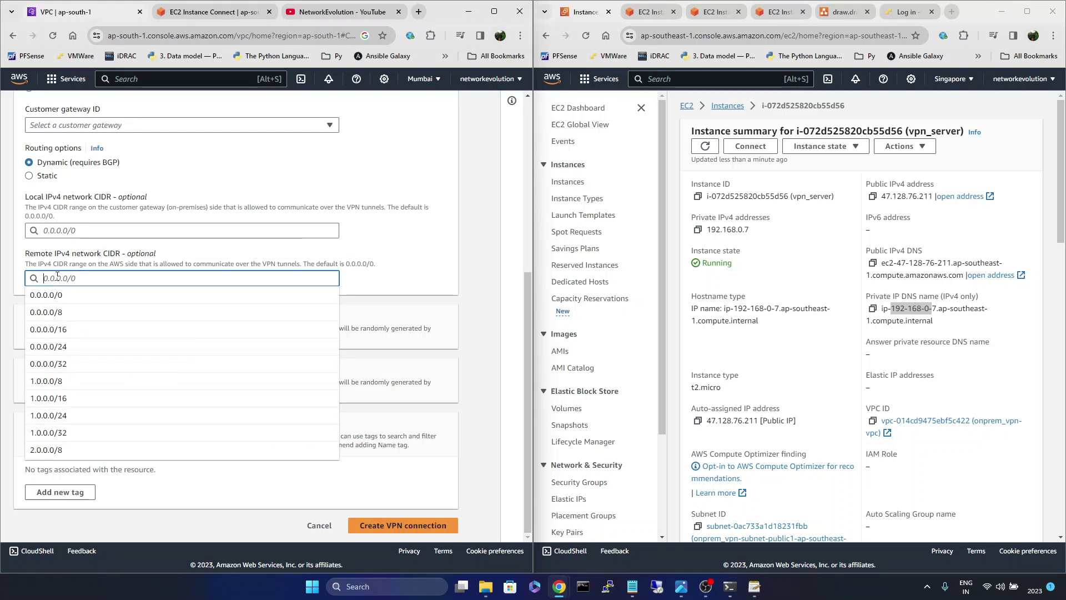
pyautogui.click(442, 230)
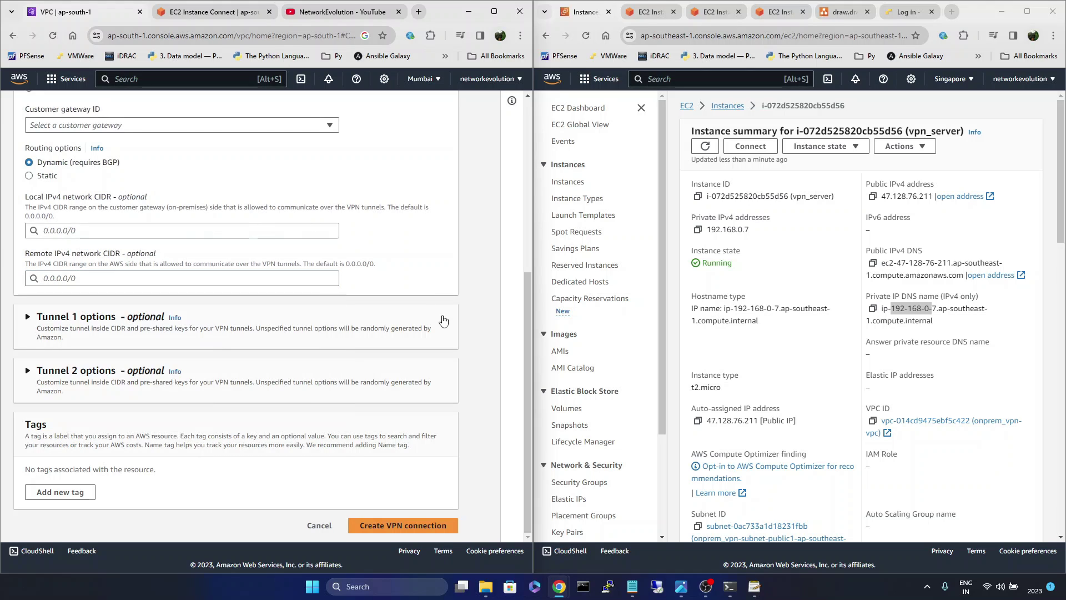
pyautogui.scroll(5, 442, 321)
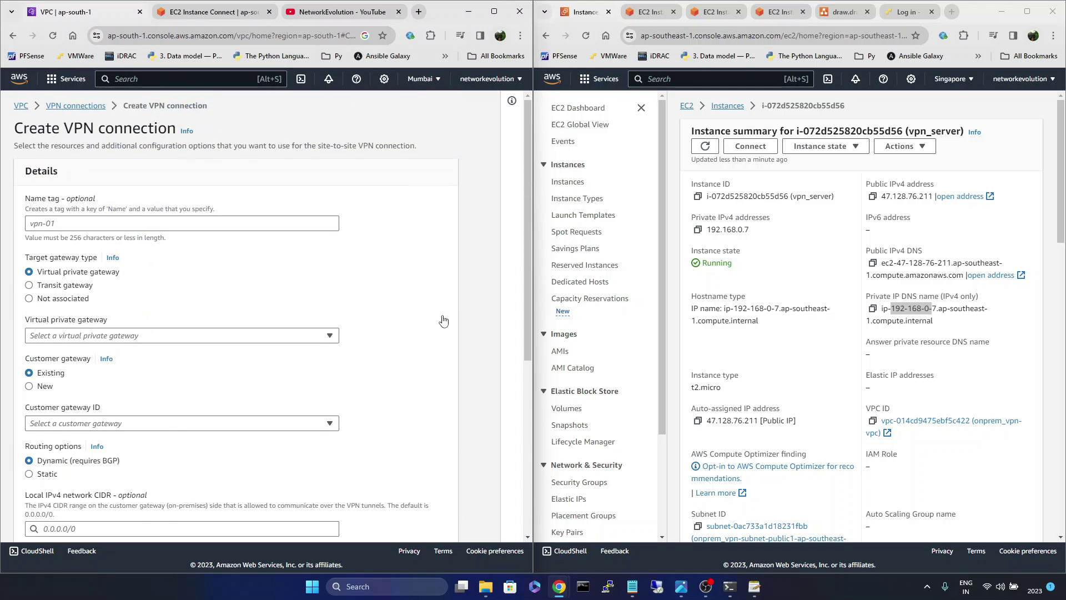
# Leave the VPN connection form for the VPC dashboard, open the security groups and look over their names and VPC IDs.
pyautogui.click(51, 82)
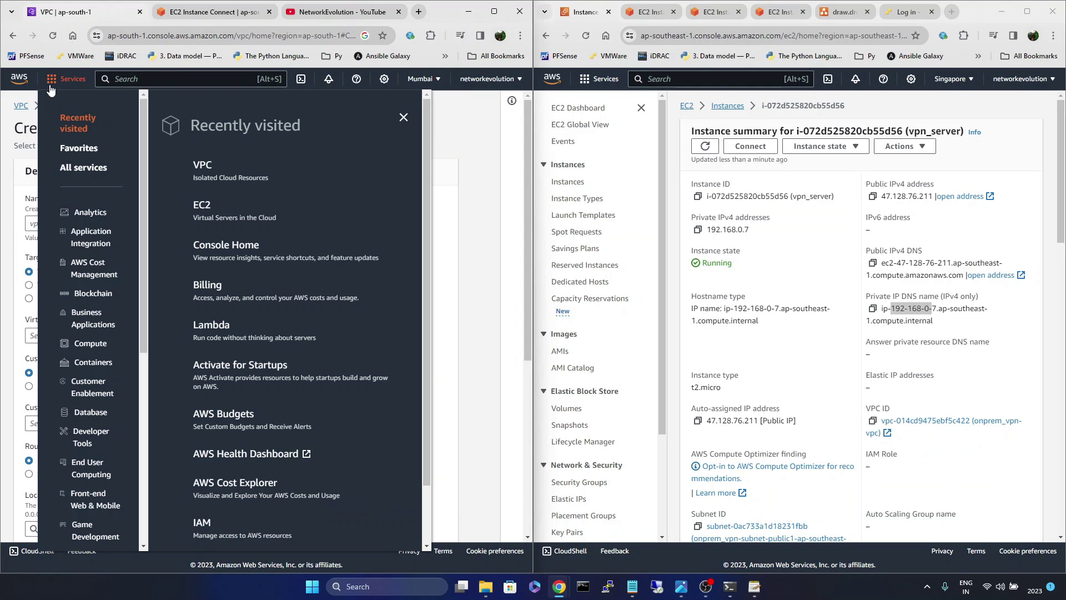
pyautogui.click(203, 167)
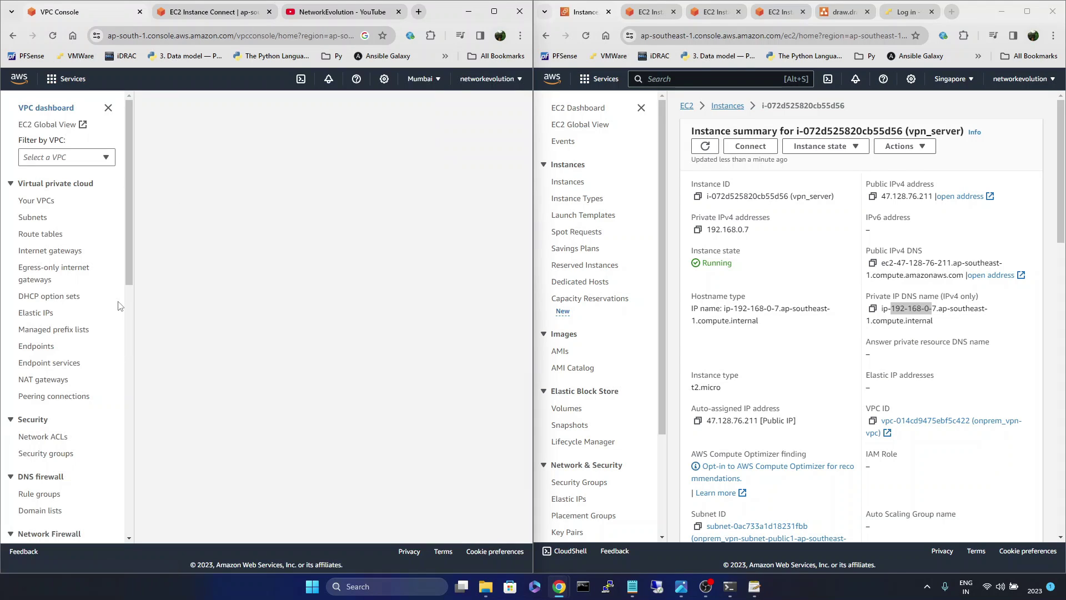
pyautogui.scroll(-2, 52, 344)
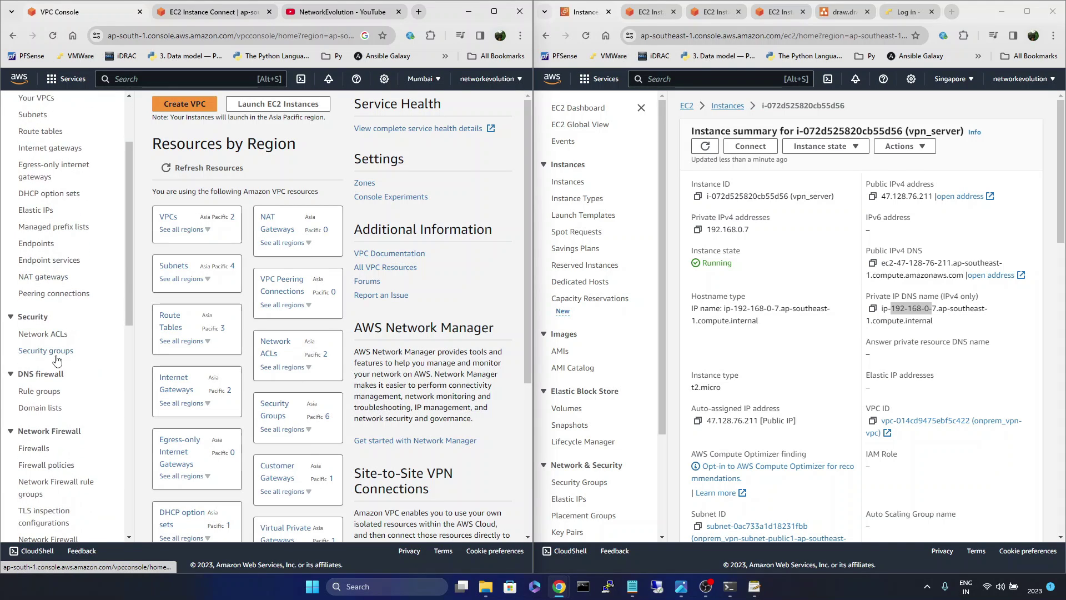
pyautogui.click(56, 351)
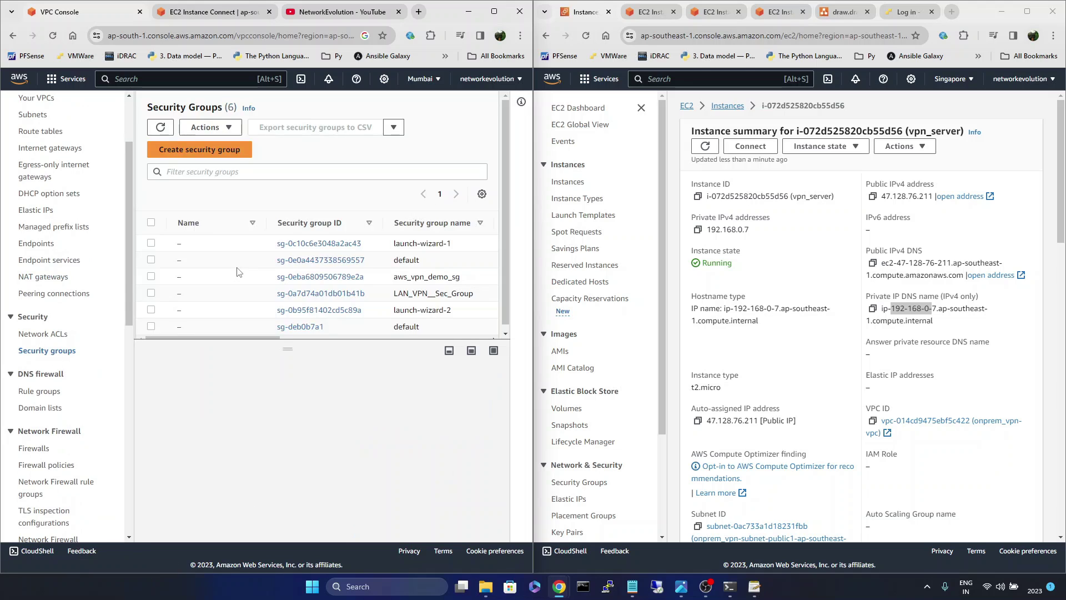
pyautogui.hscroll(2, 269, 316)
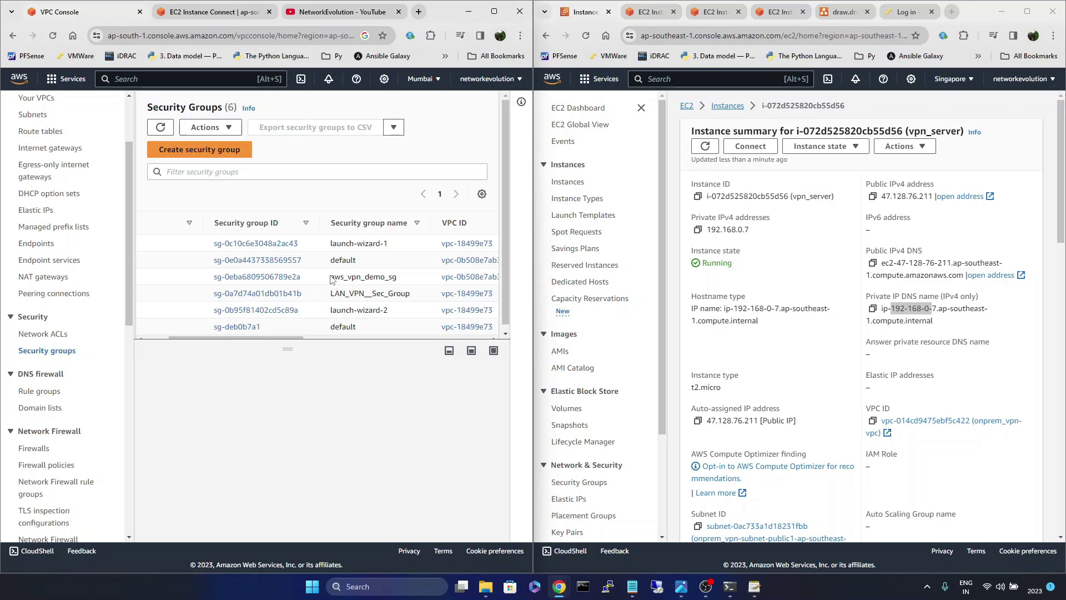
# Open the aws_vpn_demo_sg security group and examine its inbound rules' types, protocols, port ranges and sources.
pyautogui.click(256, 282)
pyautogui.scroll(-3, 279, 379)
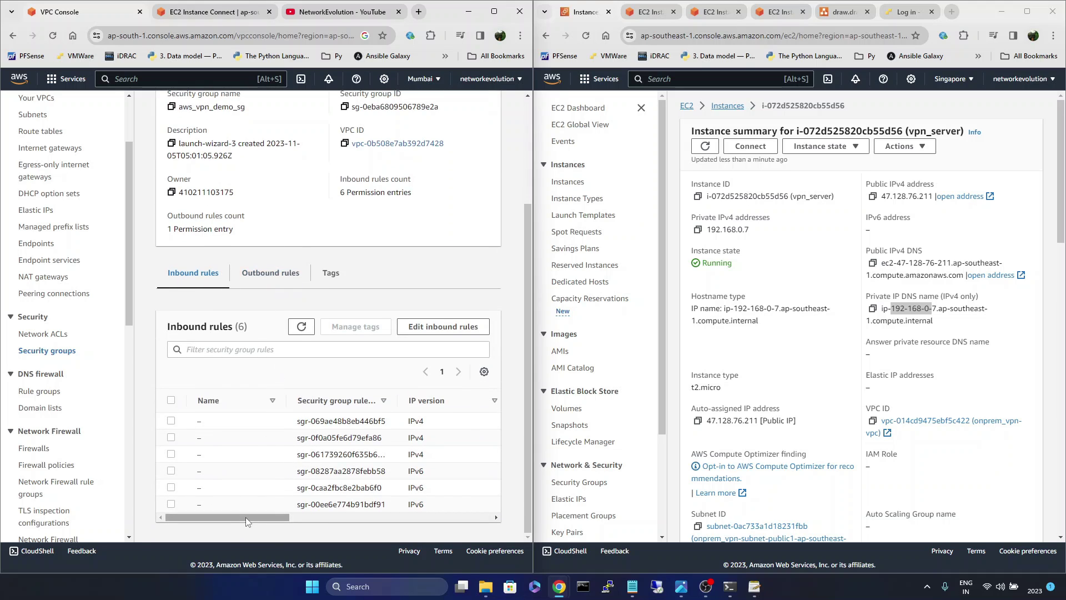
pyautogui.moveTo(245, 517); pyautogui.dragTo(327, 516)
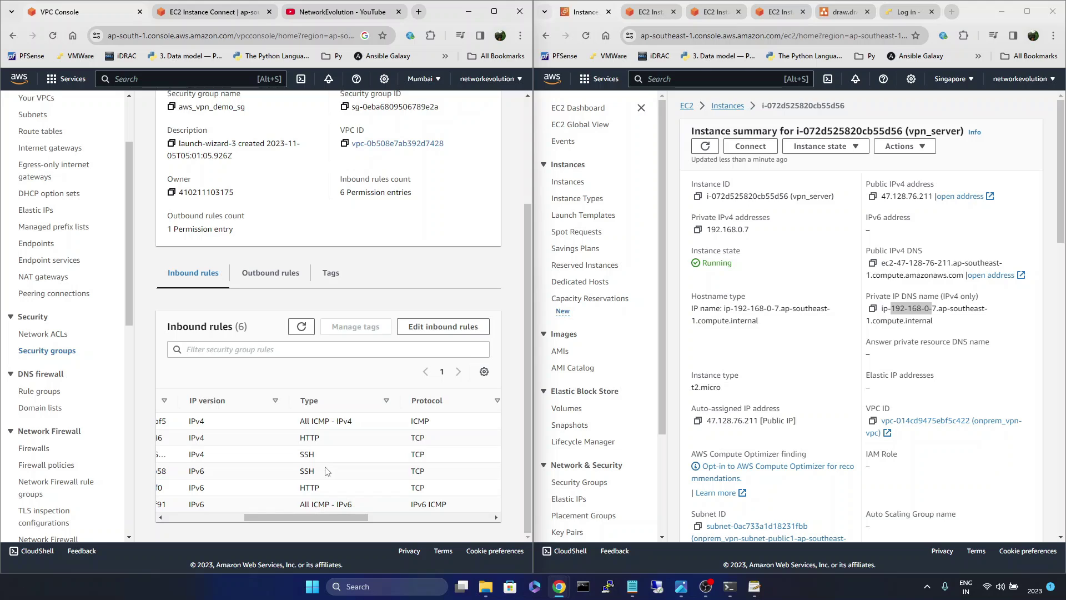
pyautogui.moveTo(318, 517); pyautogui.dragTo(238, 511)
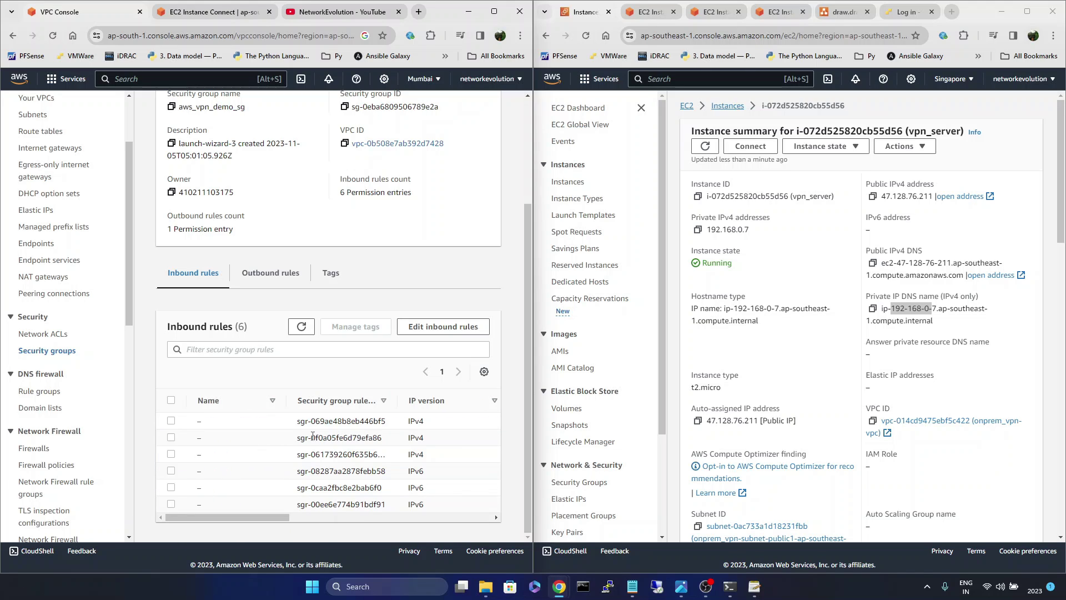
pyautogui.hscroll(10, 313, 436)
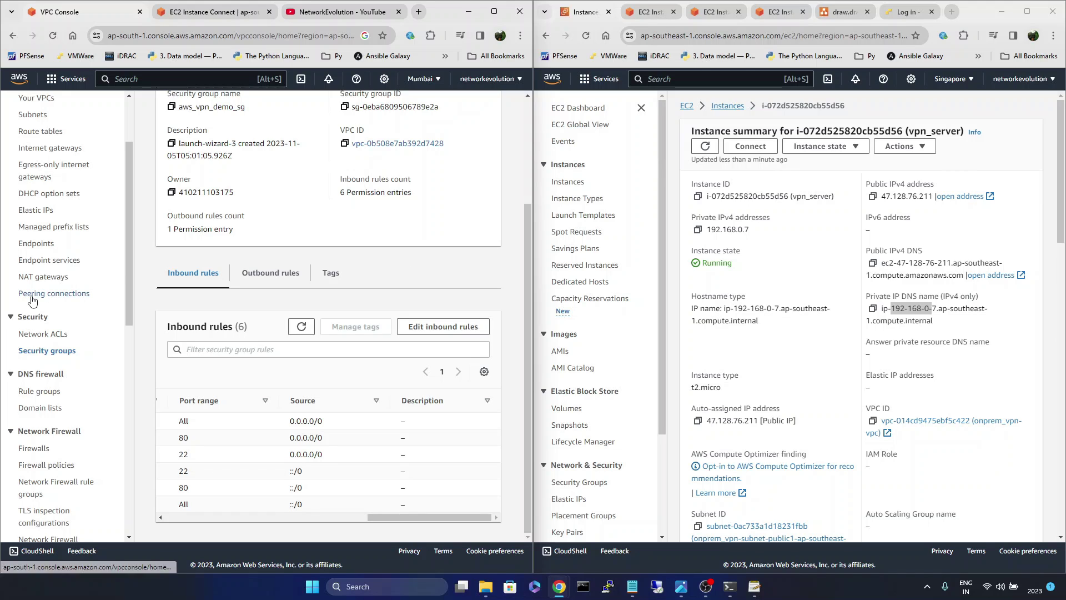
# Open the Site-to-Site VPN connections and examine the to_onprem tunnels' outside IP addresses, inside CIDRs and status.
pyautogui.scroll(-3, 32, 300)
pyautogui.scroll(1, 52, 257)
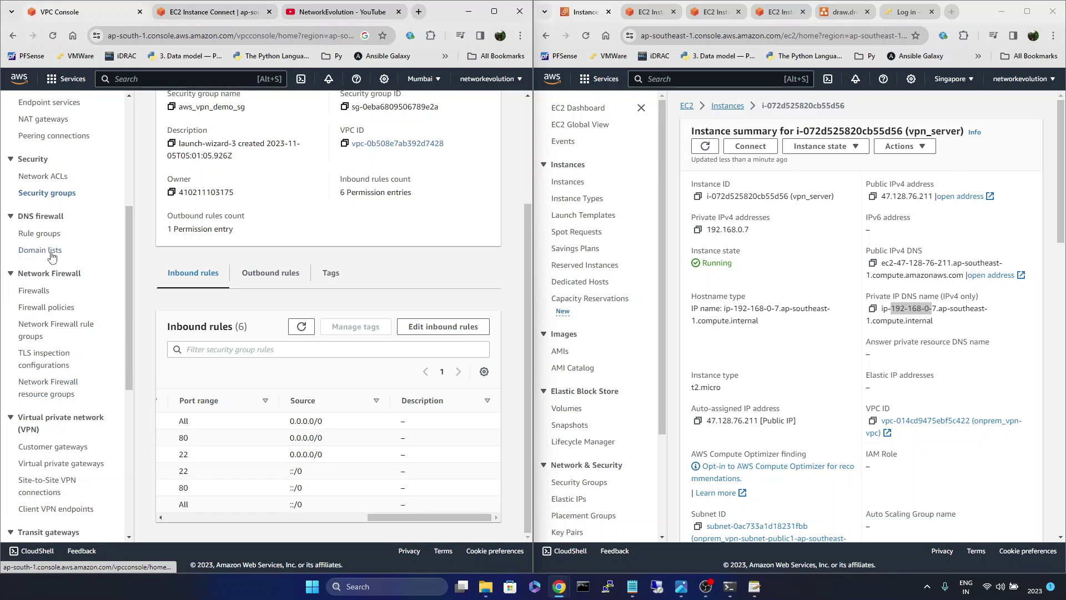
pyautogui.scroll(-3, 82, 352)
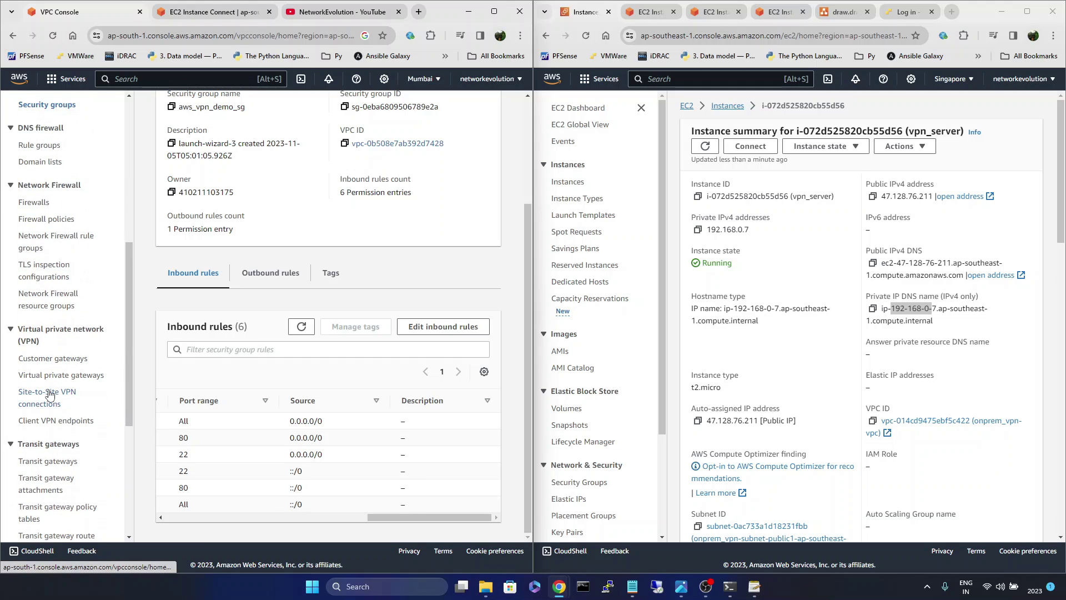
pyautogui.click(61, 391)
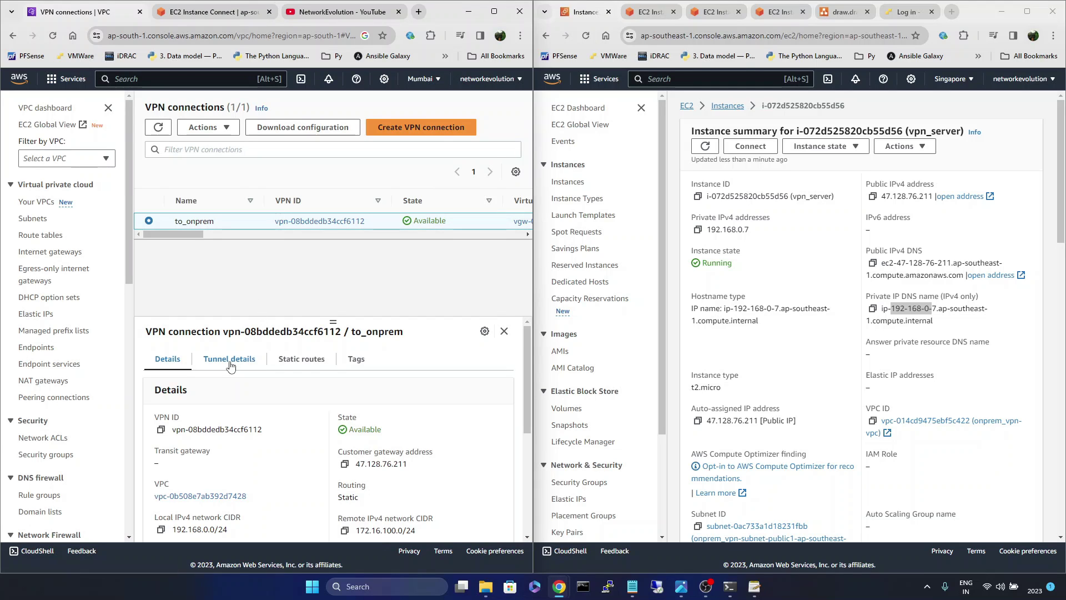
pyautogui.click(233, 361)
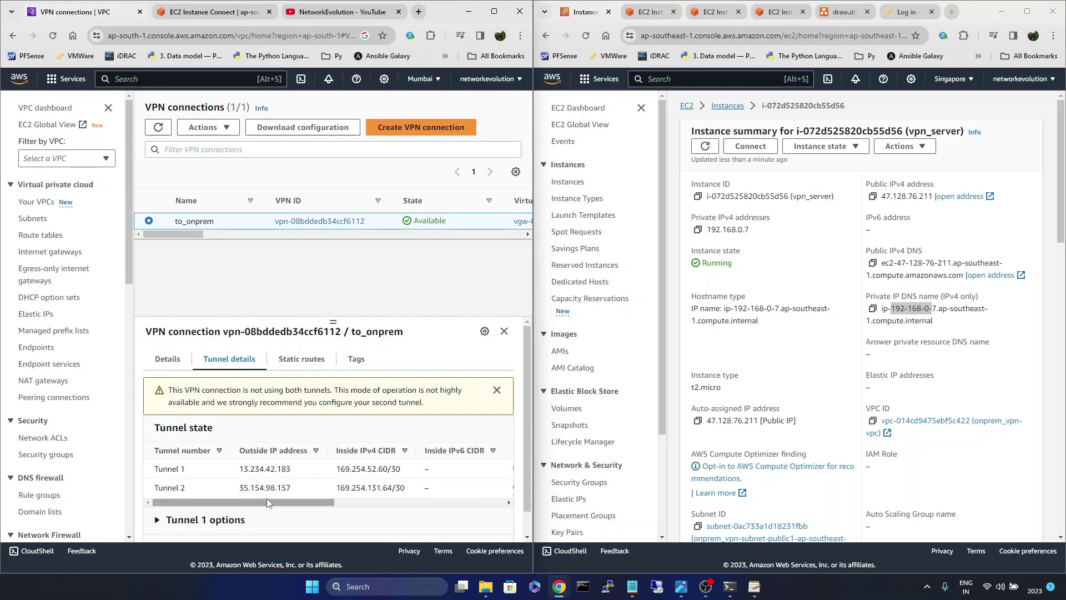
pyautogui.hscroll(5, 263, 504)
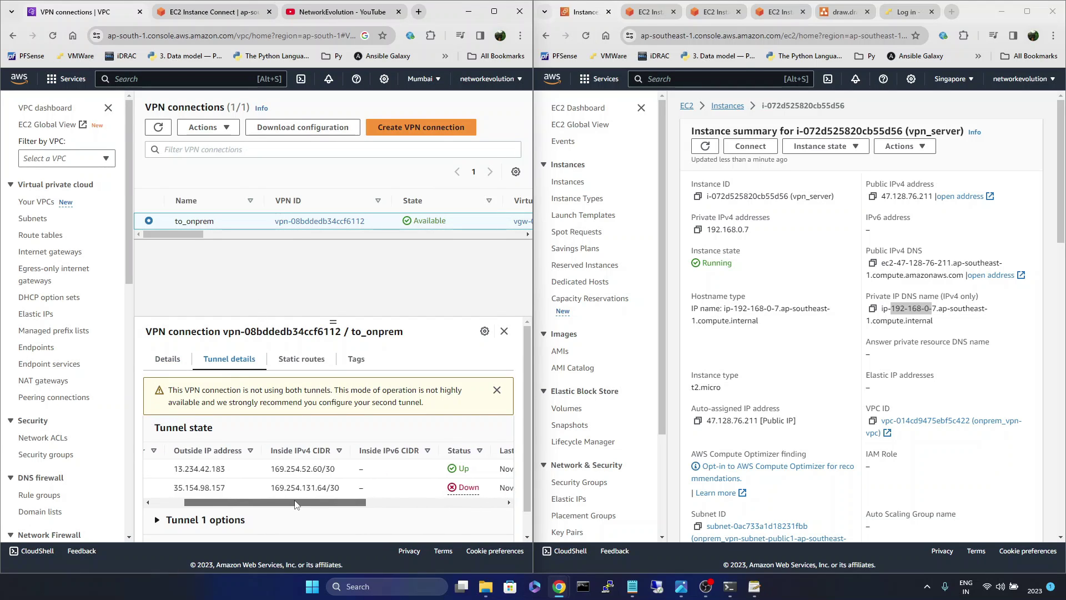
pyautogui.moveTo(294, 503); pyautogui.dragTo(113, 519)
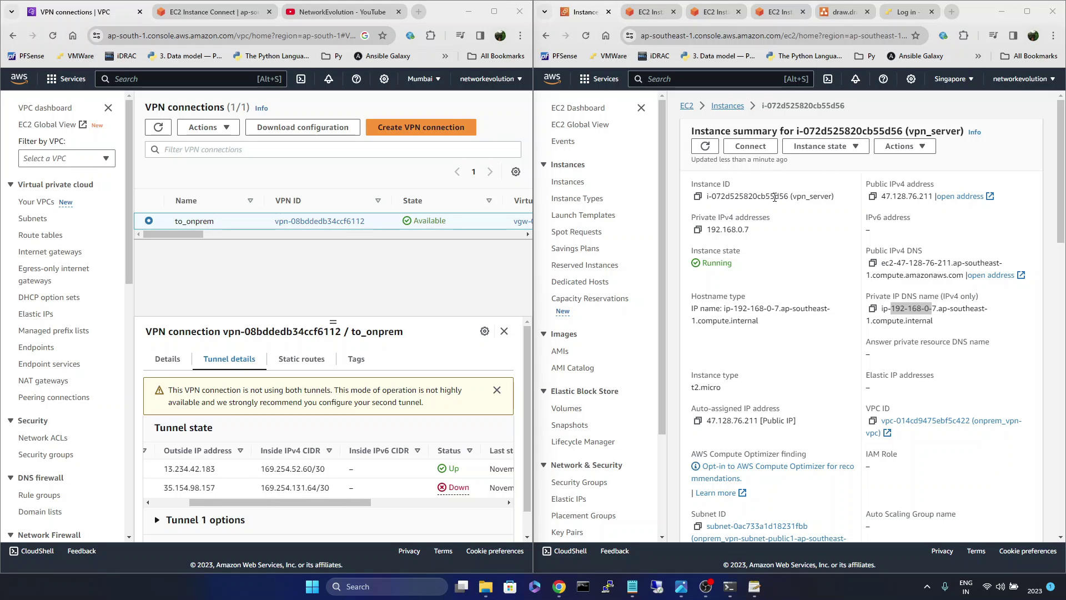
pyautogui.moveTo(272, 503); pyautogui.dragTo(233, 505)
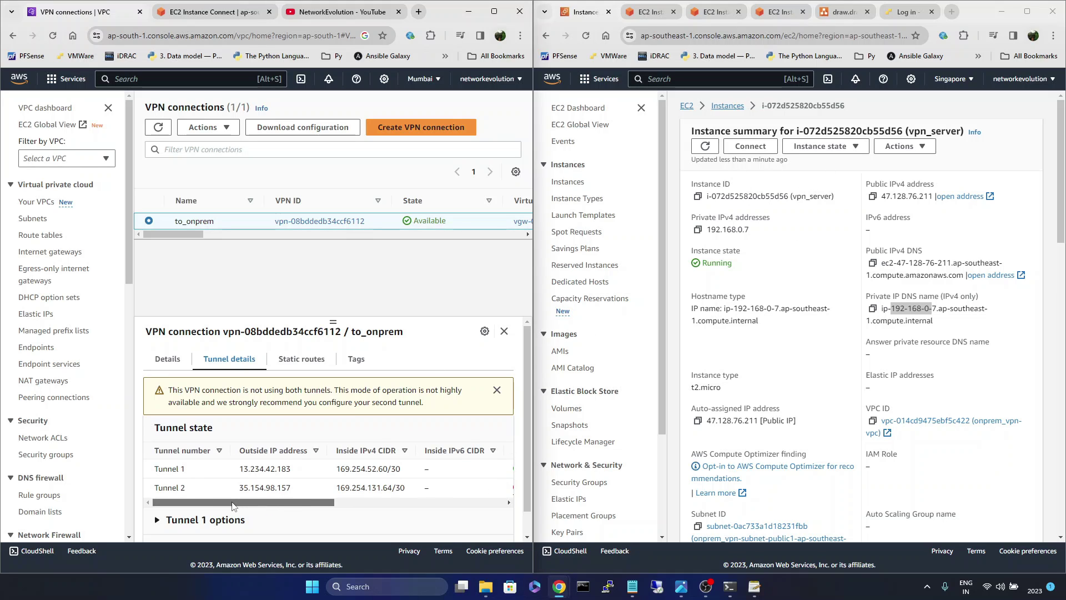
# Review the IP prefixes in the to_onprem VPN connection's static routes.
pyautogui.click(301, 360)
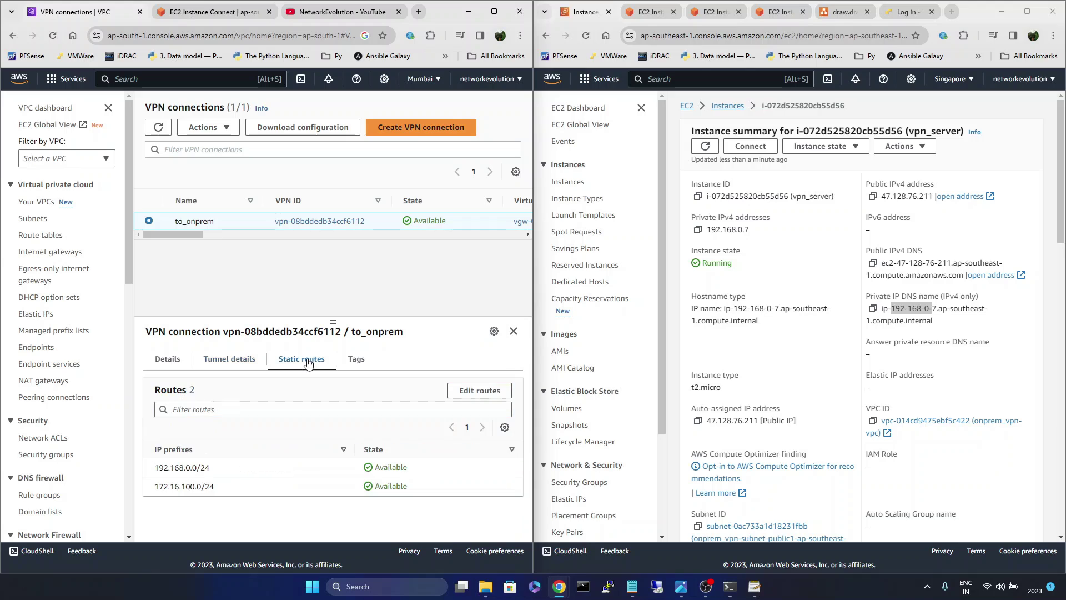
pyautogui.tripleClick(219, 473)
pyautogui.click(221, 486)
# Open the aws_vpn_demo-rtb-public route table and review its routes and route propagation.
pyautogui.click(53, 236)
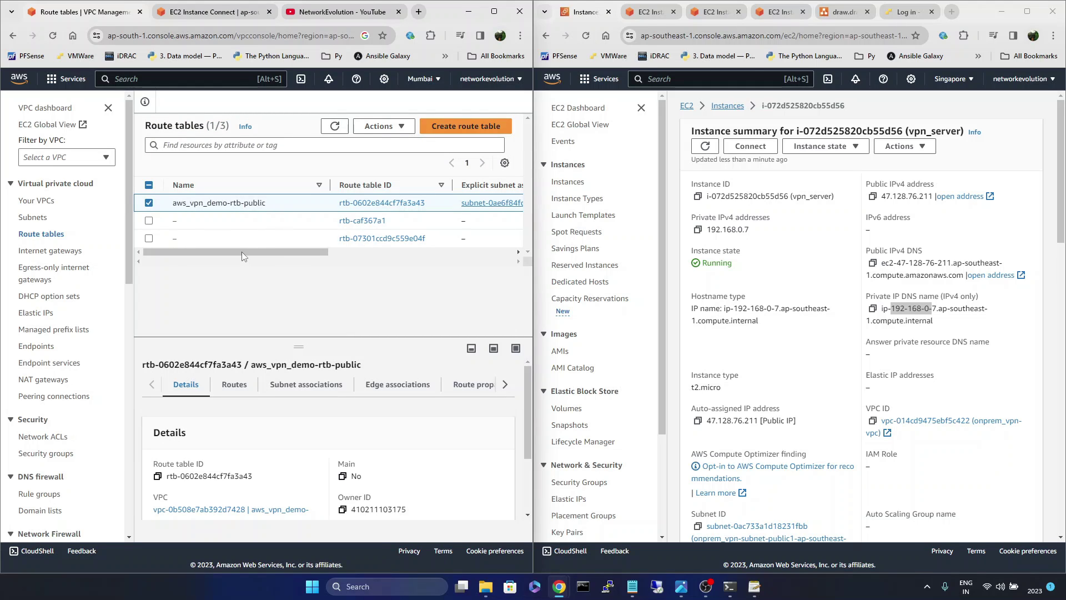
pyautogui.moveTo(241, 252); pyautogui.dragTo(309, 257)
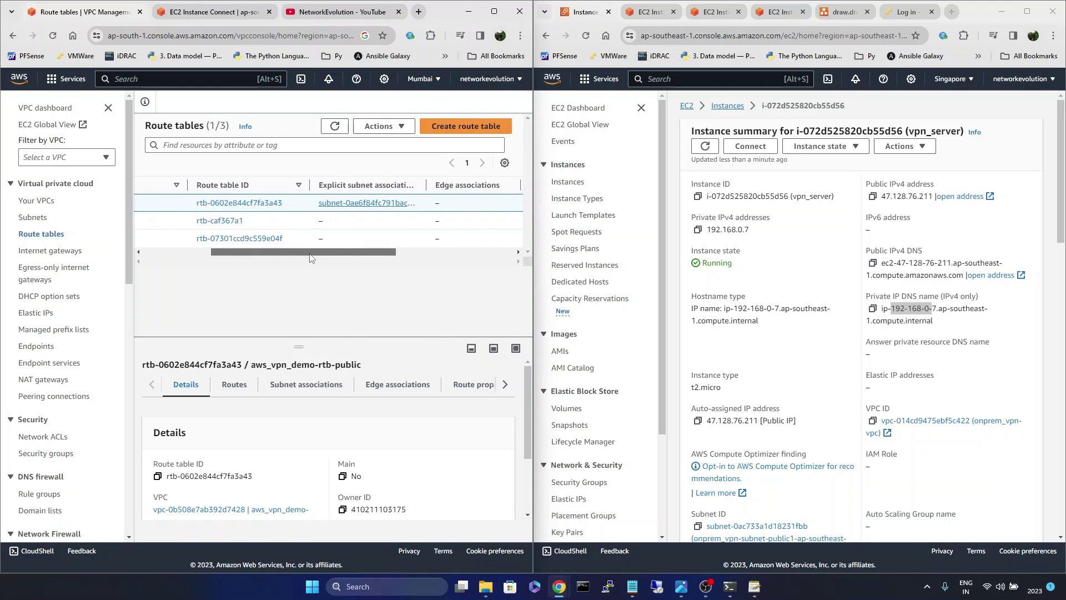
pyautogui.click(242, 204)
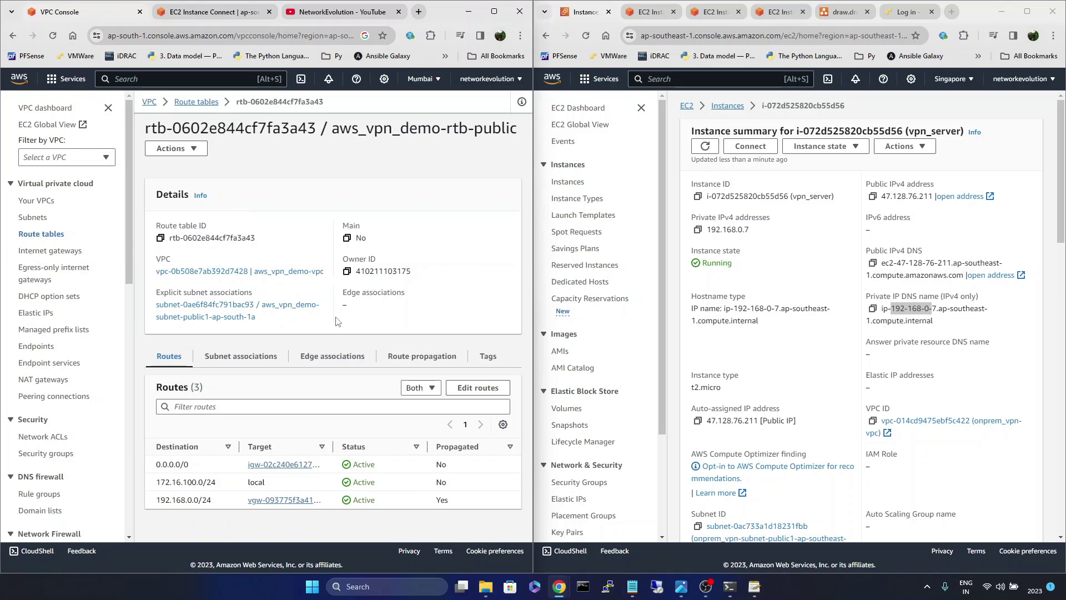
pyautogui.click(421, 358)
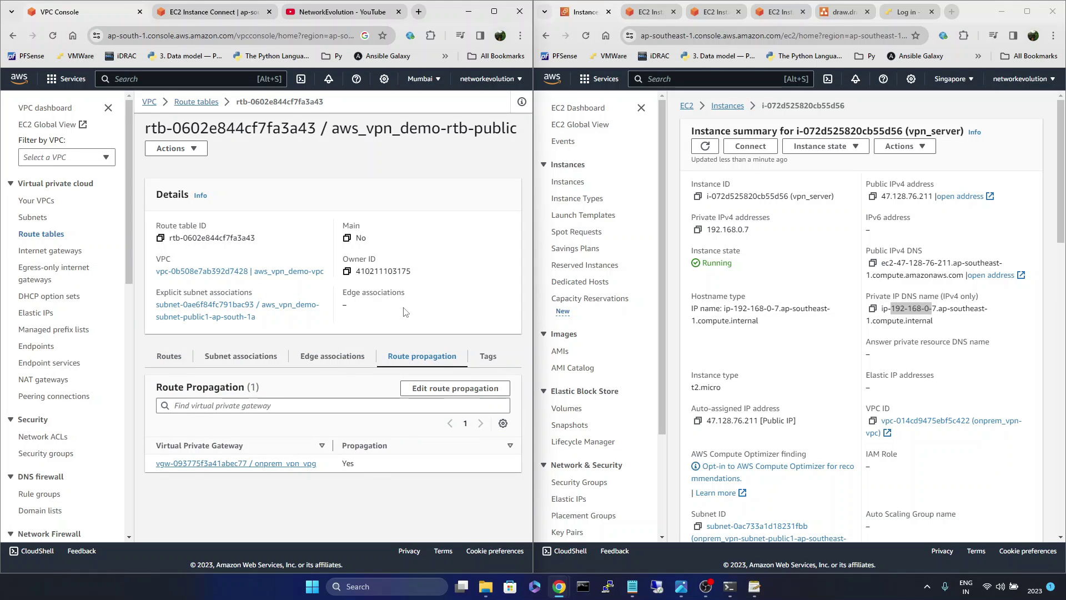
# Inspect the editable route propagation setting for onprem_vpn_vpg on this route table, then return to the VPC dashboard without saving.
pyautogui.click(192, 150)
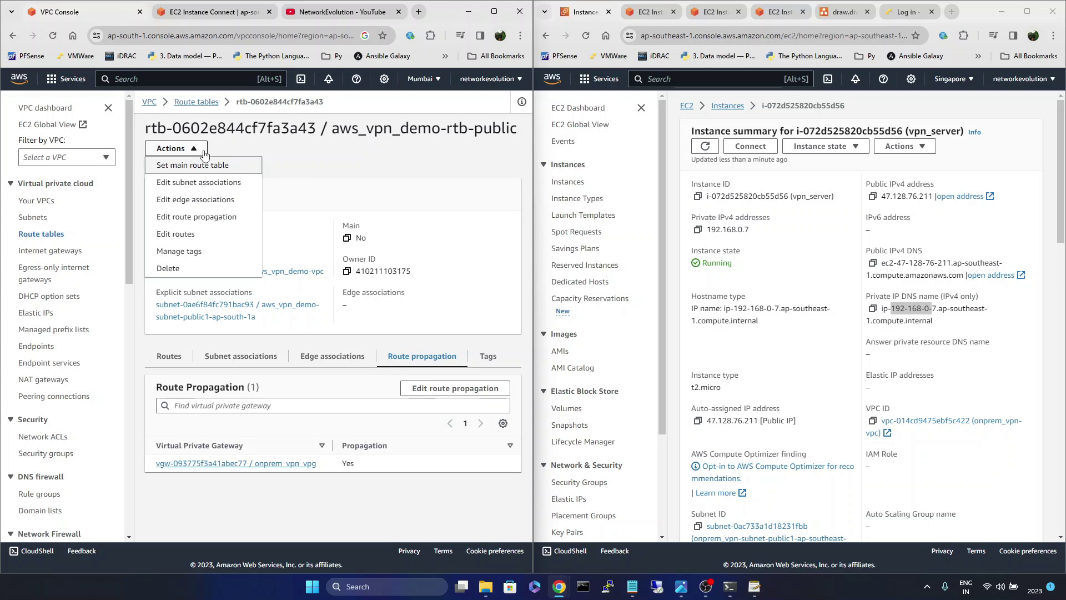
pyautogui.click(209, 217)
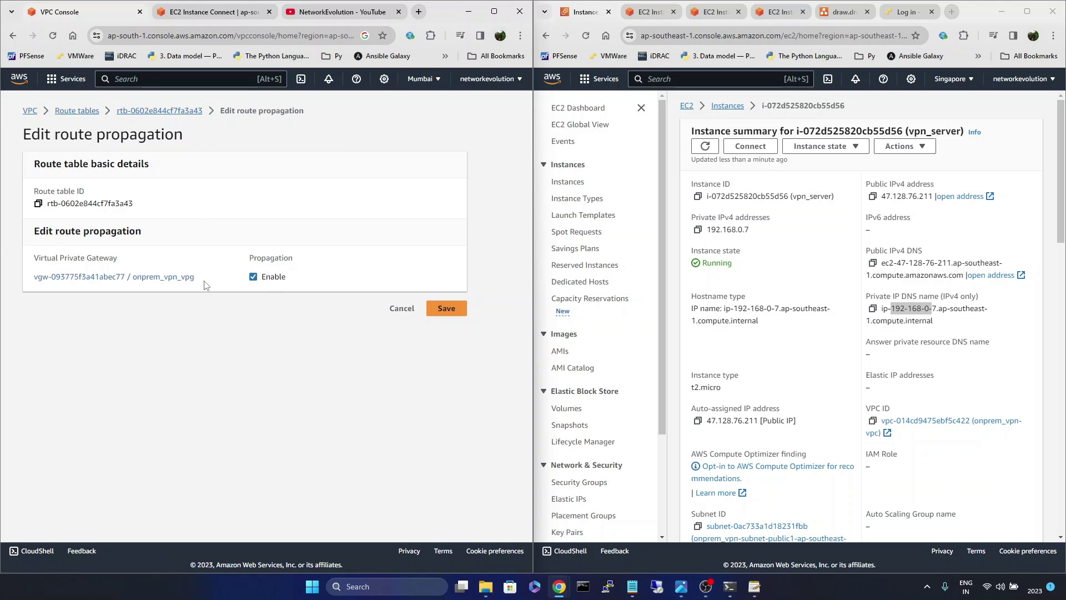
pyautogui.moveTo(42, 260); pyautogui.dragTo(87, 268)
pyautogui.click(102, 309)
pyautogui.click(30, 111)
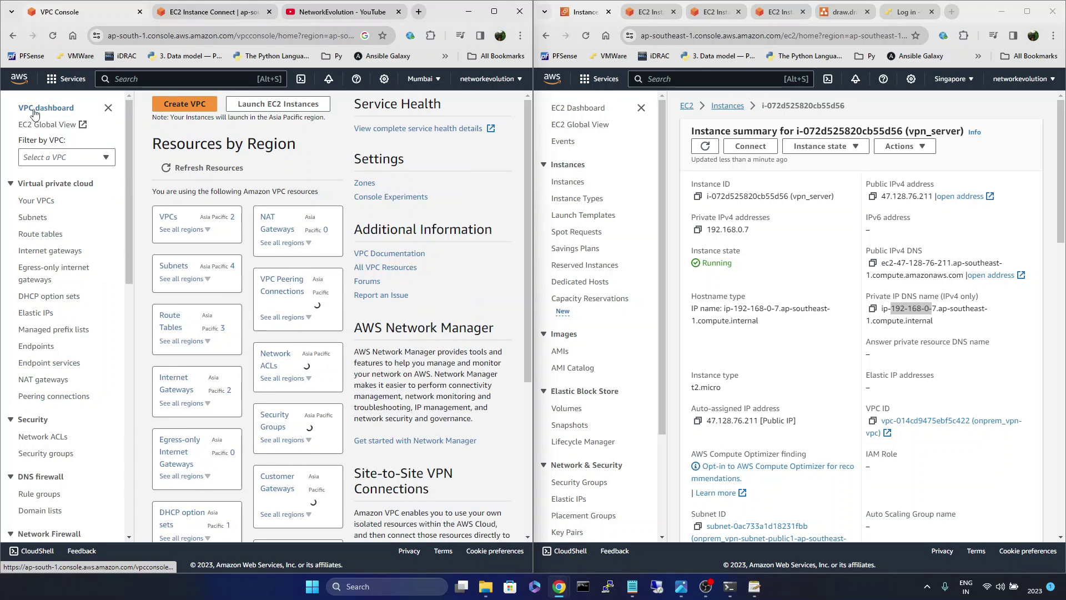
pyautogui.scroll(-5, 65, 414)
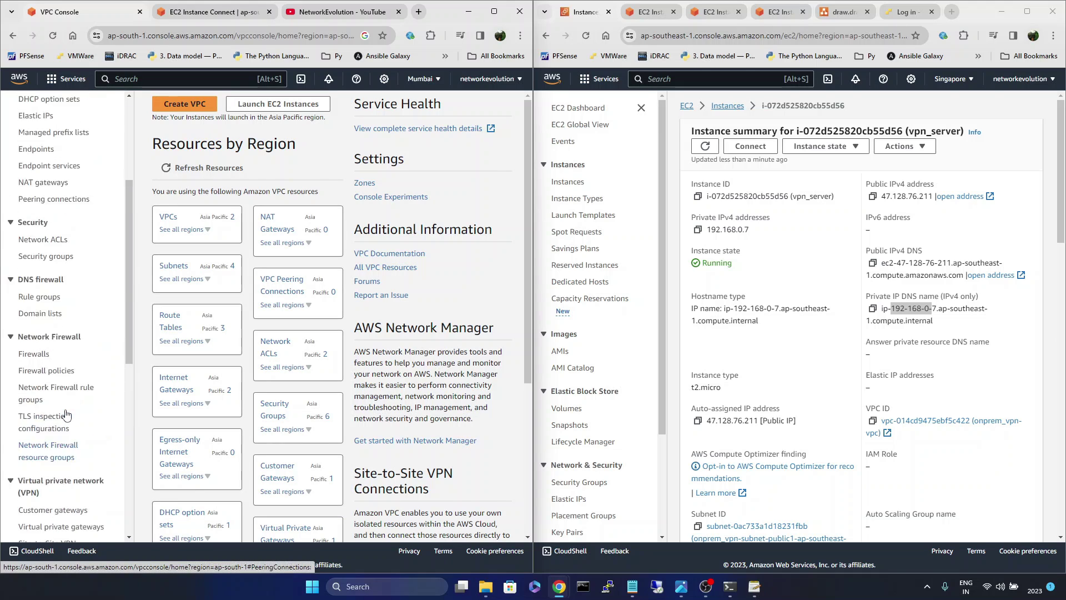
pyautogui.scroll(6, 65, 409)
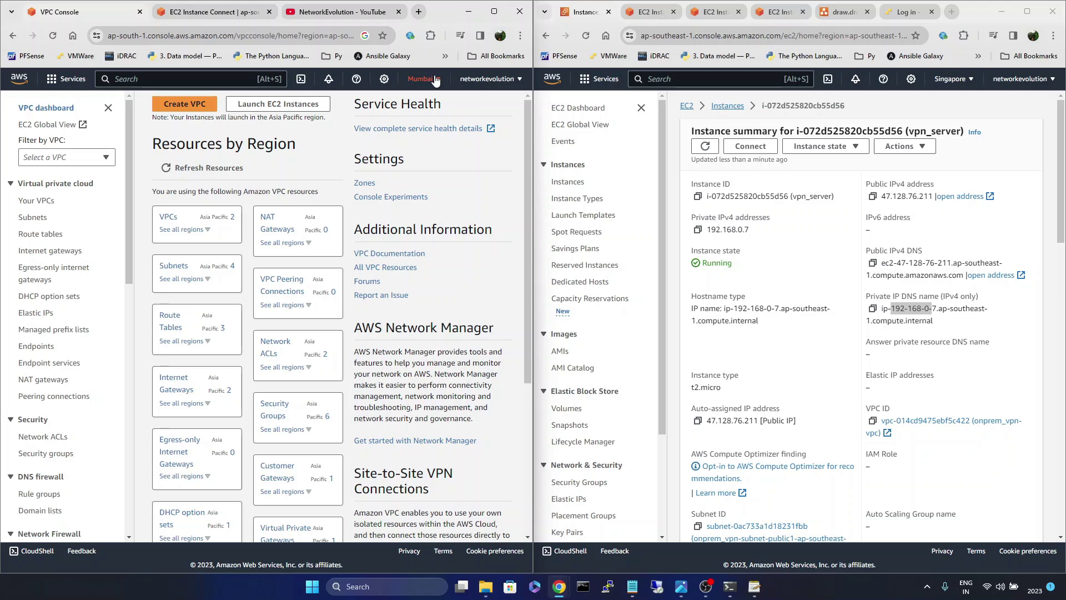
# Switch to the Singapore console and go from EC2 to the VPC service dashboard.
pyautogui.click(922, 92)
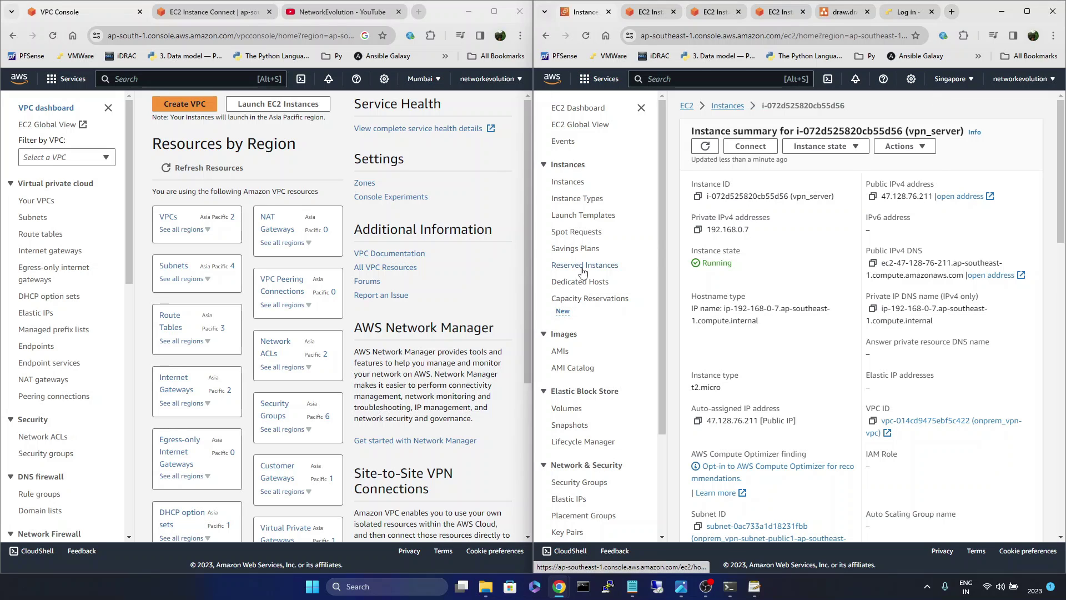
pyautogui.scroll(-3, 608, 405)
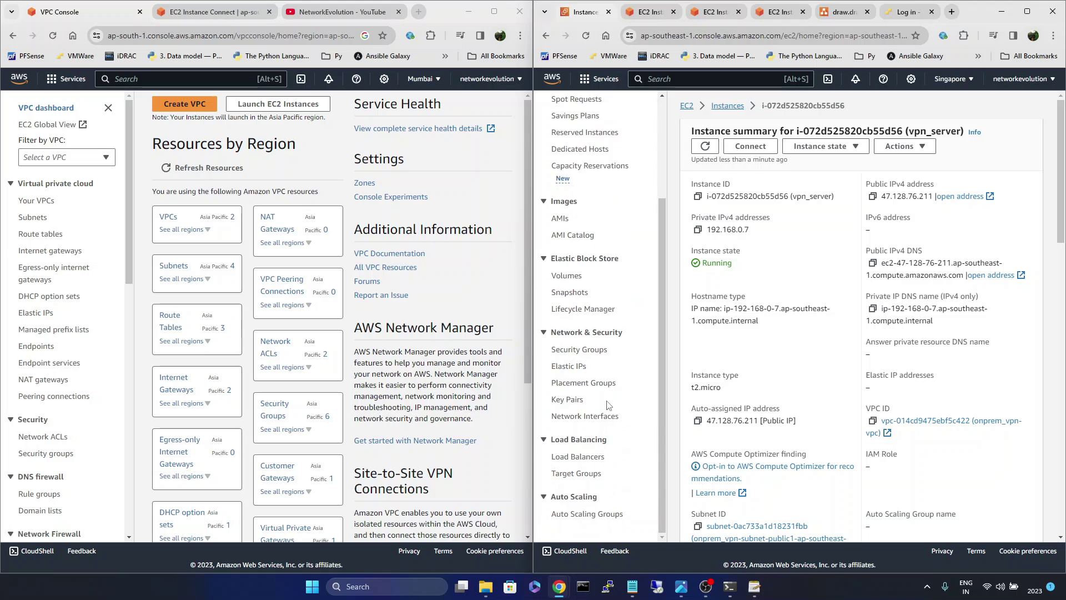
pyautogui.scroll(3, 608, 405)
pyautogui.click(585, 80)
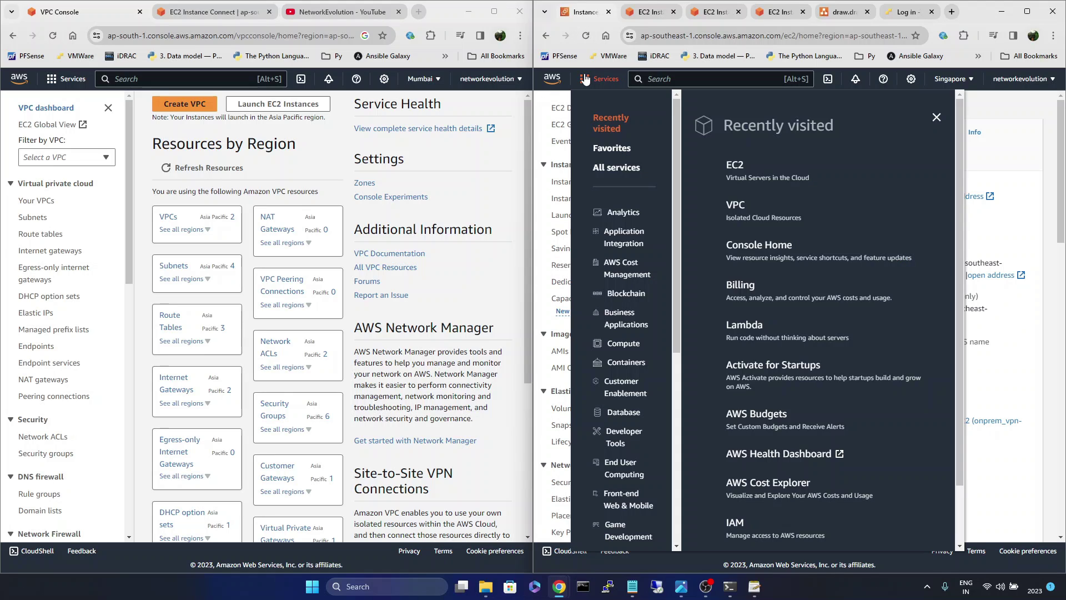
pyautogui.click(737, 205)
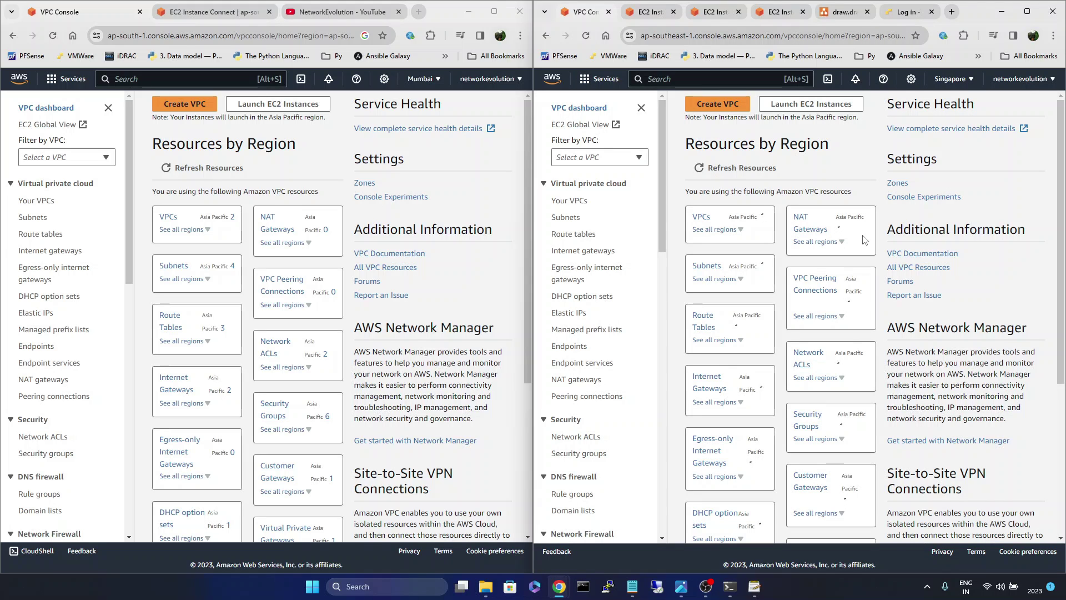
# Open the Singapore VPC onprem_vpn-vpc, check its IPv4 CIDR, and return to the VPC list.
pyautogui.click(700, 217)
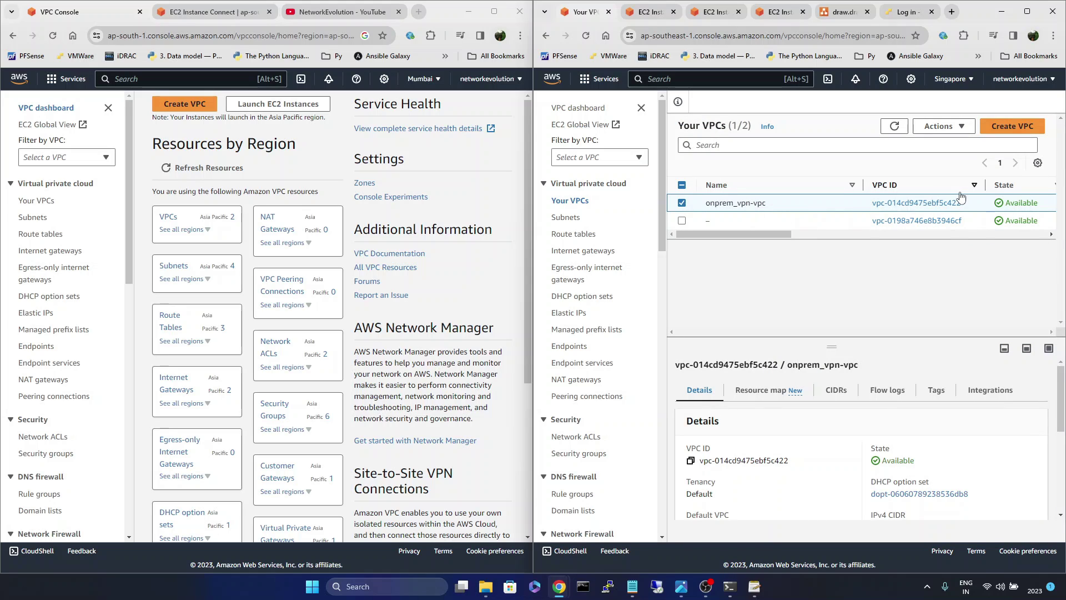
pyautogui.click(925, 203)
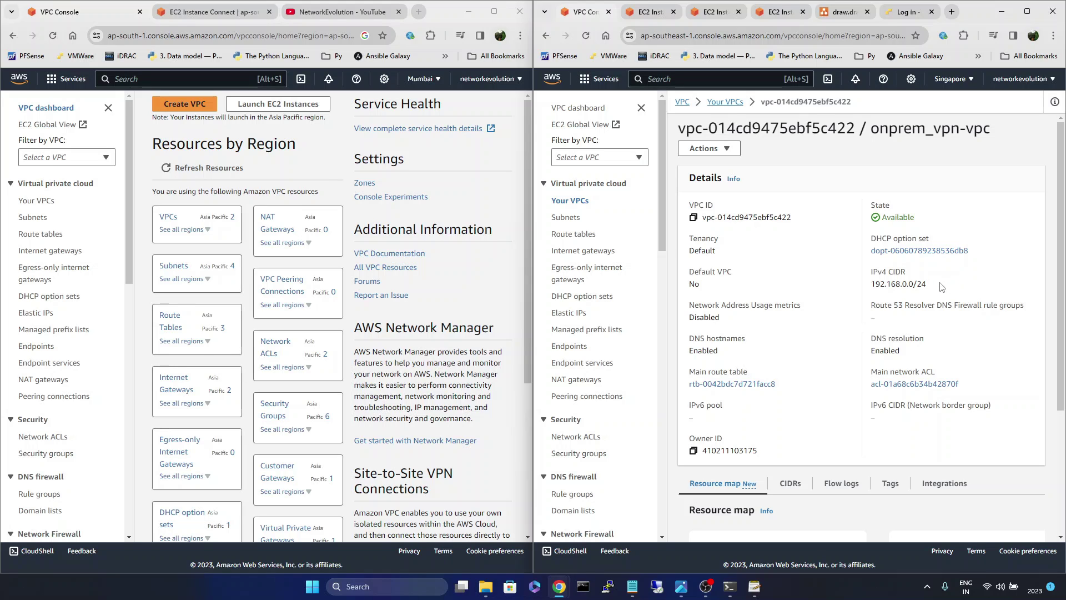
pyautogui.moveTo(942, 287); pyautogui.dragTo(871, 284)
pyautogui.hotkey('alt', 'Left')
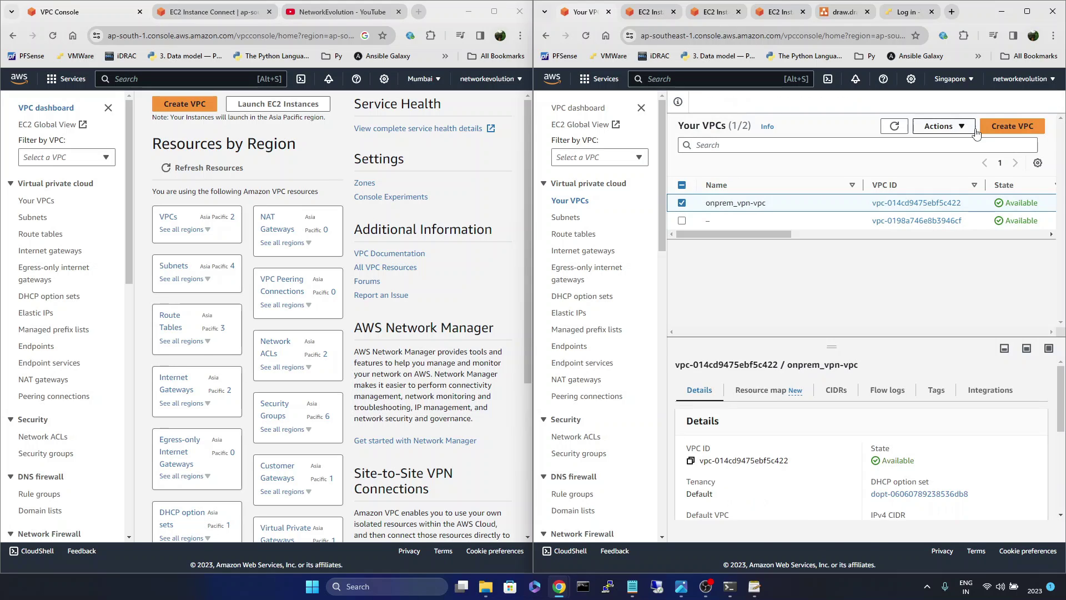
# Start a new Singapore VPC with the VPC and more option and review its name tag and IPv4 CIDR block settings.
pyautogui.click(1006, 126)
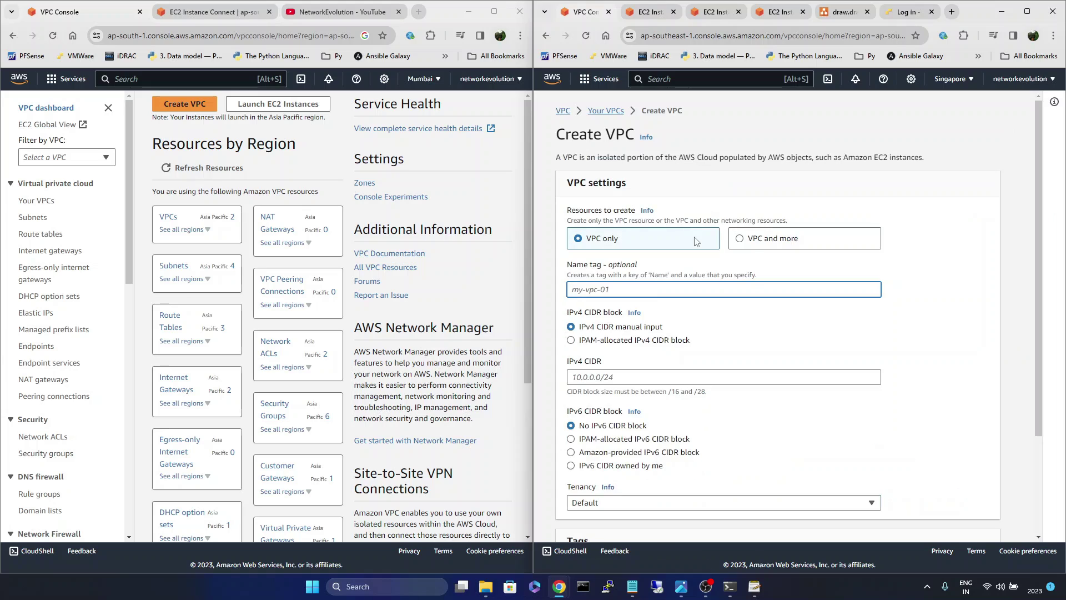
pyautogui.click(747, 242)
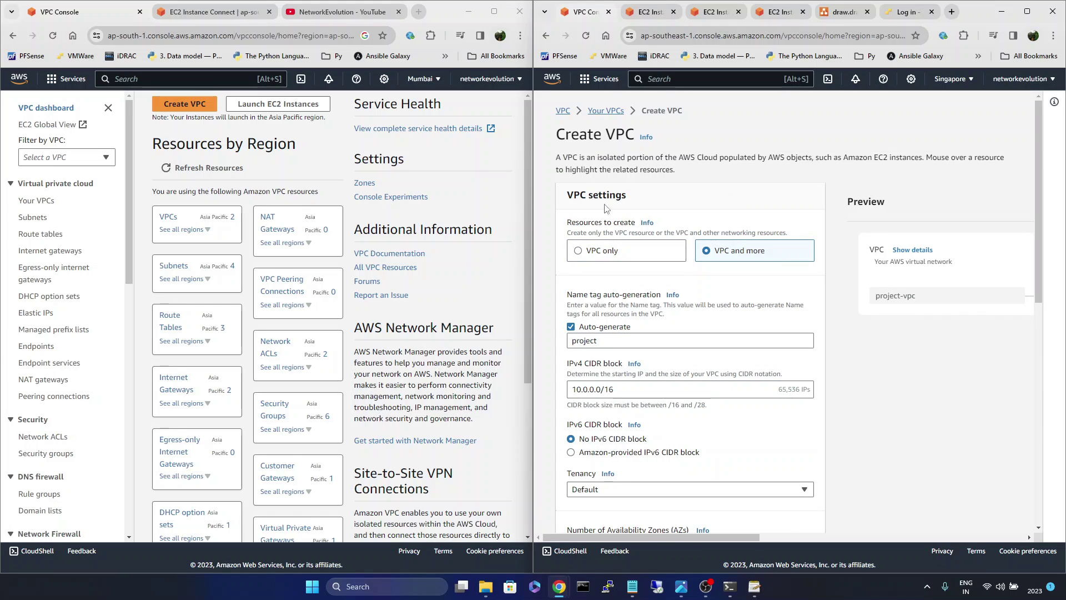
pyautogui.scroll(-2, 768, 303)
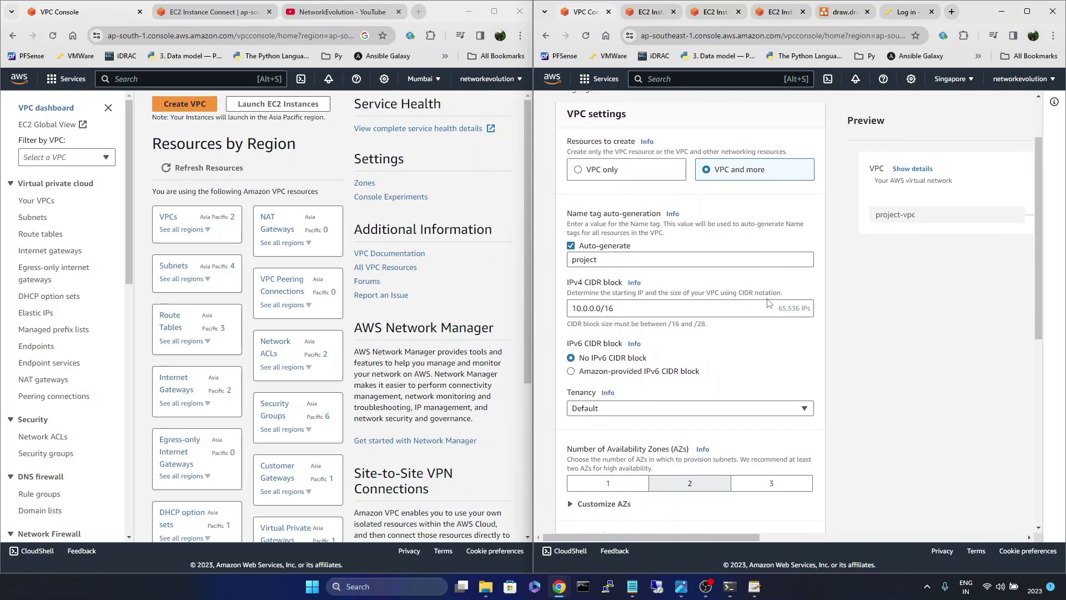
pyautogui.moveTo(614, 238); pyautogui.dragTo(548, 241)
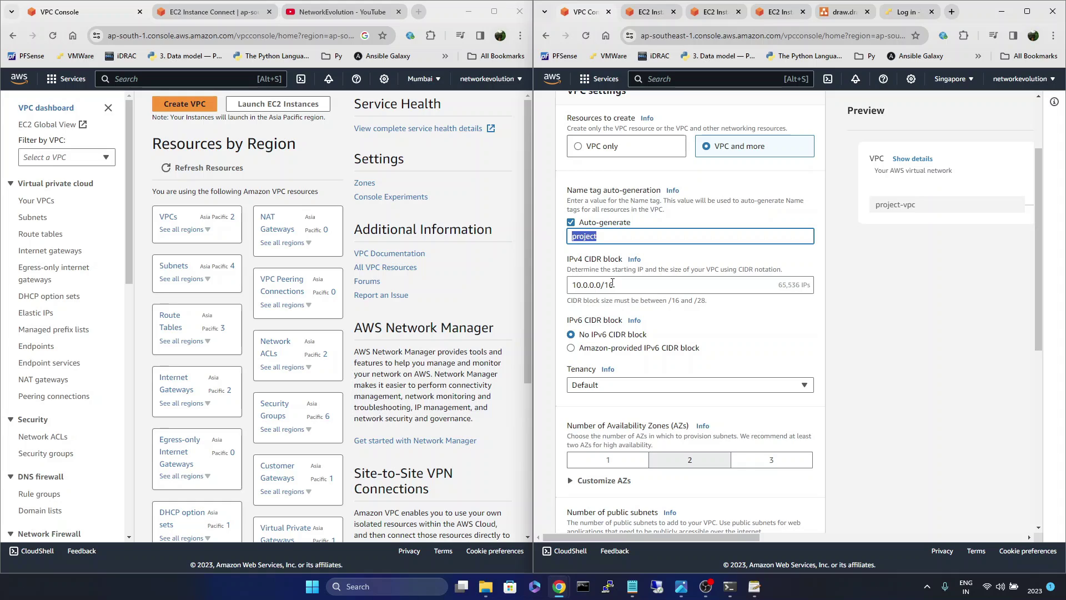
pyautogui.moveTo(635, 289); pyautogui.dragTo(561, 290)
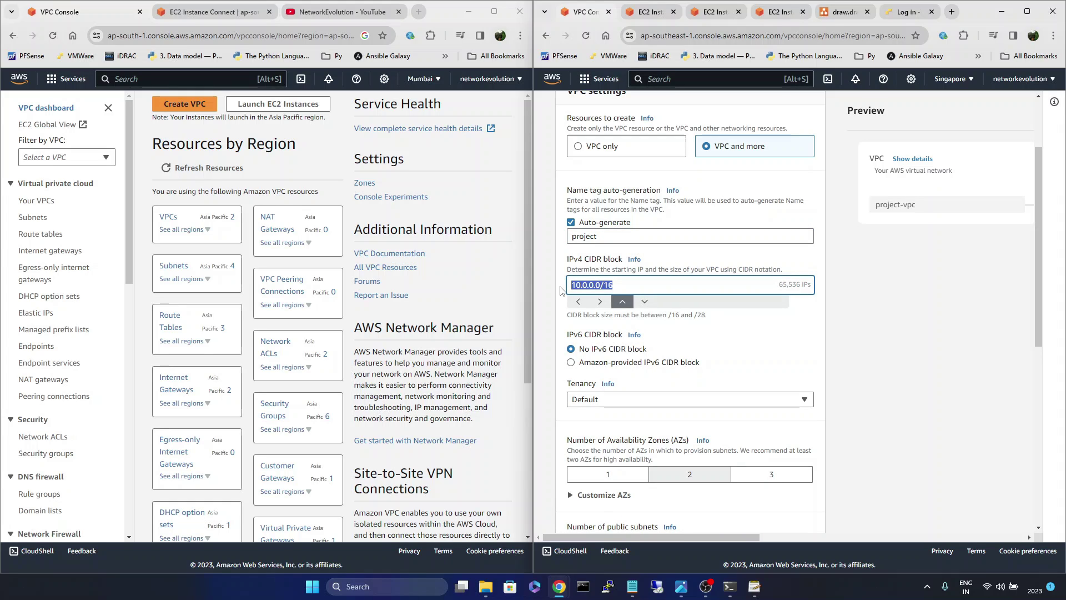
pyautogui.scroll(-1, 637, 369)
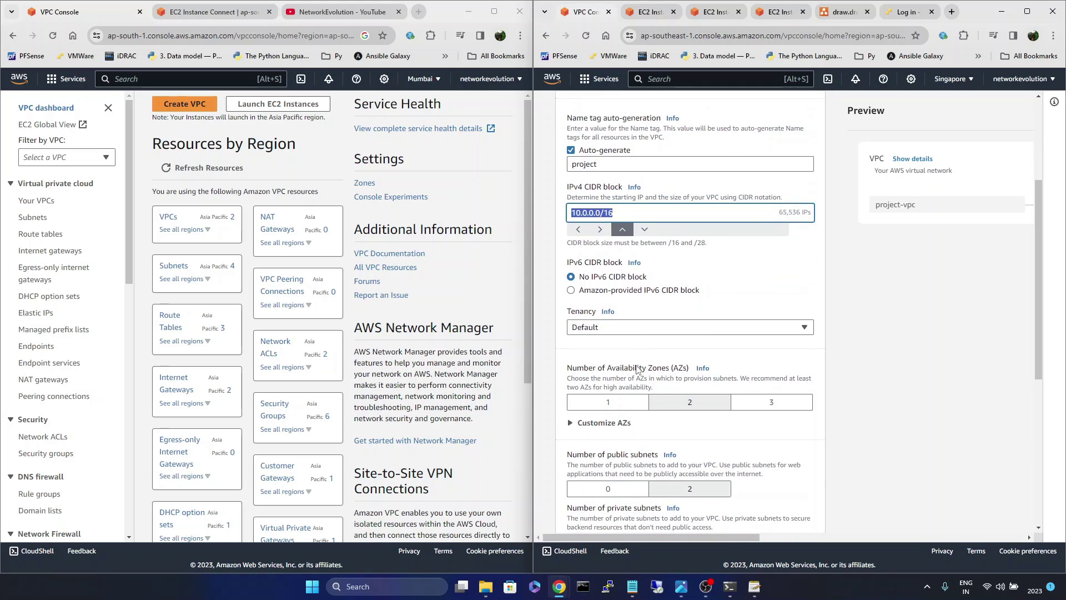
# Choose 1 Availability Zone and 0 private subnets in the VPC form, and review its remaining options without creating the VPC.
pyautogui.click(610, 405)
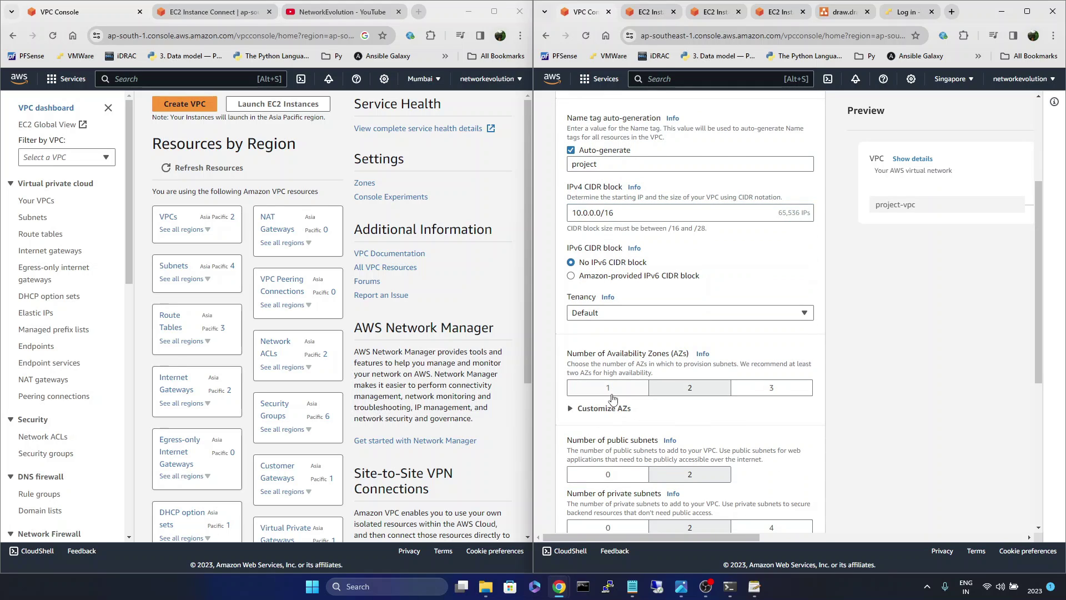
pyautogui.scroll(-1, 627, 408)
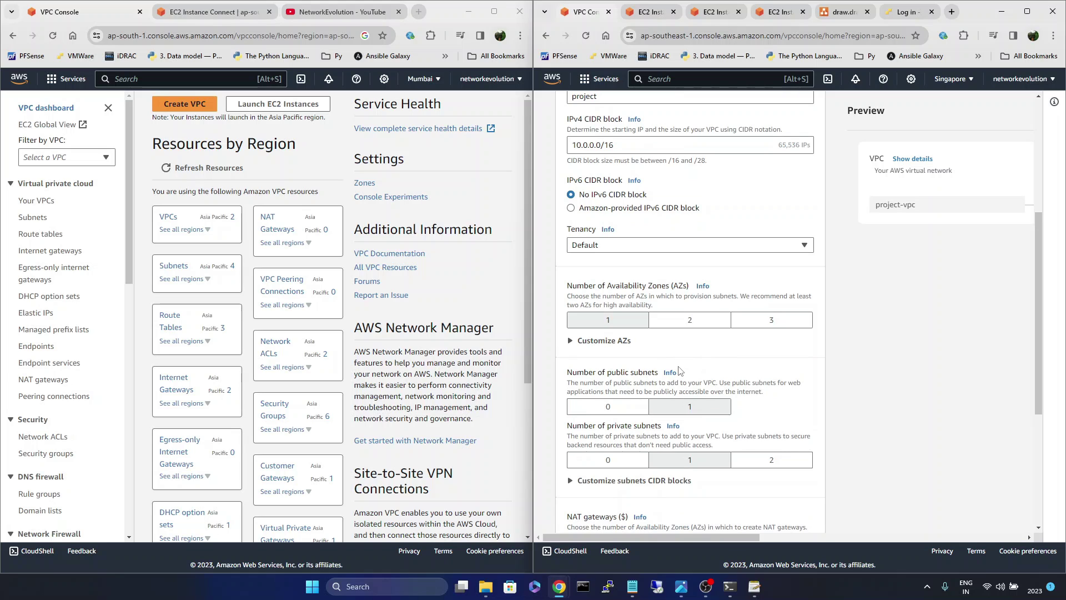
pyautogui.scroll(-2, 678, 371)
pyautogui.click(608, 365)
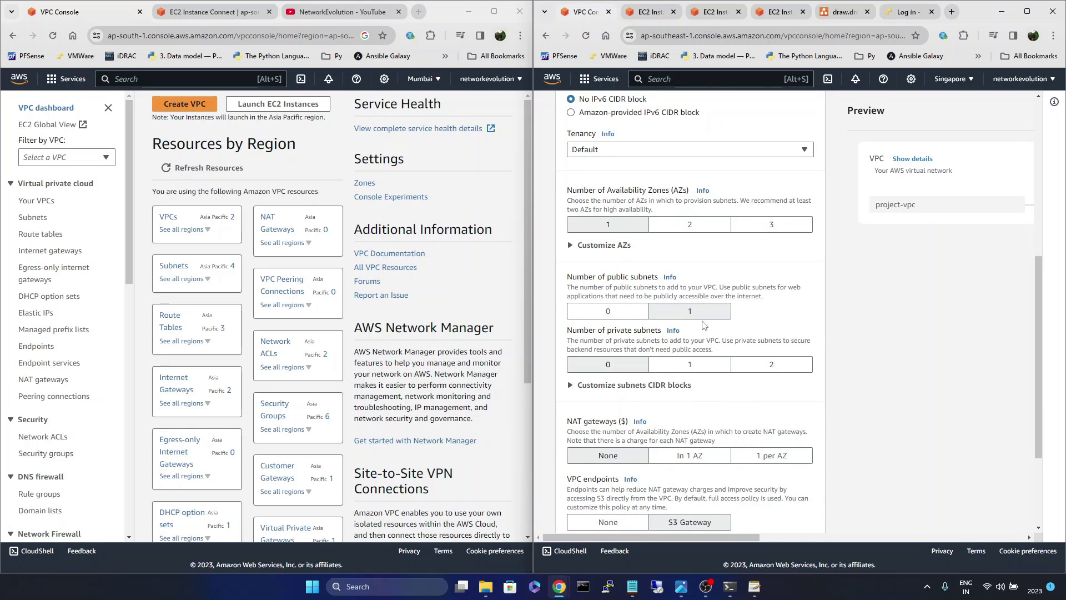
pyautogui.scroll(3, 704, 325)
pyautogui.scroll(-5, 666, 339)
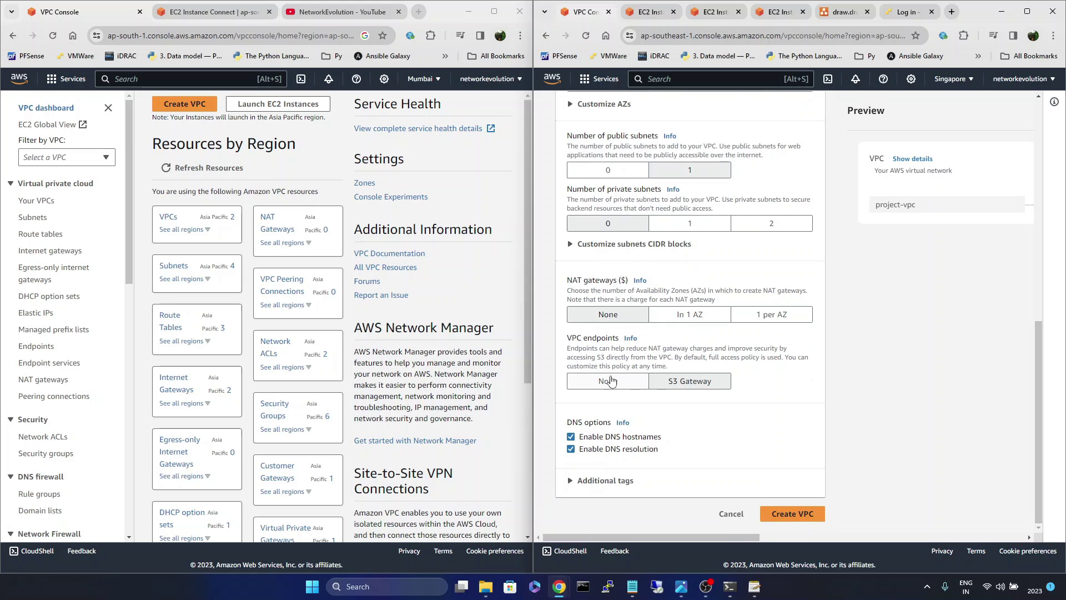
pyautogui.scroll(15, 618, 462)
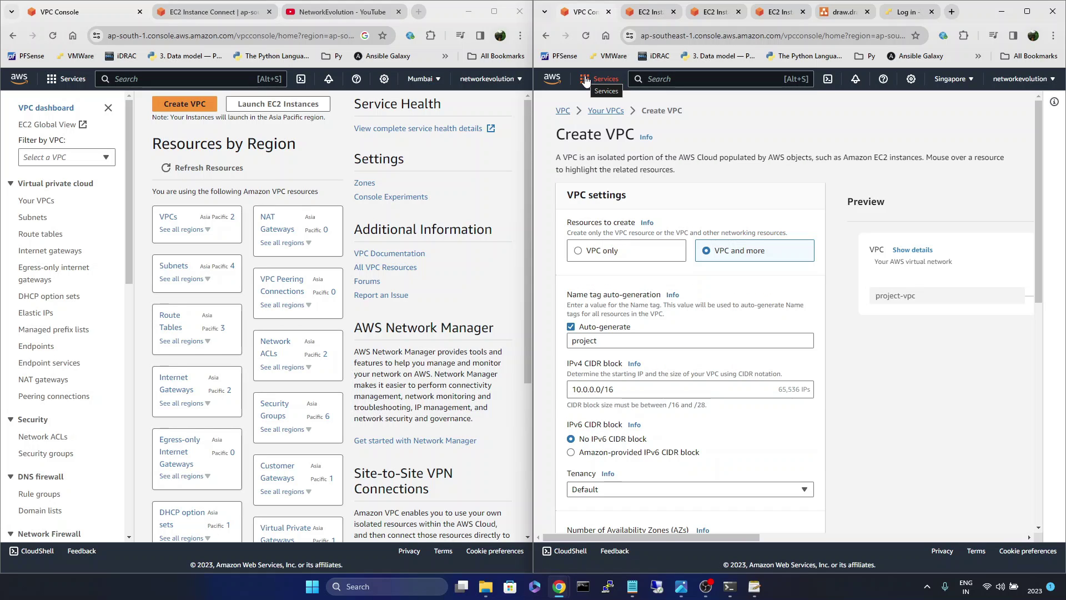
# Go to the EC2 service in the Singapore console and list the running instances.
pyautogui.click(586, 80)
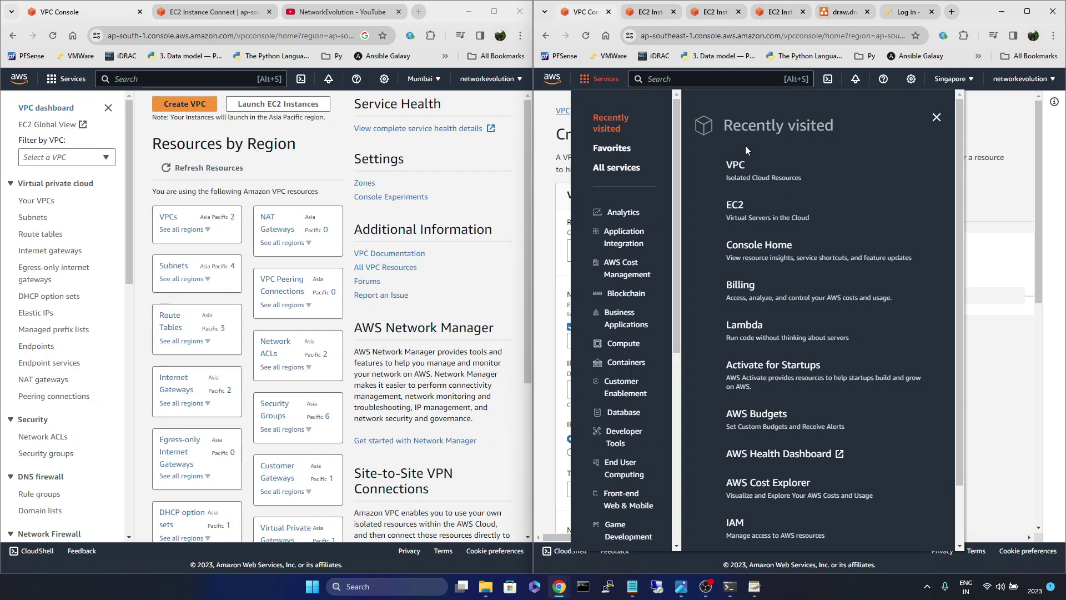
pyautogui.click(740, 204)
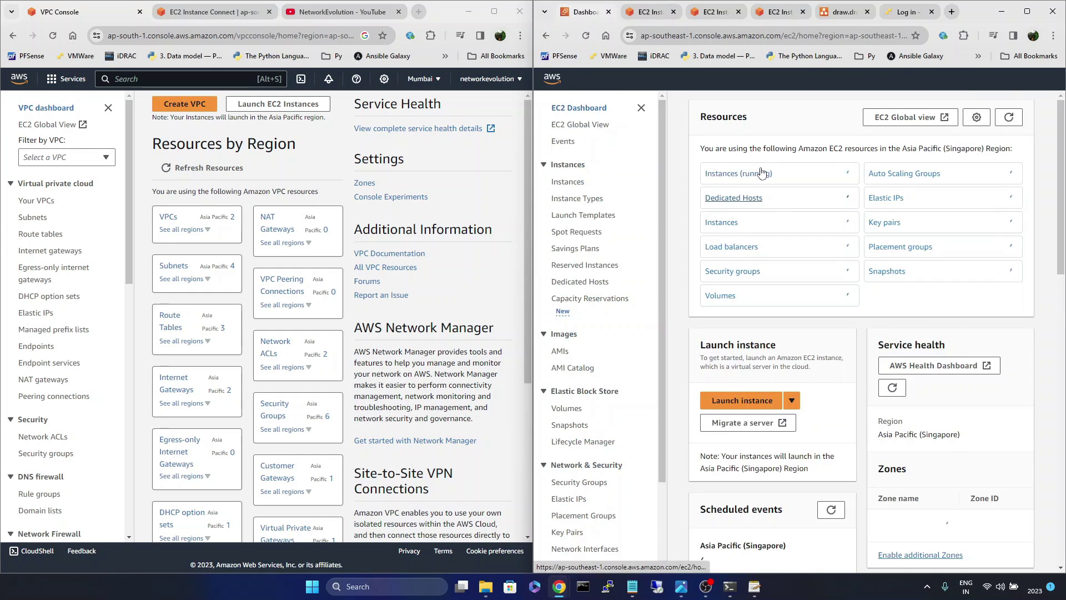
pyautogui.click(760, 173)
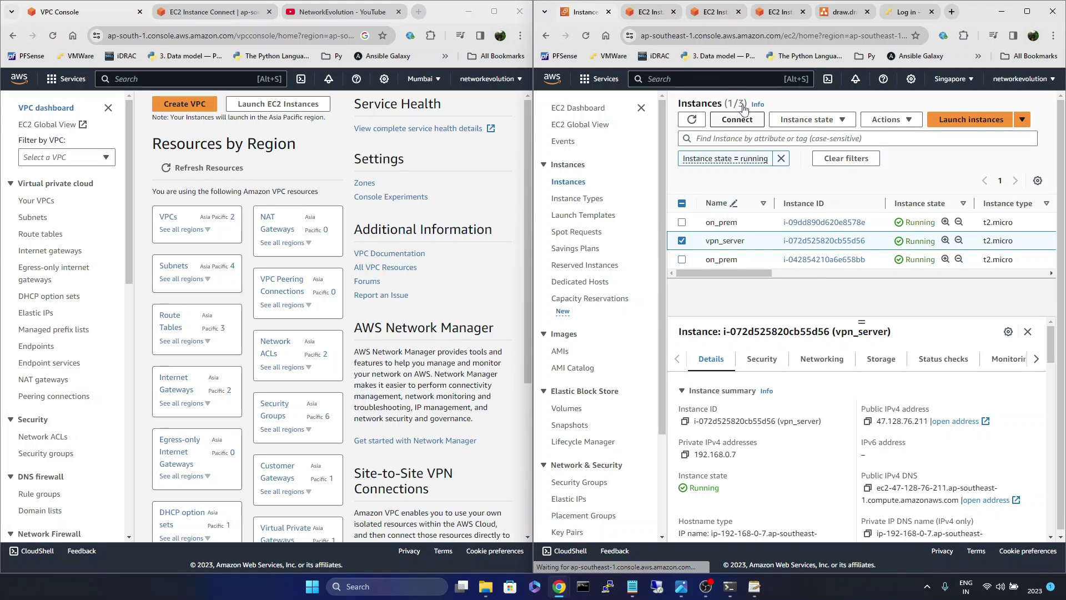
# Inspect the source/destination check setting of the vpn_server instance and close it without saving.
pyautogui.click(888, 119)
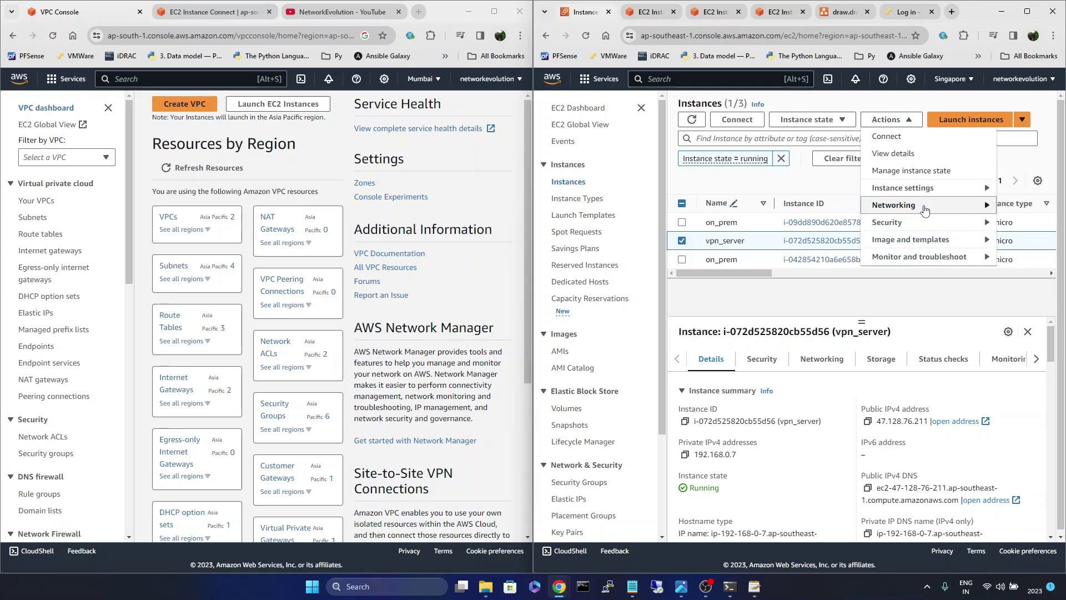
pyautogui.moveTo(925, 210)
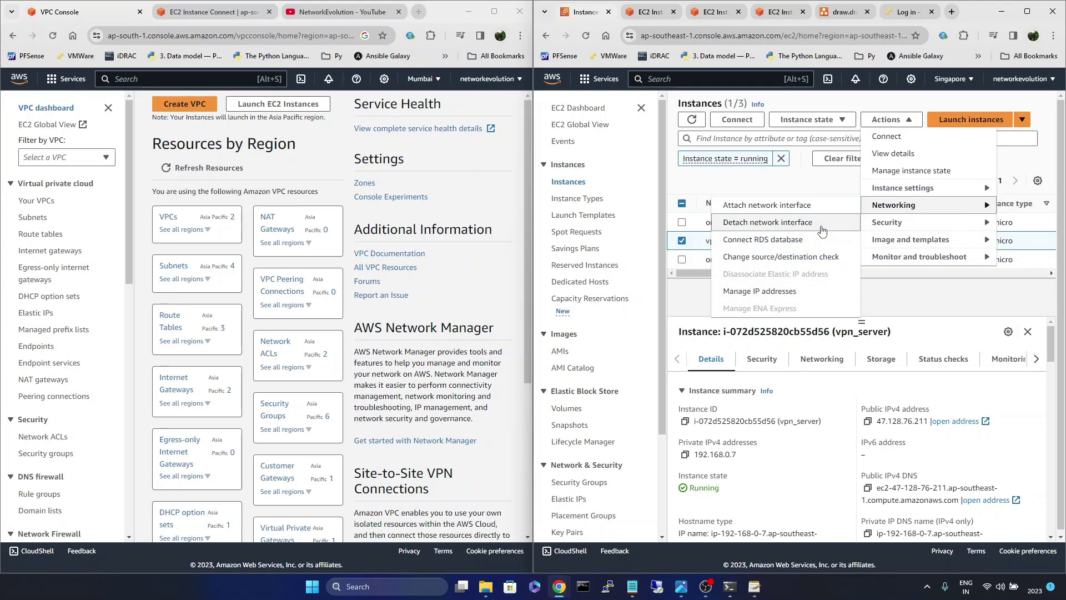
pyautogui.click(803, 257)
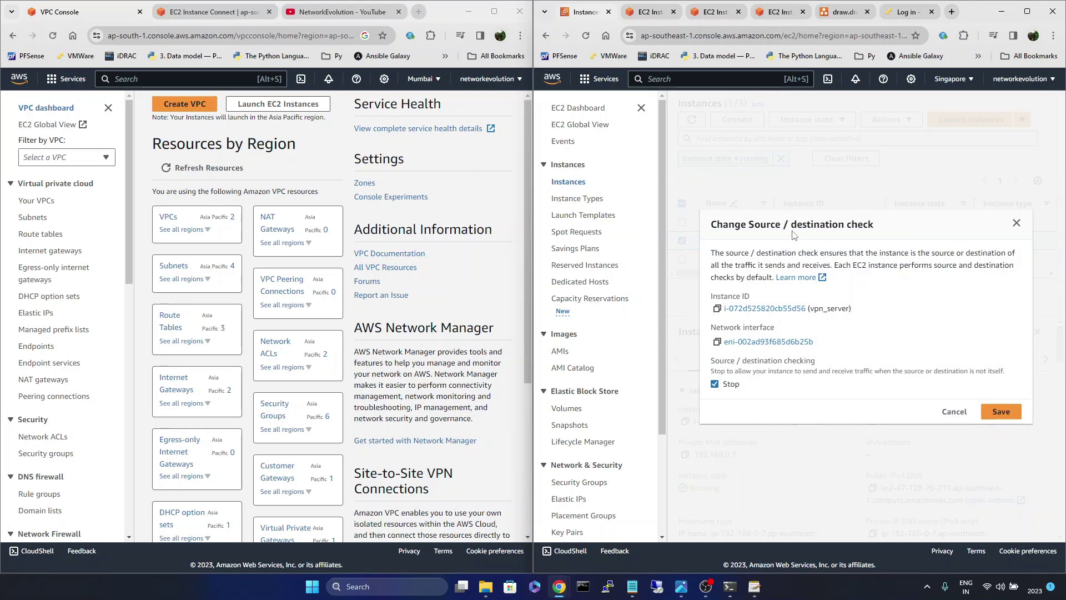
pyautogui.moveTo(742, 361); pyautogui.dragTo(815, 362)
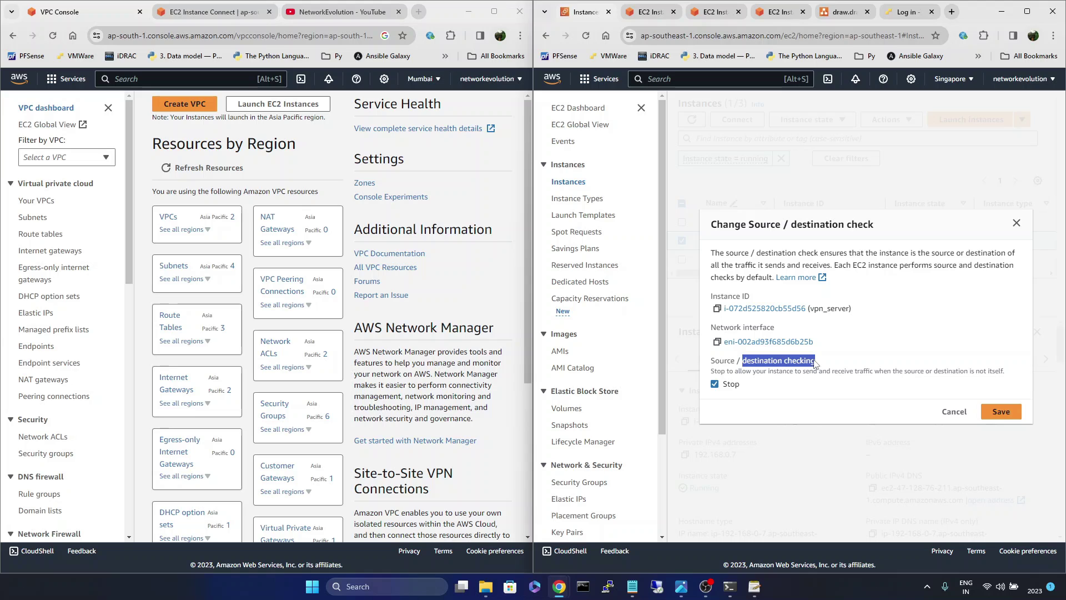
pyautogui.moveTo(724, 361); pyautogui.dragTo(813, 362)
pyautogui.click(1016, 222)
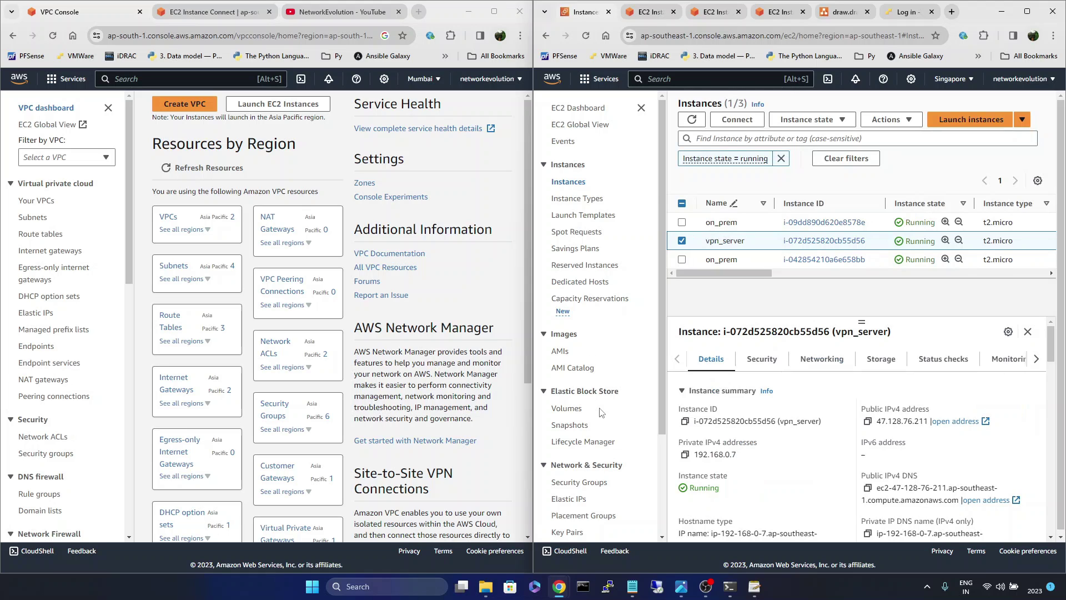
pyautogui.scroll(-3, 601, 412)
pyautogui.scroll(3, 601, 412)
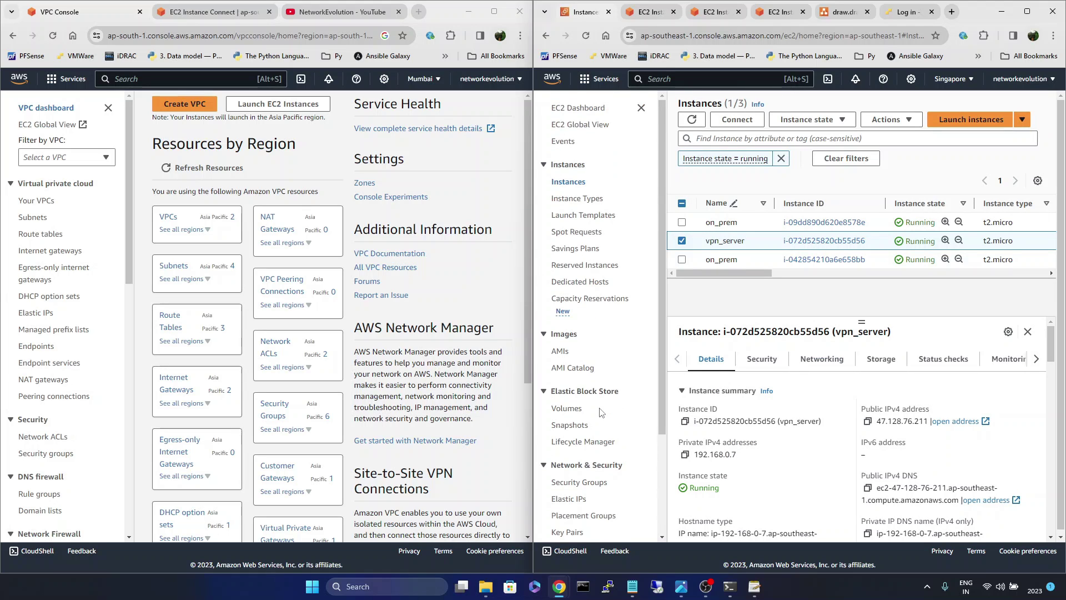
pyautogui.click(641, 107)
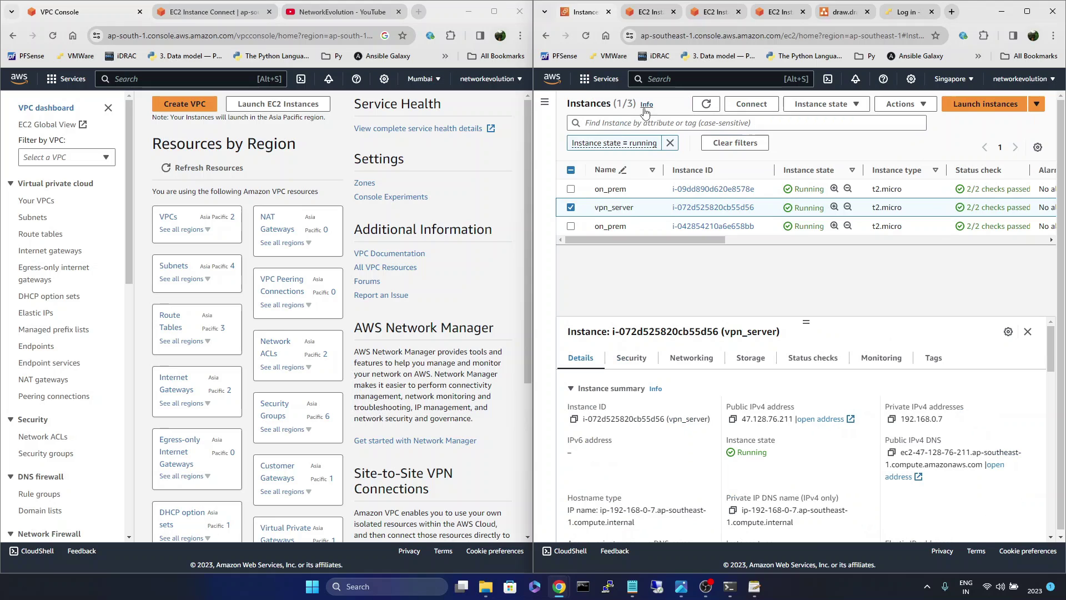
# Return to the Singapore VPC service, open the onprem_vpn-rtb-public route table and review its routes.
pyautogui.click(589, 79)
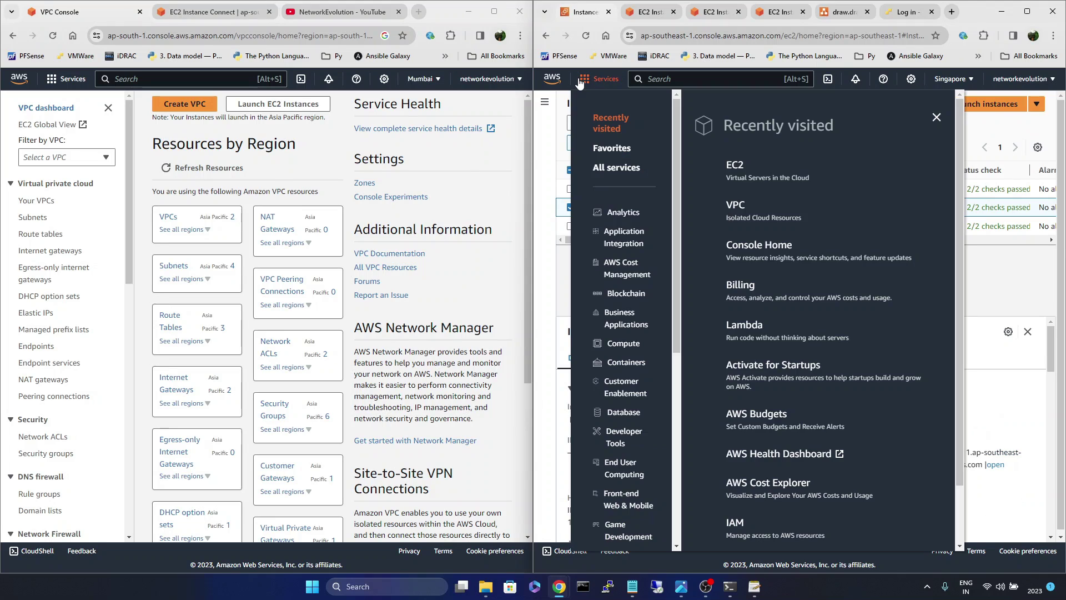
pyautogui.click(739, 207)
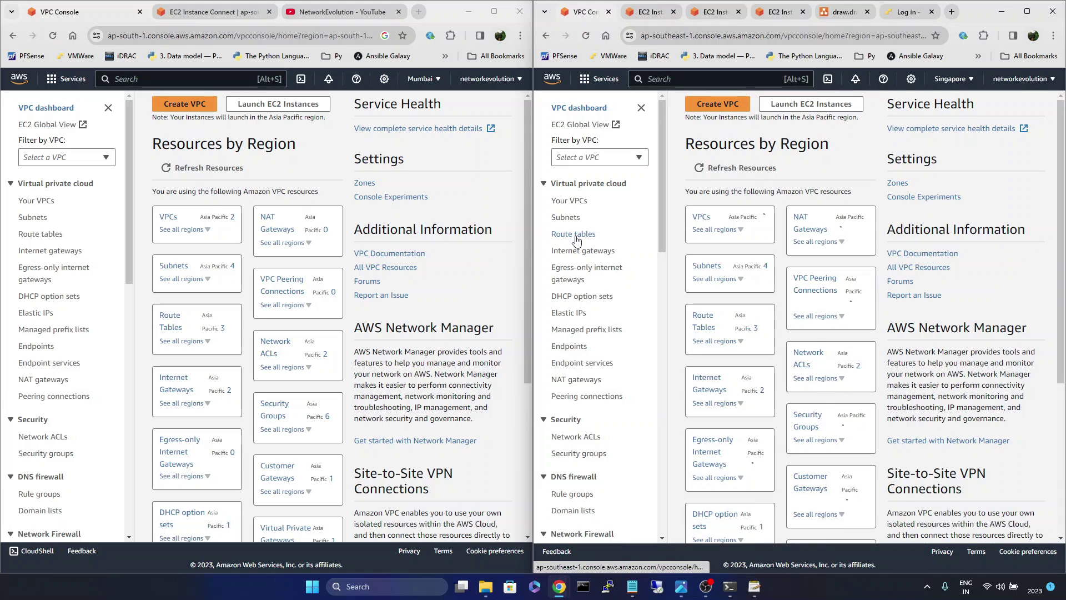
pyautogui.click(577, 234)
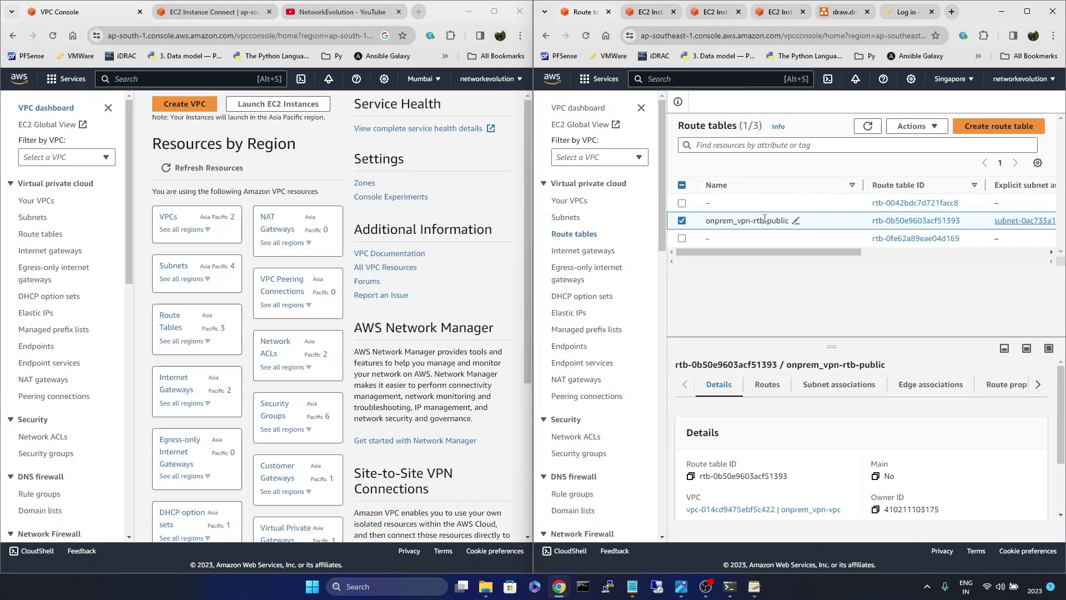
pyautogui.click(938, 222)
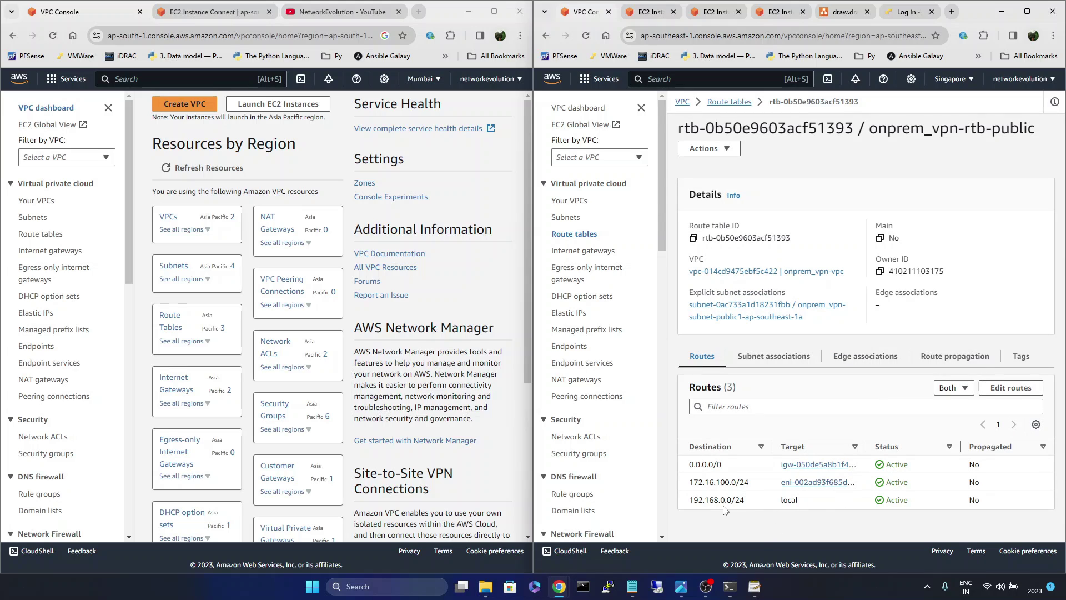
pyautogui.moveTo(750, 482)
pyautogui.mouseDown()
pyautogui.moveTo(703, 482)
pyautogui.moveTo(751, 482)
pyautogui.mouseUp()
pyautogui.click(751, 482)
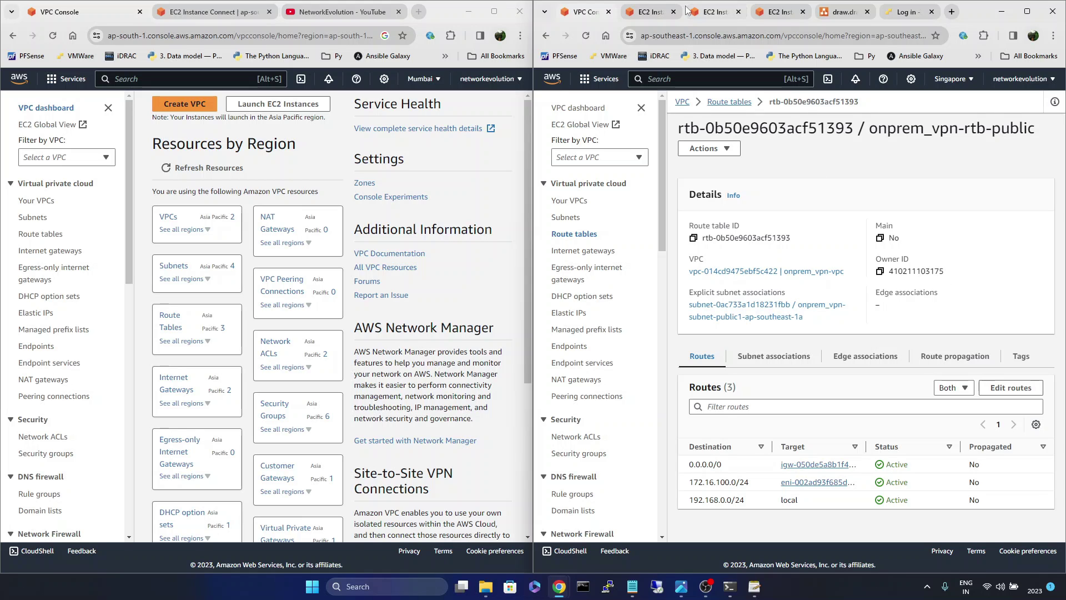
# Switch to the vpn_server terminal session and check the instance's private IP.
pyautogui.click(657, 14)
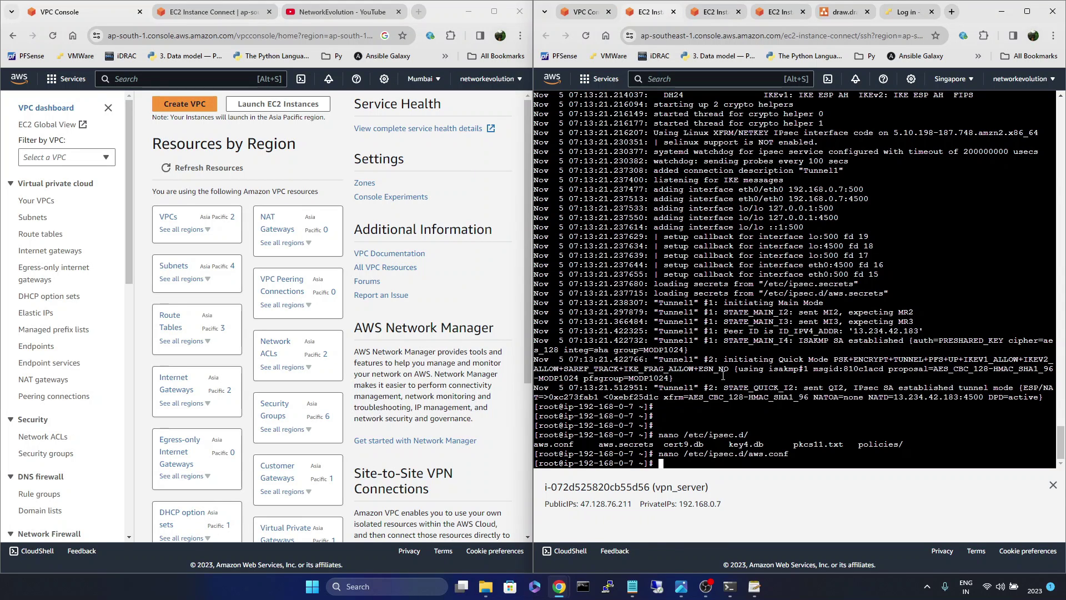
pyautogui.press('Return')
pyautogui.press('Return')
pyautogui.press('Return')
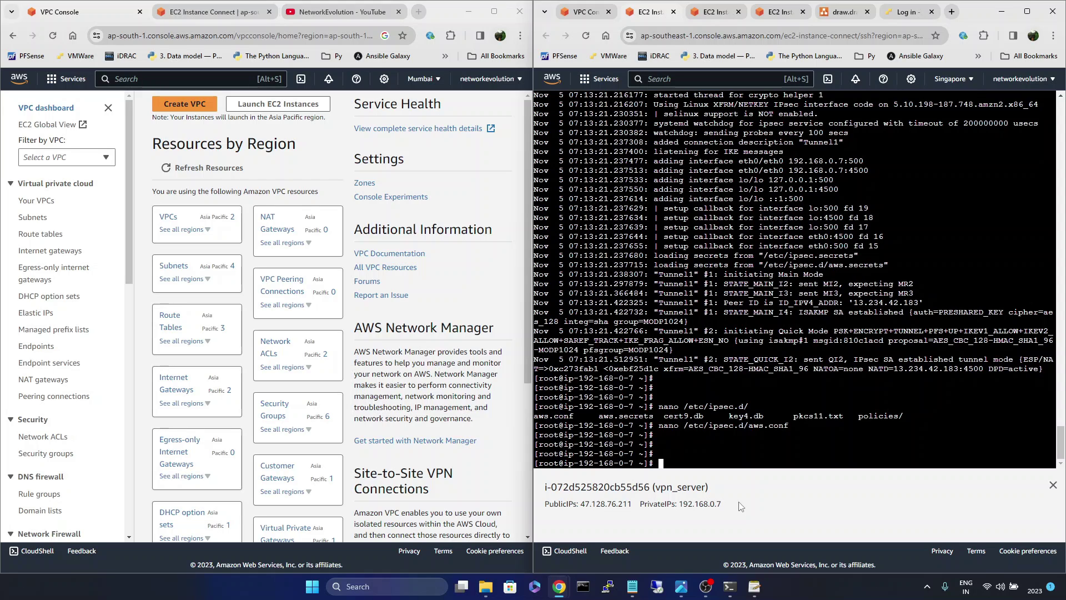
pyautogui.moveTo(721, 504); pyautogui.dragTo(677, 505)
pyautogui.click(736, 425)
# View /etc/sysctl.conf in nano, review its net.ipv4 forwarding and filter settings, and exit without changes.
pyautogui.write('nano /etc/sys')
pyautogui.press('Tab')
pyautogui.press('Tab')
pyautogui.press('Tab')
pyautogui.write('tl.')
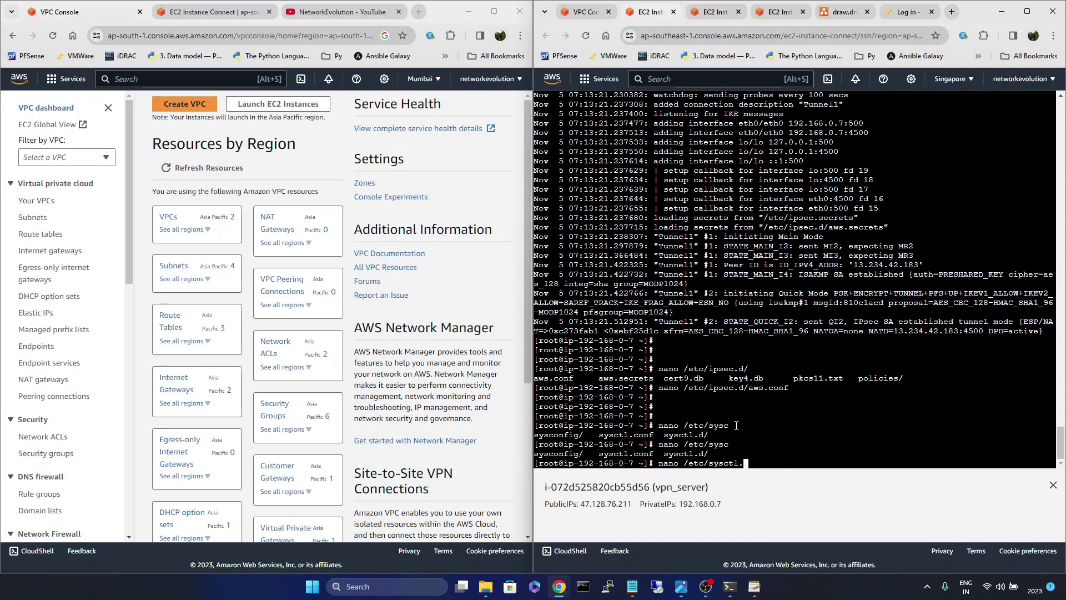
pyautogui.press('Tab')
pyautogui.press('Return')
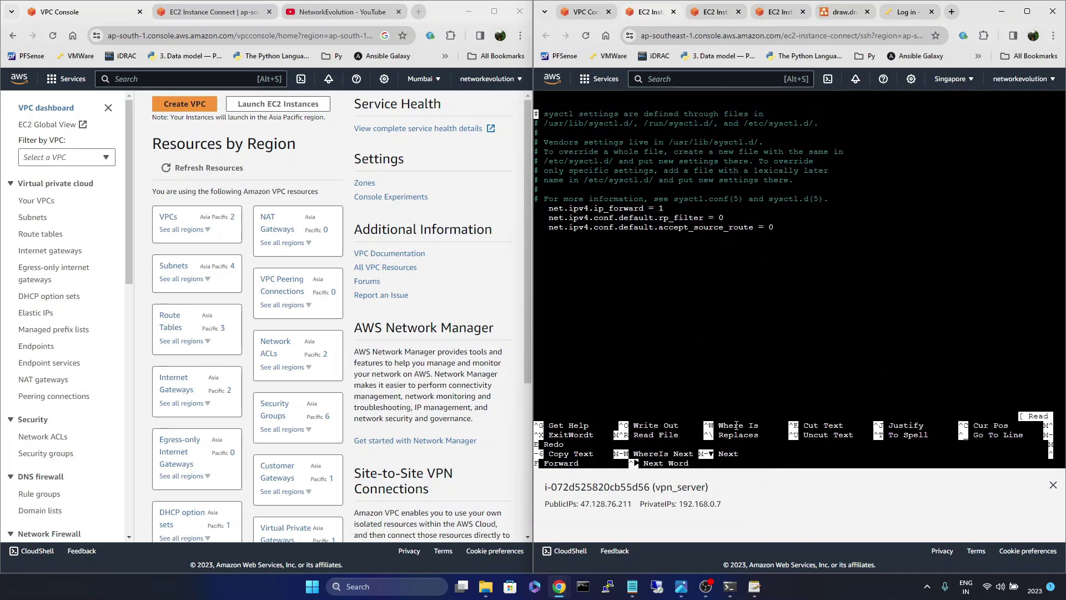
pyautogui.moveTo(788, 239); pyautogui.dragTo(551, 189)
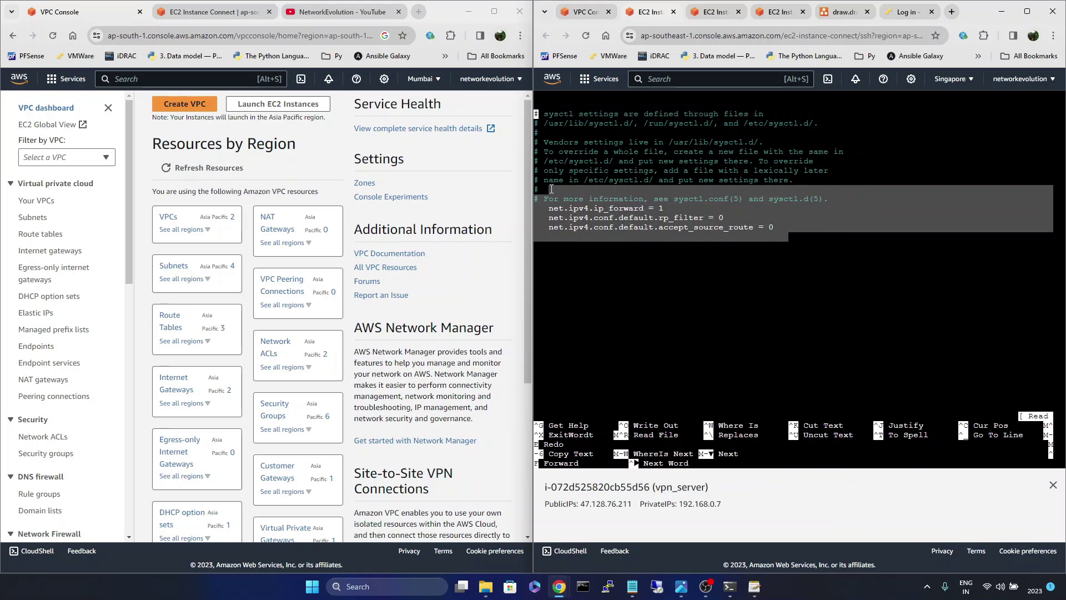
pyautogui.click(551, 189)
pyautogui.hotkey('ctrl', 'x')
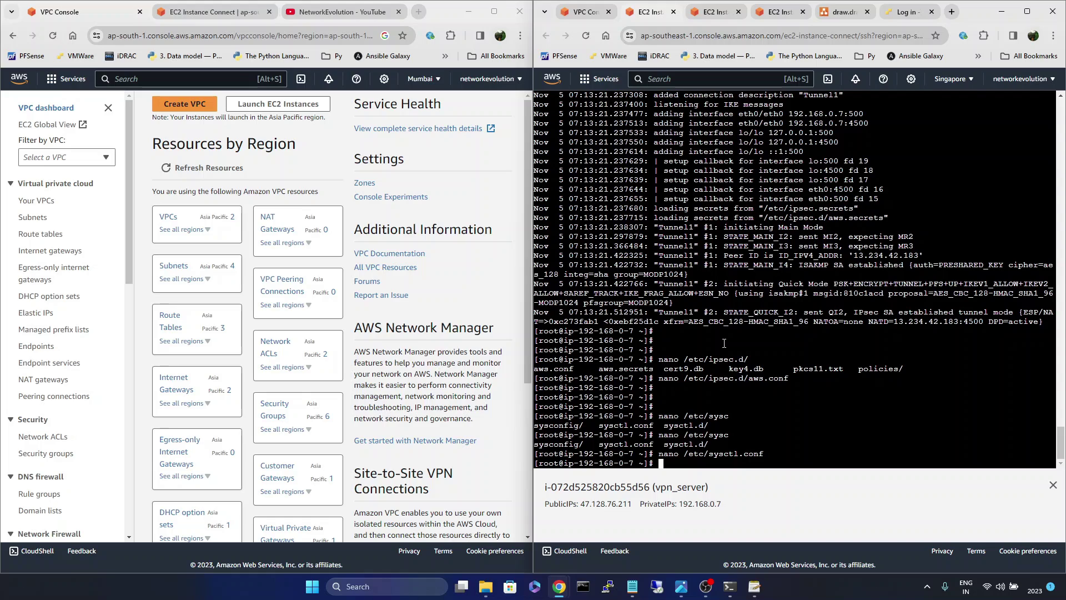
# Open /etc/ipsec.conf in nano and examine the logfile setting under config setup.
pyautogui.write('nano /etc/ipsec.c')
pyautogui.press('Tab')
pyautogui.press('Return')
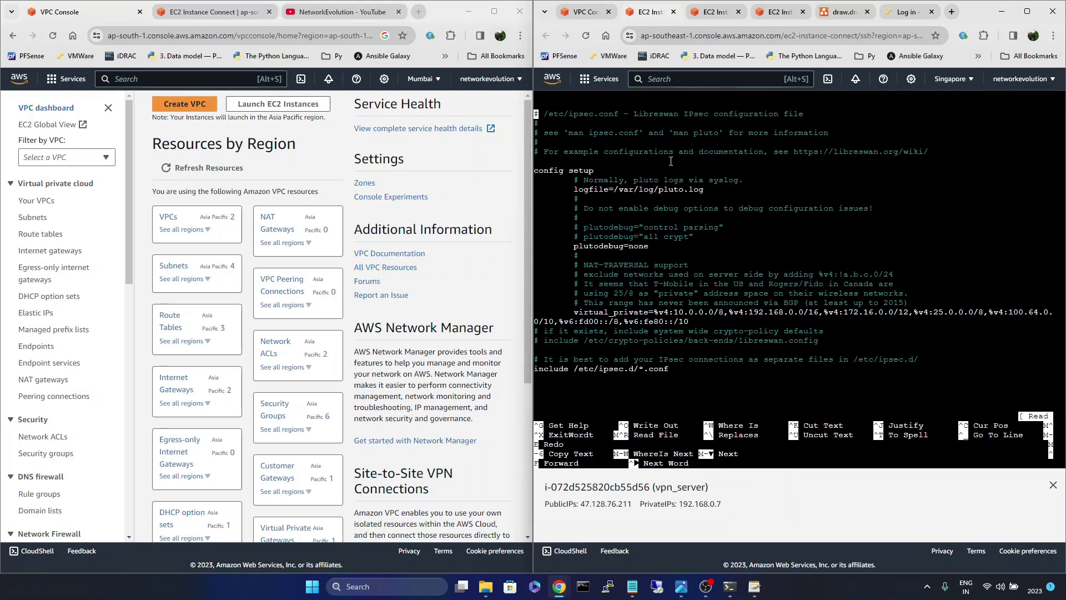
pyautogui.moveTo(709, 191); pyautogui.dragTo(575, 192)
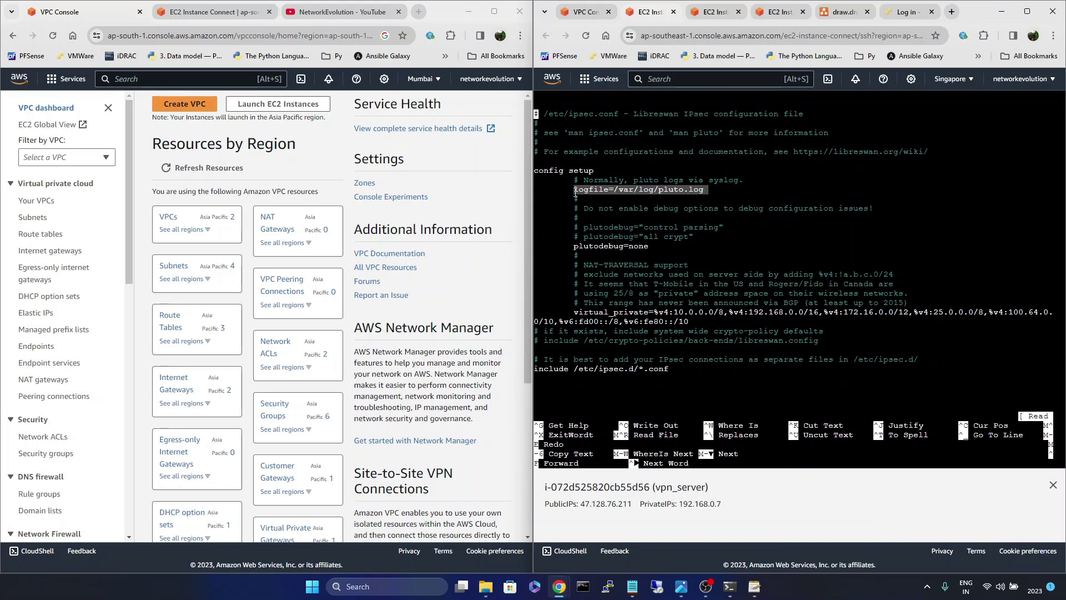
pyautogui.click(694, 199)
pyautogui.moveTo(705, 190); pyautogui.dragTo(584, 191)
pyautogui.click(664, 185)
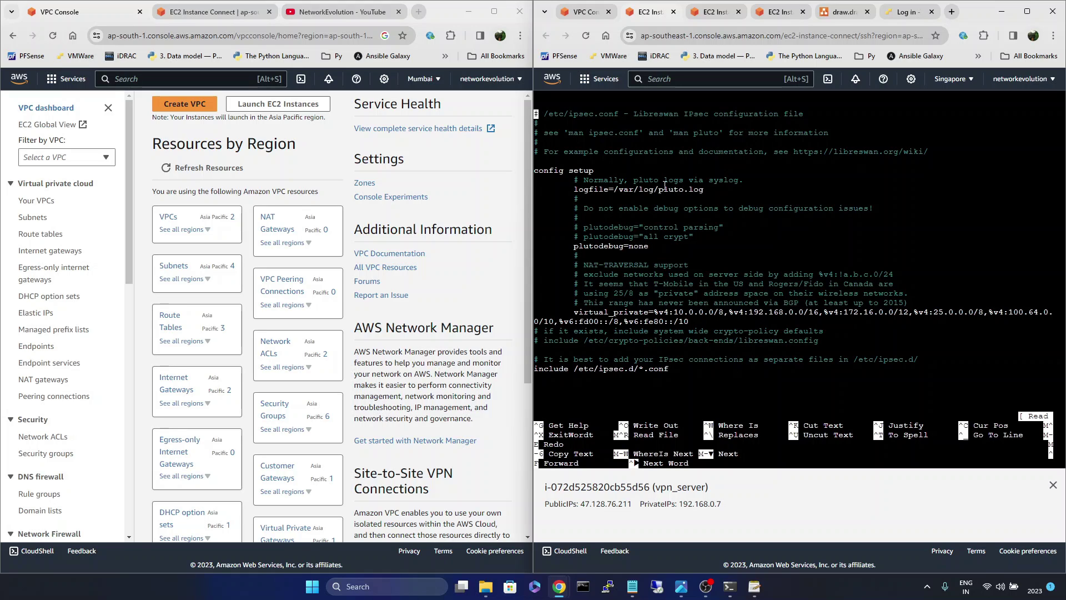
# Examine the include /etc/ipsec.d/*.conf line in /etc/ipsec.conf and exit nano without changes.
pyautogui.moveTo(669, 369); pyautogui.dragTo(534, 369)
pyautogui.click(654, 309)
pyautogui.hotkey('ctrl', 'x')
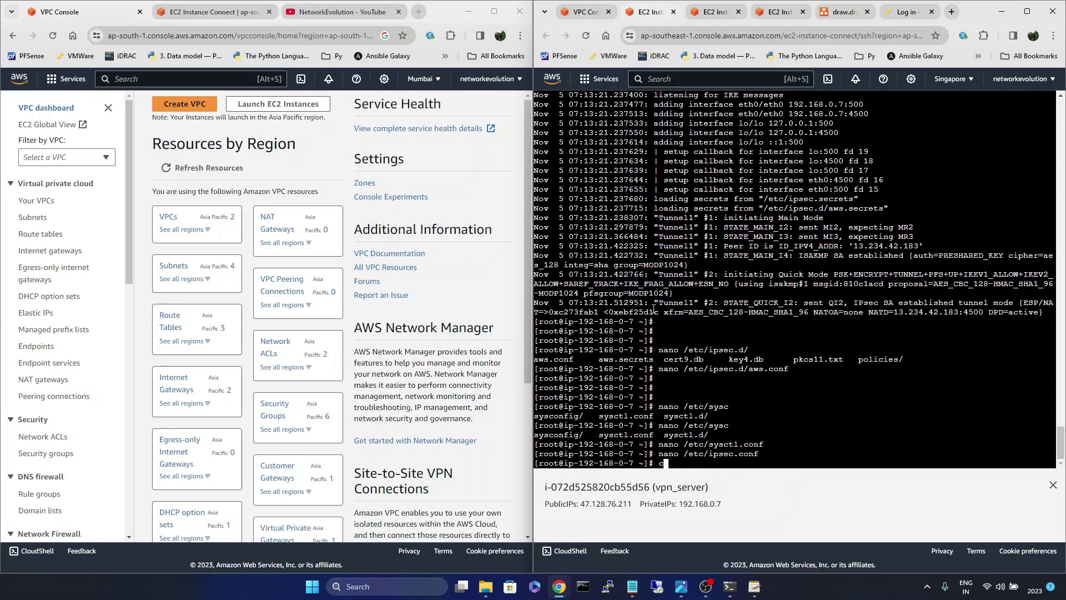
# List the files in /etc/ipsec.d through path completion of a nano command and locate aws.conf.
pyautogui.write('nano /etc/ipsec.d/')
pyautogui.press('Tab')
pyautogui.press('Tab')
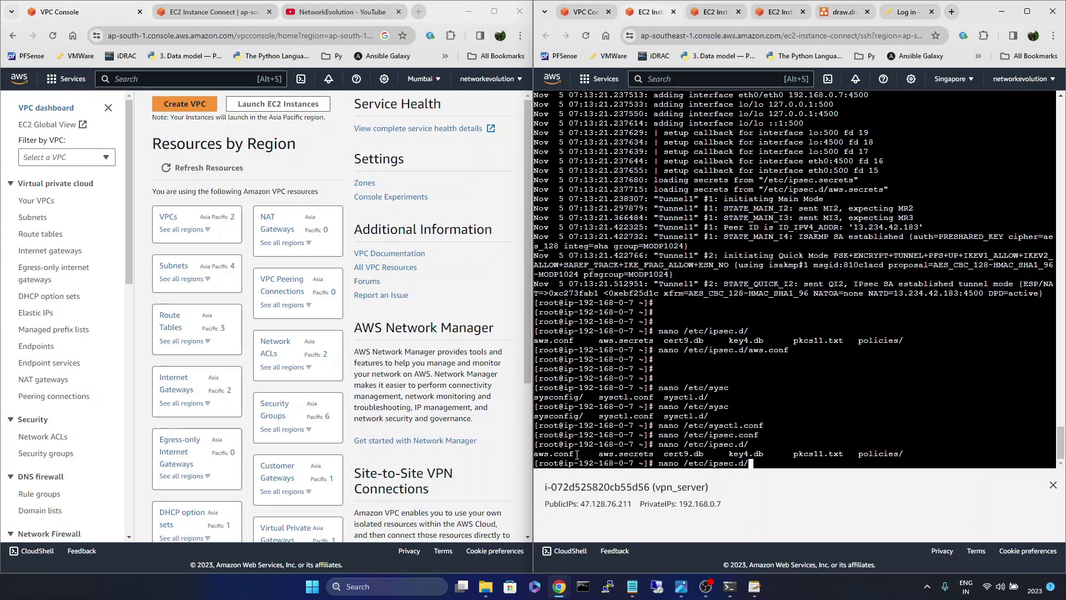
pyautogui.moveTo(576, 454); pyautogui.dragTo(536, 450)
pyautogui.click(536, 450)
# Open /etc/ipsec.d/aws.conf in nano, review the conn Tunnel1 settings, and exit without changes.
pyautogui.write('aw')
pyautogui.press('Tab')
pyautogui.write('conf')
pyautogui.press('Return')
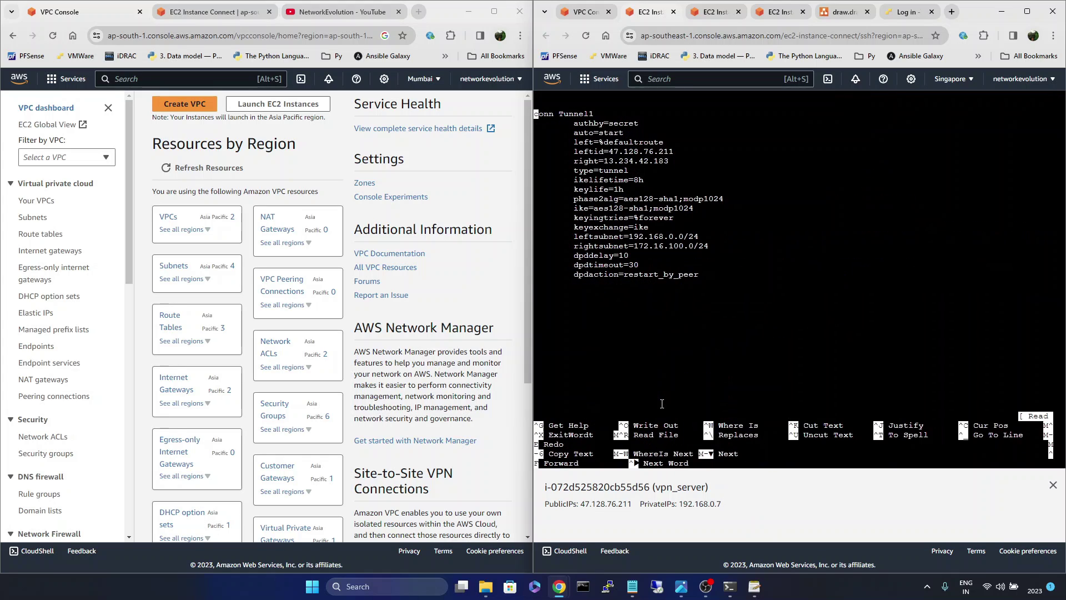
pyautogui.moveTo(697, 276); pyautogui.dragTo(536, 113)
pyautogui.click(606, 150)
pyautogui.hotkey('ctrl', 'c')
pyautogui.hotkey('ctrl', 'x')
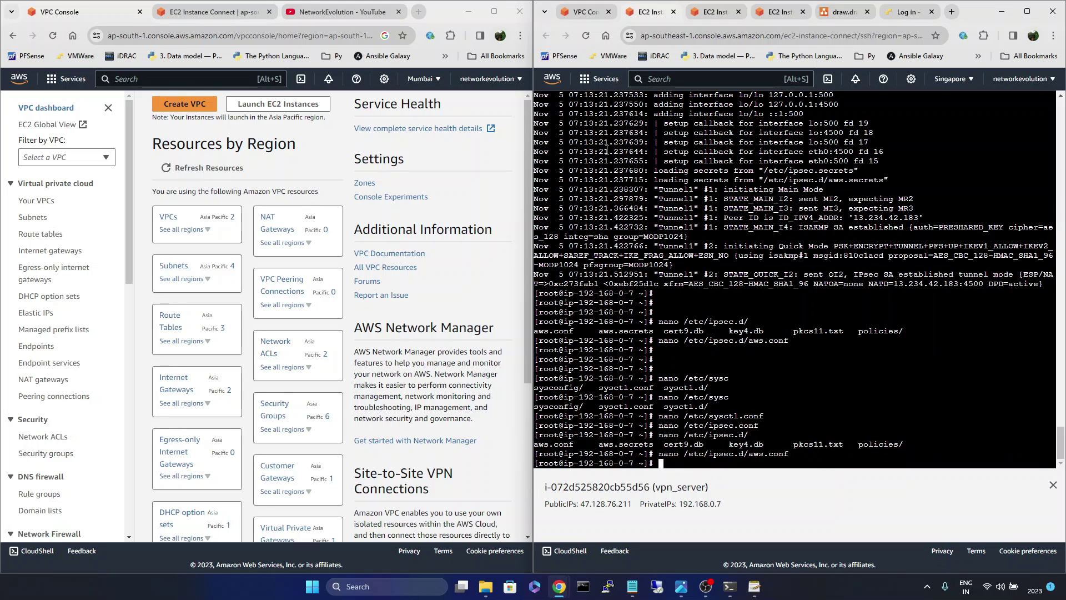
# Reuse the previous nano command to open /etc/ipsec.d/aws.secrets.
pyautogui.press('Up')
pyautogui.press('BackSpace')
pyautogui.press('BackSpace')
pyautogui.press('BackSpace')
pyautogui.press('BackSpace')
pyautogui.press('BackSpace')
pyautogui.press('BackSpace')
pyautogui.press('BackSpace')
pyautogui.press('BackSpace')
pyautogui.press('BackSpace')
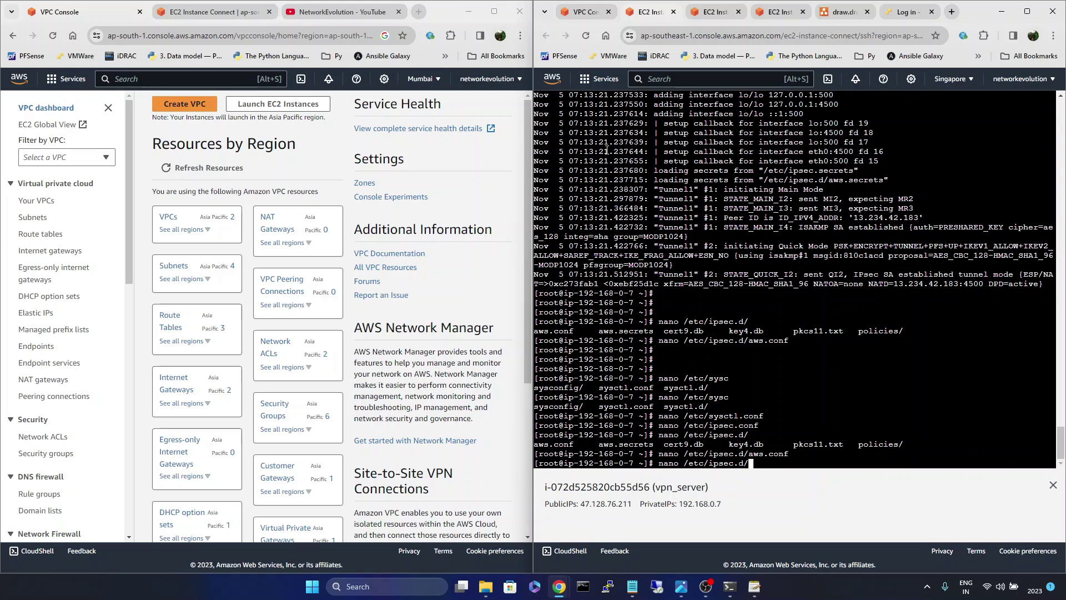
pyautogui.write('aws.se')
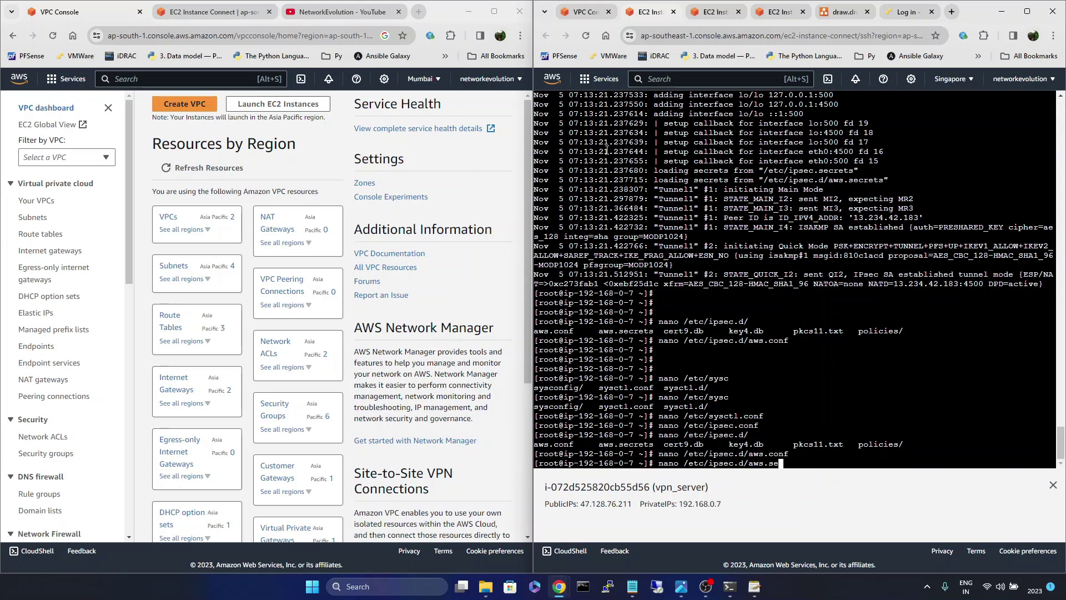
pyautogui.press('Tab')
pyautogui.press('Return')
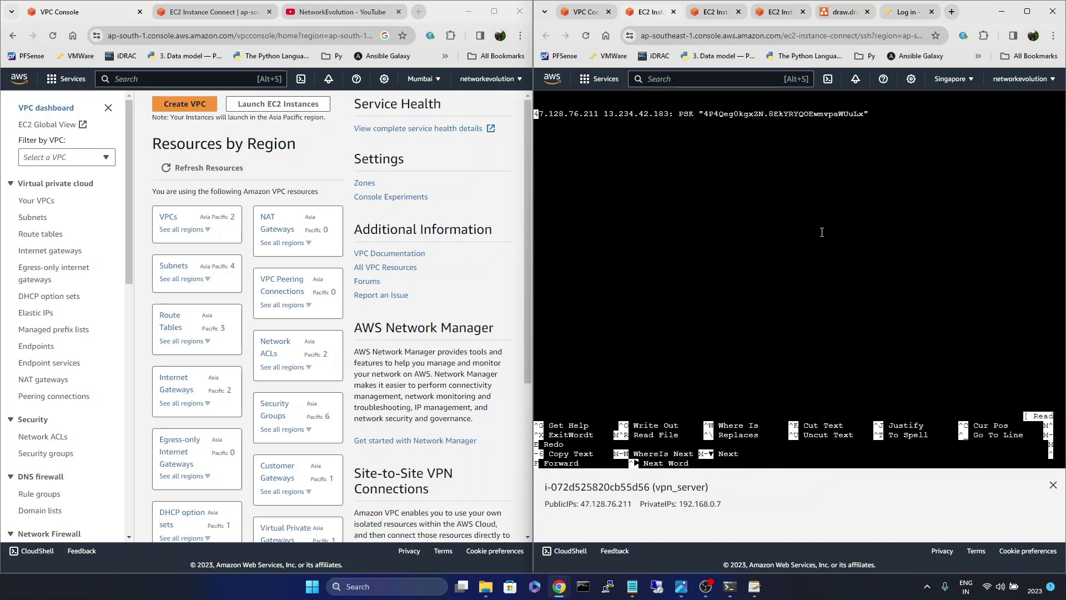
# Review the pre-shared key entry in aws.secrets and exit nano without changes.
pyautogui.moveTo(847, 116); pyautogui.dragTo(530, 115)
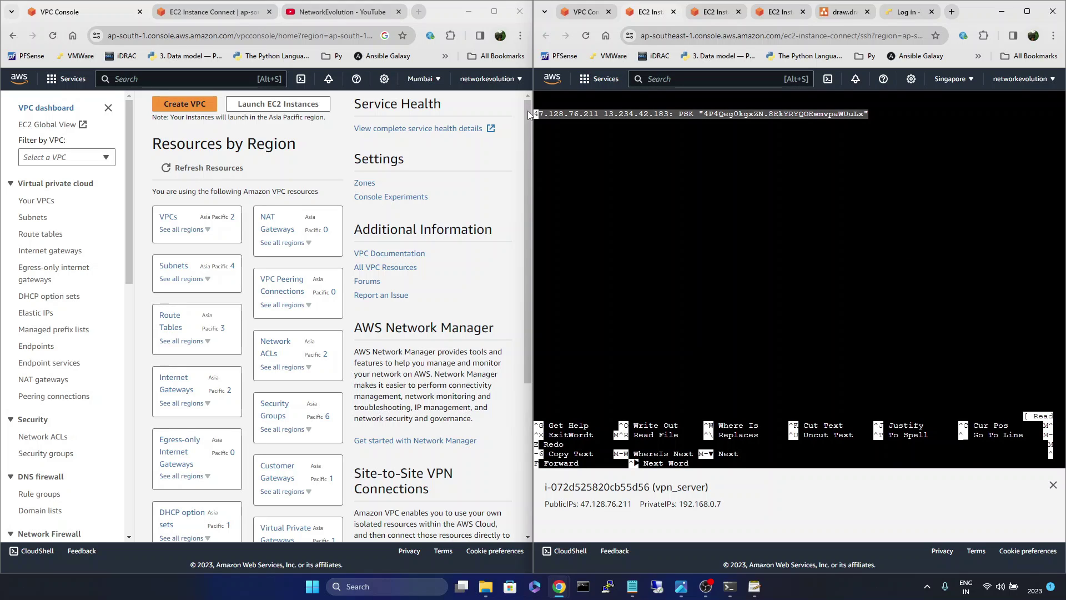
pyautogui.click(750, 150)
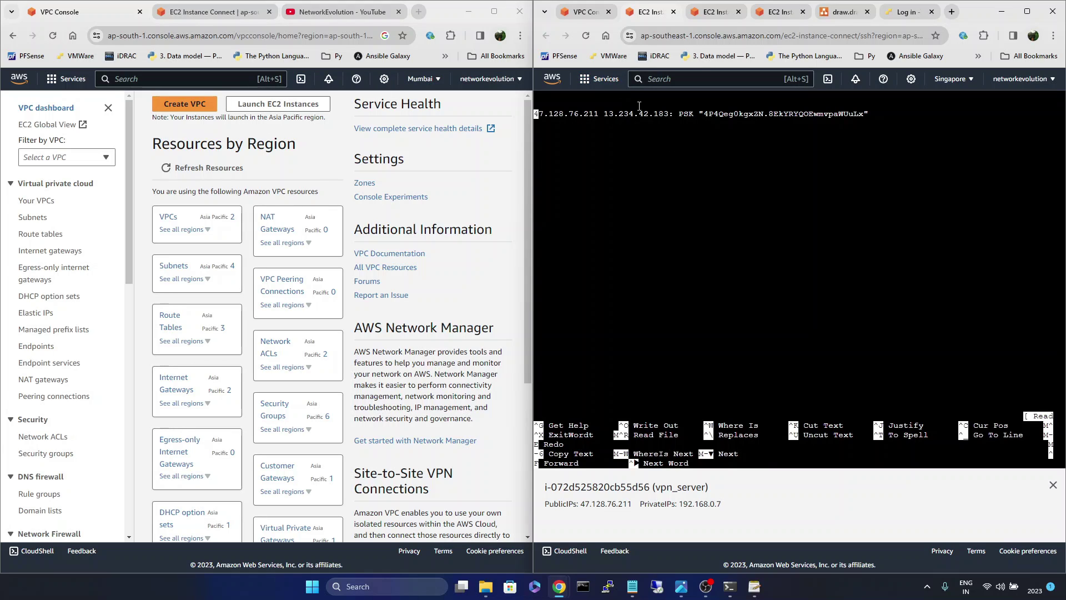
pyautogui.scroll(-2, 63, 514)
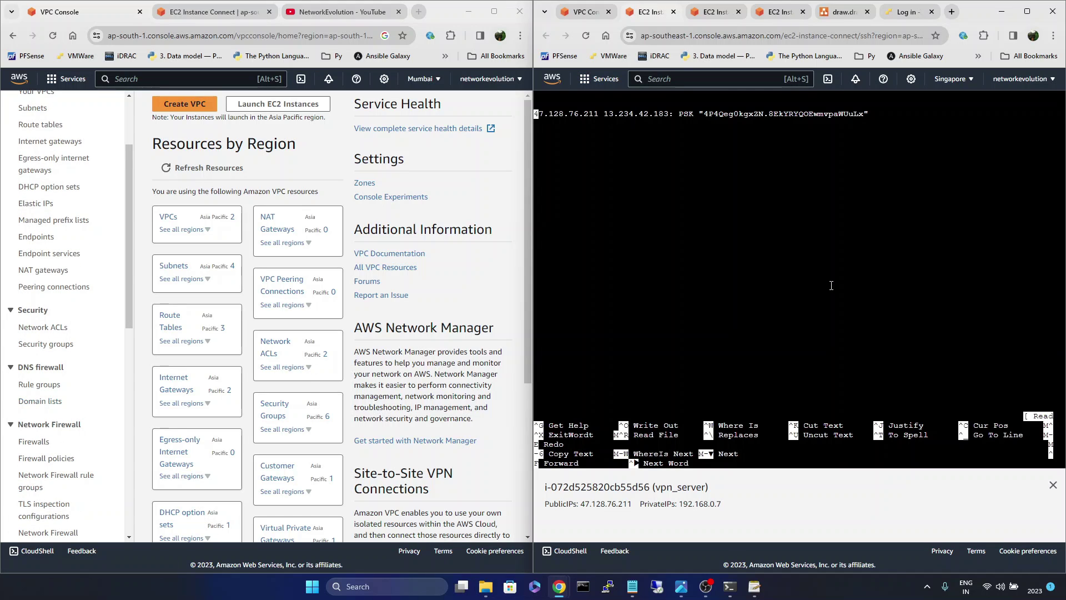
pyautogui.hotkey('ctrl', 'x')
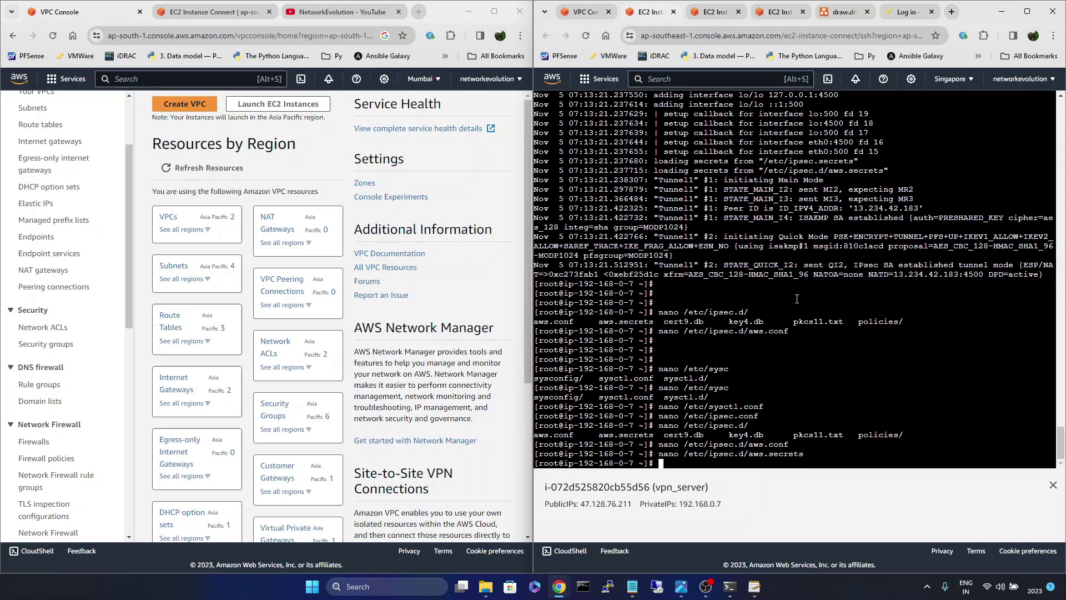
# Check the ipsec service with systemctl status ipsec and examine its loaded and active state.
pyautogui.write('systemc')
pyautogui.press('Tab')
pyautogui.write('status')
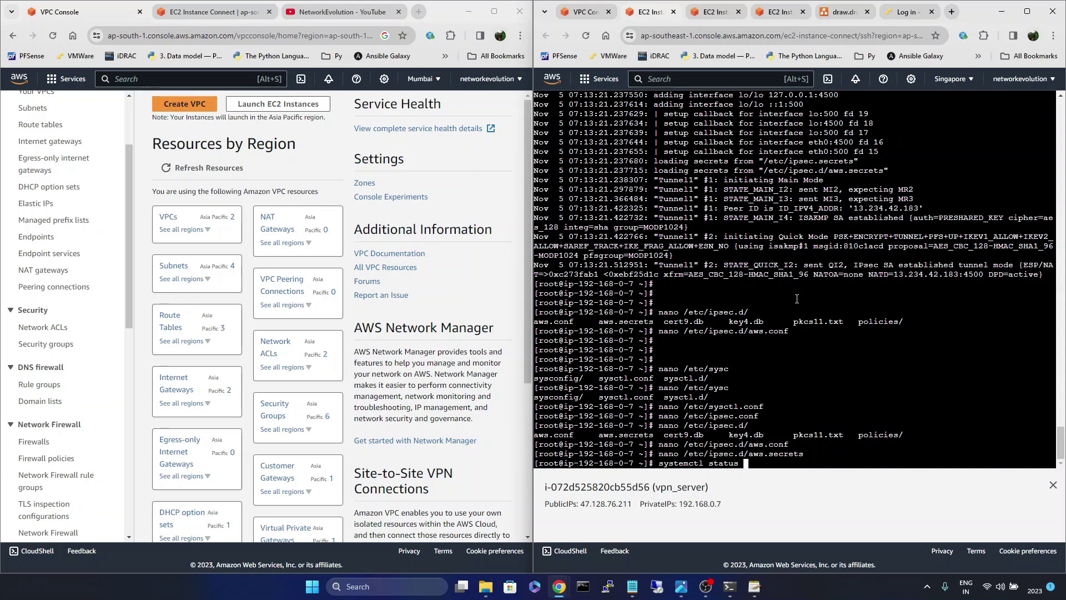
pyautogui.write(' ipsec')
pyautogui.press('Return')
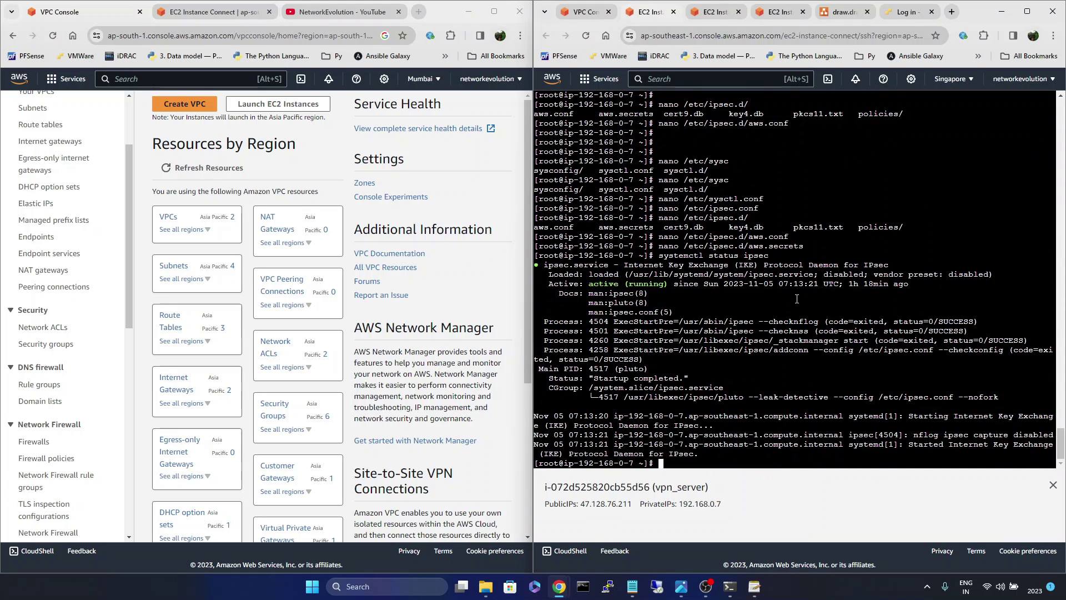
pyautogui.moveTo(666, 285); pyautogui.dragTo(575, 276)
pyautogui.click(706, 379)
# Print /var/log/pluto.log with cat to review the tunnel negotiation log.
pyautogui.write('cat /var/lo')
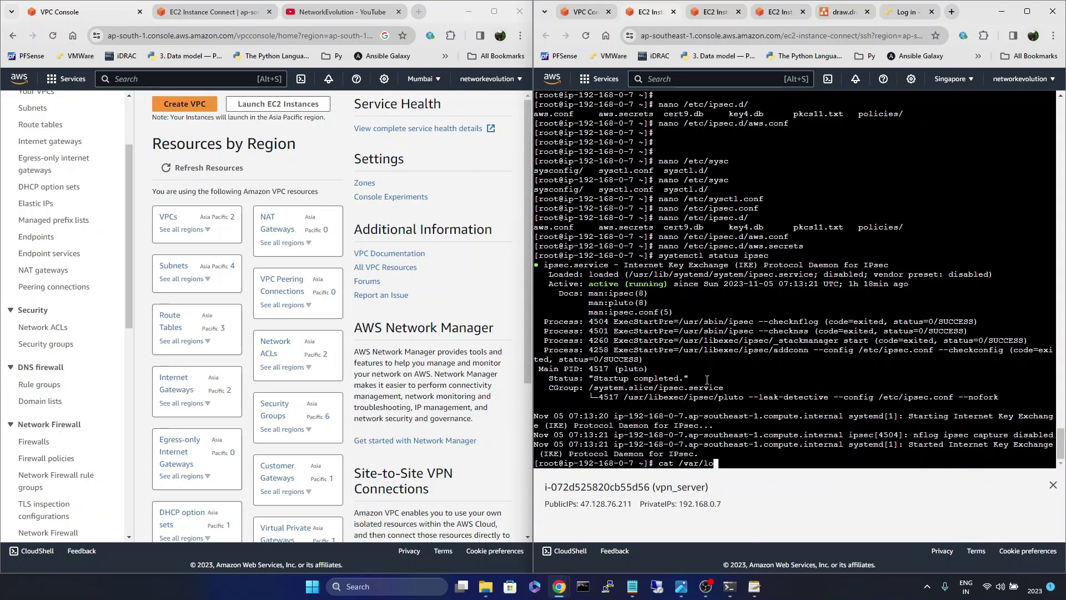
pyautogui.press('Tab')
pyautogui.press('Tab')
pyautogui.press('Tab')
pyautogui.press('Tab')
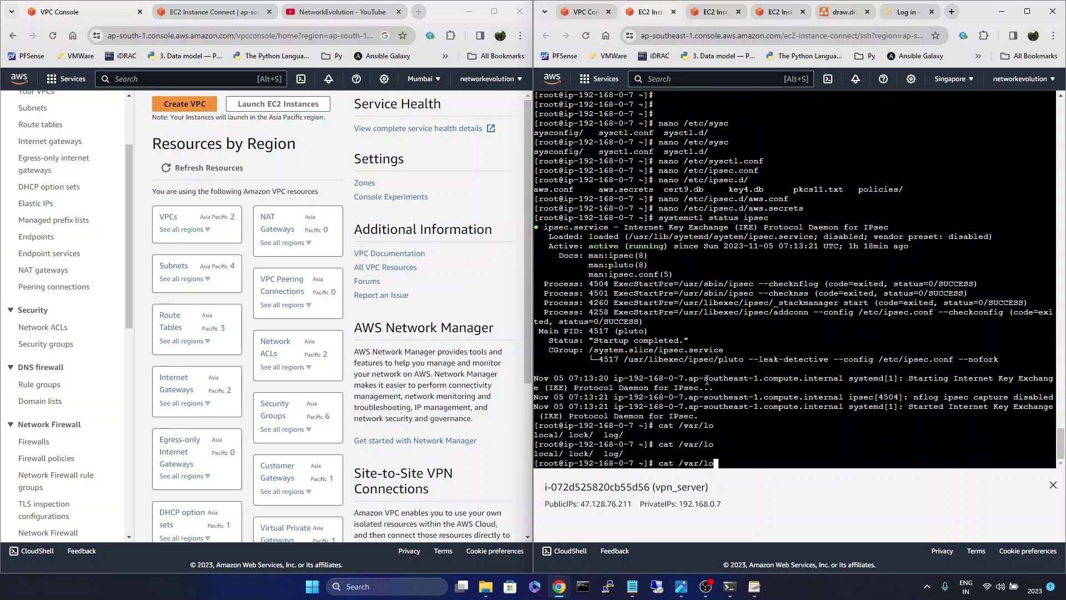
pyautogui.write('g/pluto')
pyautogui.press('Tab')
pyautogui.press('Tab')
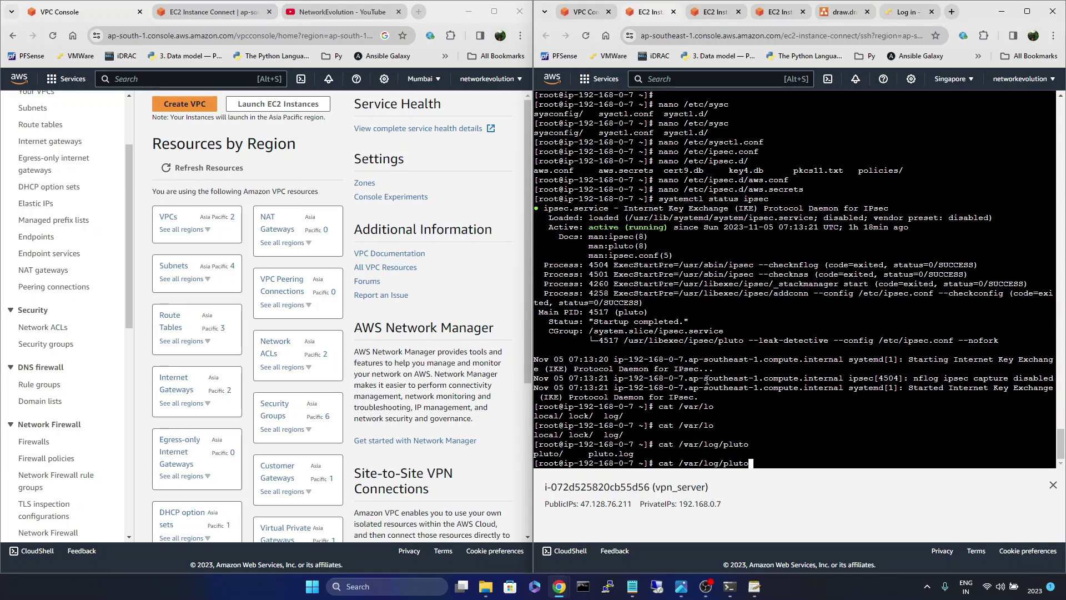
pyautogui.write('.l')
pyautogui.press('Return')
pyautogui.press('Return')
pyautogui.press('Return')
pyautogui.press('Return')
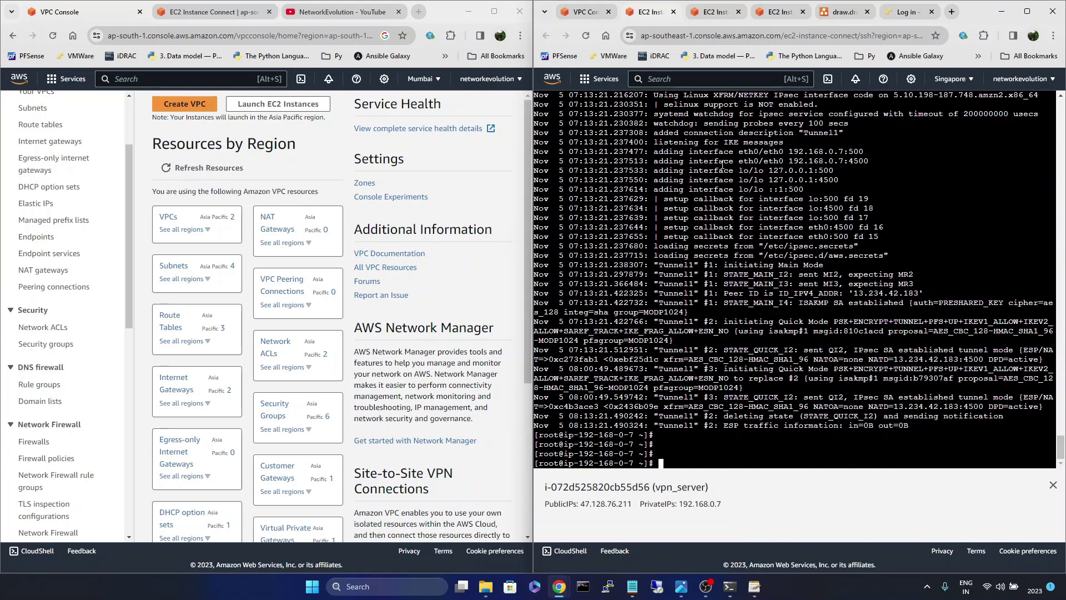
# Switch to the on_prem terminal session and stop the running Python HTTP server.
pyautogui.click(713, 12)
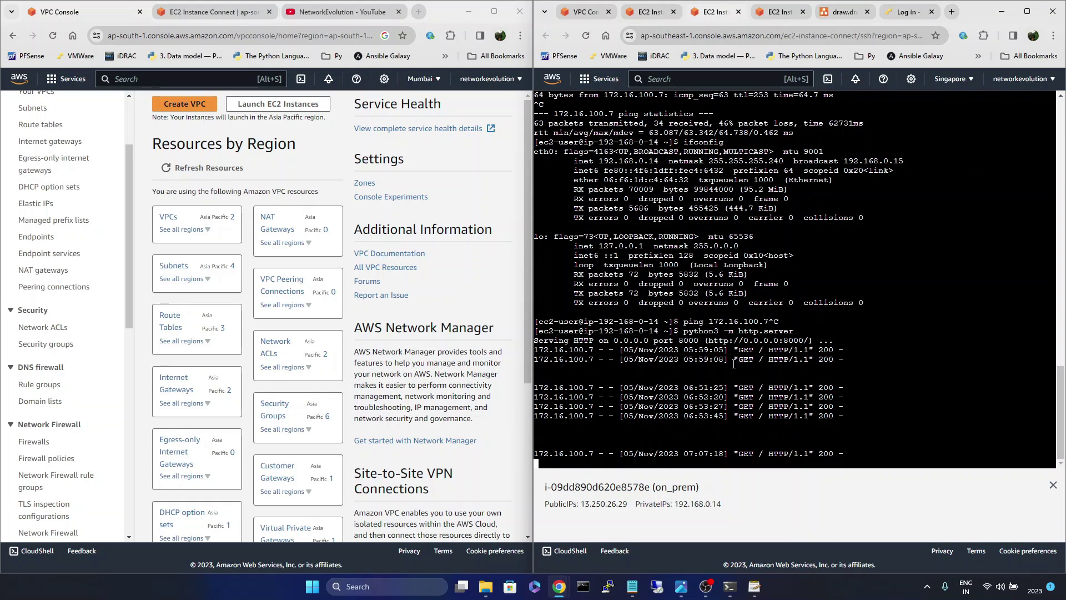
pyautogui.hotkey('ctrl', 'c')
pyautogui.press('Return')
pyautogui.press('Return')
pyautogui.press('Return')
# Start the web server on the on_prem host again with python3 -m http.server.
pyautogui.press('Up')
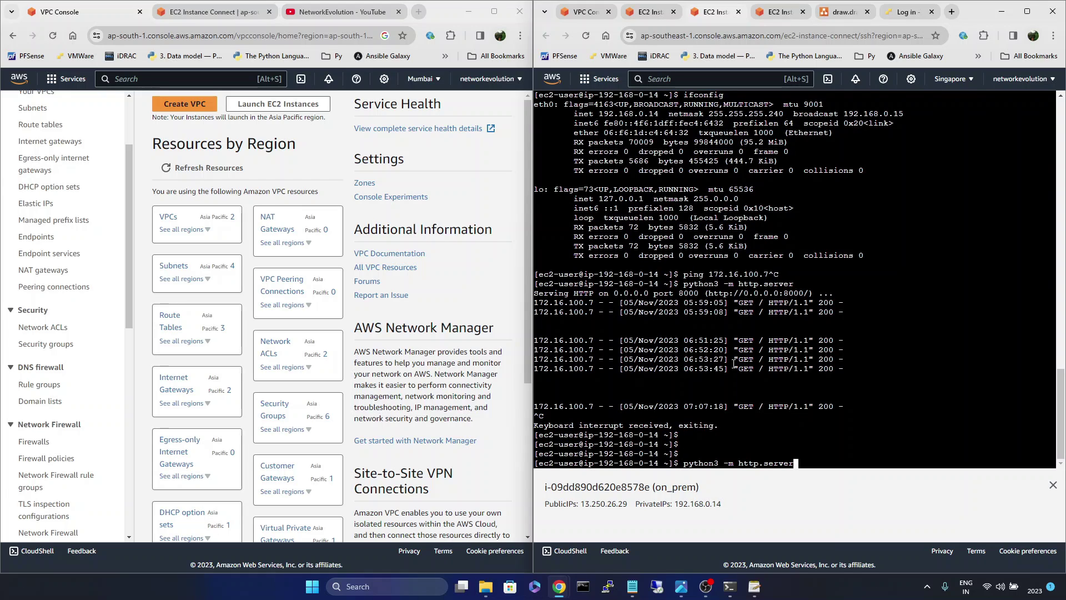
pyautogui.moveTo(664, 463); pyautogui.dragTo(613, 464)
pyautogui.click(618, 456)
pyautogui.click(585, 12)
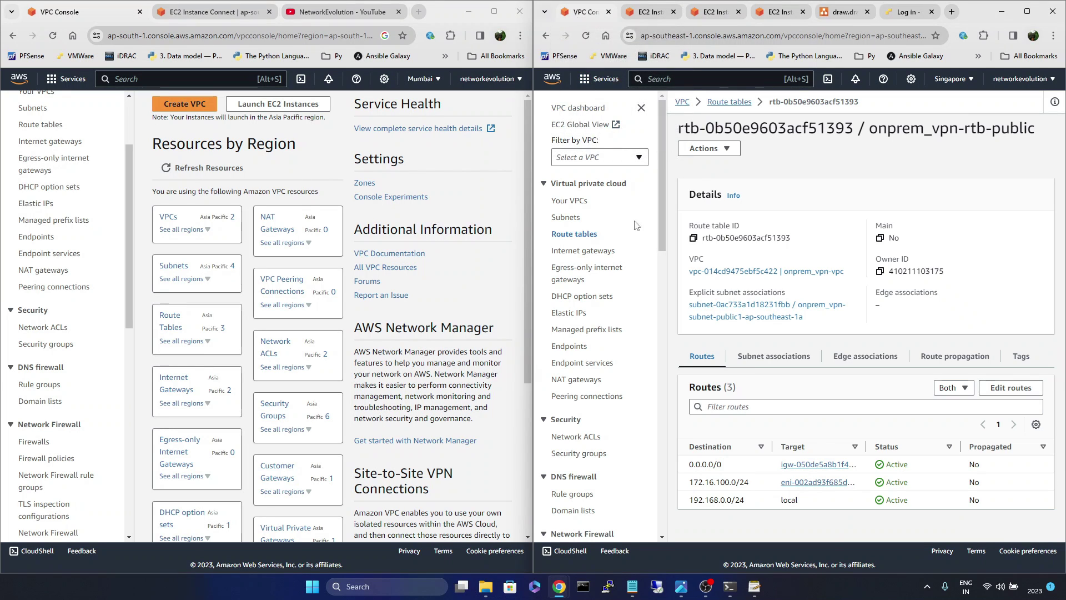
pyautogui.click(714, 9)
pyautogui.press('Return')
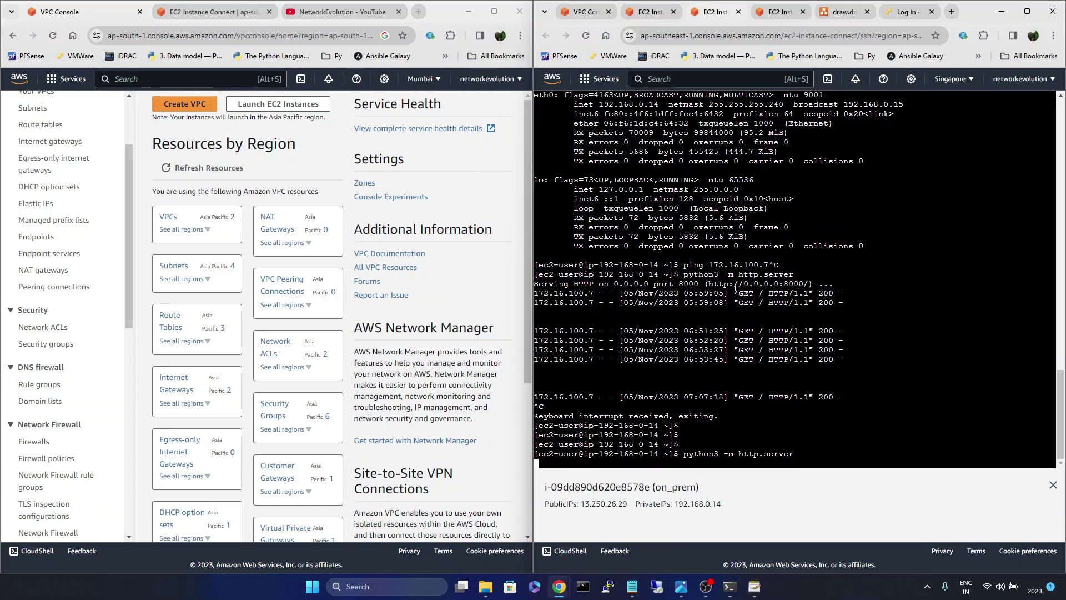
pyautogui.click(207, 12)
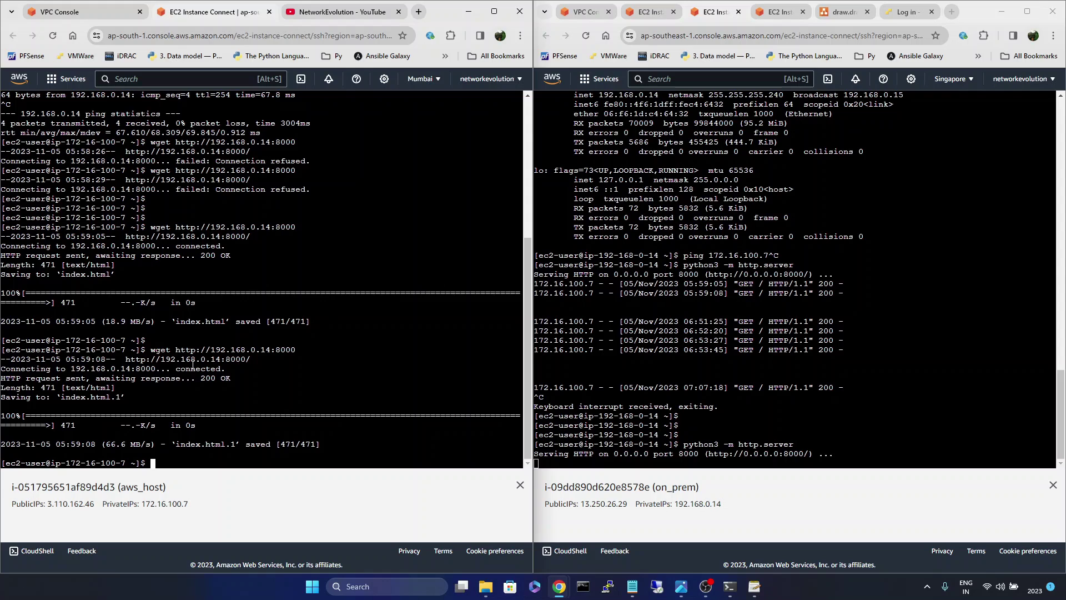
pyautogui.press('Return')
pyautogui.press('Return')
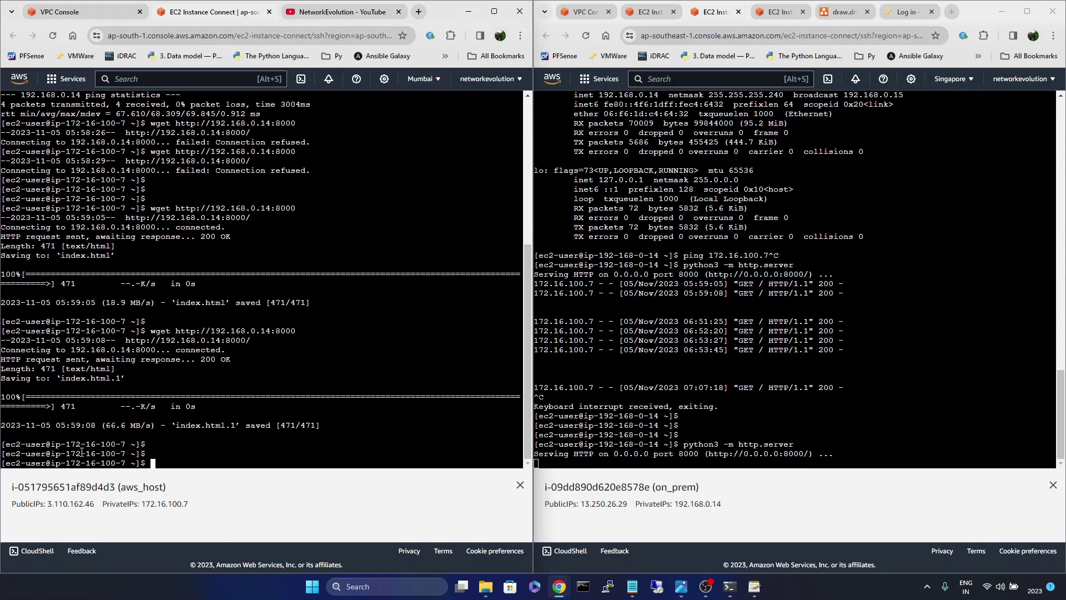
pyautogui.press('Up')
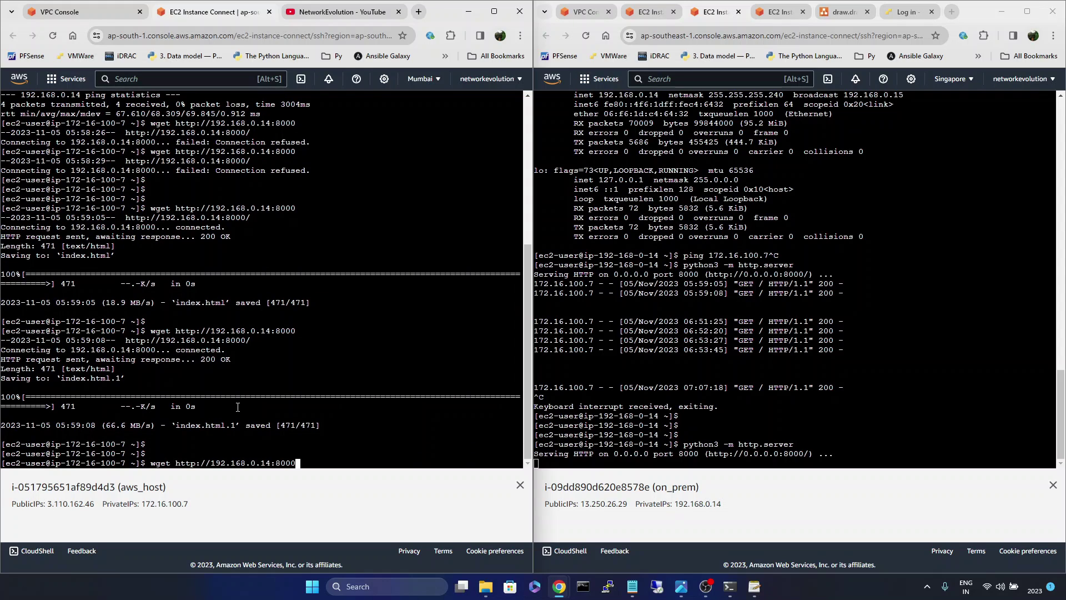
pyautogui.press('Return')
pyautogui.press('Return')
pyautogui.press('Return')
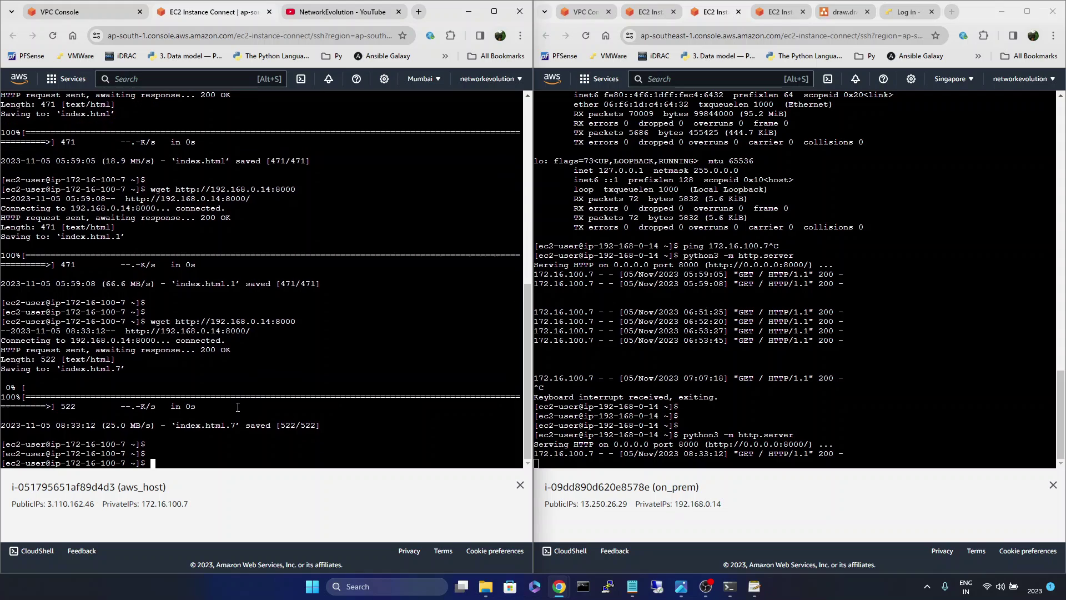
# Return to the vpn_server terminal session and stop the VPN service with systemctl stop ipsec.
pyautogui.click(800, 395)
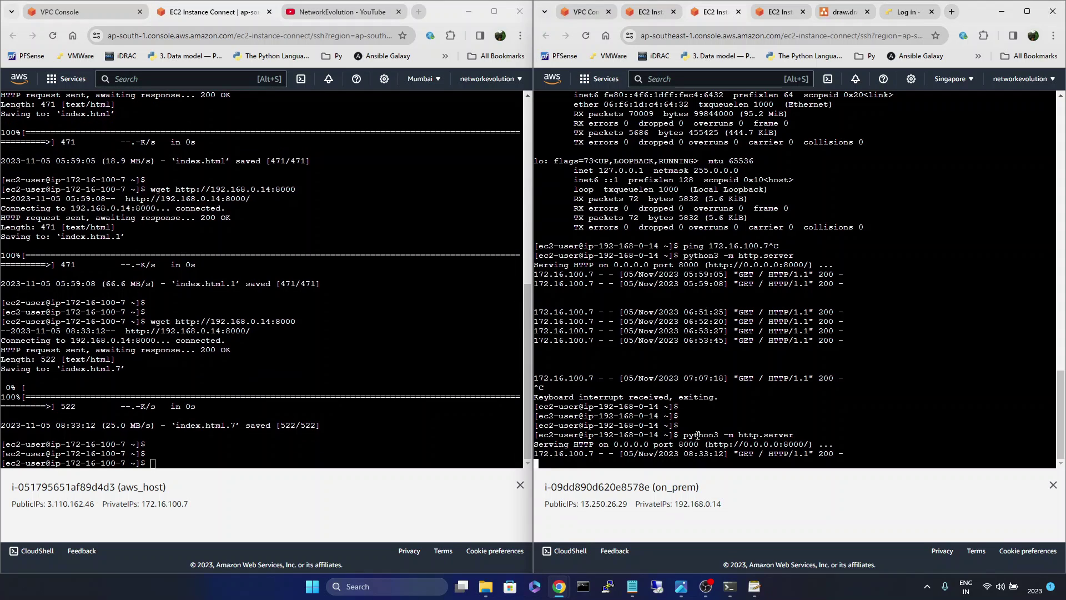
pyautogui.click(646, 17)
pyautogui.press('Return')
pyautogui.press('Return')
pyautogui.press('Return')
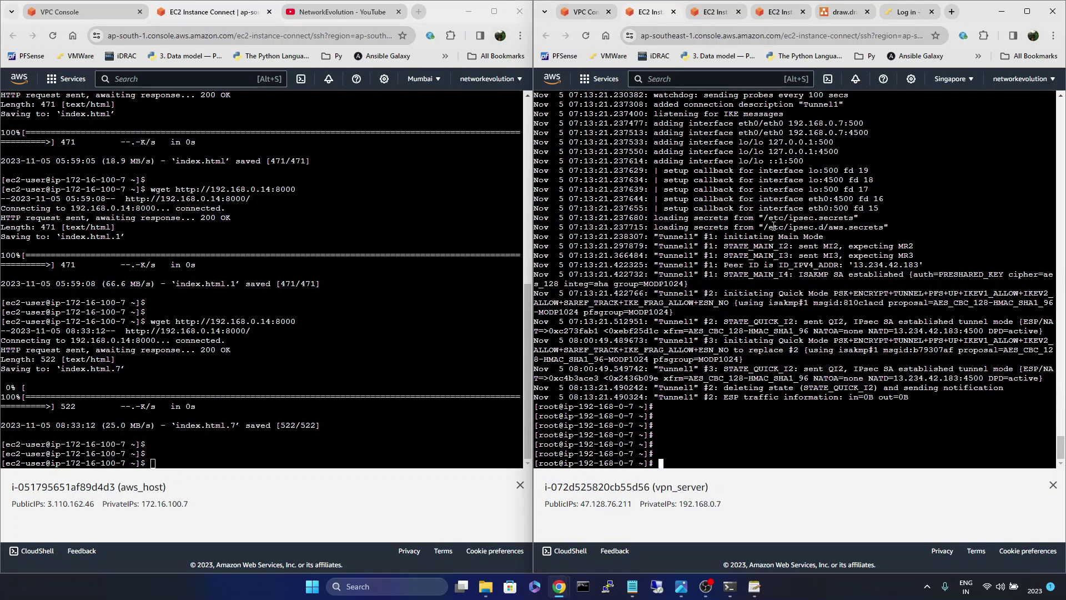
pyautogui.write('systemctl stop ipsec')
pyautogui.press('Return')
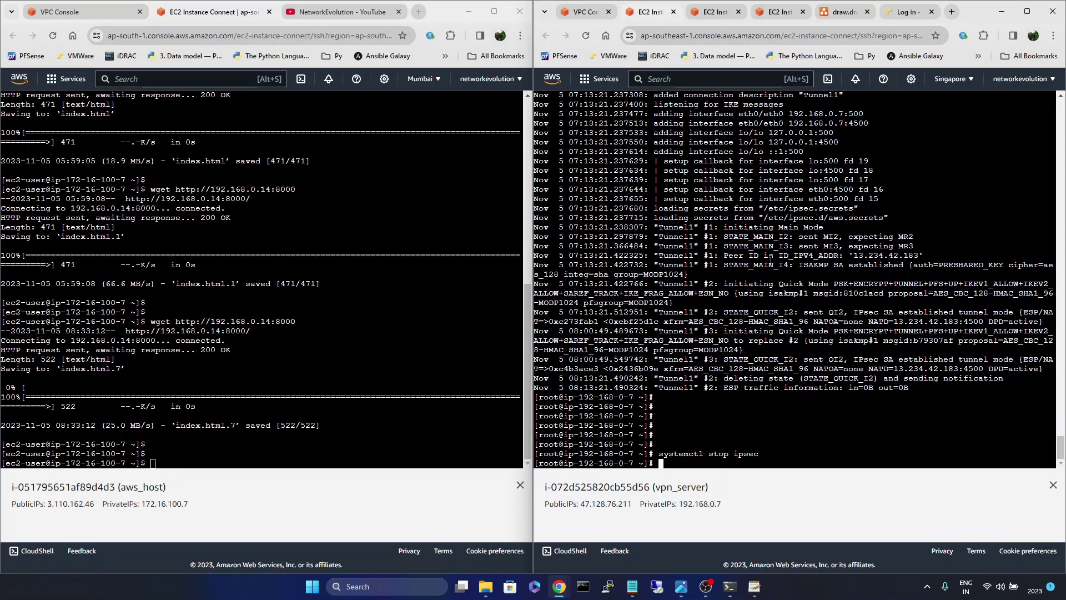
pyautogui.press('Return')
pyautogui.click(419, 201)
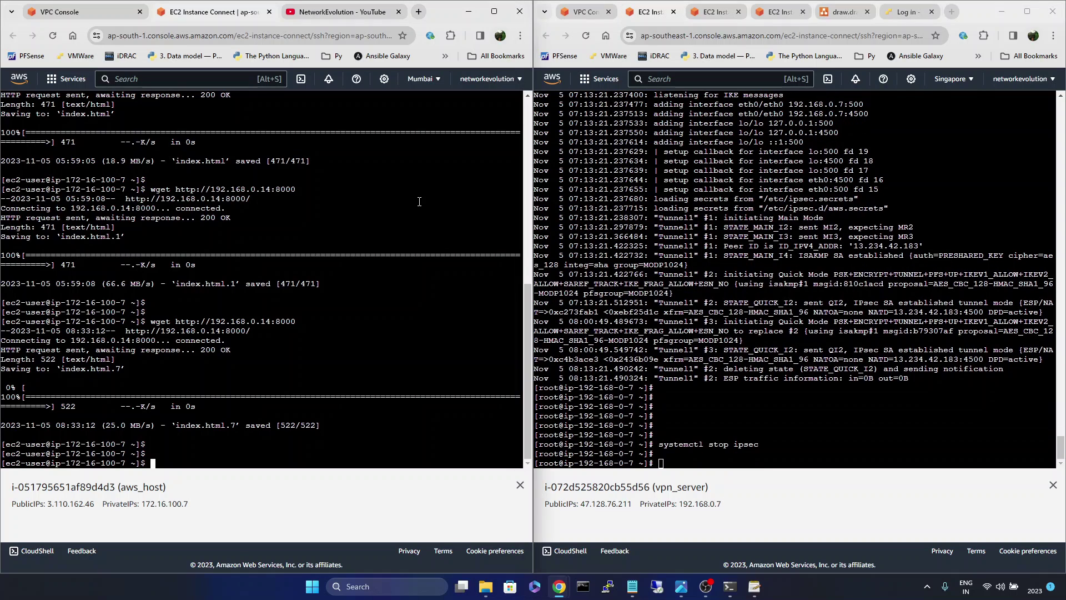
pyautogui.press('Return')
pyautogui.press('Return')
pyautogui.press('Up')
pyautogui.press('Return')
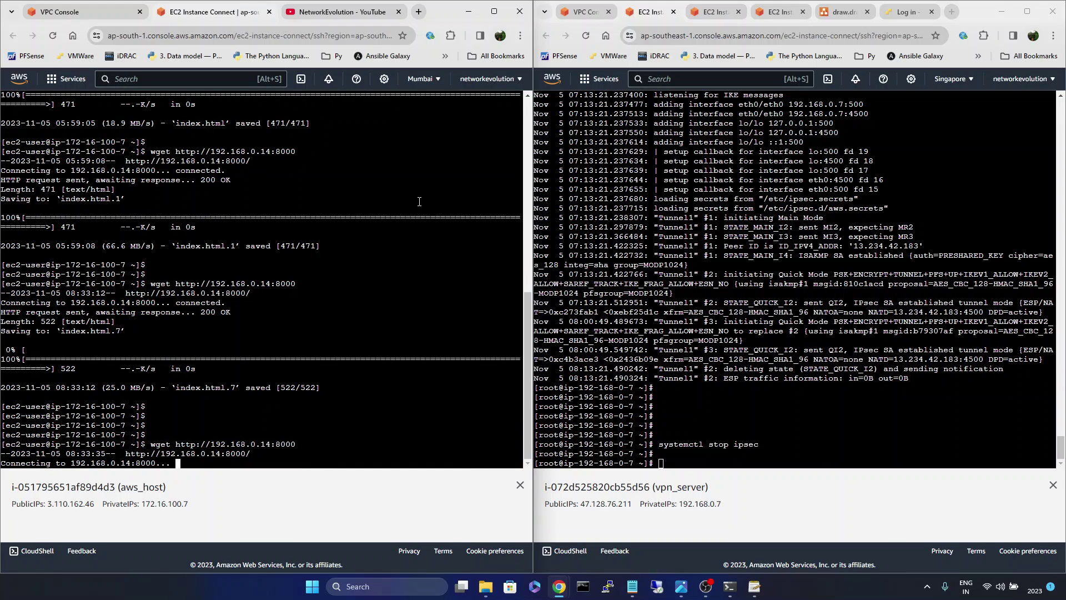
pyautogui.hotkey('ctrl', 'c')
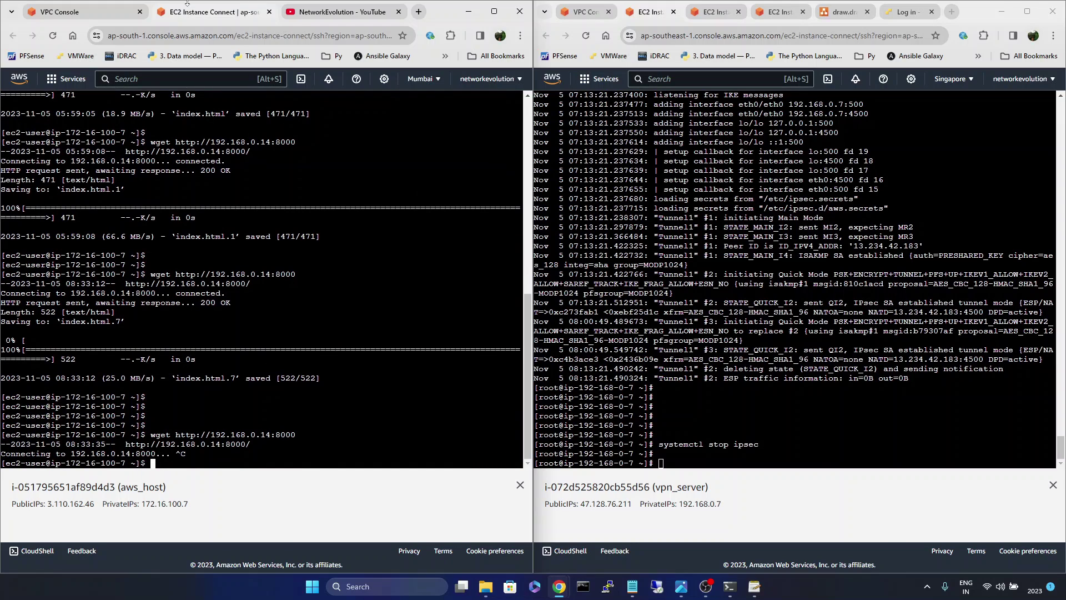
# Return to the Mumbai VPC console and open the Site-to-Site VPN connections.
pyautogui.click(102, 16)
pyautogui.scroll(-5, 87, 411)
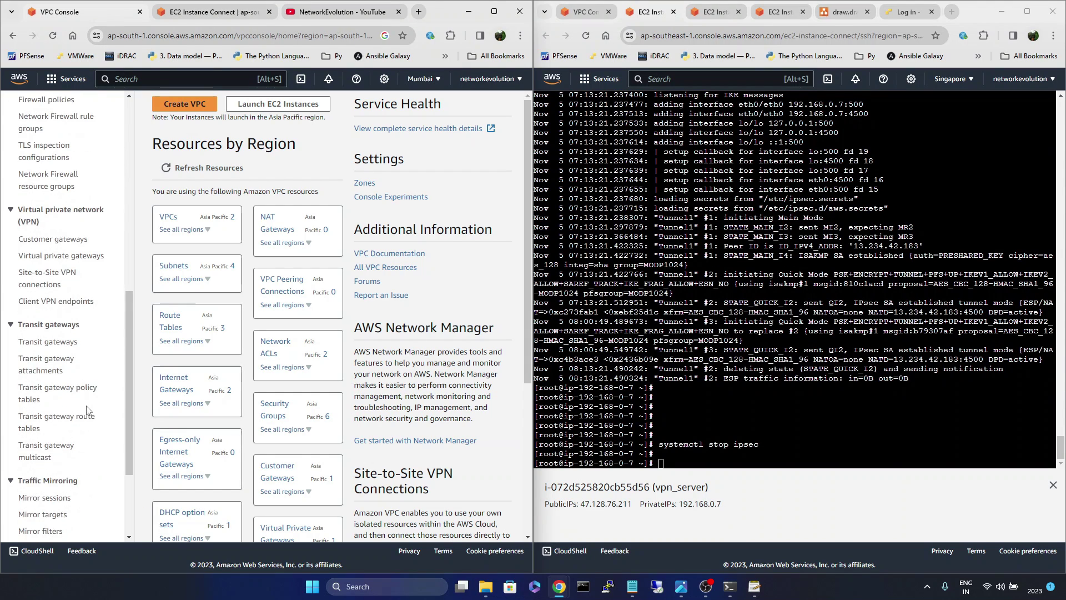
pyautogui.scroll(-3, 72, 333)
pyautogui.scroll(1, 60, 251)
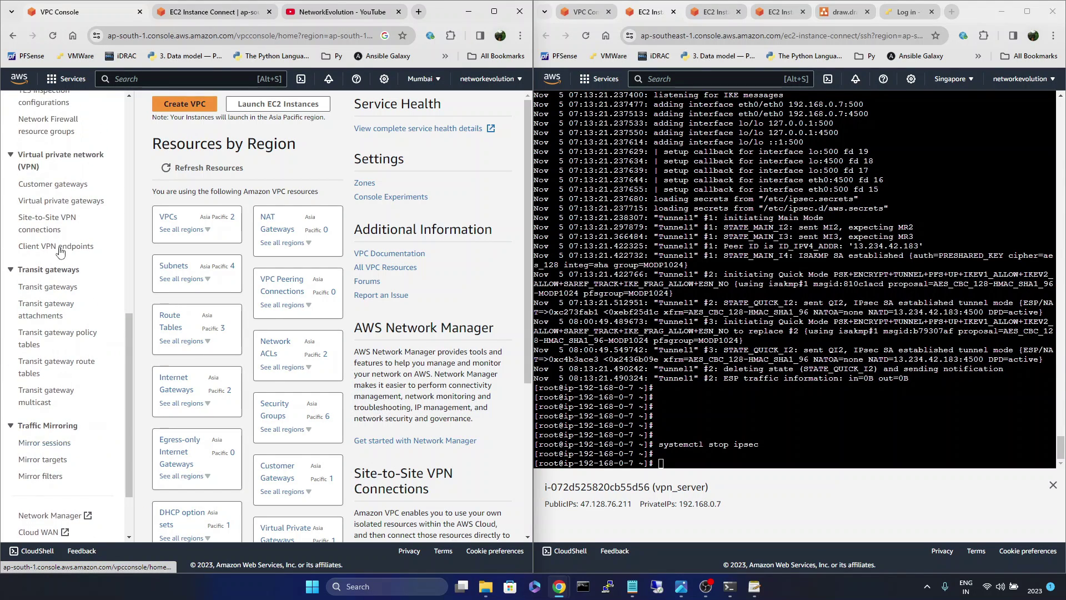
pyautogui.click(57, 220)
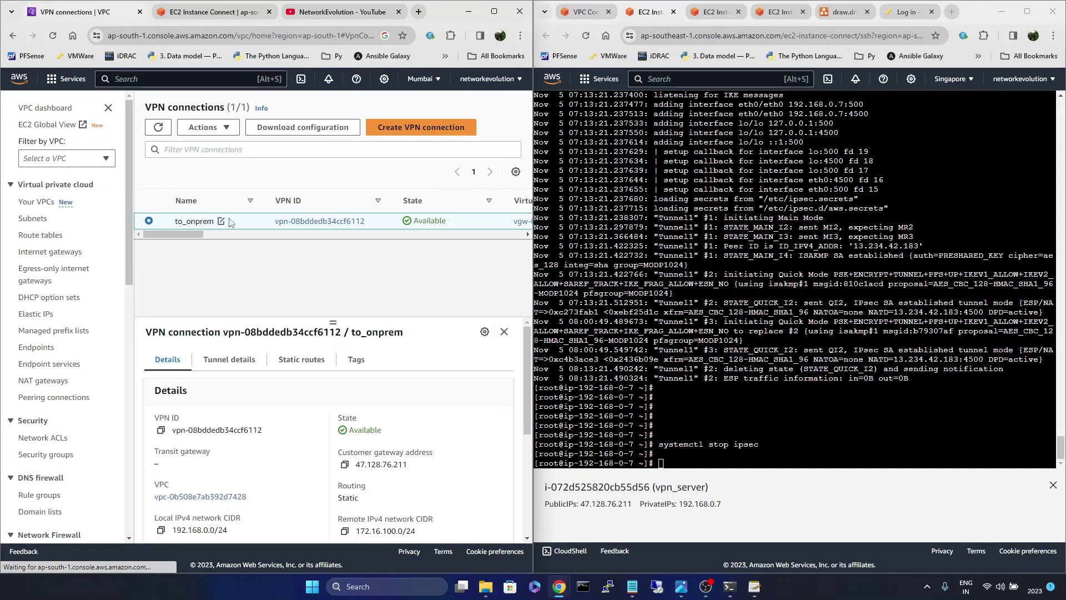
# Open the configuration download for the to_onprem VPN connection and look through the available gateway vendors.
pyautogui.click(299, 132)
pyautogui.click(476, 274)
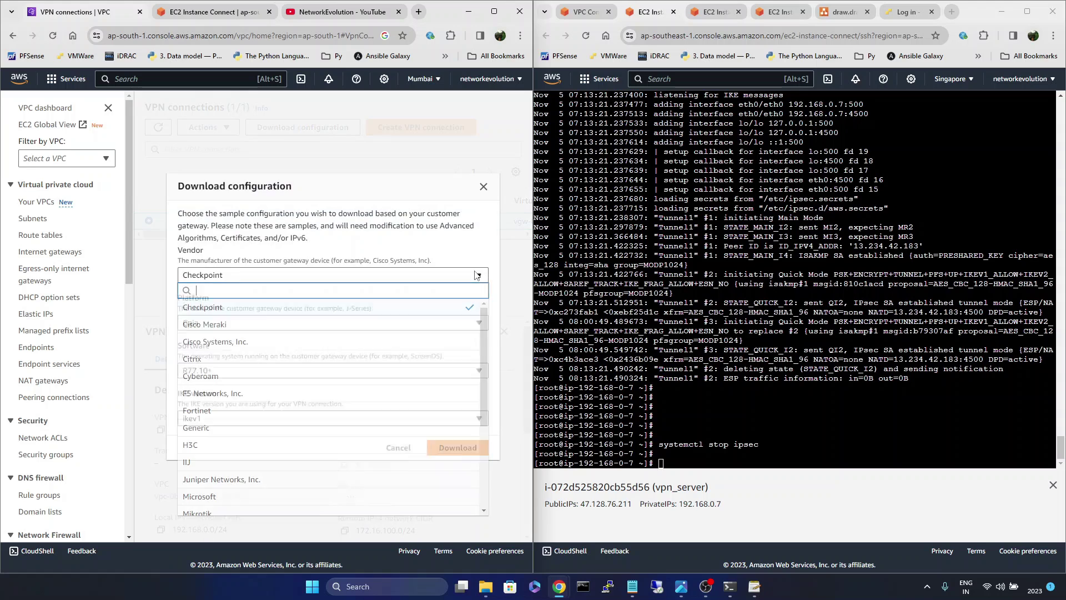
pyautogui.scroll(-3, 269, 350)
pyautogui.scroll(3, 272, 350)
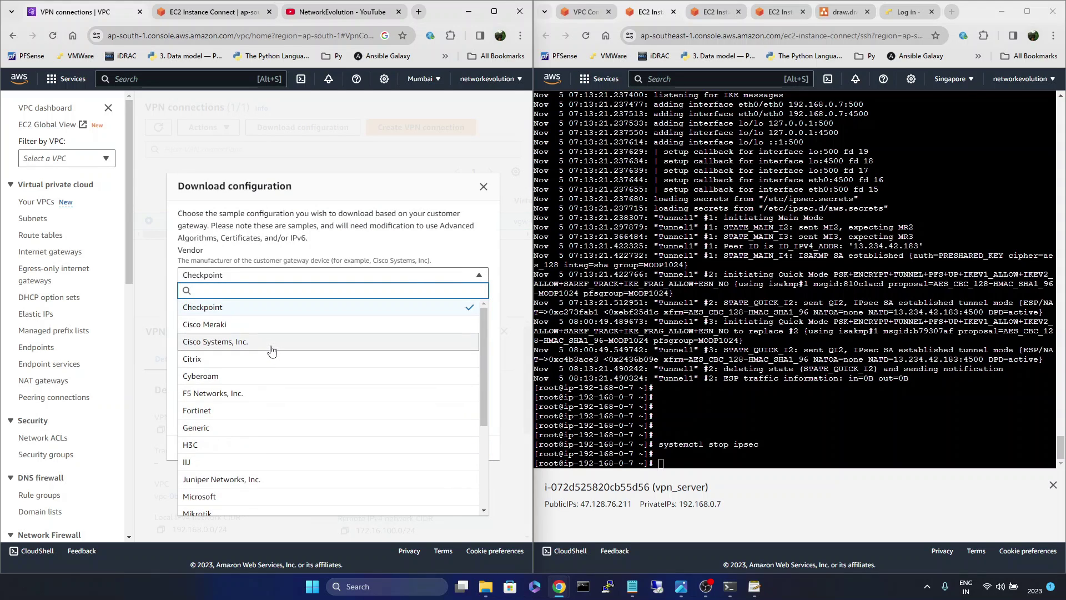
pyautogui.scroll(-3, 261, 431)
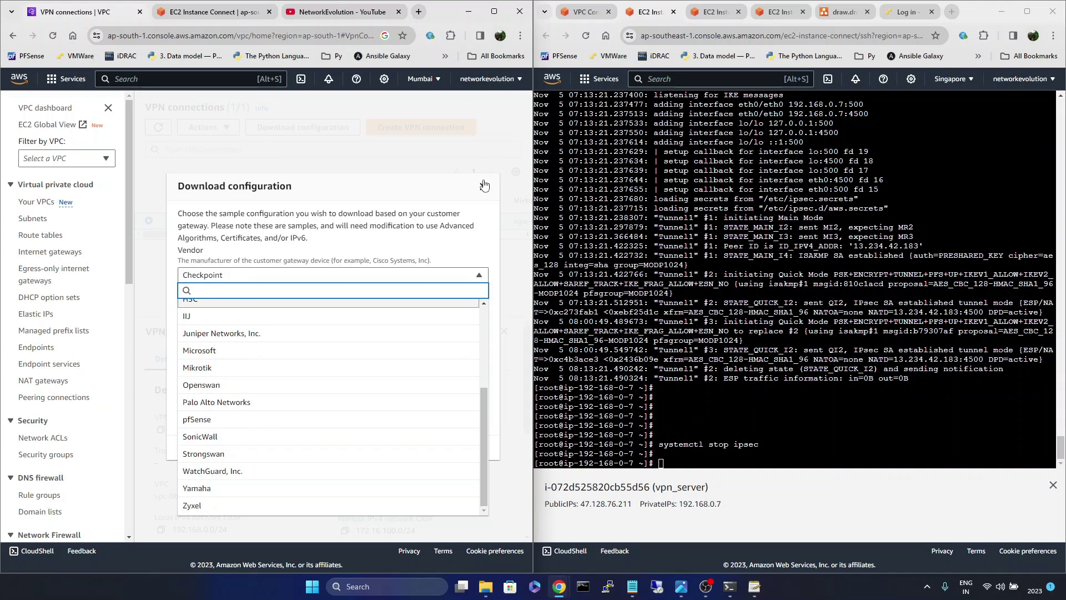
pyautogui.scroll(5, 374, 377)
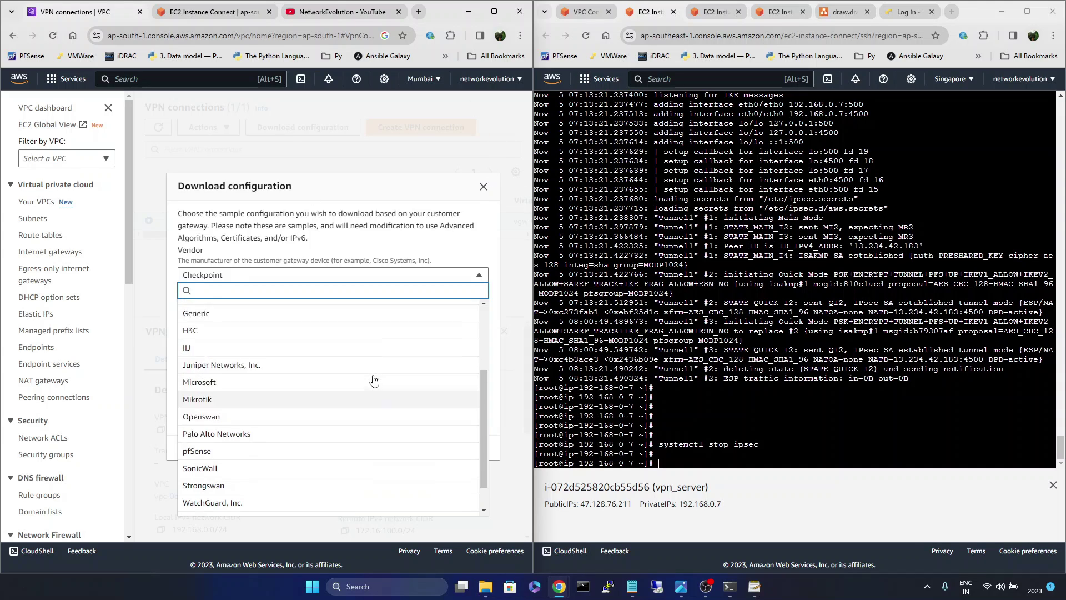
pyautogui.scroll(-3, 374, 379)
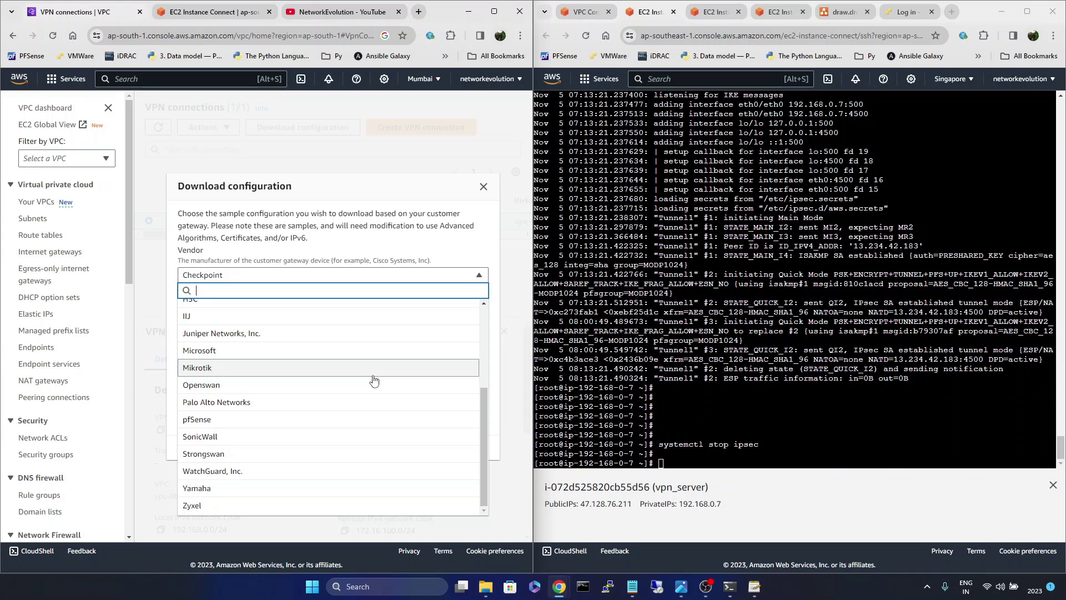
pyautogui.scroll(3, 374, 380)
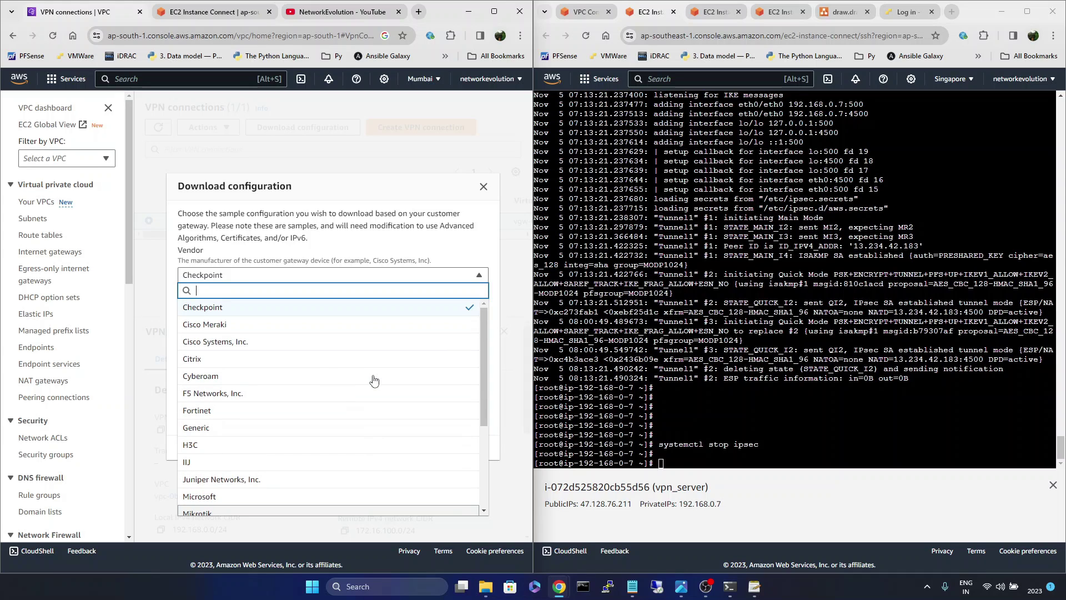
# Choose vendor Cisco Systems, Inc. and platform CSRv AMI for the sample configuration, and check its IKE version options.
pyautogui.click(234, 343)
pyautogui.click(272, 327)
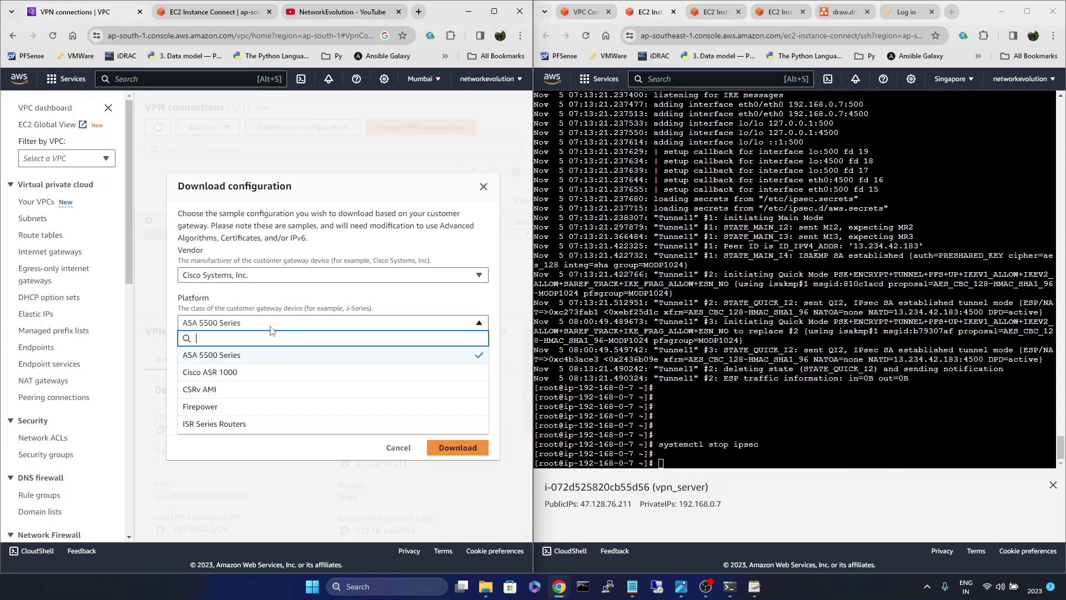
pyautogui.click(245, 391)
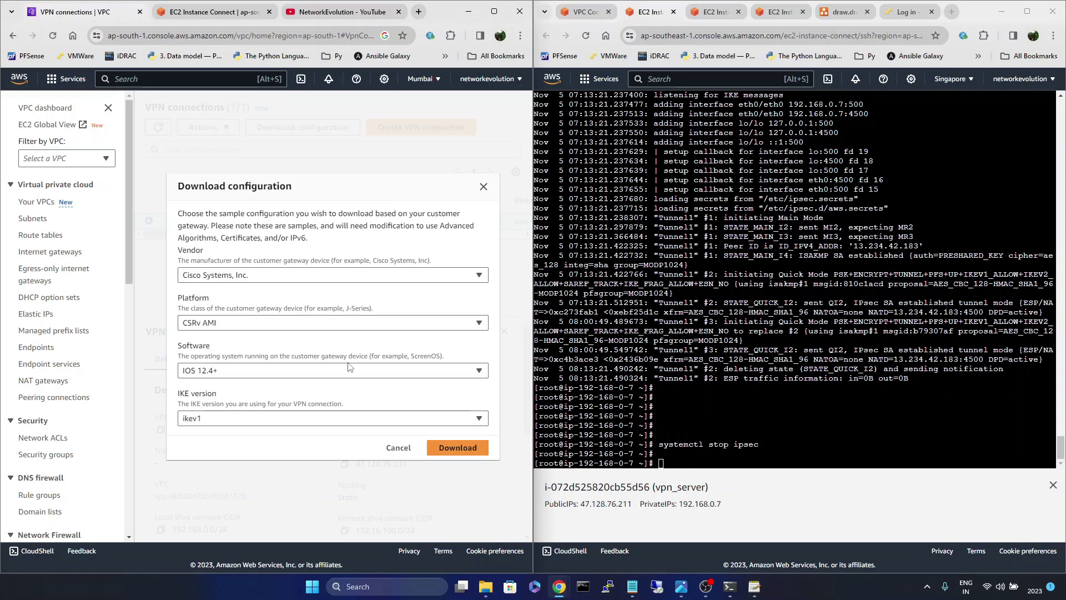
pyautogui.click(425, 420)
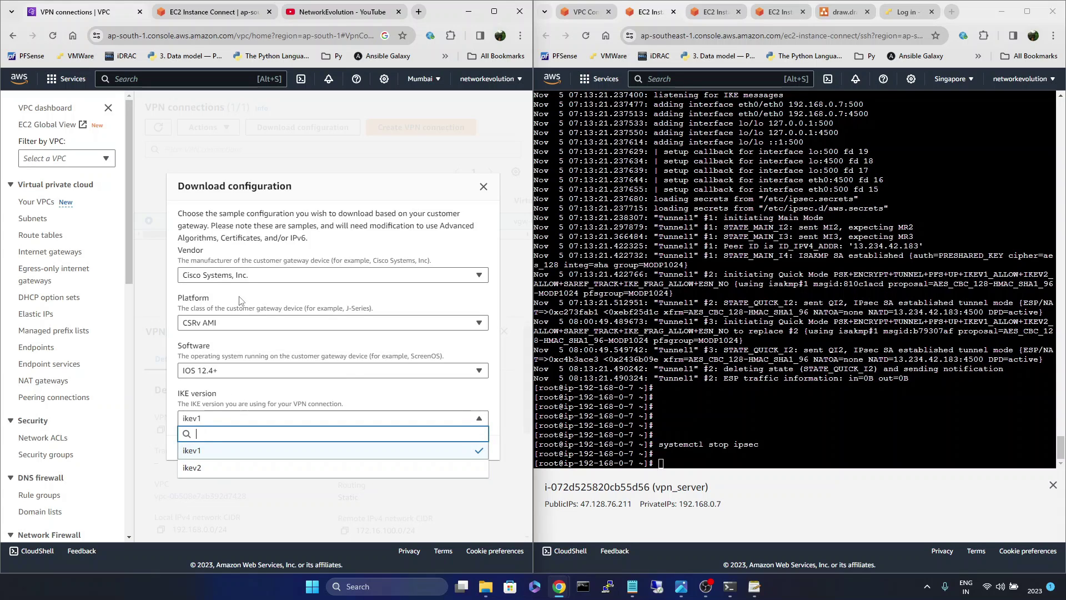
# Set the sample configuration's vendor to Openswan with IKE version ikev1.
pyautogui.click(321, 278)
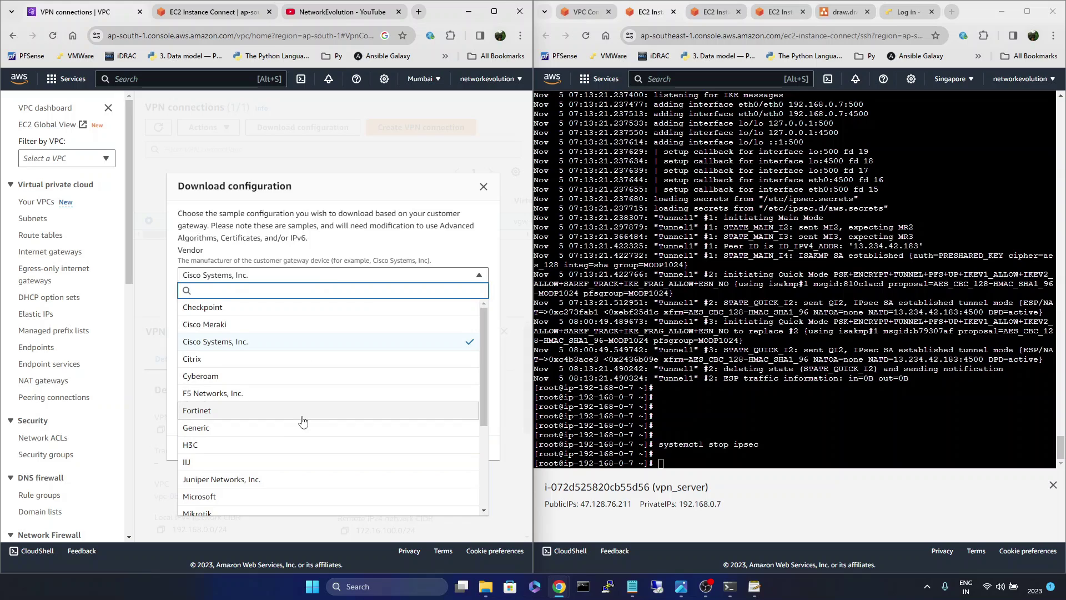
pyautogui.scroll(-2, 302, 422)
pyautogui.scroll(-1, 302, 422)
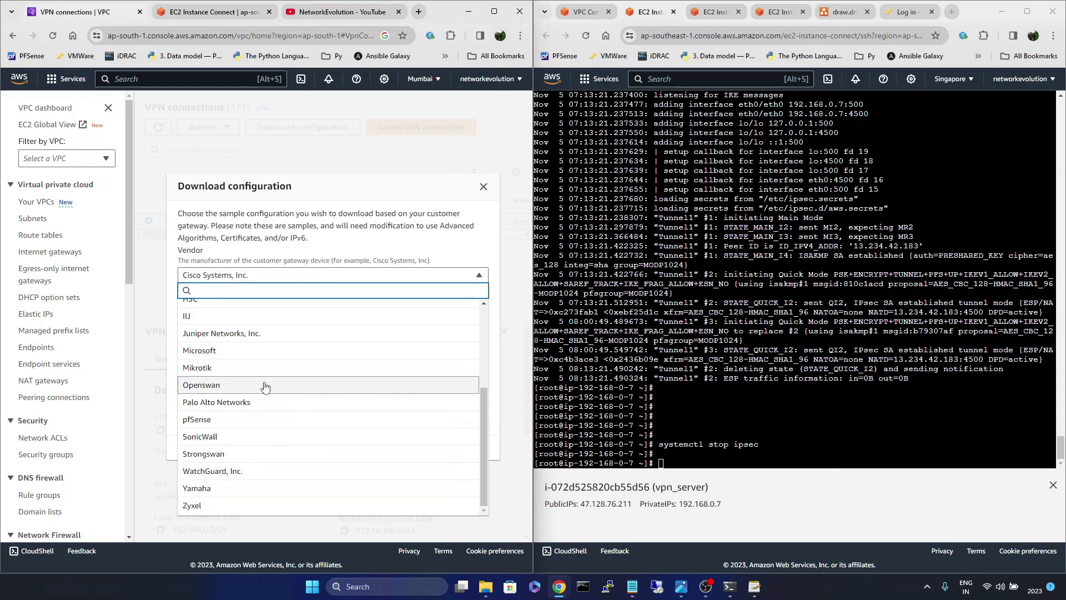
pyautogui.click(245, 385)
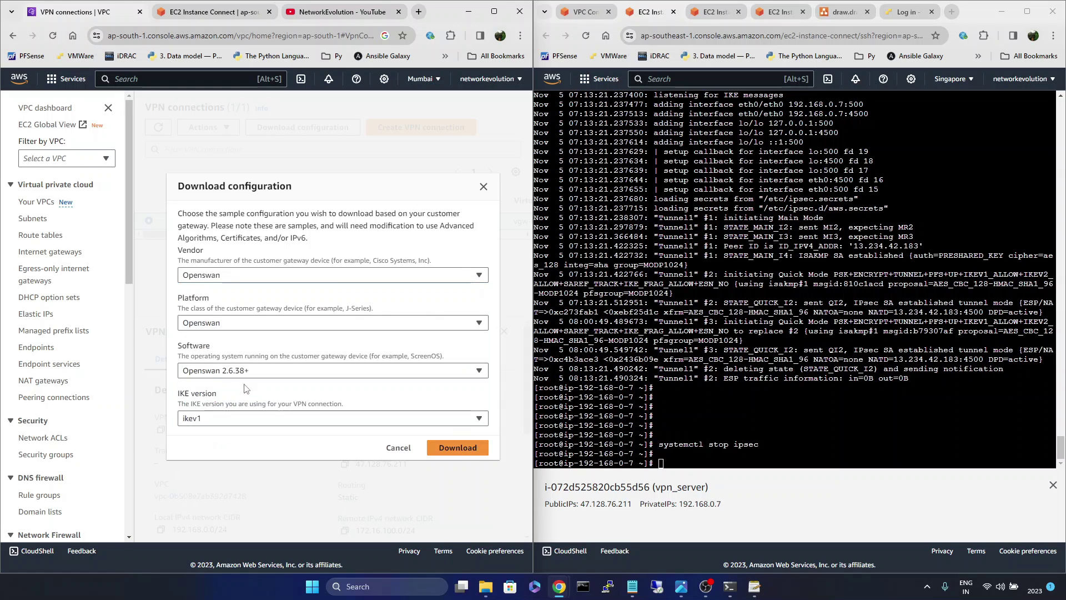
pyautogui.click(324, 422)
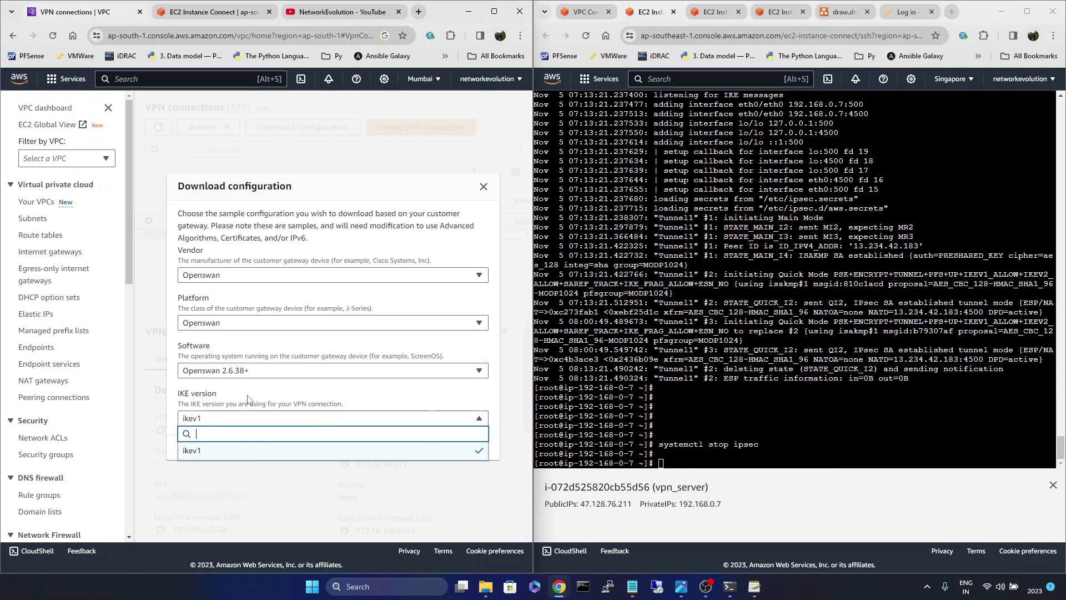
pyautogui.click(248, 451)
# Start the VPN service in the vpn_server terminal session with systemctl start ipsec.
pyautogui.click(627, 255)
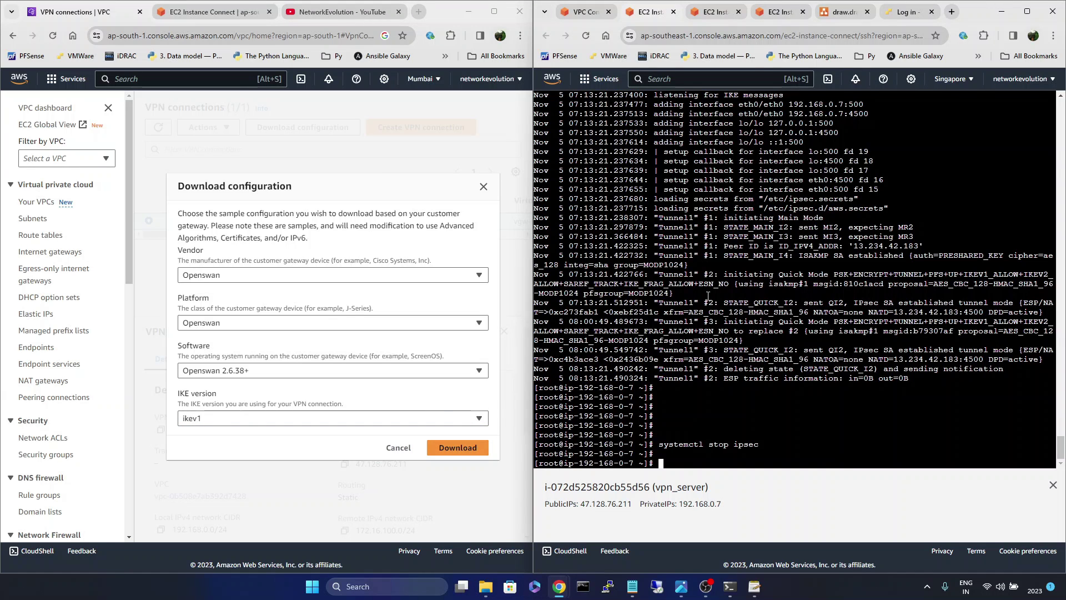
pyautogui.scroll(10, 743, 275)
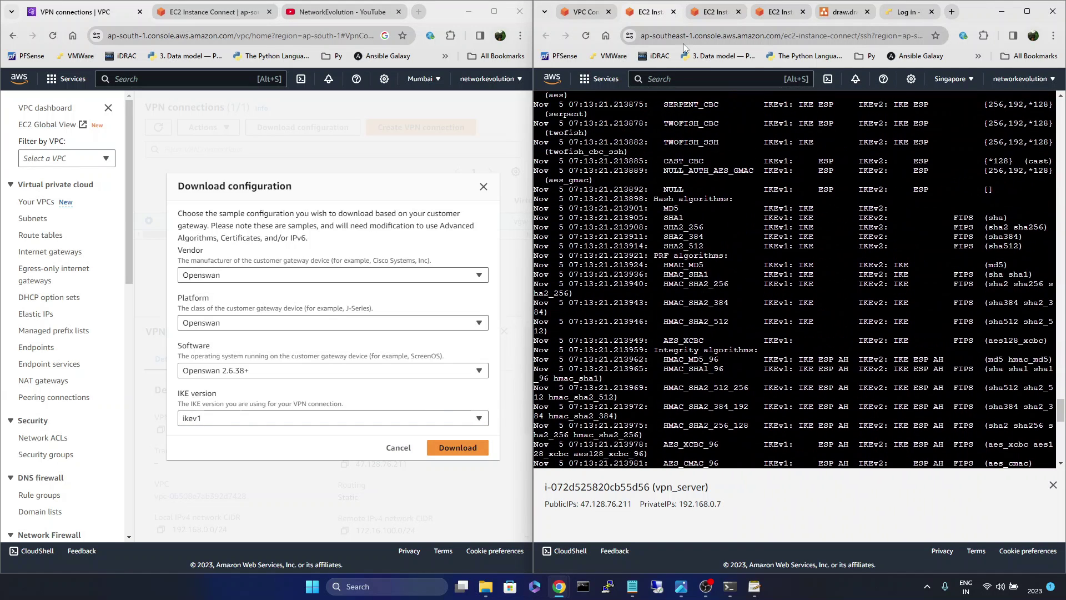
pyautogui.scroll(-10, 725, 295)
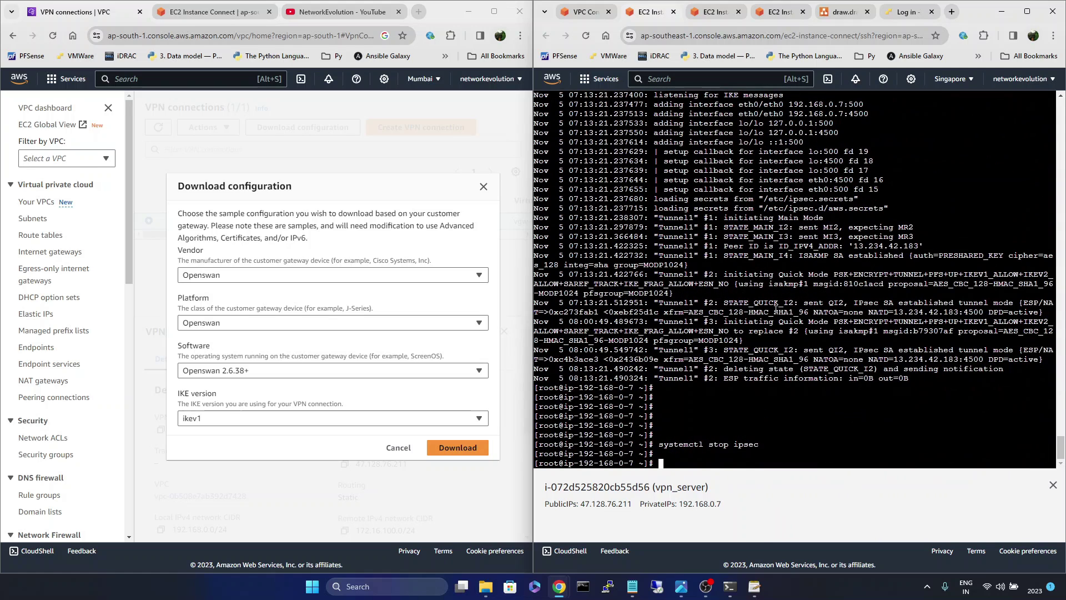
pyautogui.write('cat /var/log/pluto.log')
pyautogui.press('Up')
pyautogui.press('Up')
pyautogui.press('Up')
pyautogui.press('Left')
pyautogui.press('Left')
pyautogui.press('Left')
pyautogui.press('Left')
pyautogui.press('Left')
pyautogui.press('Left')
pyautogui.press('BackSpace')
pyautogui.press('BackSpace')
pyautogui.write('at')
pyautogui.press('BackSpace')
pyautogui.write('rt')
pyautogui.press('Return')
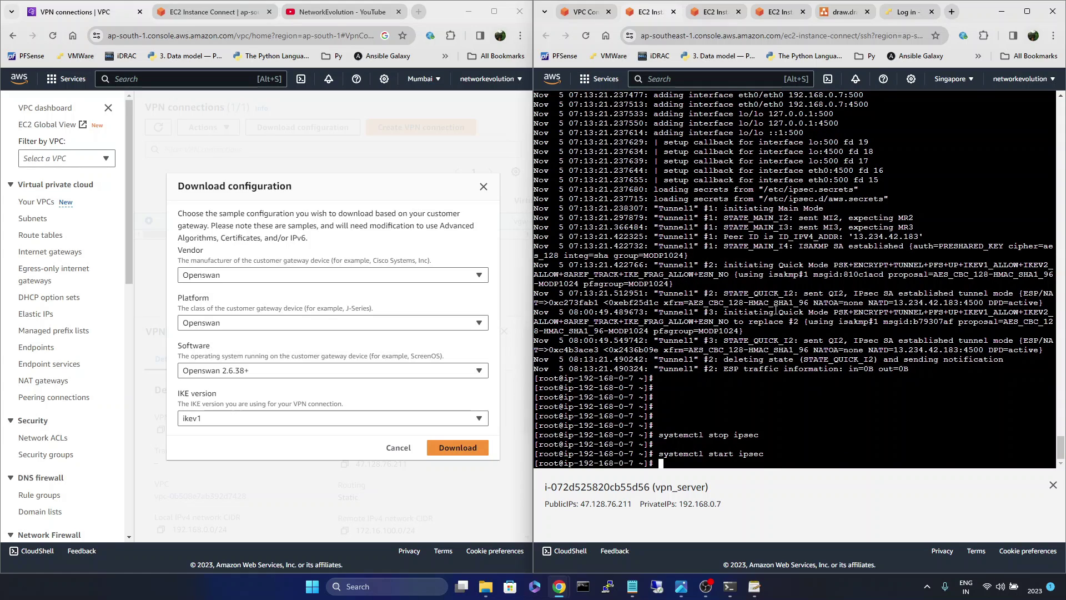
pyautogui.press('Return')
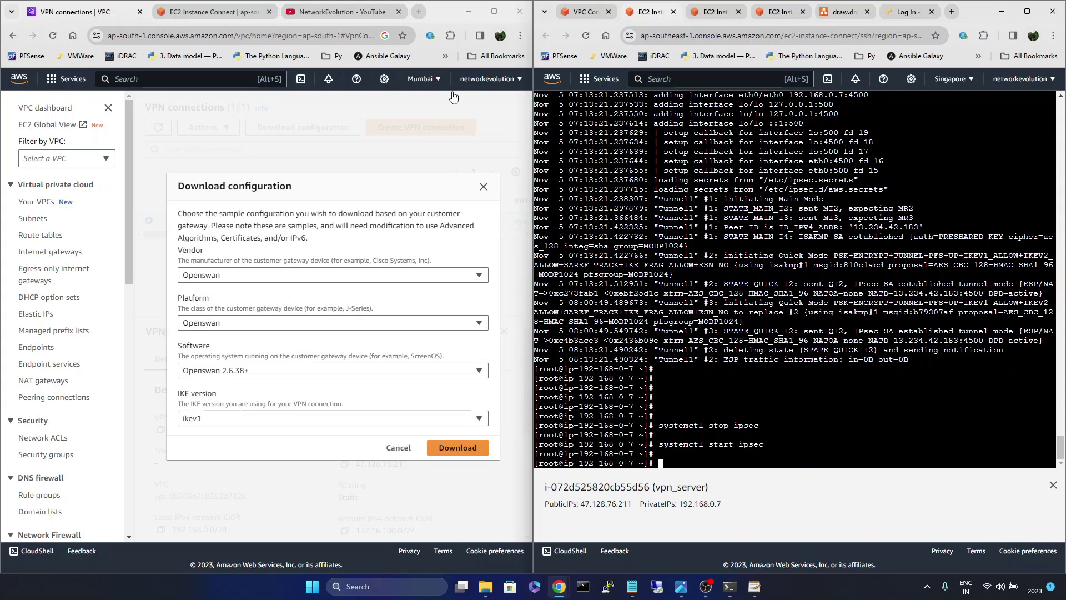
pyautogui.click(223, 15)
pyautogui.press('Return')
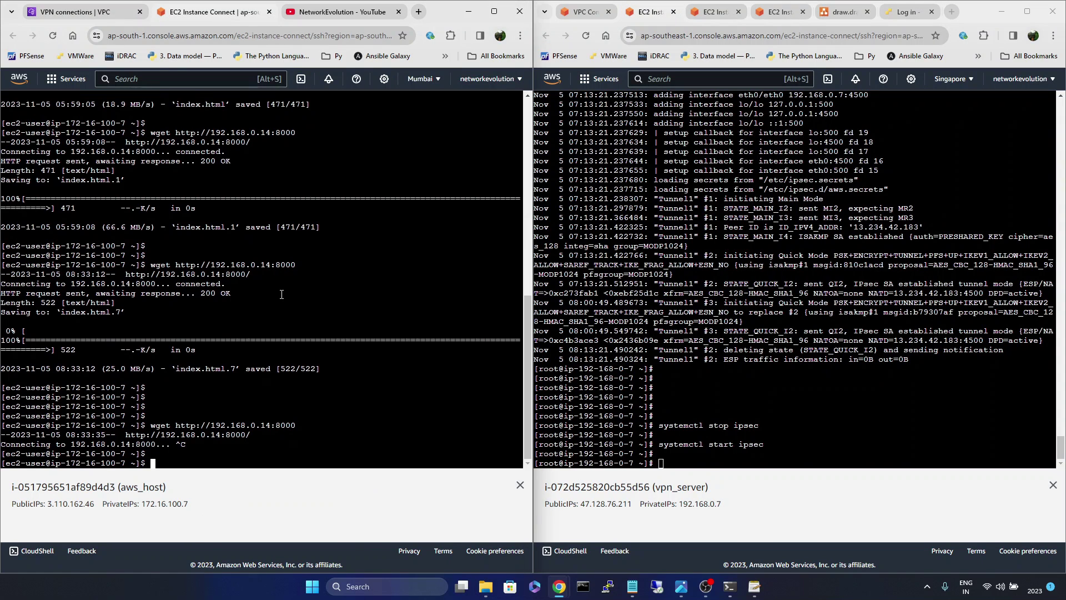
pyautogui.press('Up')
pyautogui.press('Return')
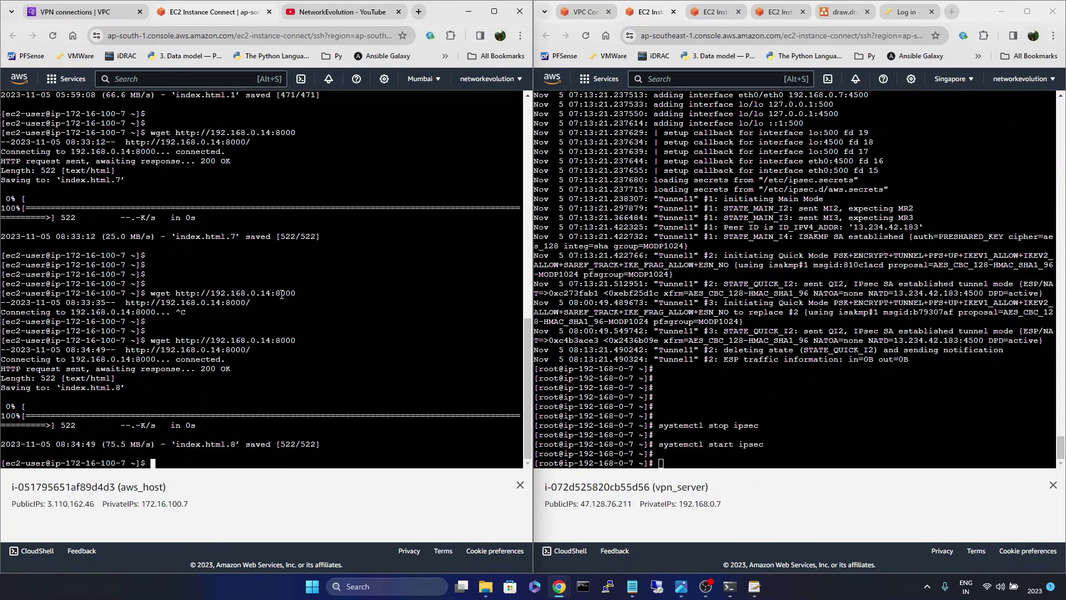
pyautogui.press('Return')
pyautogui.press('Return')
pyautogui.moveTo(325, 418); pyautogui.dragTo(67, 359)
# Open the VPC console for Singapore and display the details of the onprem_sg security group.
pyautogui.click(682, 329)
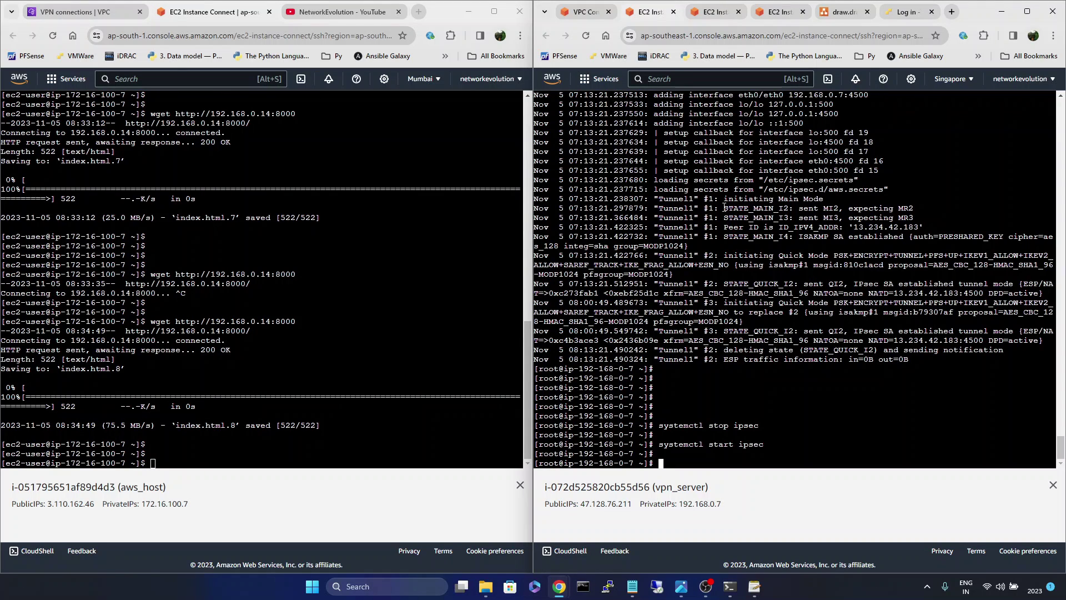
pyautogui.click(600, 78)
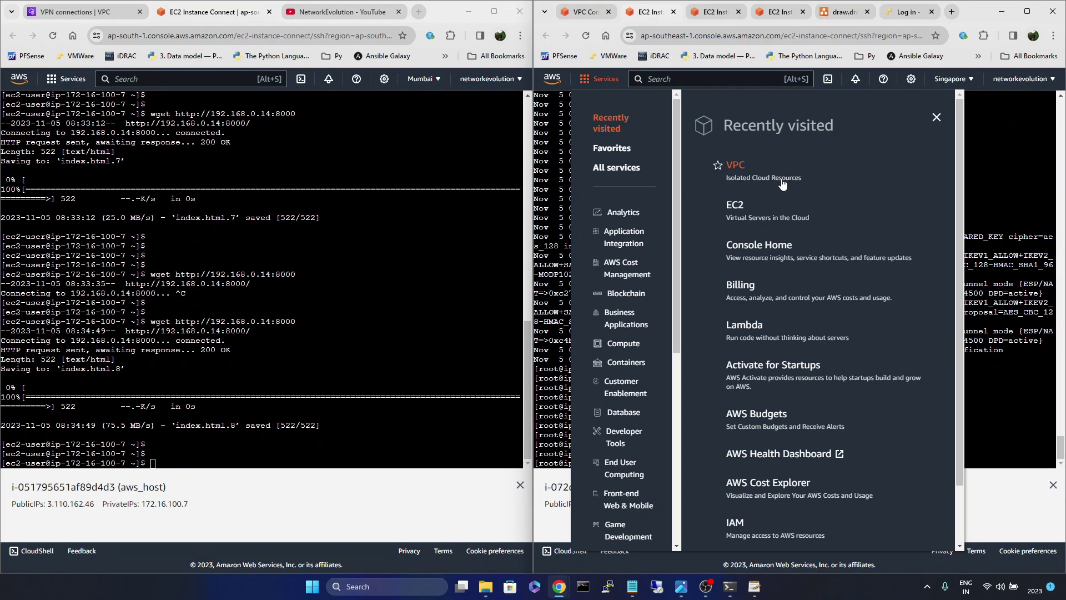
pyautogui.click(736, 166)
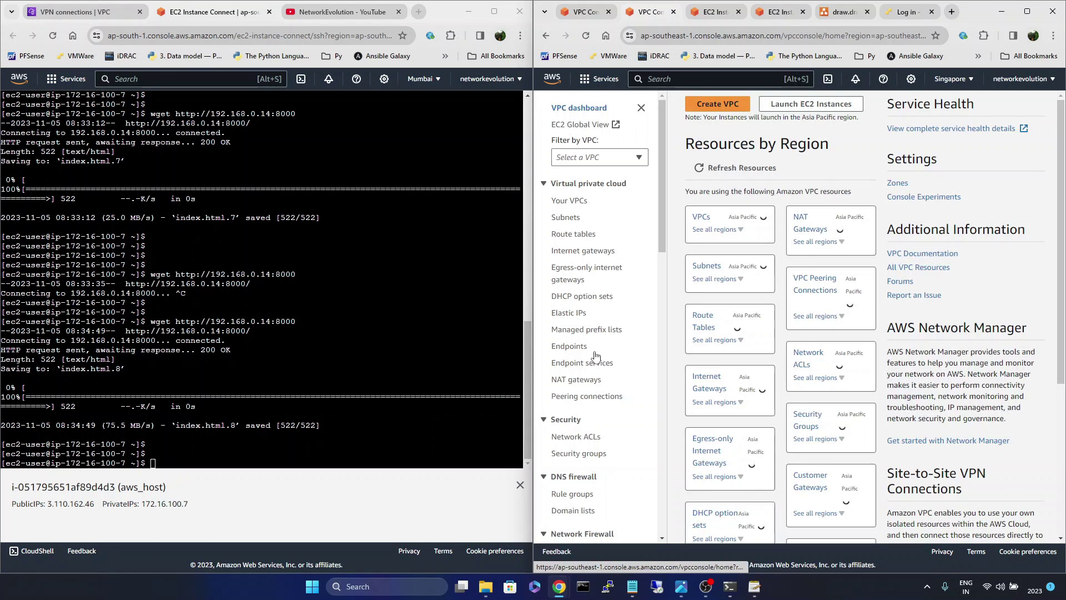
pyautogui.scroll(-3, 588, 245)
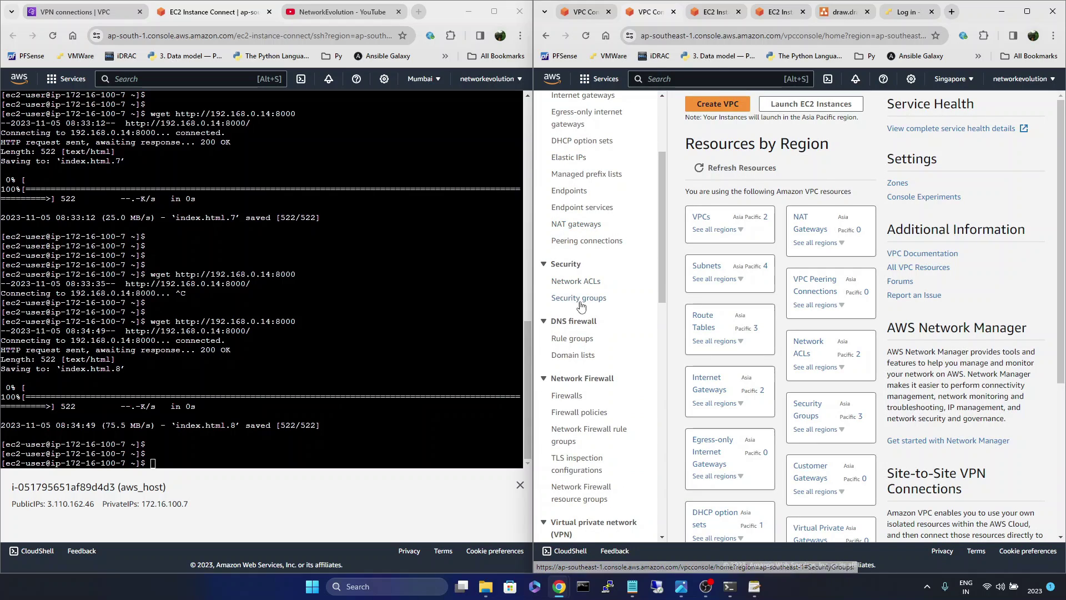
pyautogui.click(578, 299)
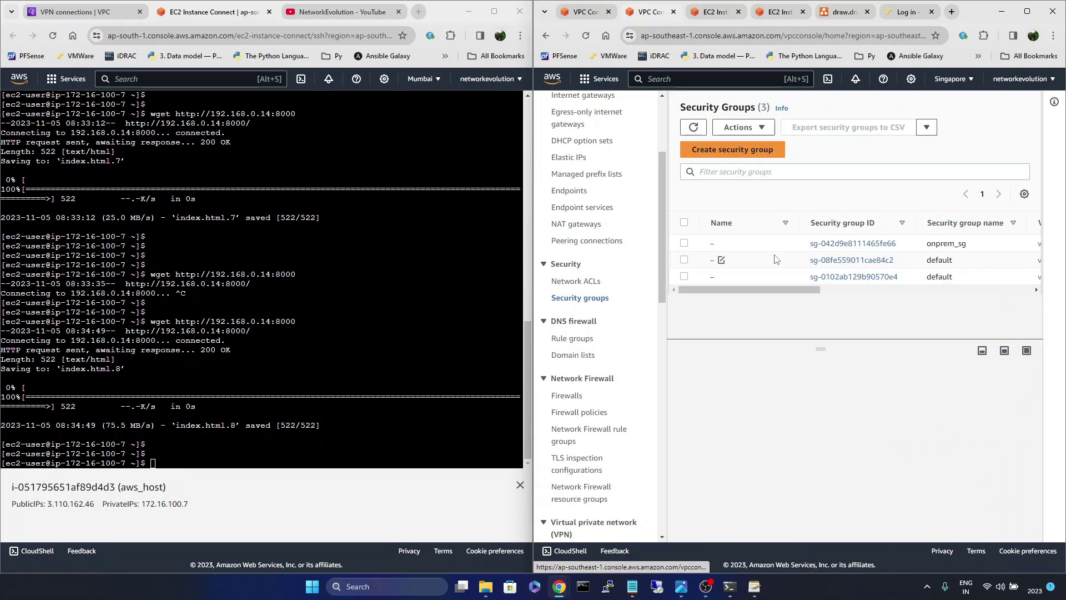
pyautogui.moveTo(785, 289); pyautogui.dragTo(809, 289)
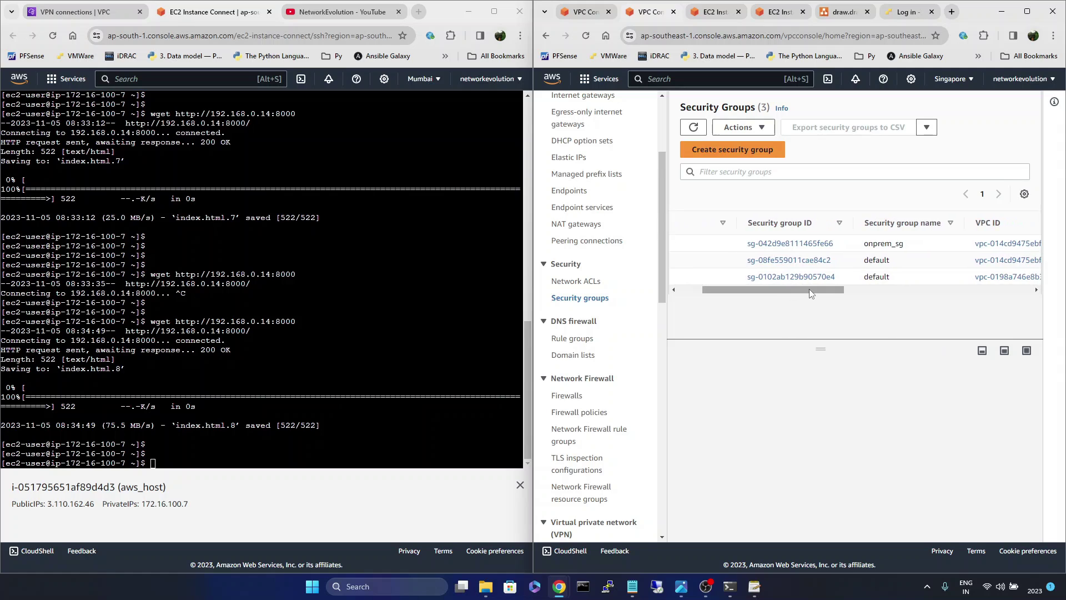
pyautogui.click(796, 243)
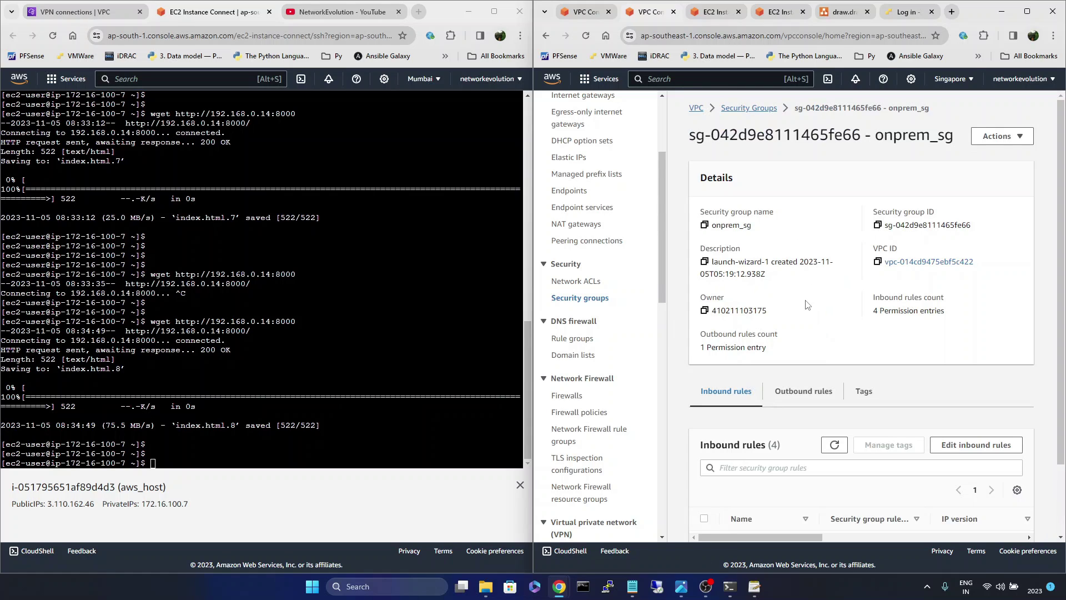
# Examine the protocols, port ranges and sources of the onprem_sg inbound rules, including the 172.16.100.0/24 rule.
pyautogui.scroll(-2, 811, 266)
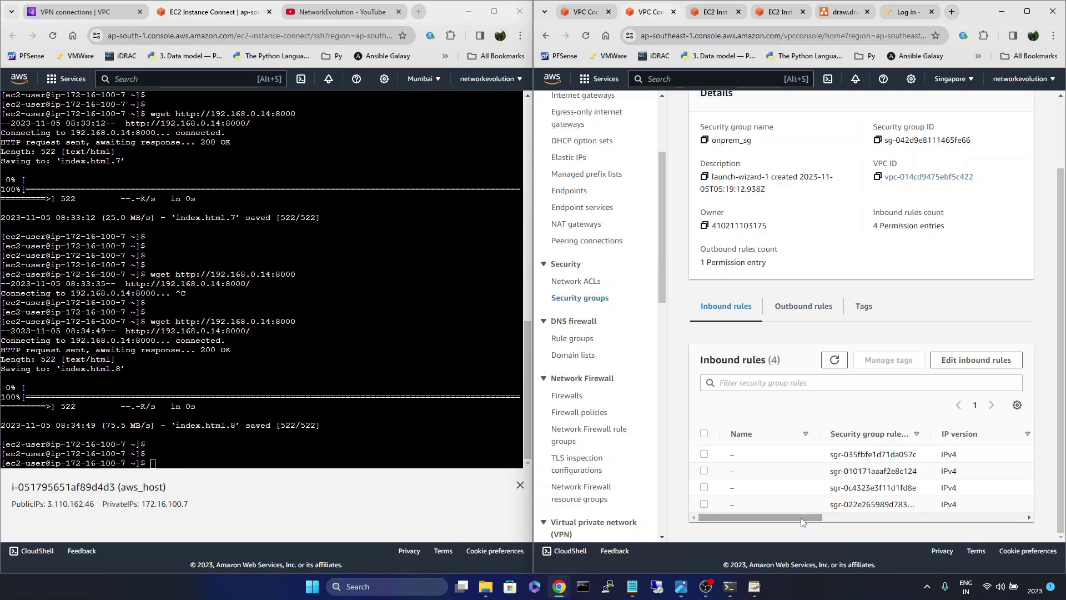
pyautogui.moveTo(800, 518); pyautogui.dragTo(872, 507)
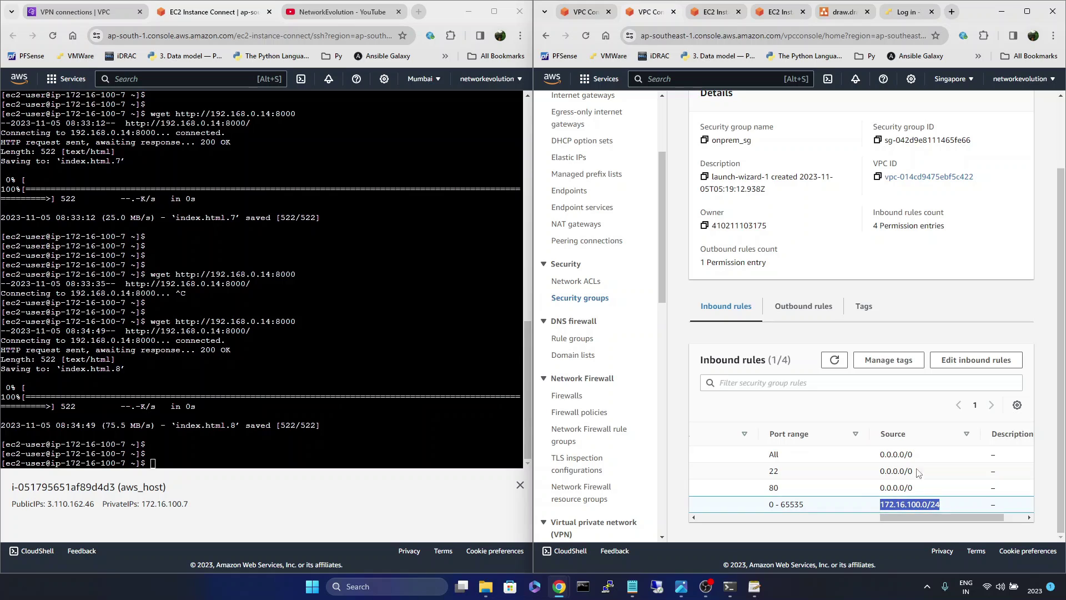
pyautogui.hscroll(-8, 902, 487)
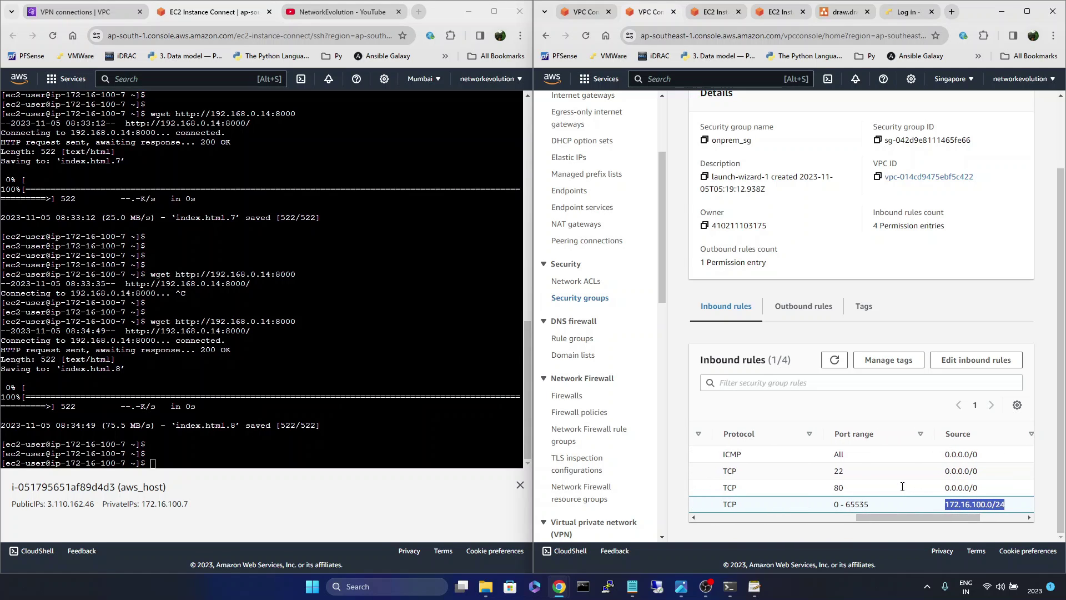
pyautogui.hscroll(8, 954, 503)
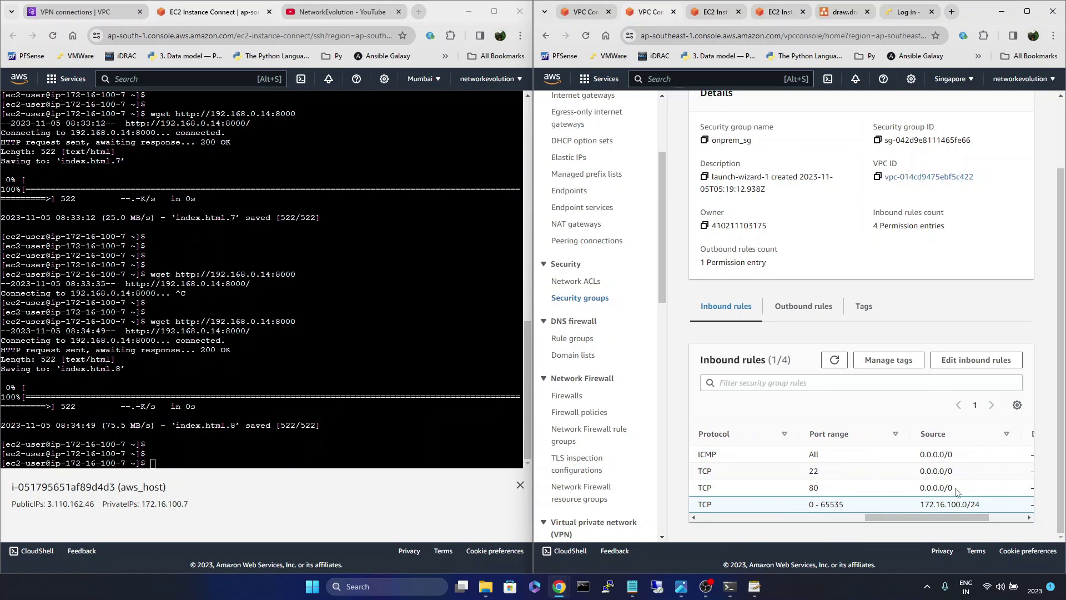
pyautogui.scroll(3, 893, 333)
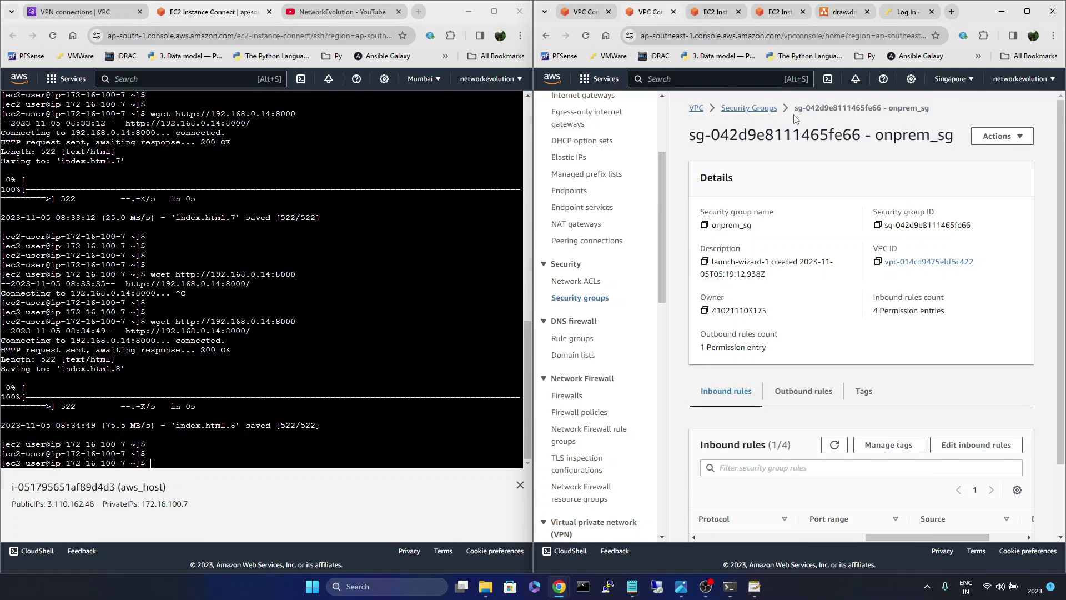
pyautogui.scroll(1, 602, 201)
pyautogui.scroll(2, 602, 201)
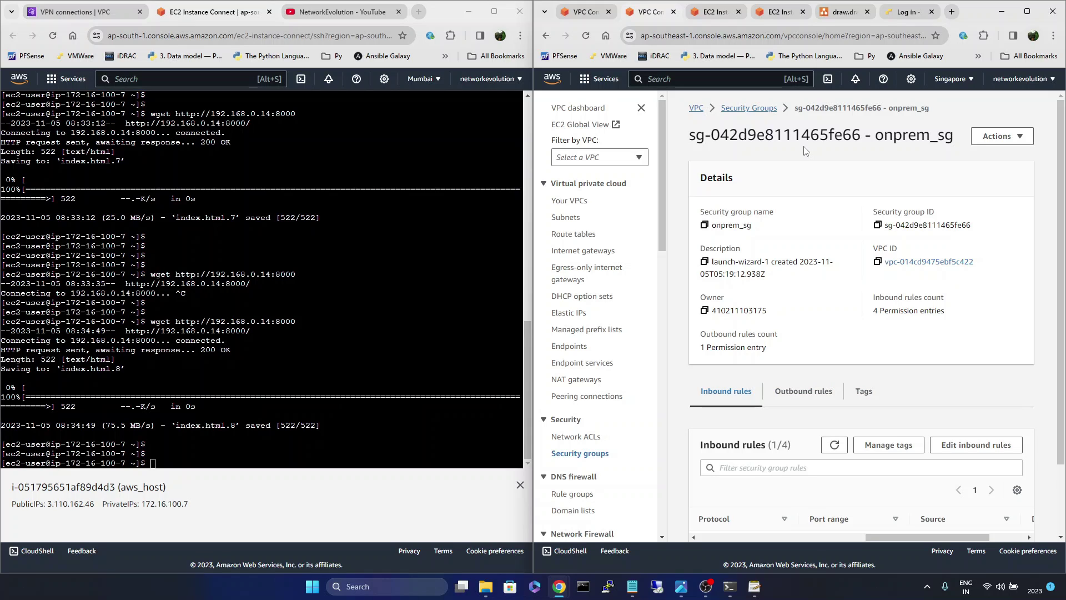
# Open the onprem_vpn-rtb-public route table in Singapore and examine its route for destination 172.16.100.0/24.
pyautogui.click(576, 235)
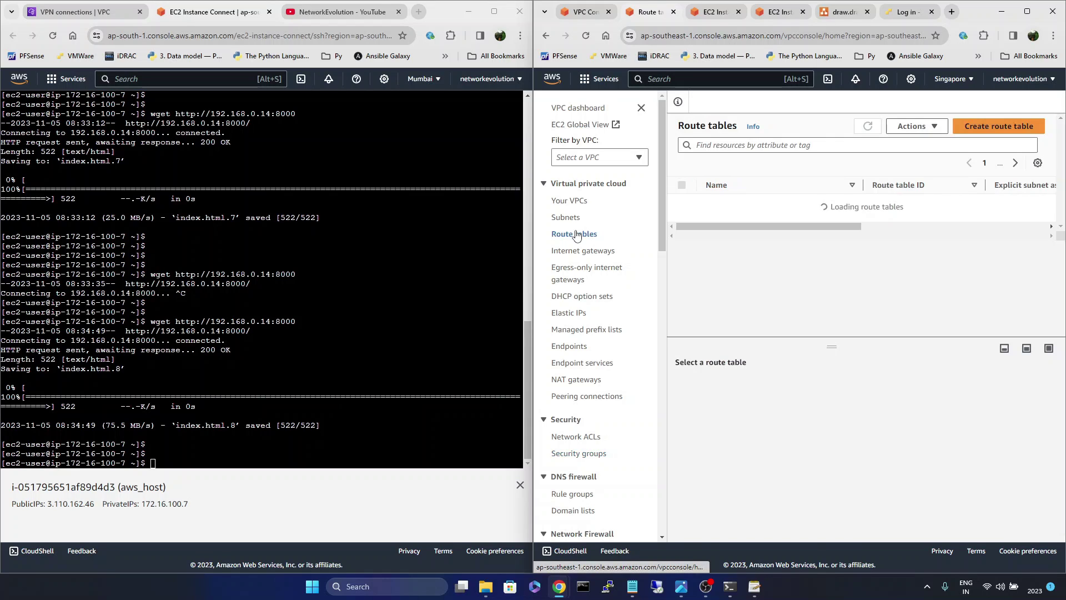
pyautogui.moveTo(796, 256)
pyautogui.mouseDown()
pyautogui.moveTo(988, 254)
pyautogui.moveTo(794, 255)
pyautogui.mouseUp()
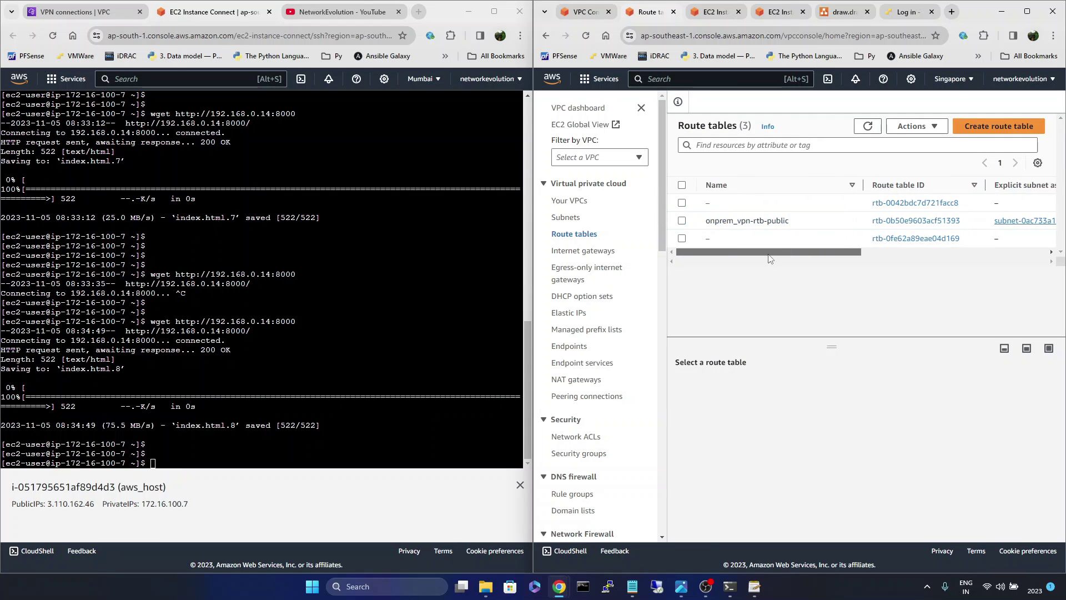
pyautogui.click(919, 221)
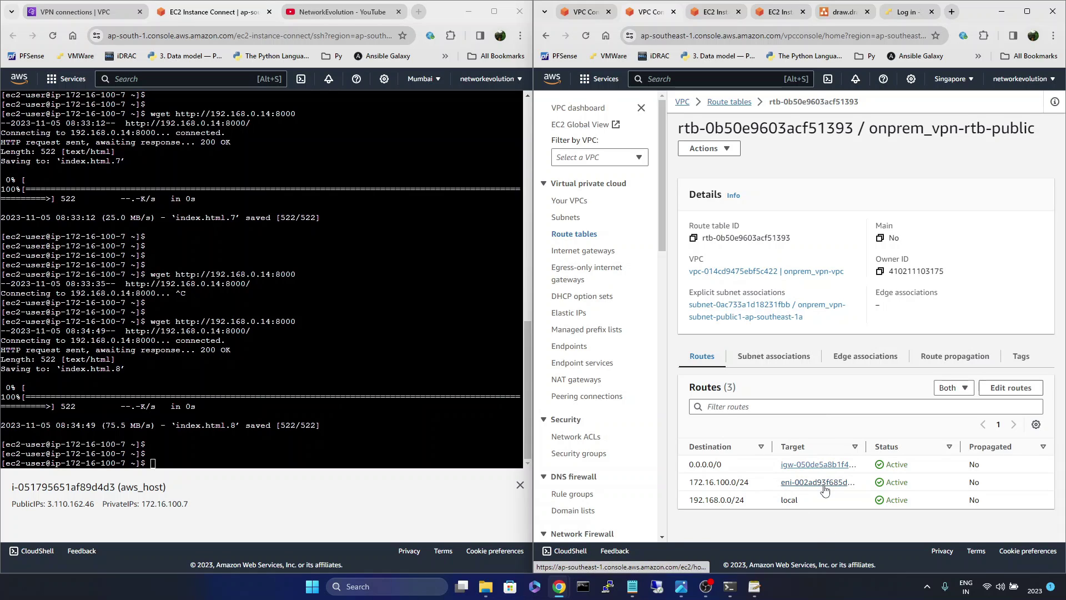
pyautogui.moveTo(749, 481); pyautogui.dragTo(715, 482)
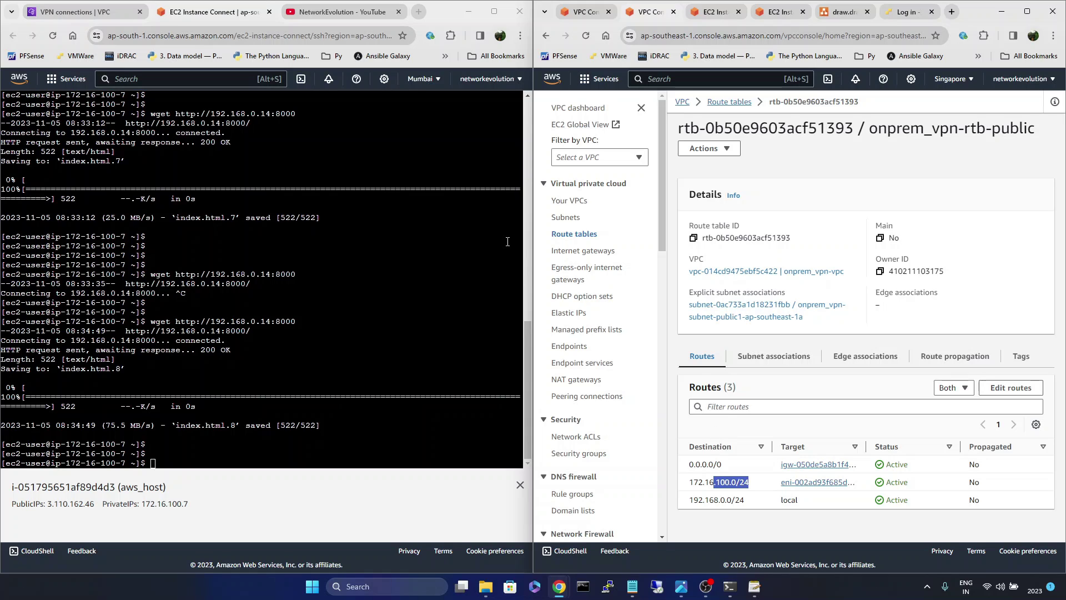
# Switch to the Mumbai VPC console and display its route tables, leaving the configuration download.
pyautogui.click(327, 269)
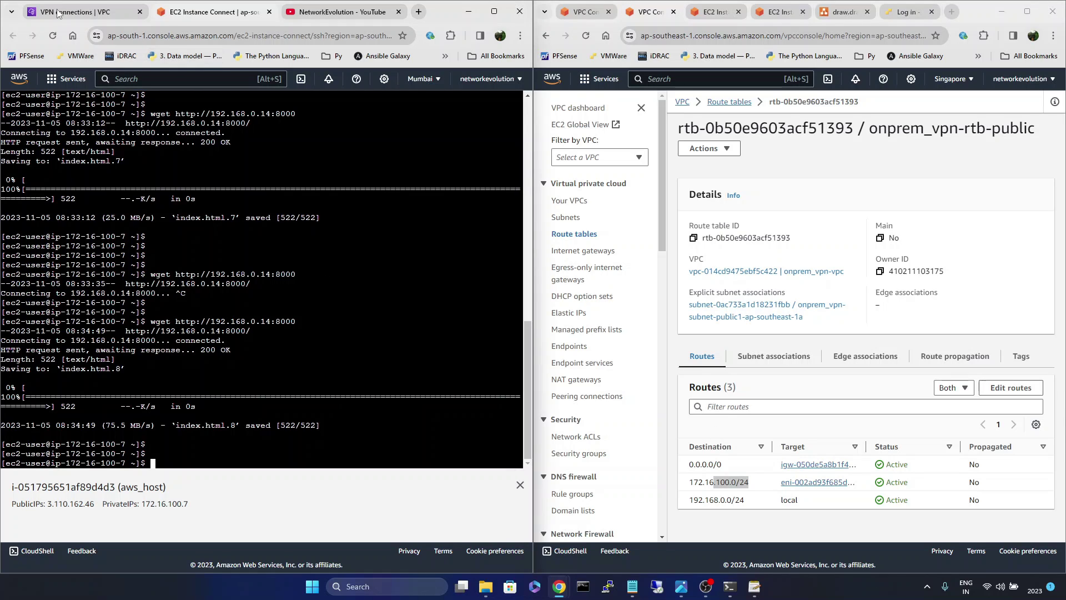
pyautogui.click(111, 12)
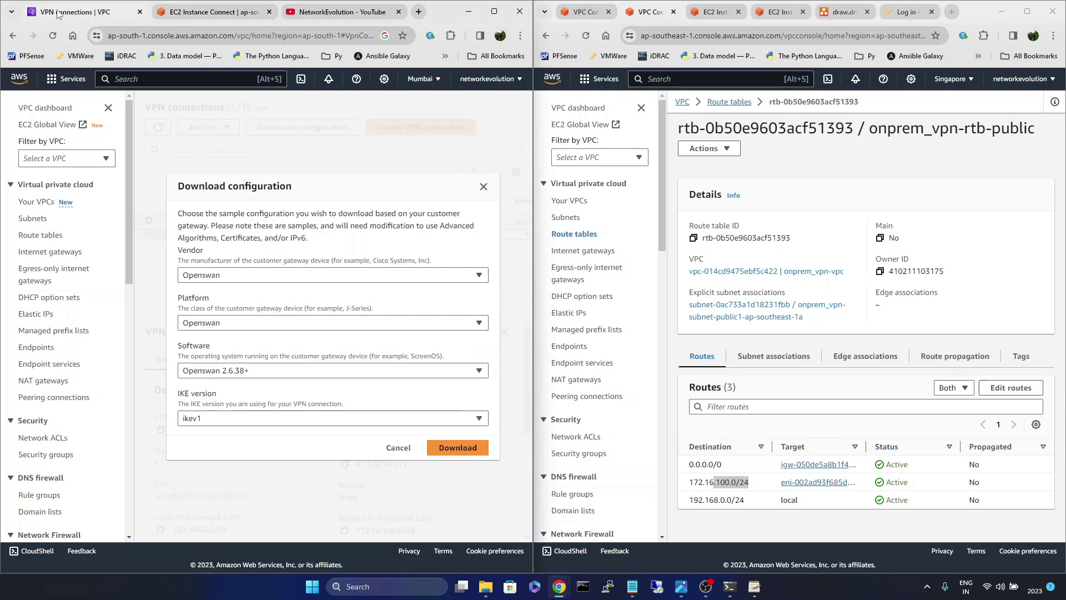
pyautogui.click(30, 235)
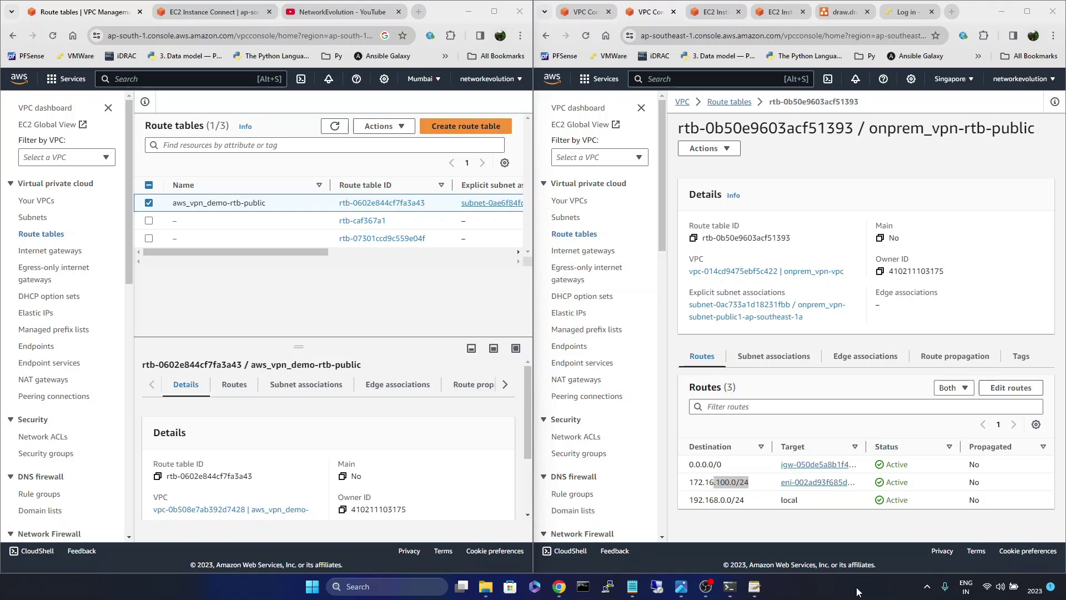
# View the AWS Site to Site VPN diagram in IPSec.jpg, then return to the paired browser windows.
pyautogui.click(681, 586)
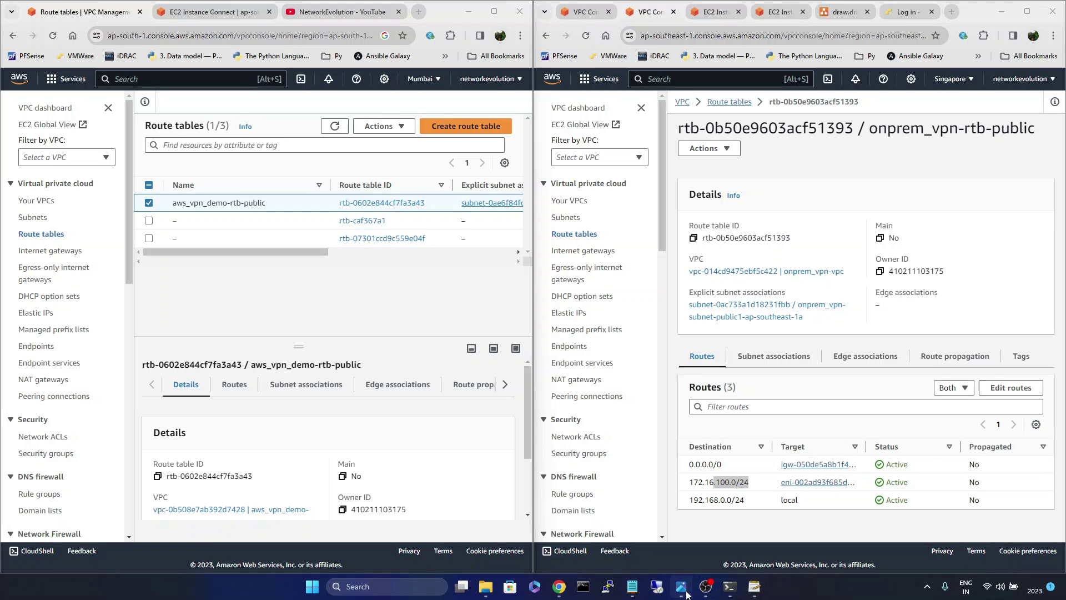
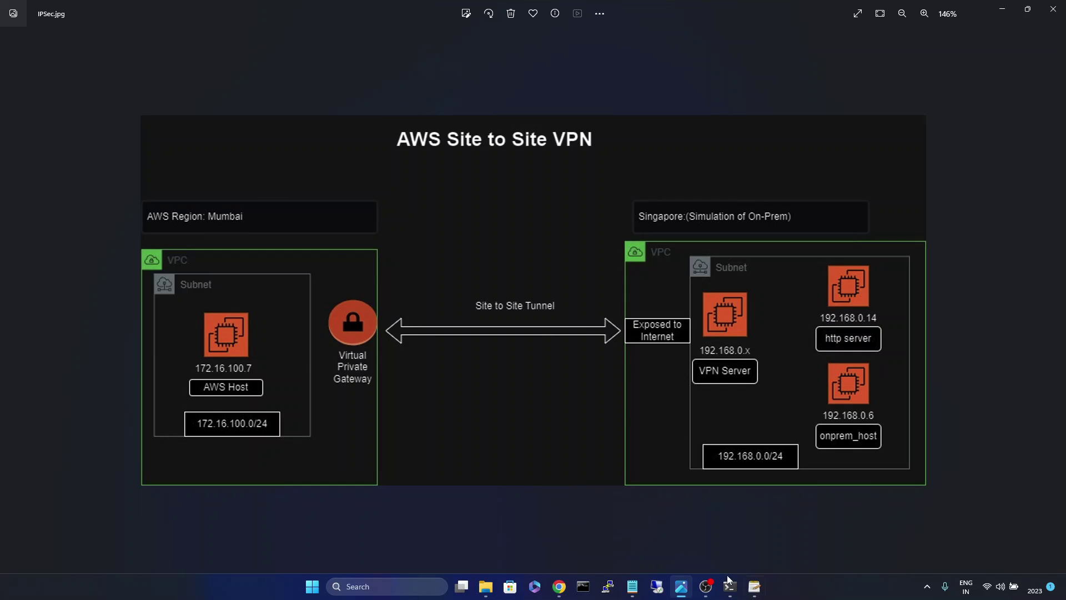
pyautogui.moveTo(560, 586)
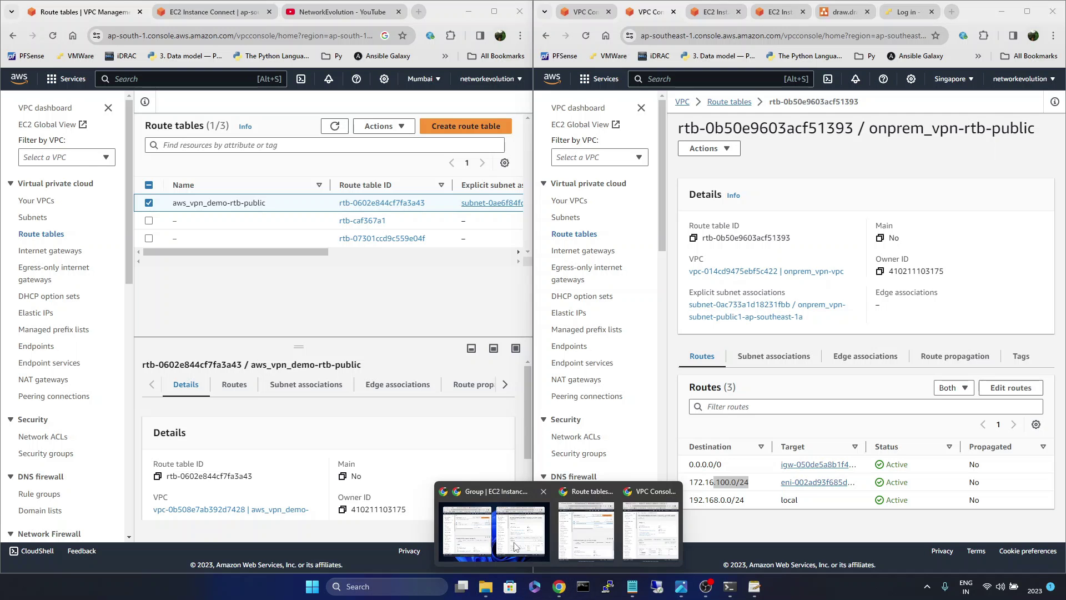
pyautogui.click(514, 547)
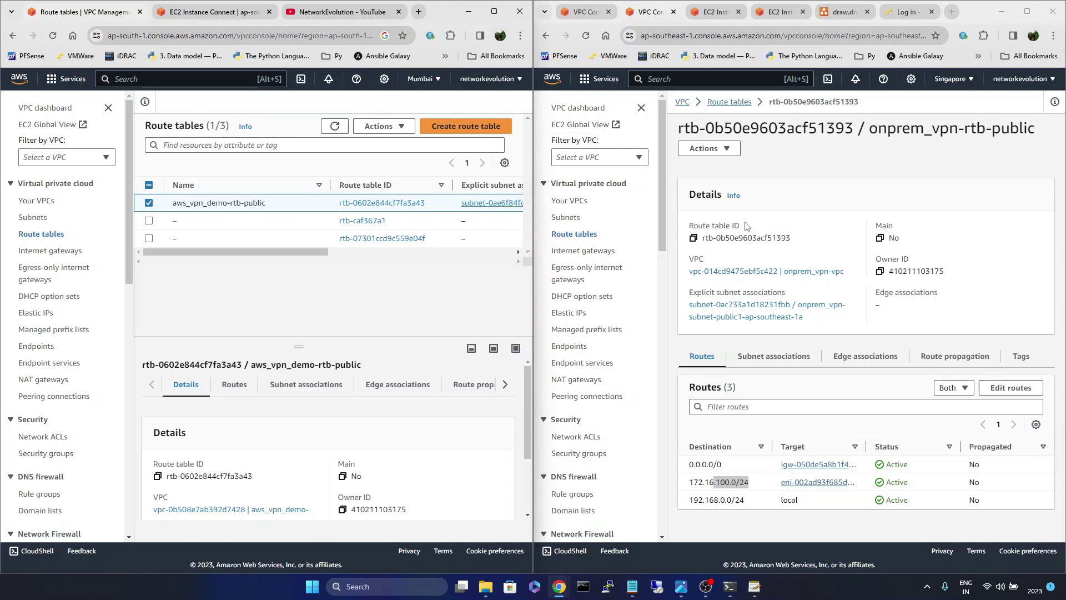
# Terminate the vpn_server instance from the EC2 instances list in Singapore.
pyautogui.click(600, 79)
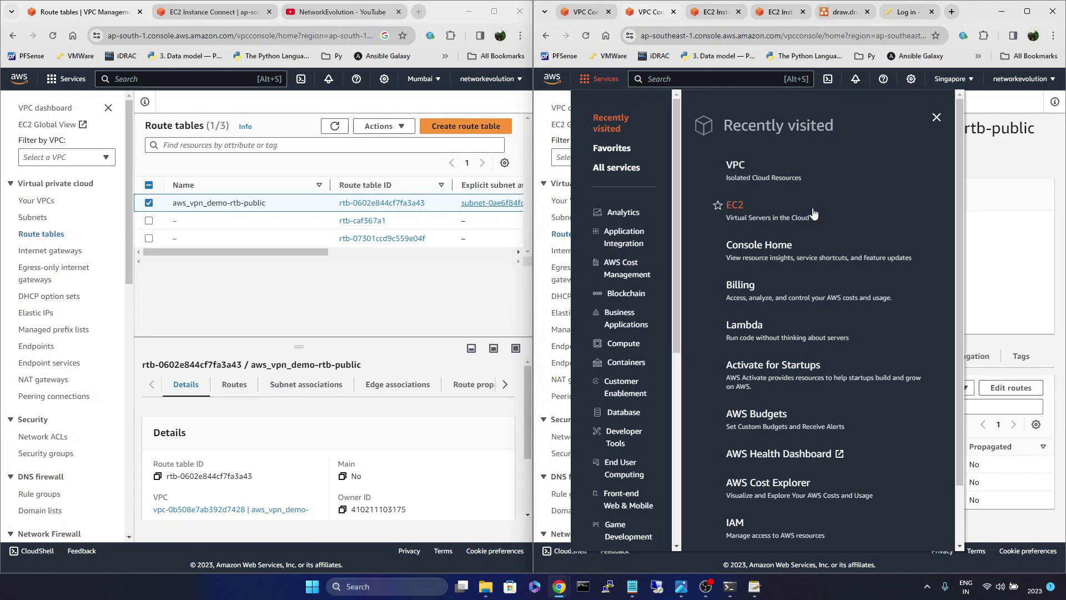
pyautogui.click(736, 207)
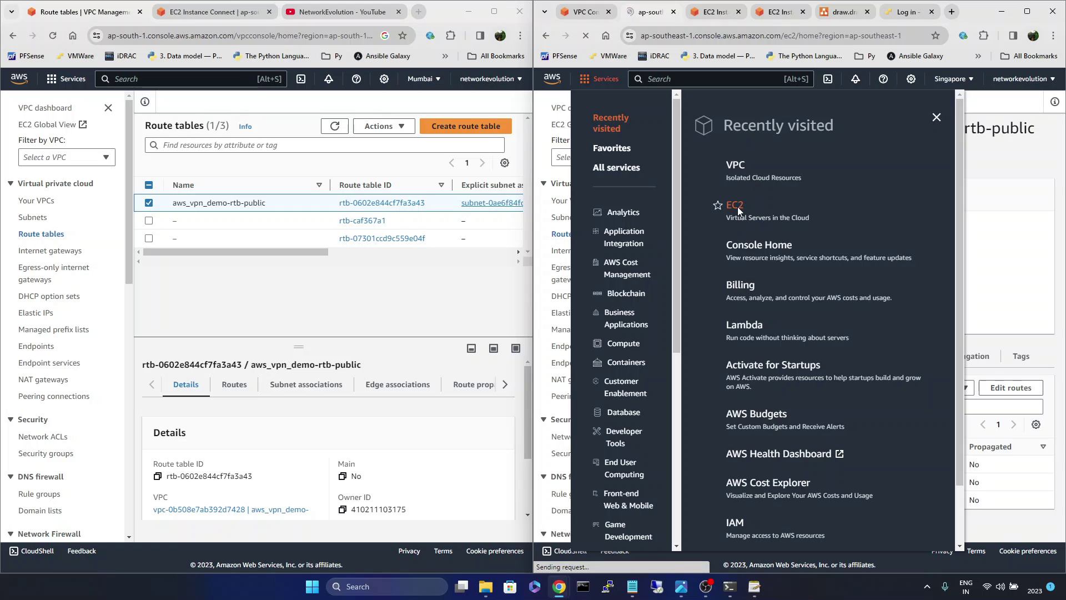
pyautogui.click(566, 184)
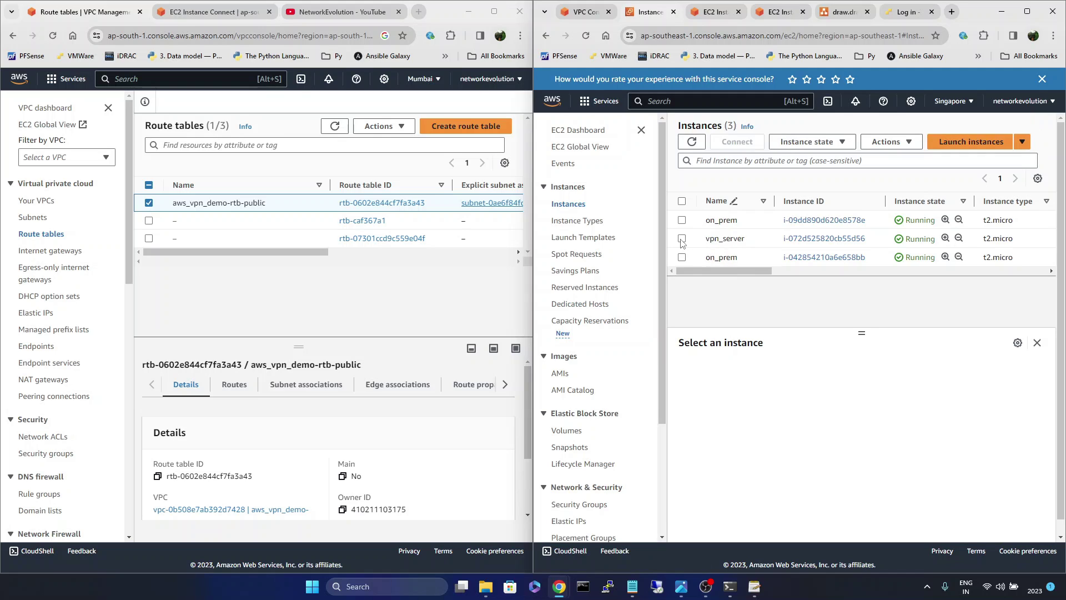
pyautogui.click(682, 239)
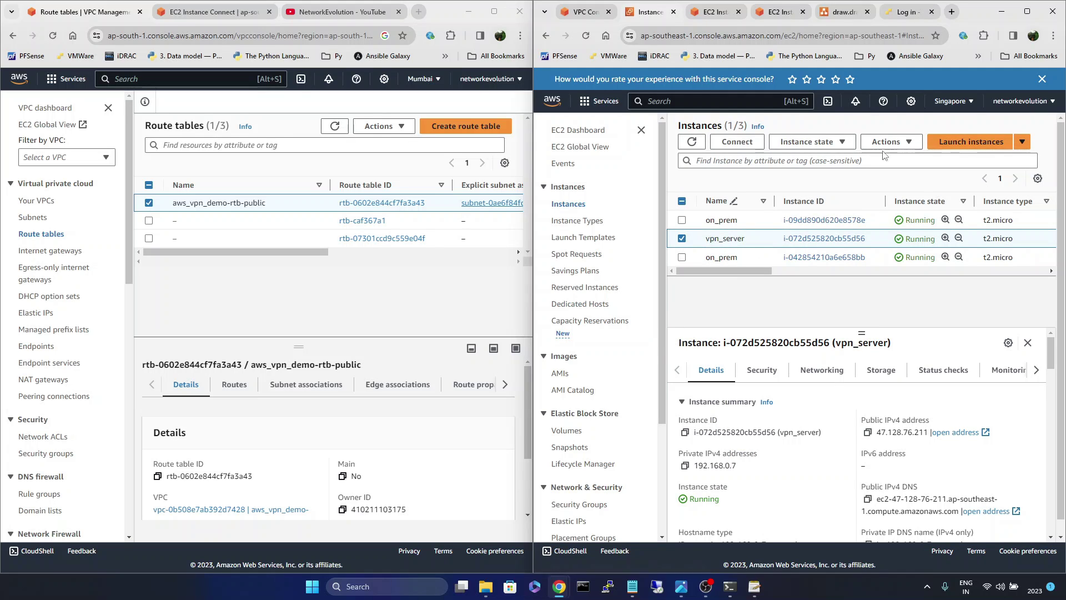
pyautogui.click(844, 143)
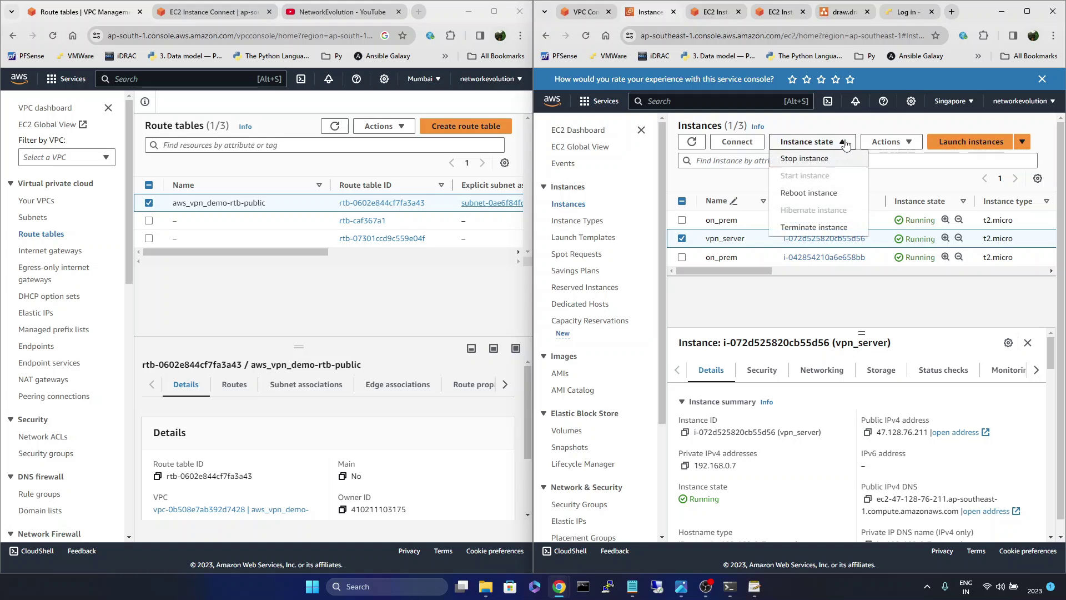
pyautogui.click(822, 228)
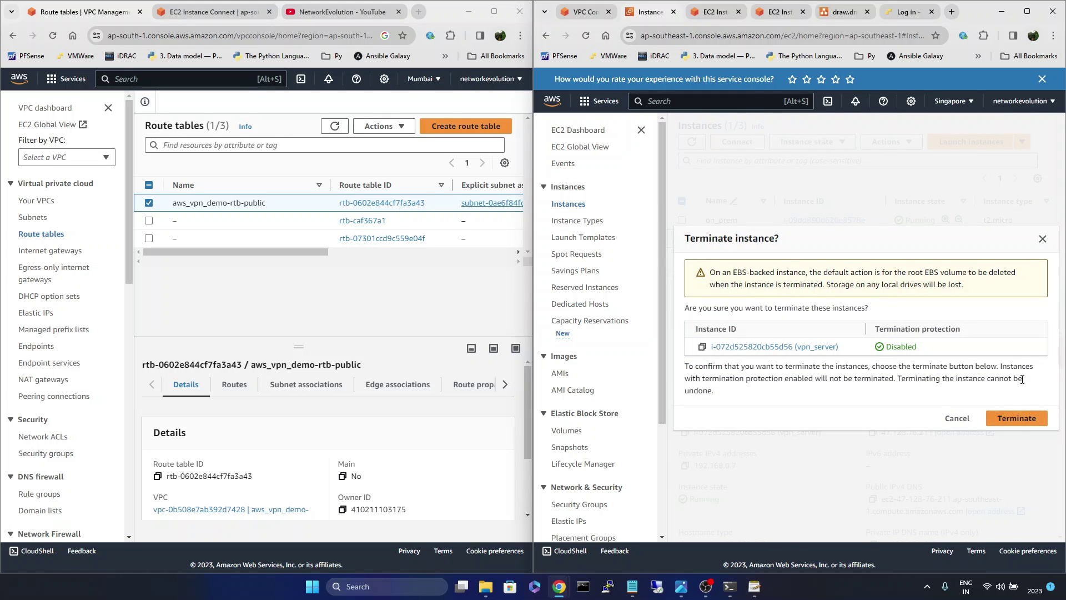
pyautogui.click(1016, 418)
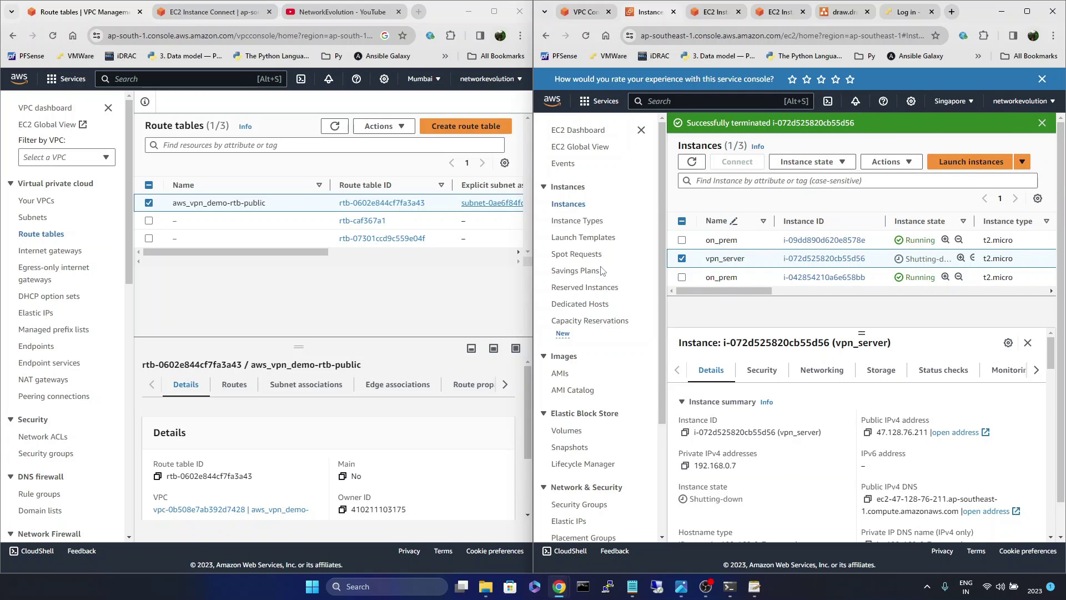
# Return to the Singapore VPC console and open the onprem_vpn-rtb-public route table.
pyautogui.scroll(-3, 601, 270)
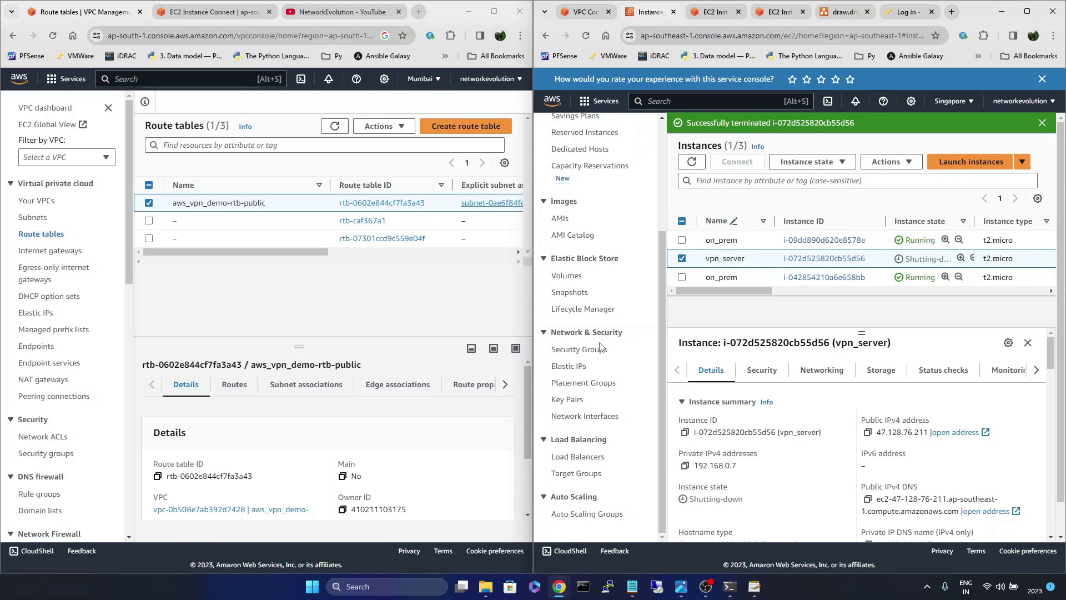
pyautogui.scroll(5, 602, 333)
pyautogui.click(594, 101)
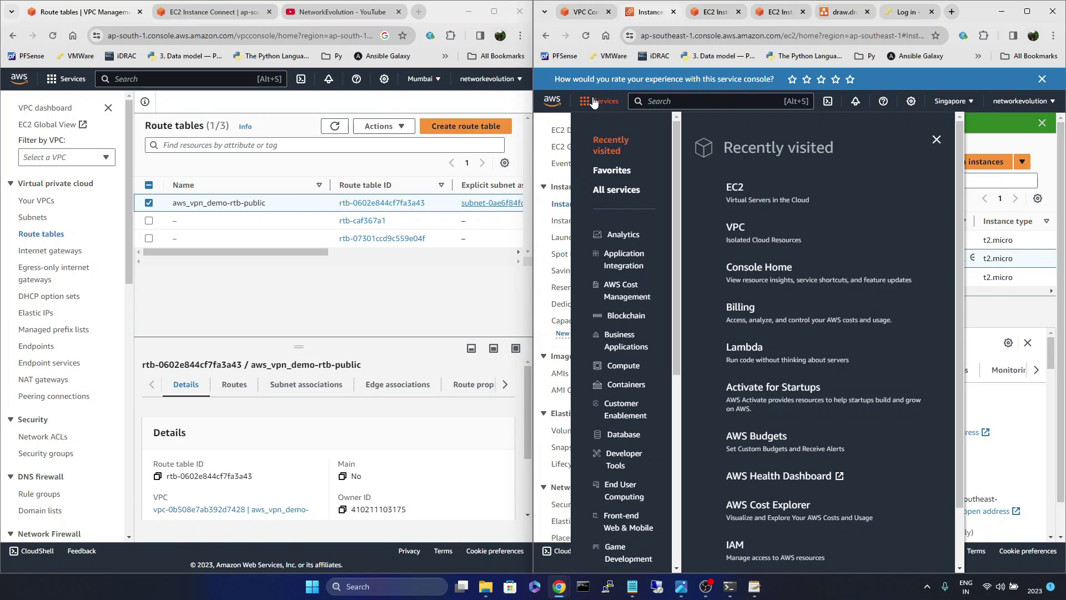
pyautogui.click(736, 228)
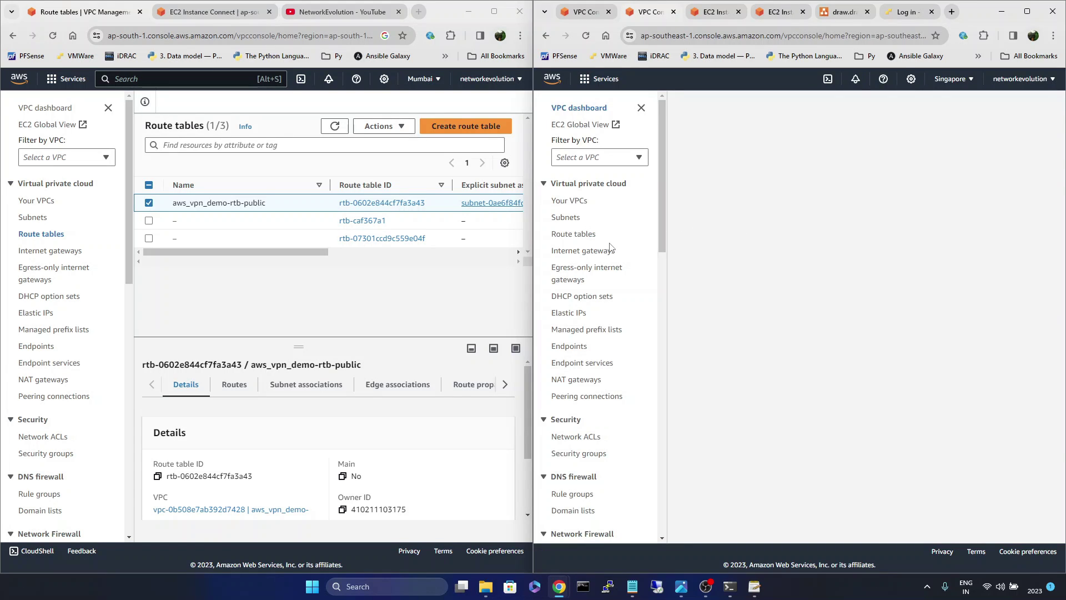
pyautogui.click(582, 233)
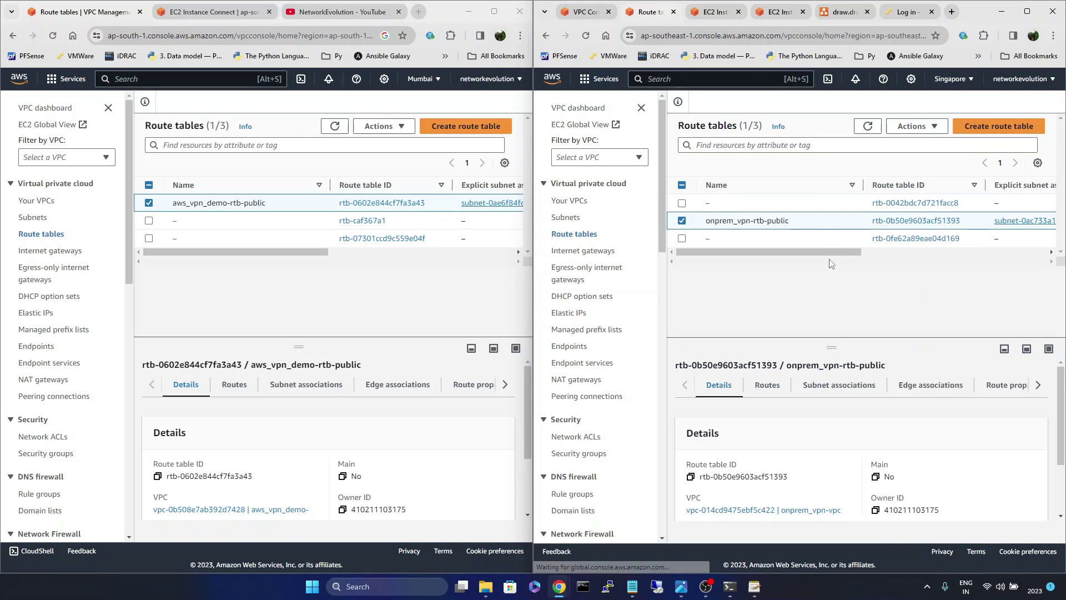
pyautogui.click(937, 221)
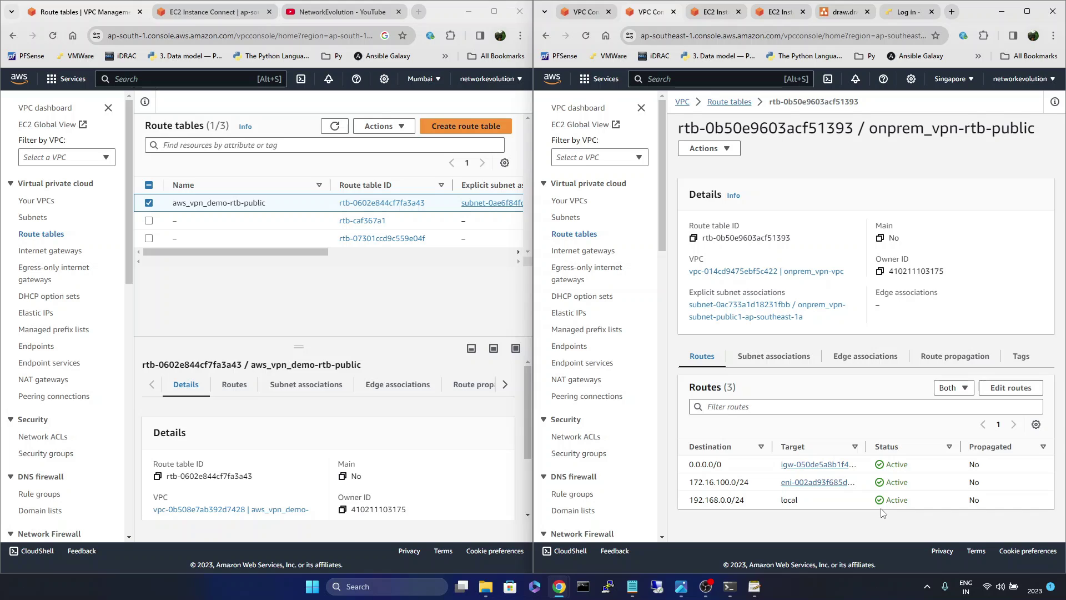
# Remove the 172.16.100.0/24 network interface route from onprem_vpn-rtb-public and save the changes.
pyautogui.click(1019, 388)
pyautogui.scroll(-2, 831, 365)
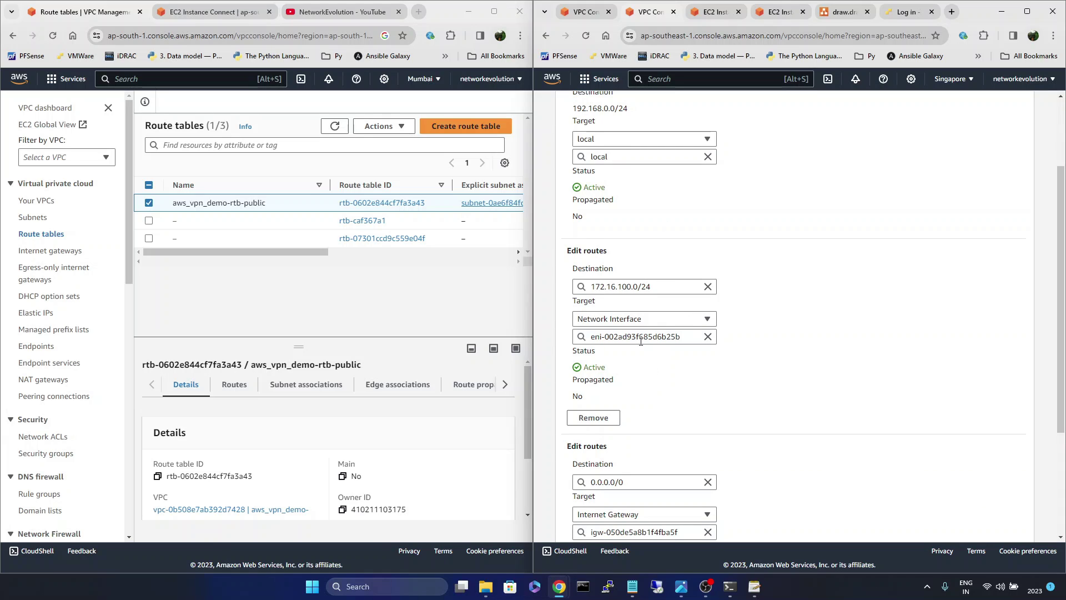
pyautogui.scroll(2, 668, 434)
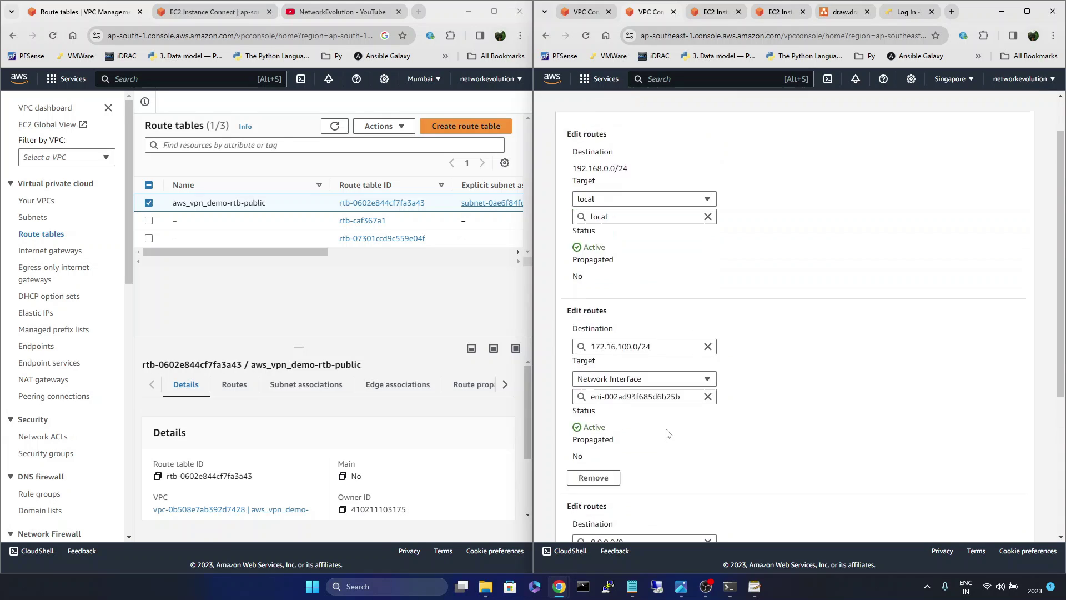
pyautogui.scroll(-5, 692, 310)
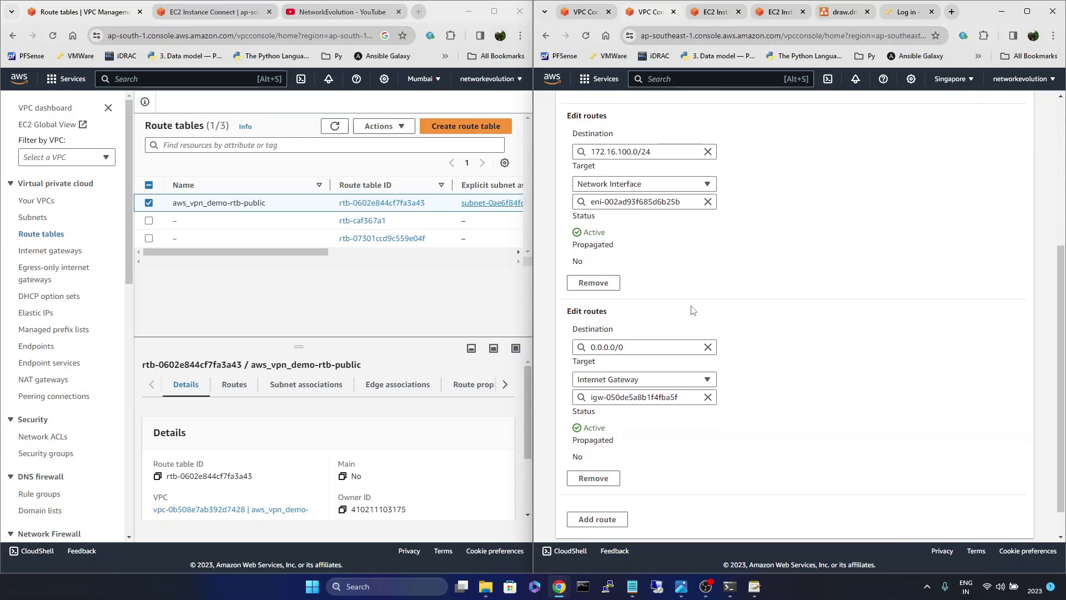
pyautogui.click(593, 275)
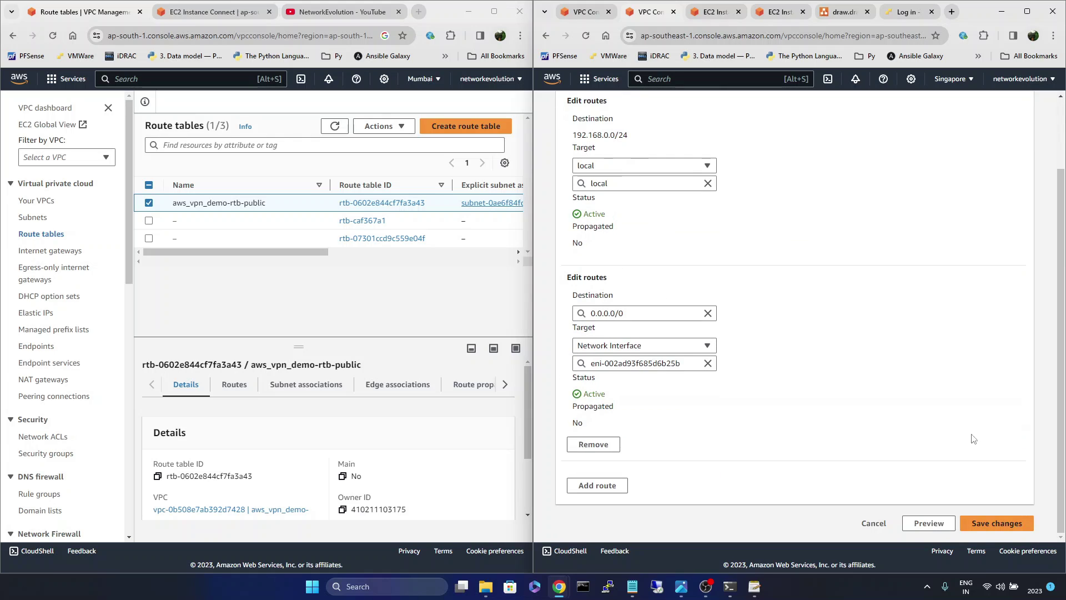
pyautogui.click(1009, 523)
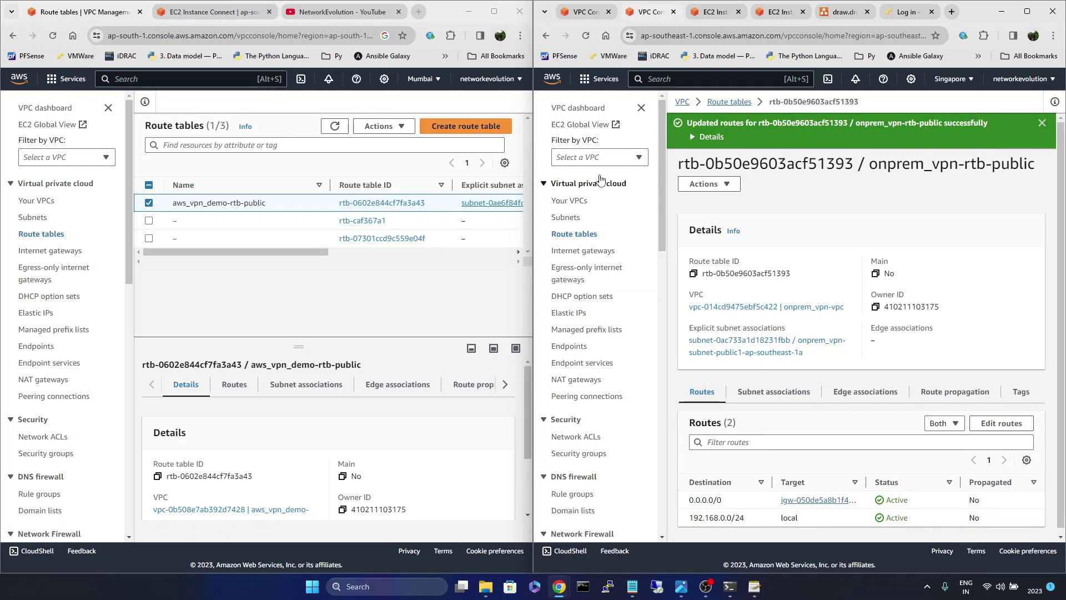
# Delete the to_onprem site-to-site VPN connection in the Mumbai region, confirming with "delete".
pyautogui.click(220, 289)
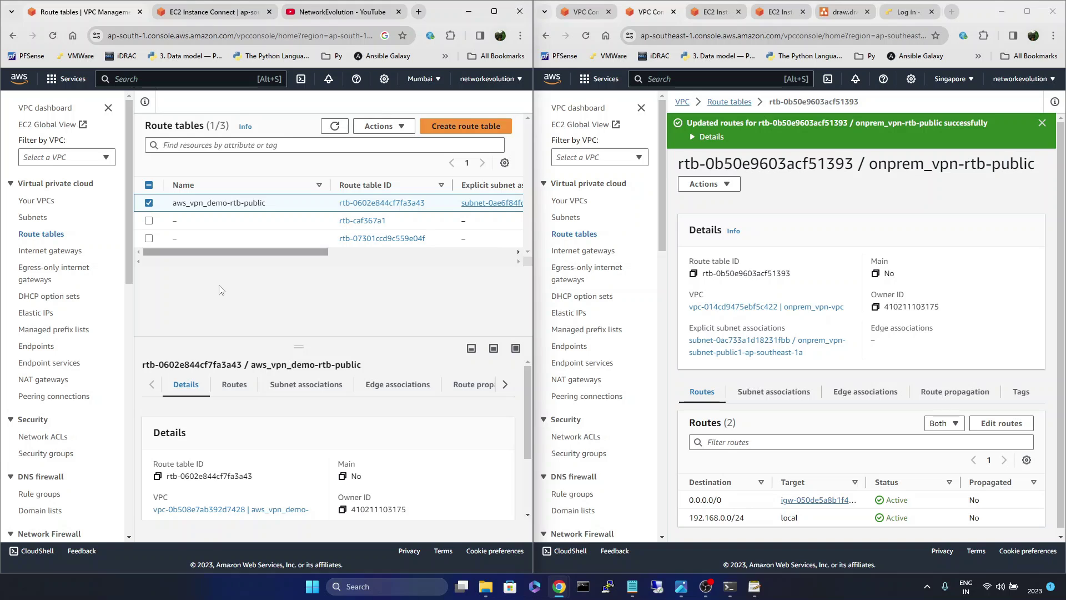
pyautogui.scroll(-7, 60, 346)
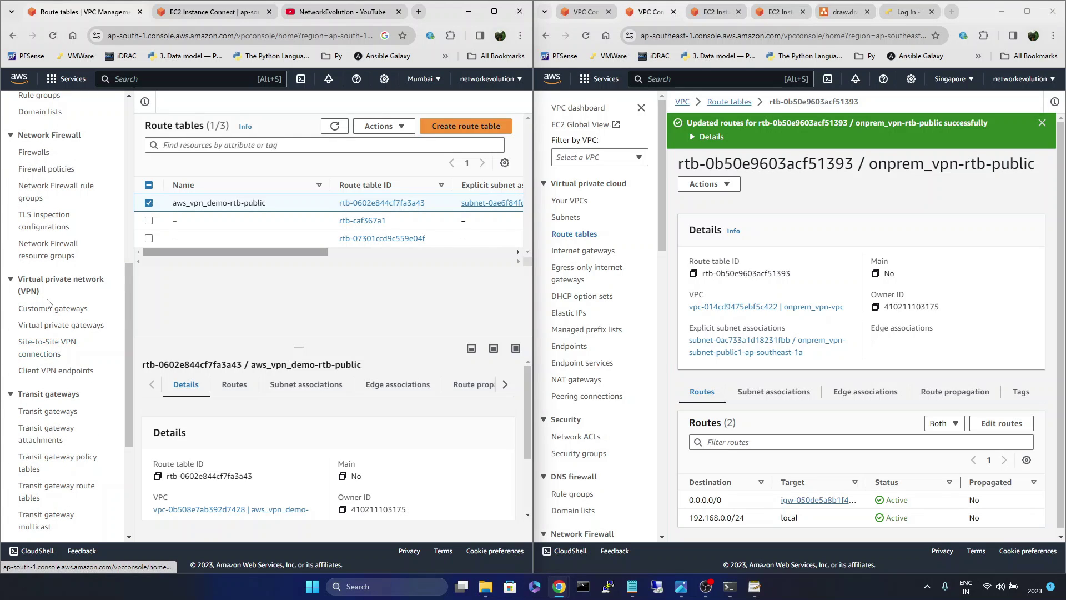
pyautogui.click(50, 350)
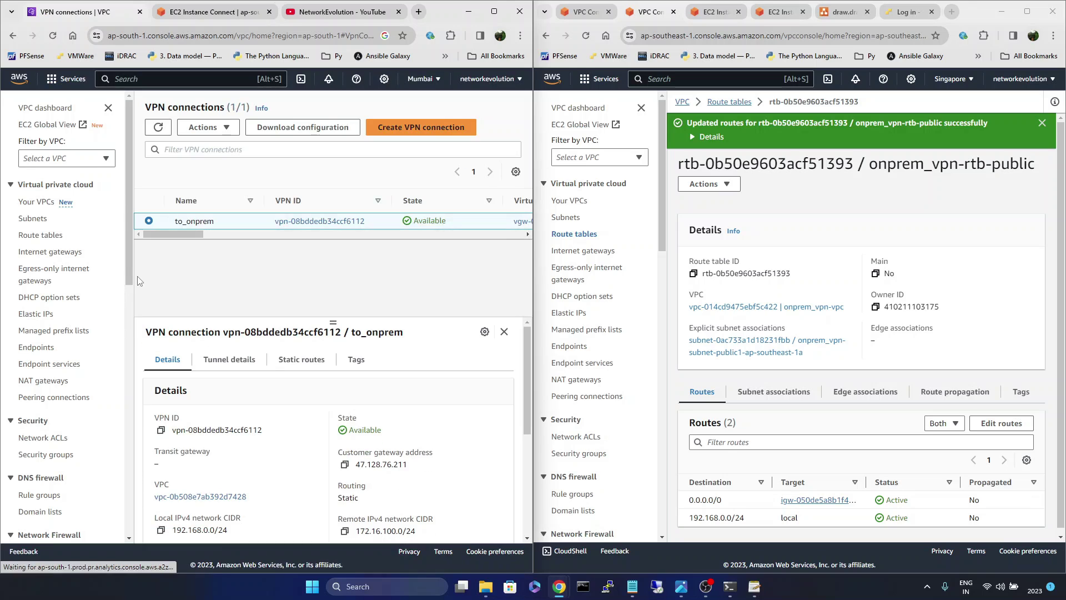
pyautogui.scroll(-7, 74, 407)
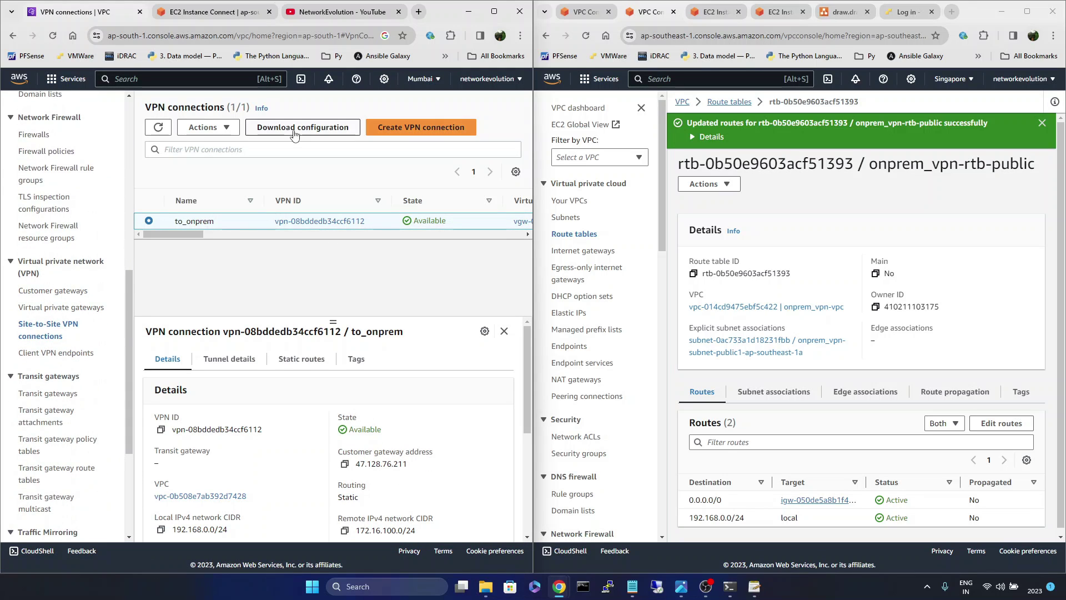
pyautogui.click(223, 131)
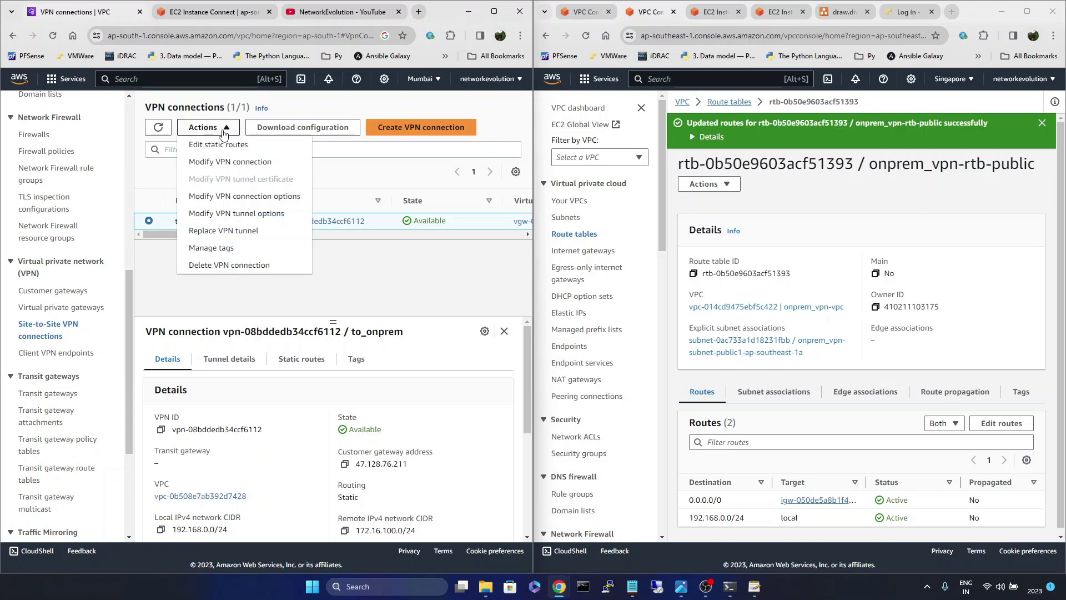
pyautogui.click(238, 265)
pyautogui.click(316, 363)
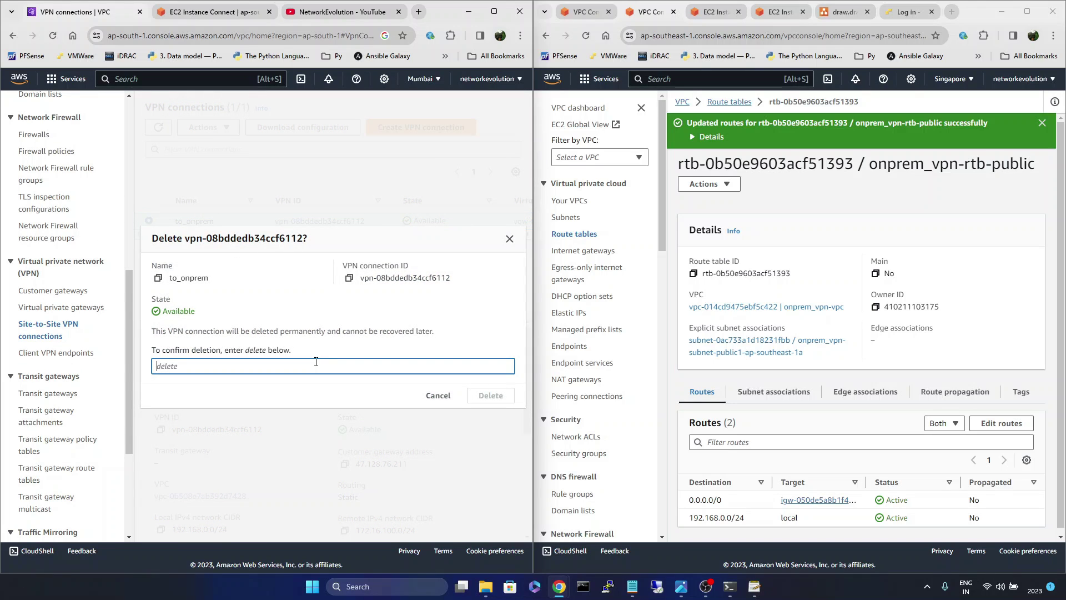
pyautogui.write('delete')
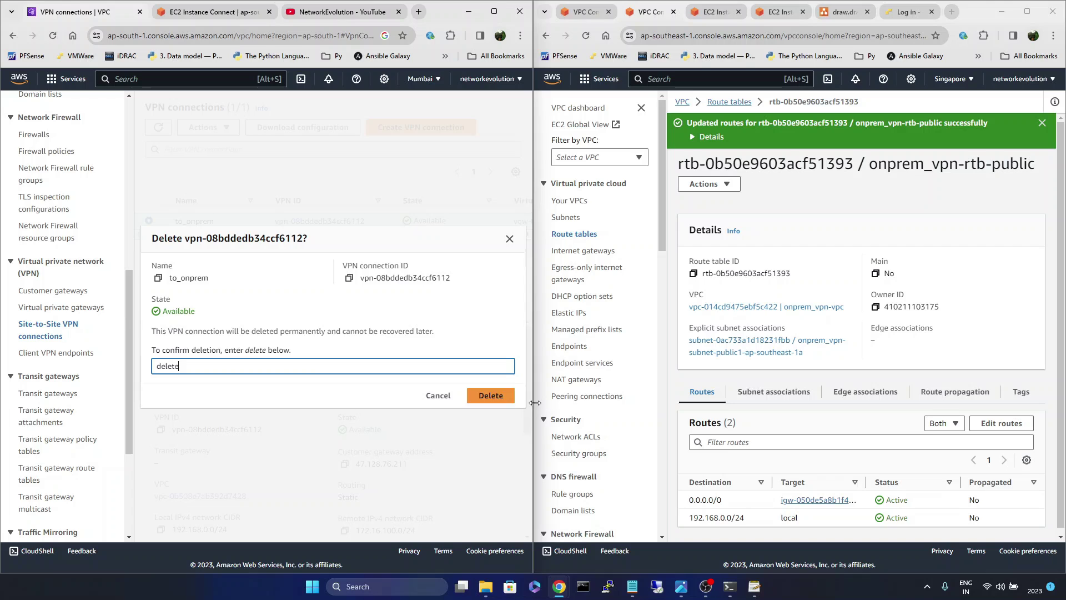
pyautogui.click(494, 399)
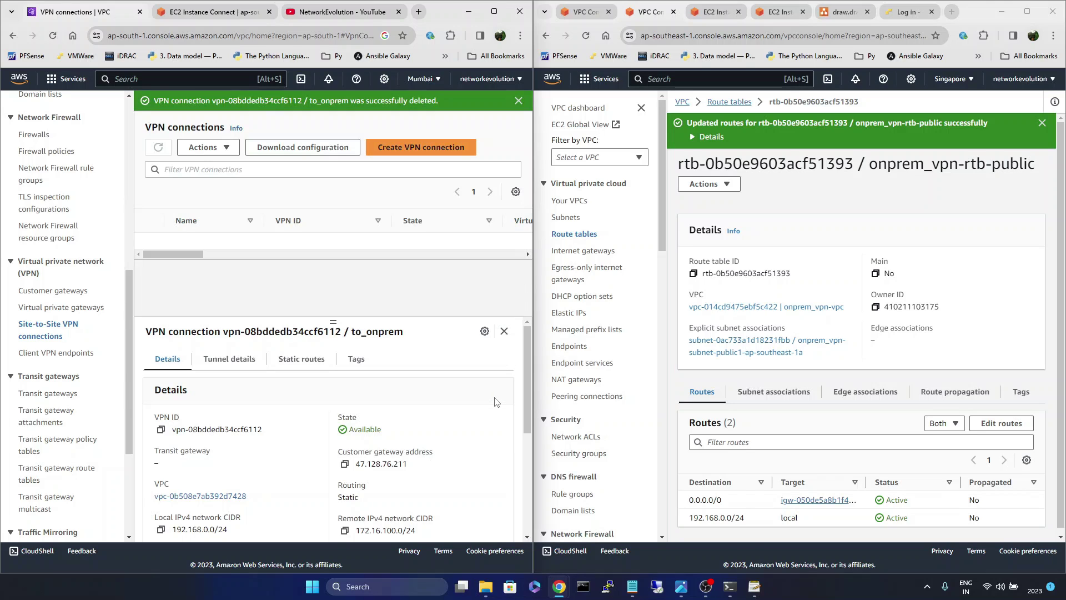
# Delete the onprem_cg customer gateway in Mumbai, confirming with "delete".
pyautogui.click(62, 290)
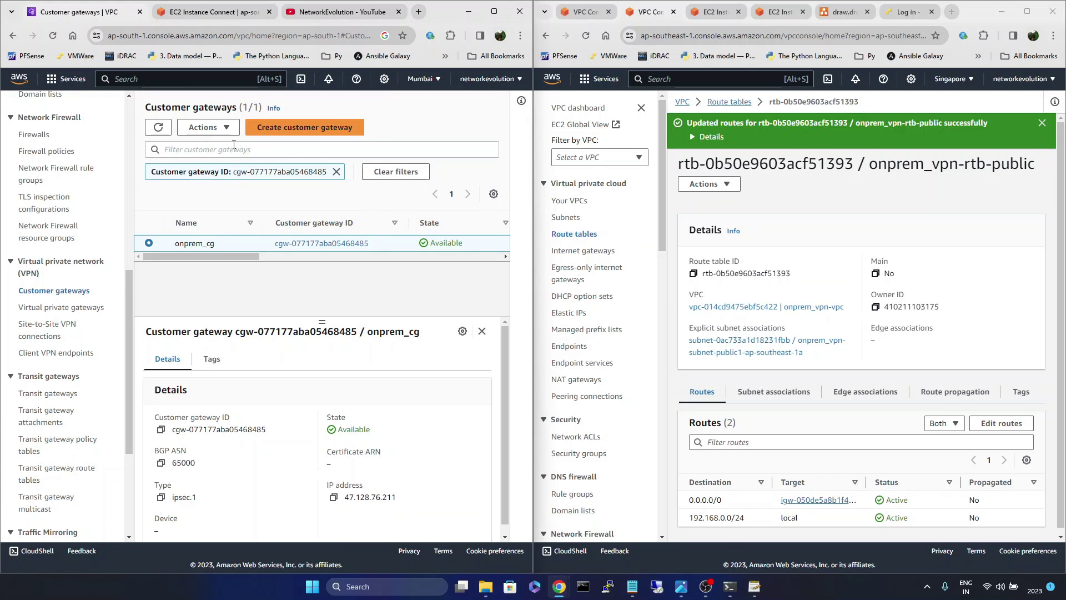
pyautogui.click(206, 129)
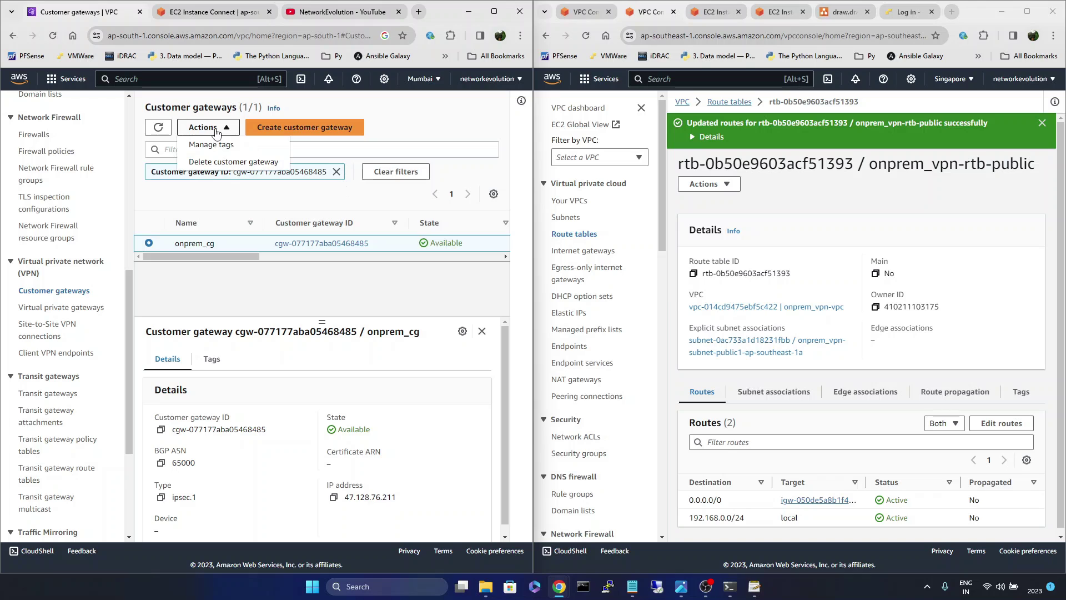
pyautogui.click(226, 163)
pyautogui.click(272, 368)
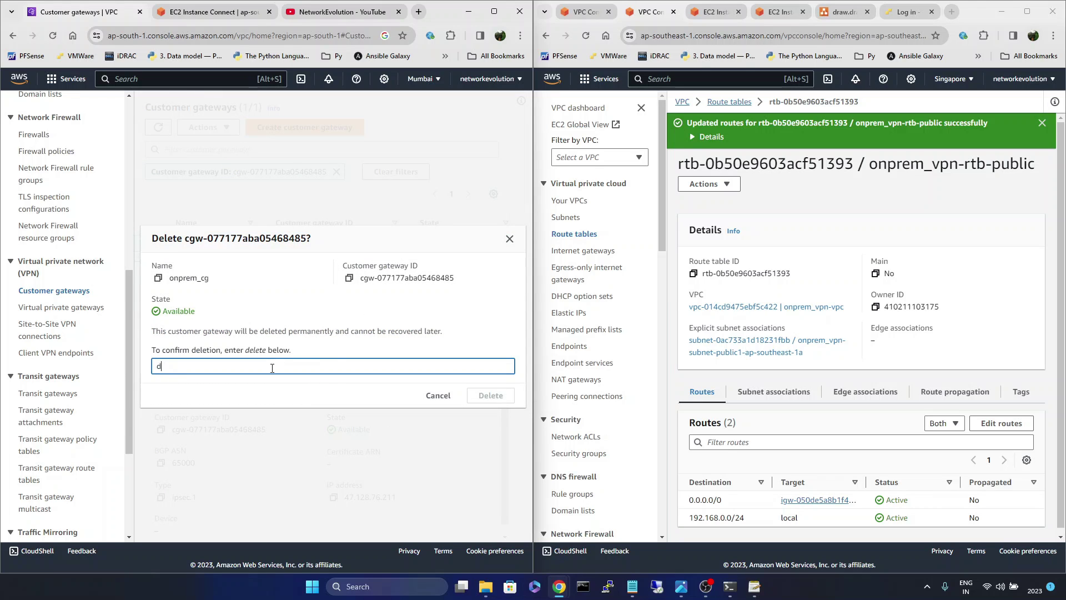
pyautogui.write('delete')
pyautogui.click(490, 395)
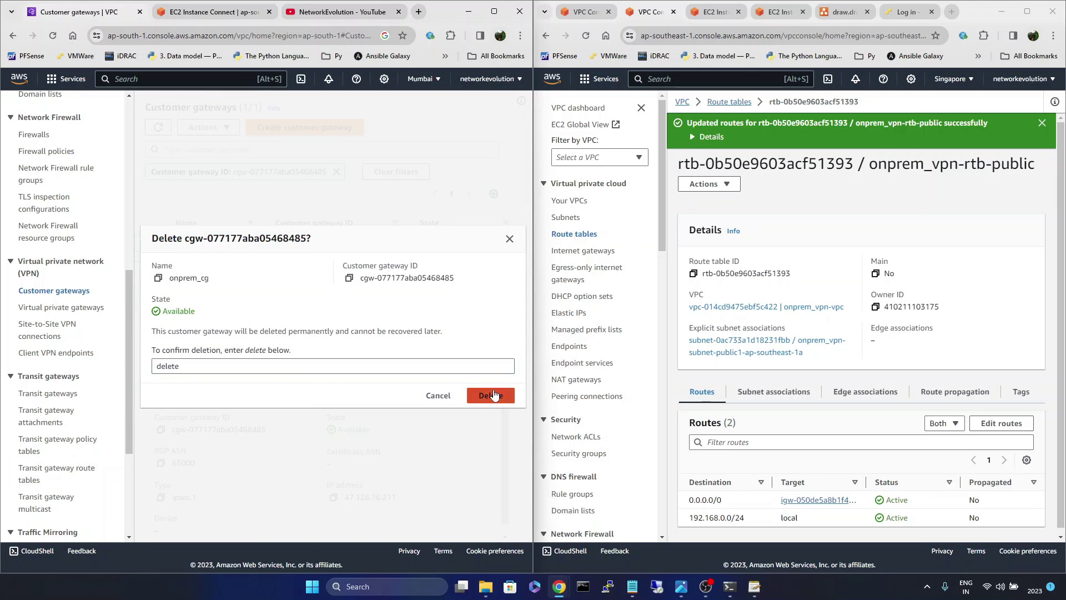
# Detach the onprem_vpn_vpg virtual private gateway from its VPC in Mumbai.
pyautogui.click(50, 309)
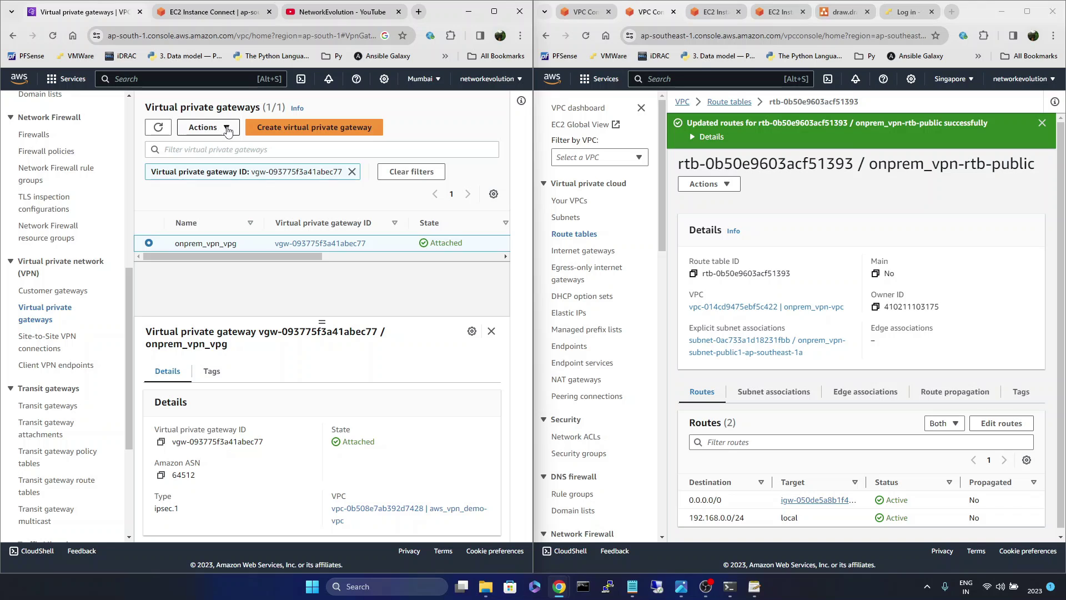
pyautogui.click(210, 127)
pyautogui.click(233, 163)
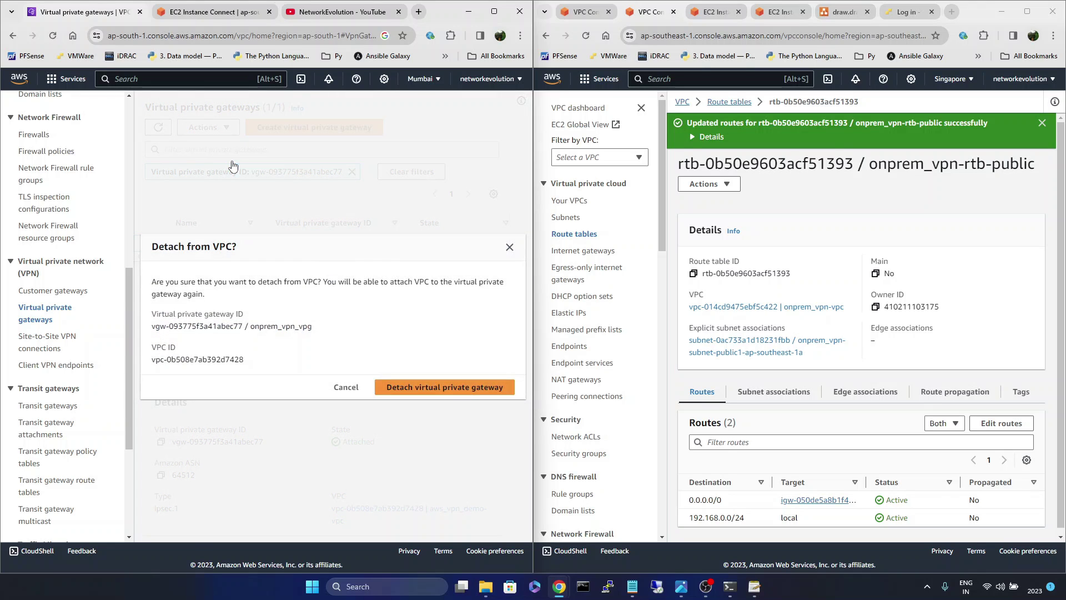
pyautogui.click(463, 390)
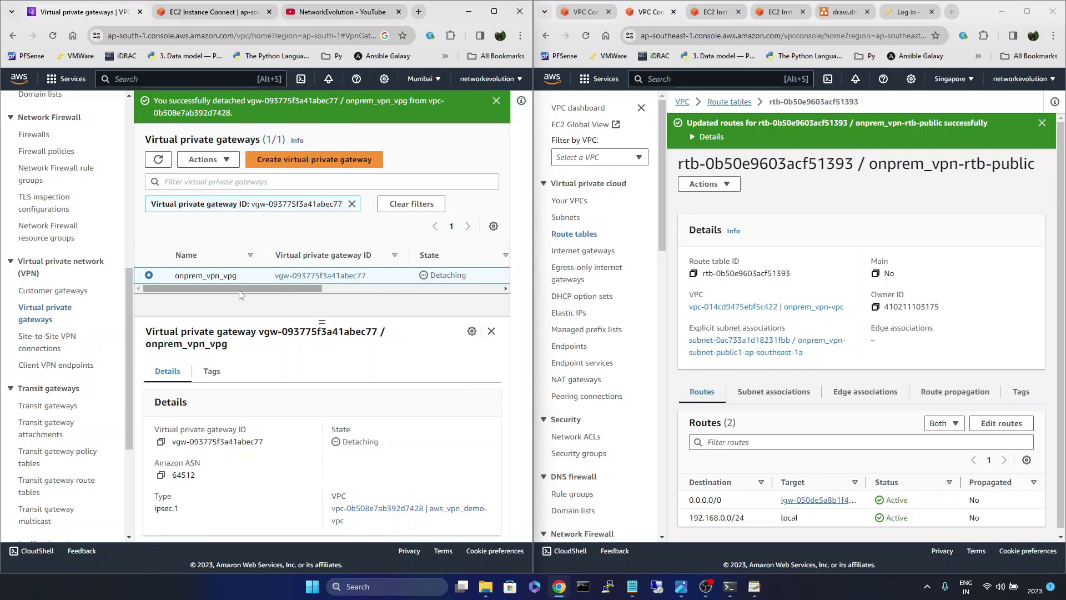
pyautogui.moveTo(239, 295); pyautogui.dragTo(194, 295)
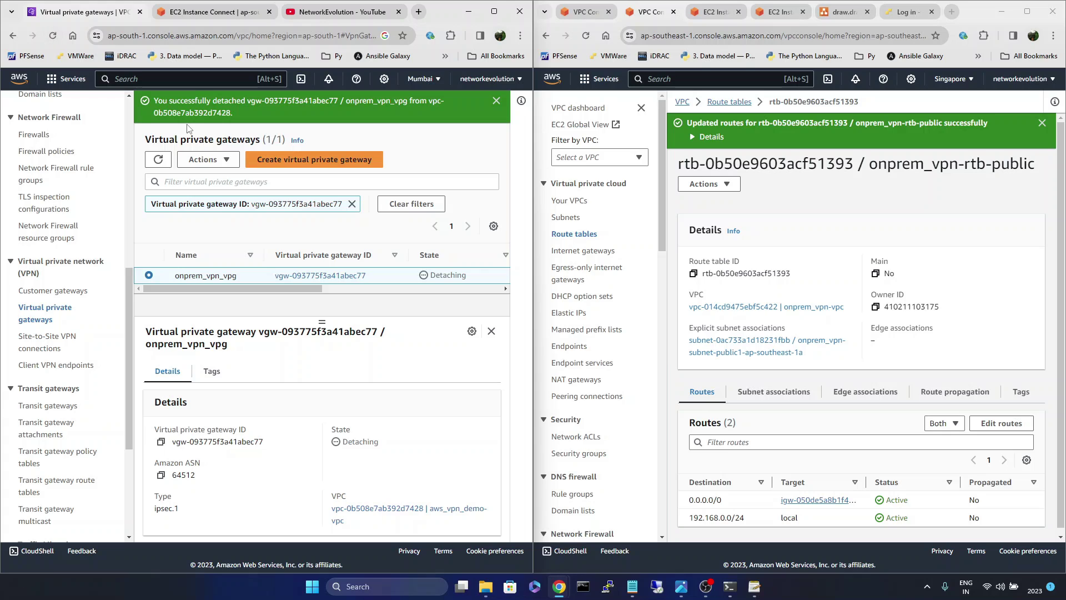
# Reload the virtual private gateways page and delete the onprem_vpn_vpg gateway, confirming with "delete".
pyautogui.click(228, 159)
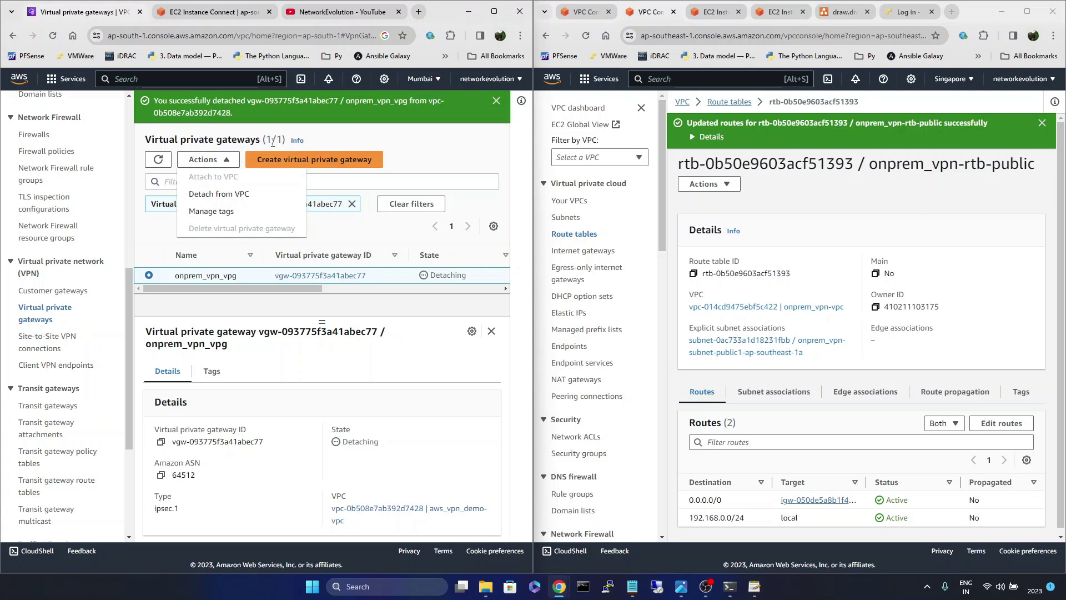
pyautogui.click(443, 147)
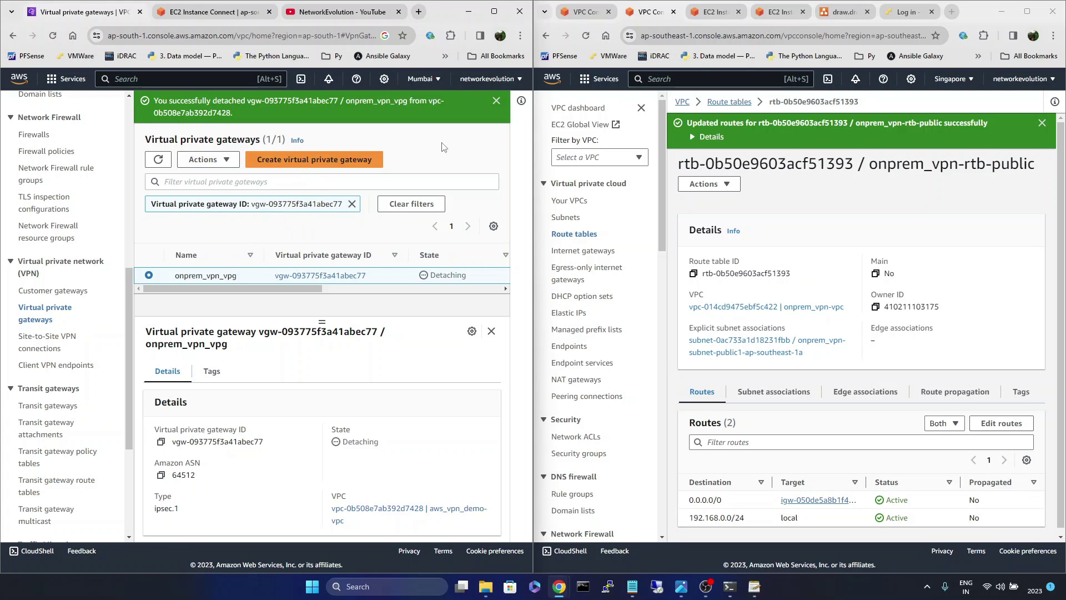
pyautogui.click(54, 37)
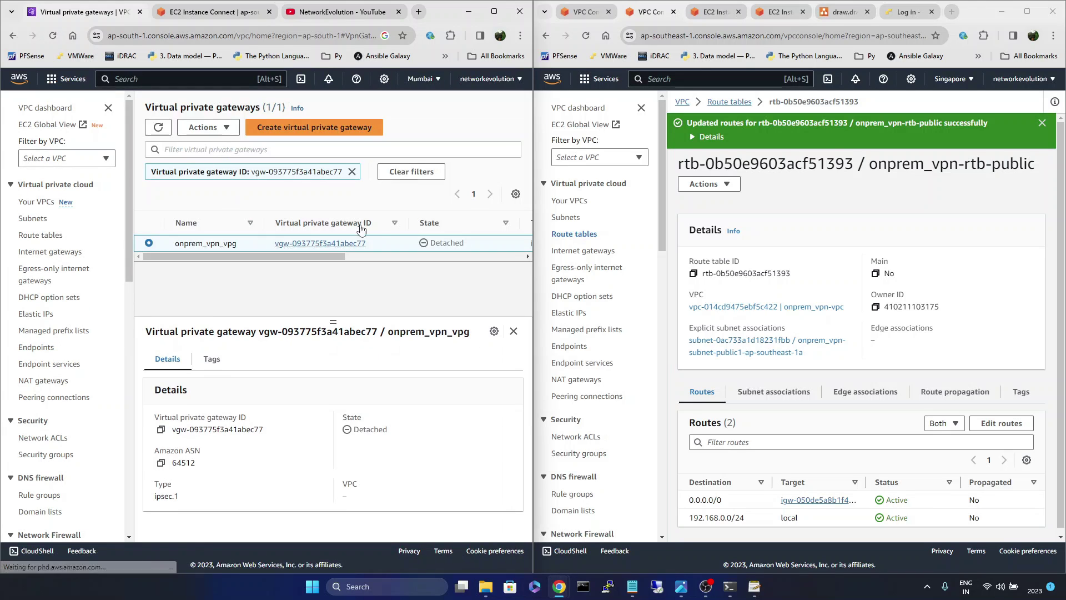
pyautogui.click(228, 133)
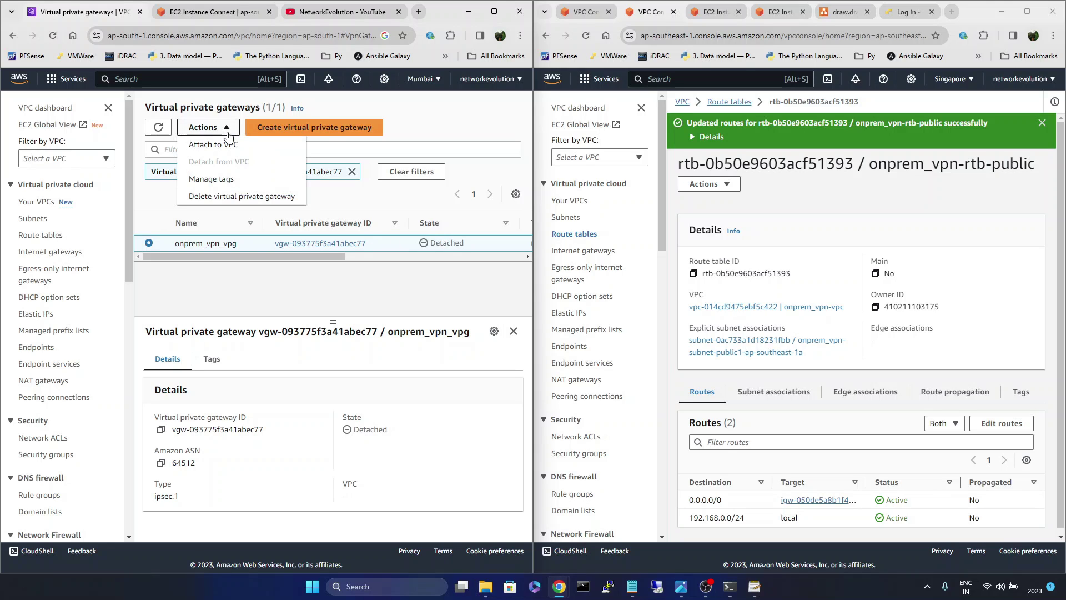
pyautogui.click(227, 198)
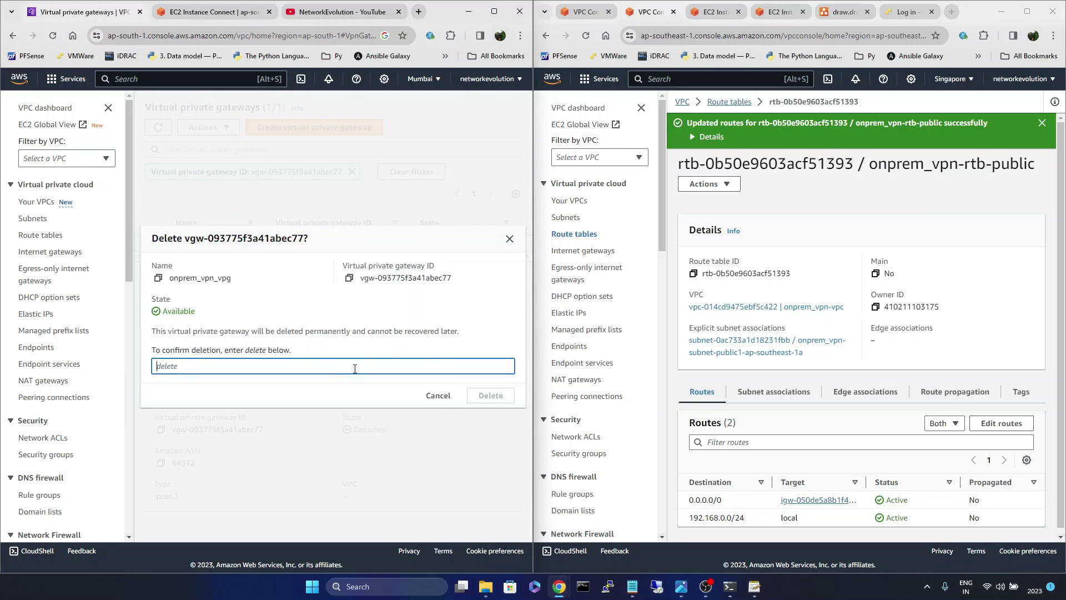
pyautogui.write('delete')
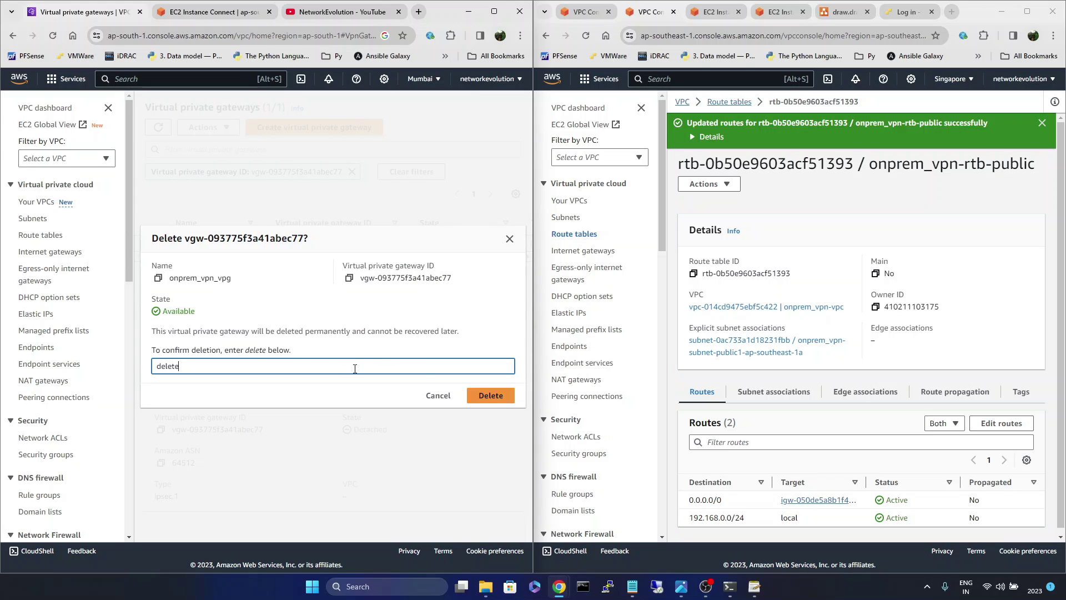
pyautogui.click(499, 398)
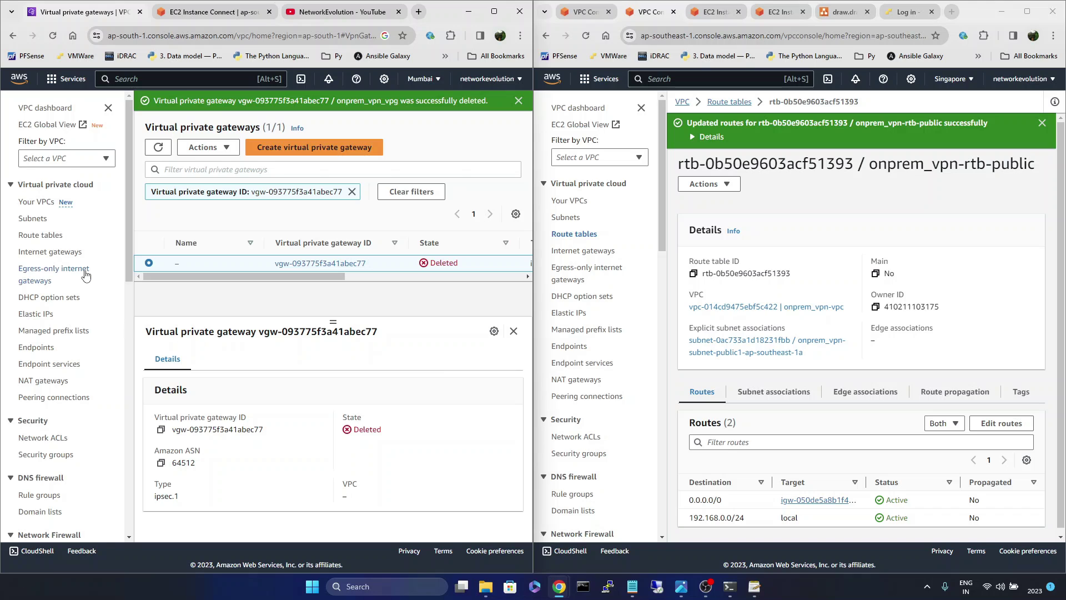
# Open the aws_vpn_demo-rtb-public route table in Mumbai and check its routes and route propagation settings.
pyautogui.scroll(-7, 85, 274)
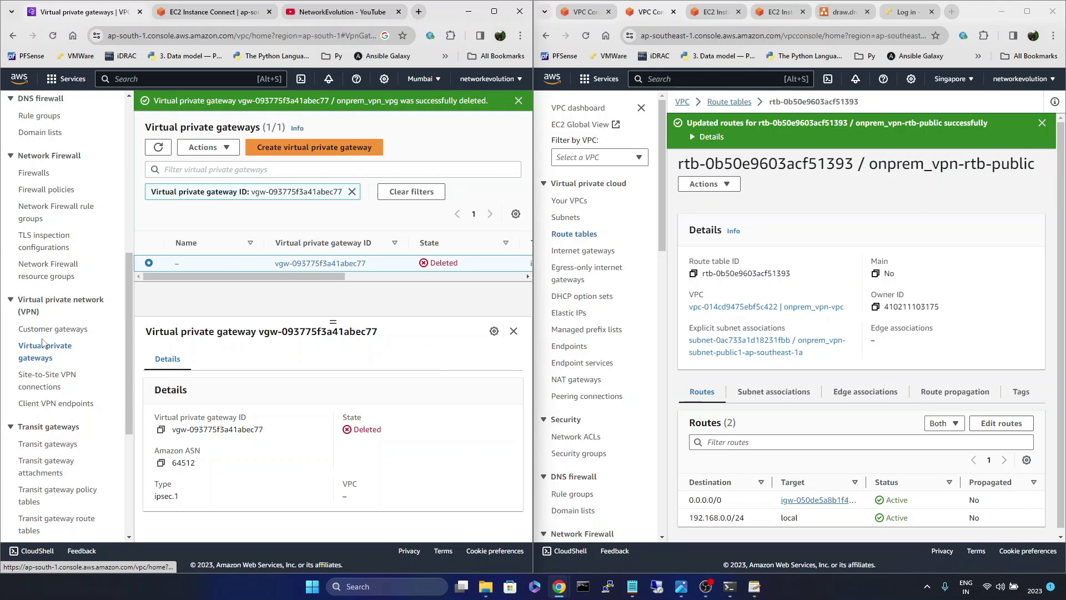
pyautogui.scroll(7, 83, 280)
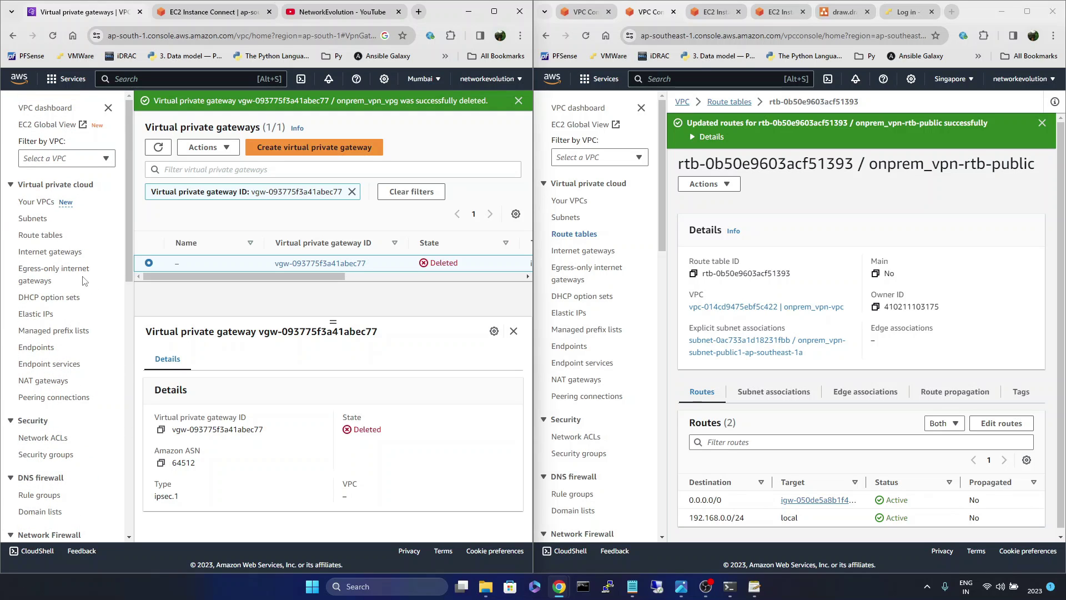
pyautogui.click(49, 237)
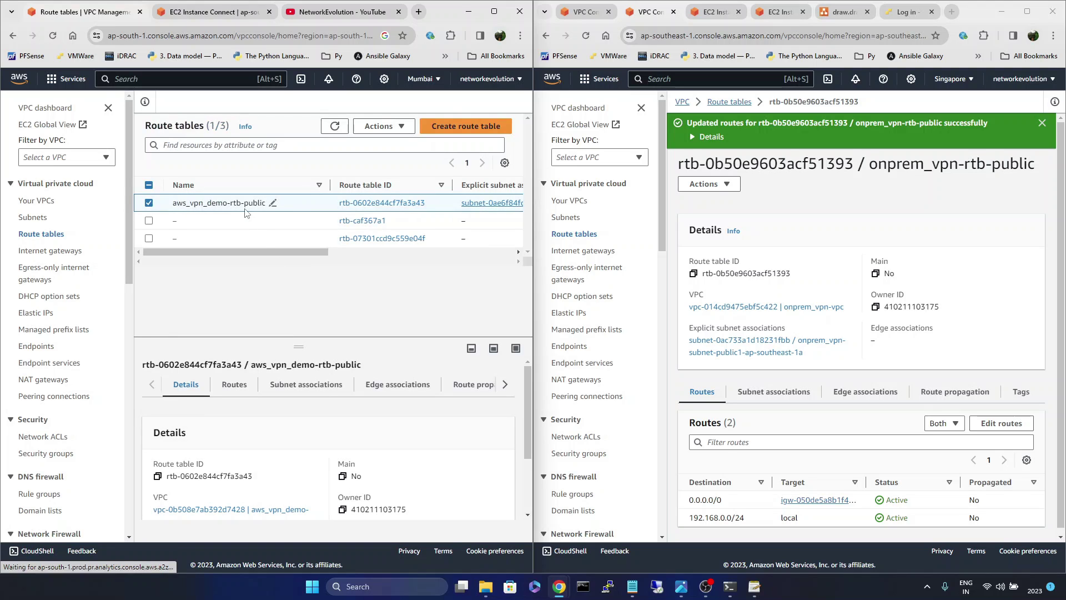
pyautogui.moveTo(258, 251); pyautogui.dragTo(305, 251)
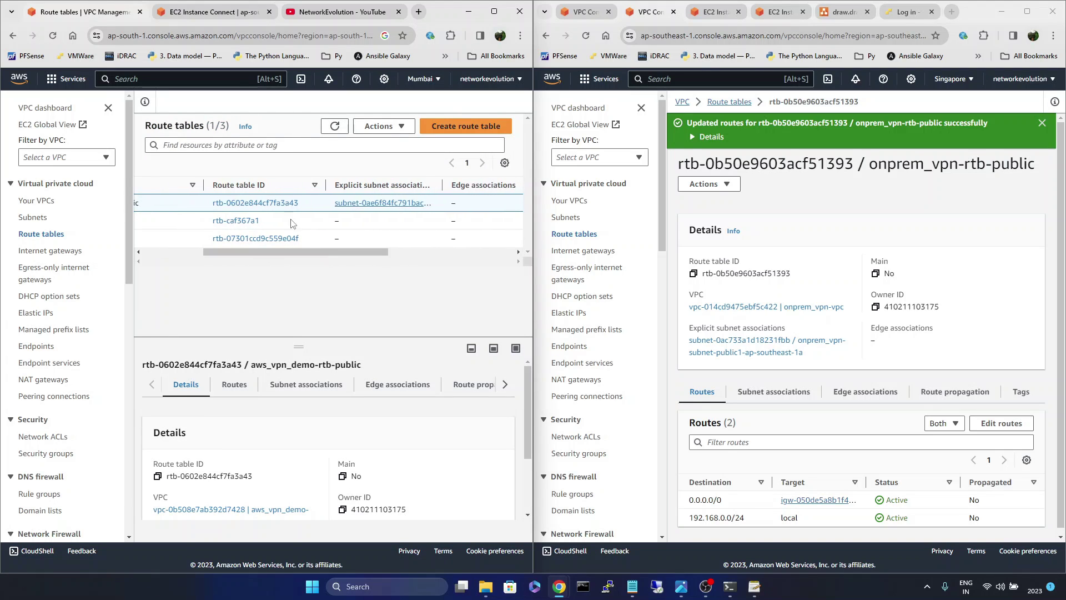
pyautogui.click(263, 204)
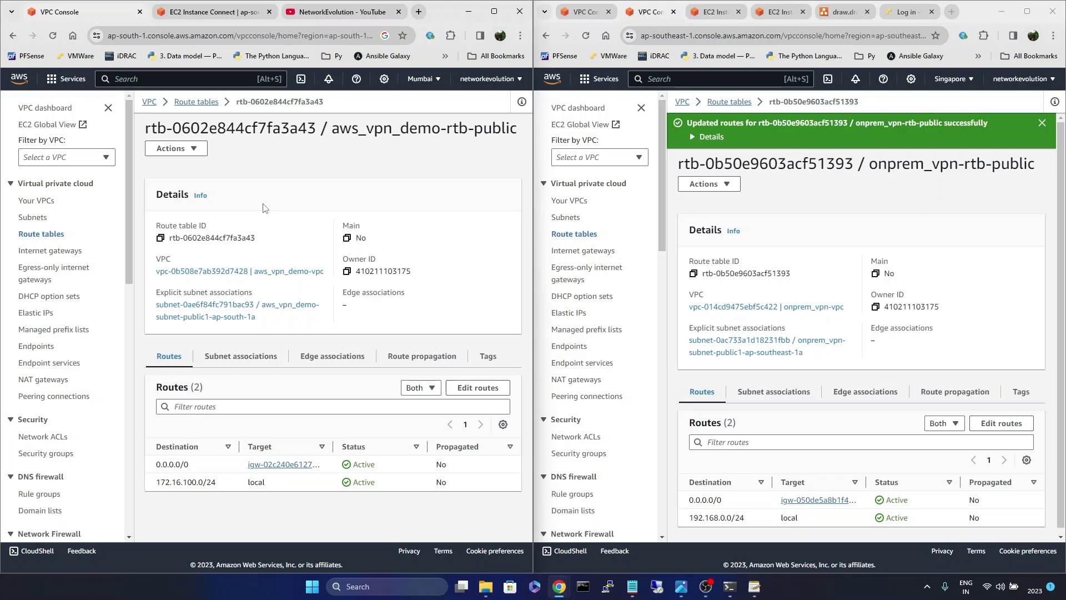
pyautogui.click(192, 149)
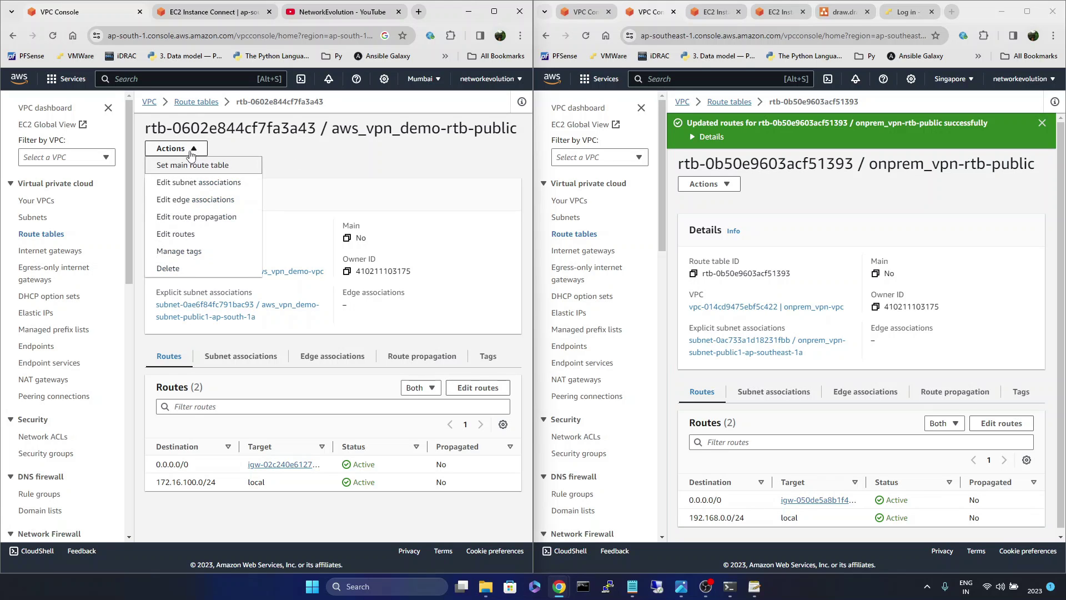
pyautogui.click(196, 217)
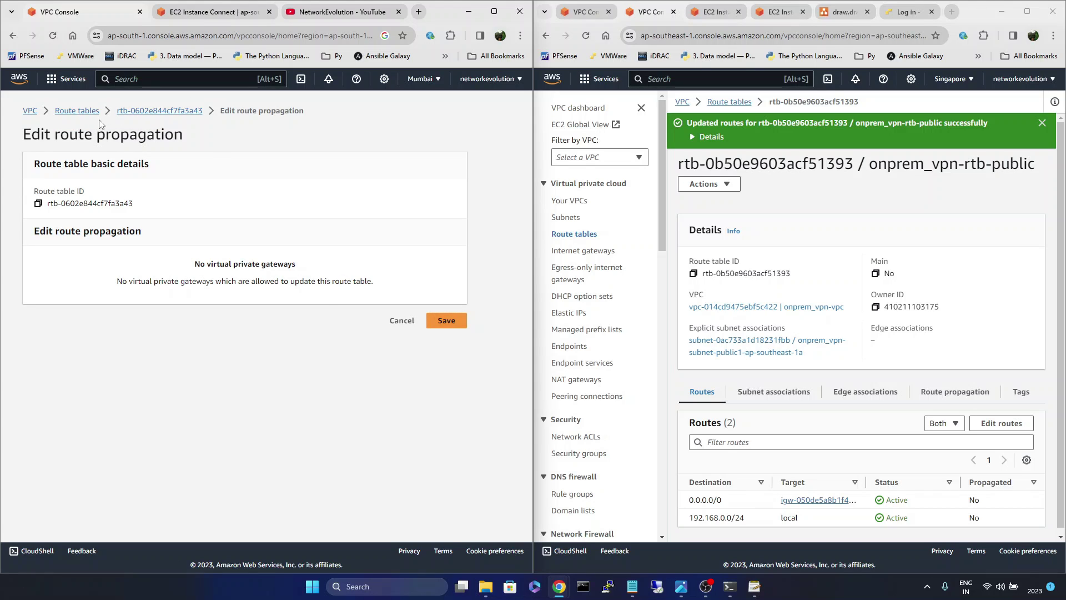
# Return to the Mumbai VPC dashboard and look over its resources and navigation sections for leftover VPN items.
pyautogui.click(29, 111)
pyautogui.scroll(-10, 57, 393)
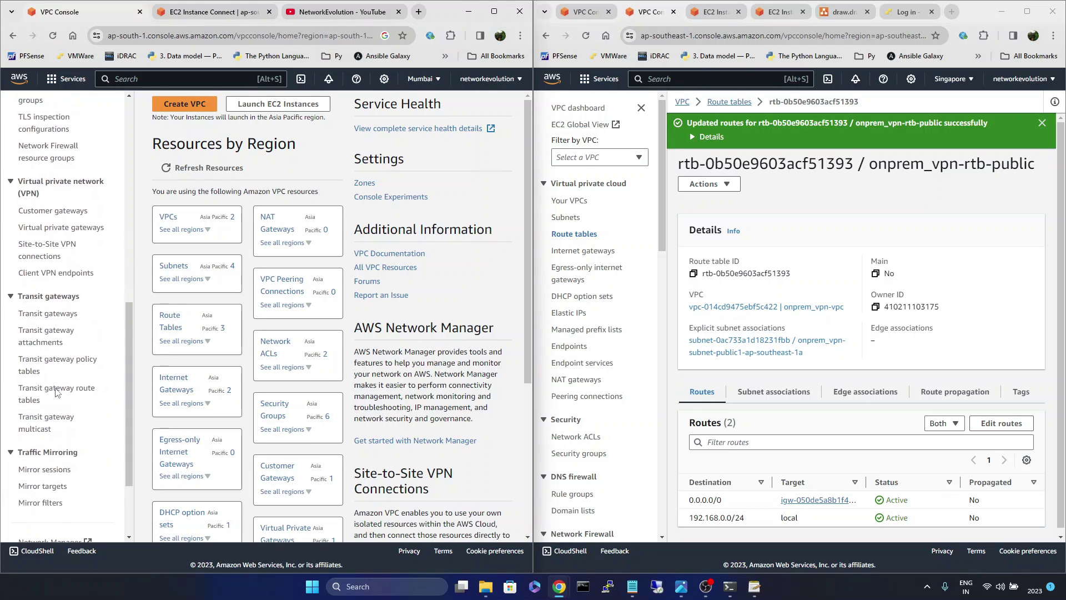
pyautogui.scroll(-3, 57, 393)
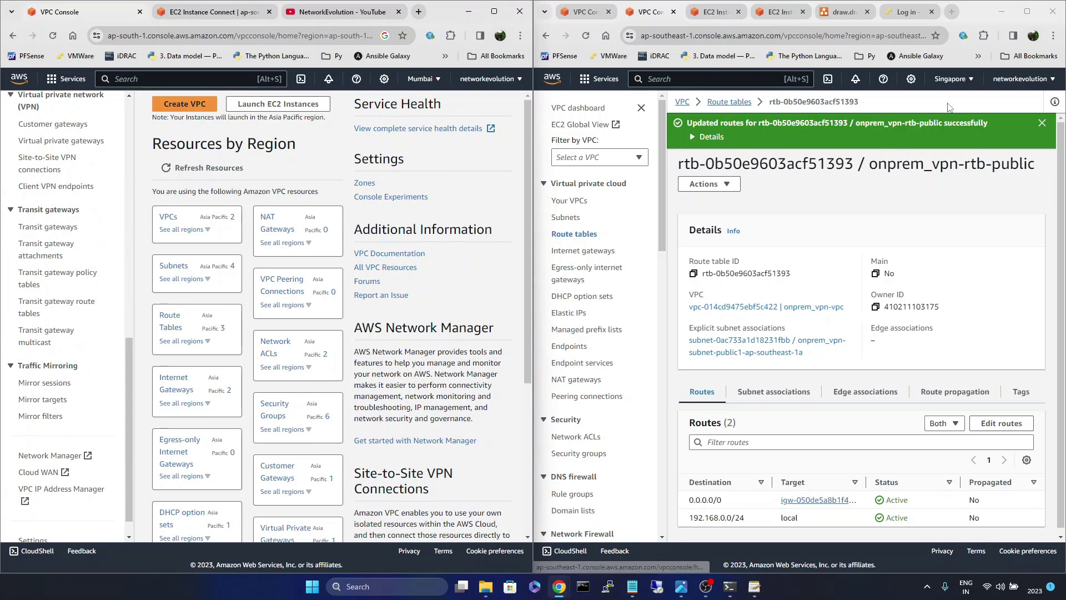
# Dismiss the route update notice in the Singapore console and open the EC2 dashboard.
pyautogui.click(1046, 125)
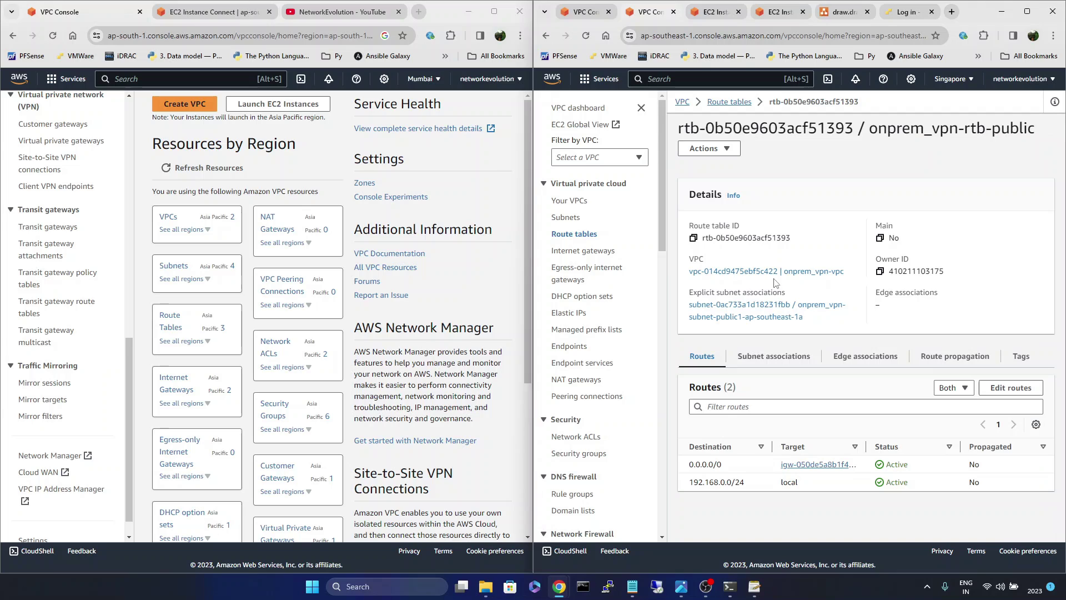
pyautogui.click(590, 82)
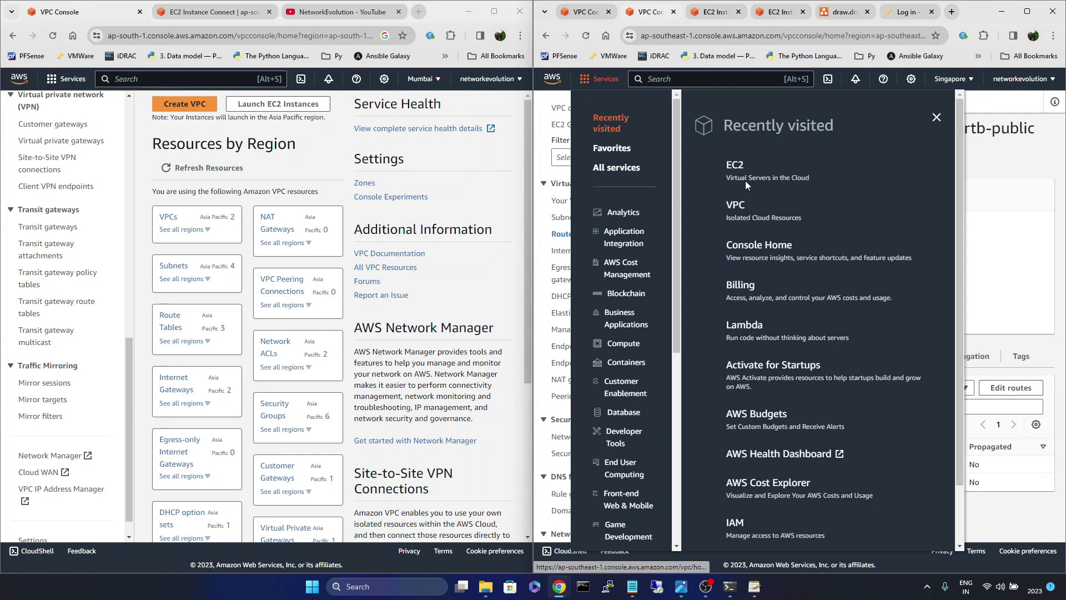
pyautogui.click(738, 168)
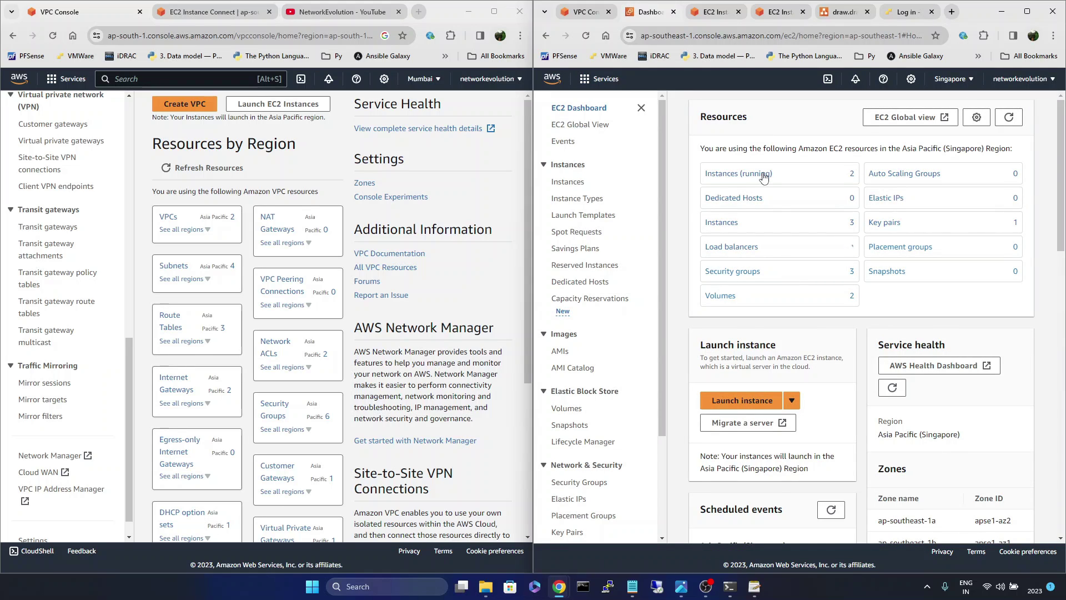
# Begin launching a new EC2 instance in Singapore using the Amazon Linux 2 AMI (HVM) - Kernel 5.10, SSD Volume Type.
pyautogui.click(758, 174)
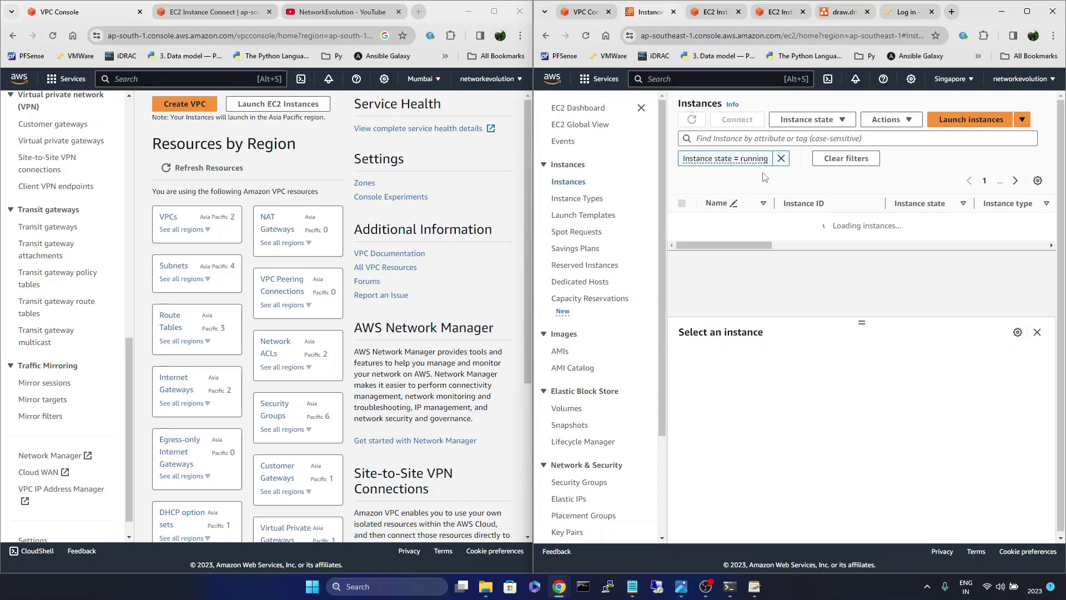
pyautogui.click(980, 121)
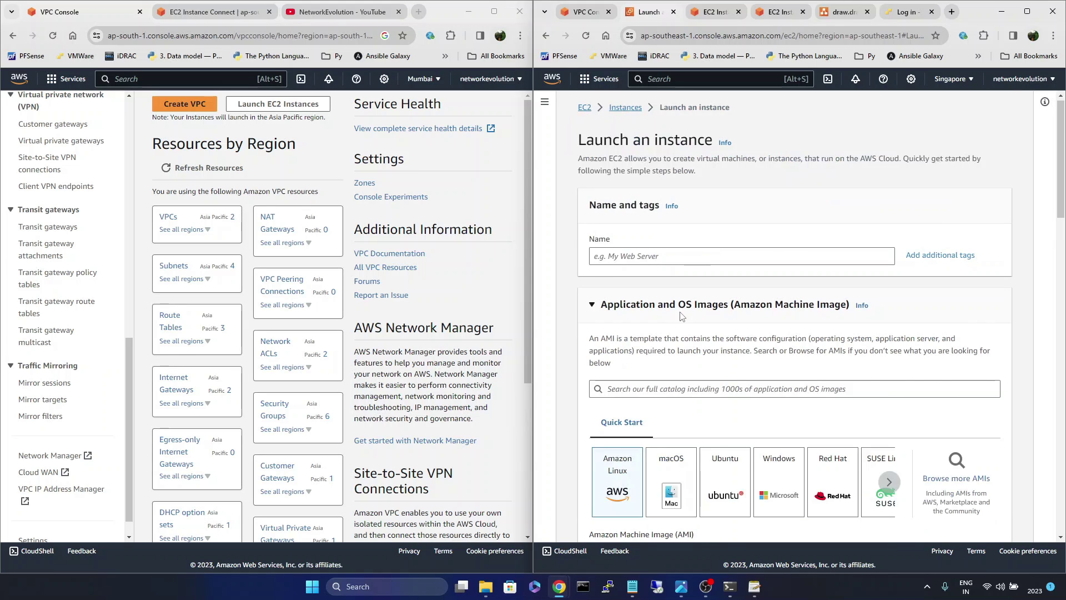
pyautogui.scroll(-3, 682, 315)
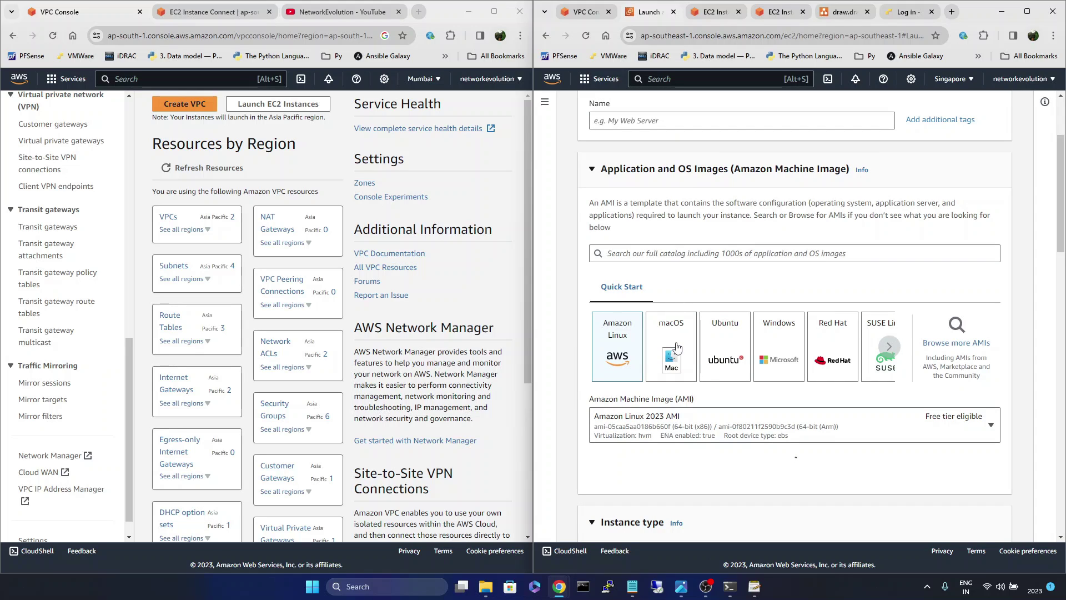
pyautogui.scroll(-2, 837, 426)
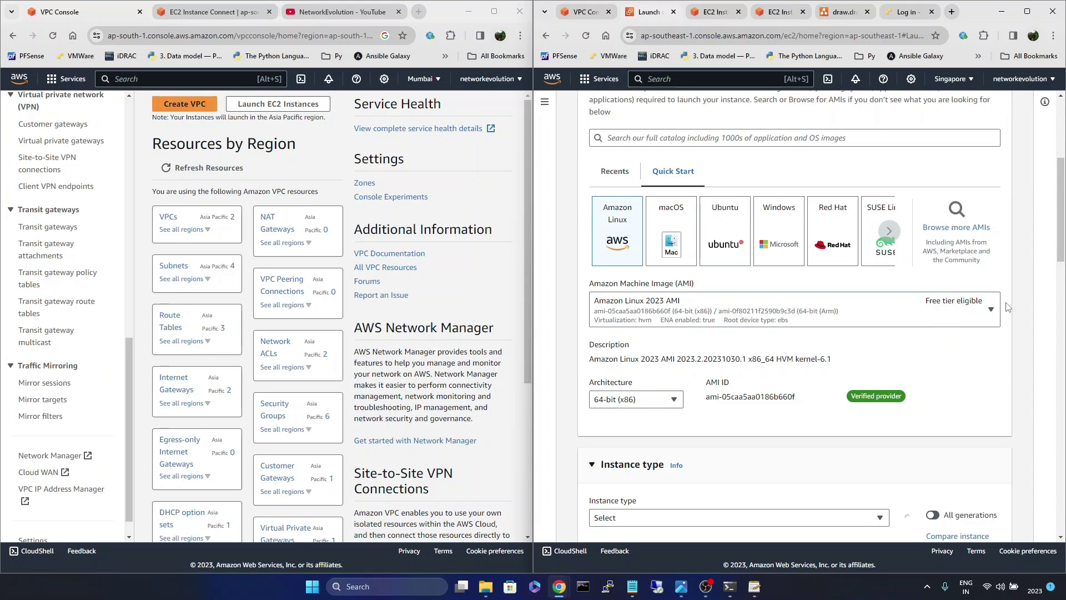
pyautogui.click(985, 316)
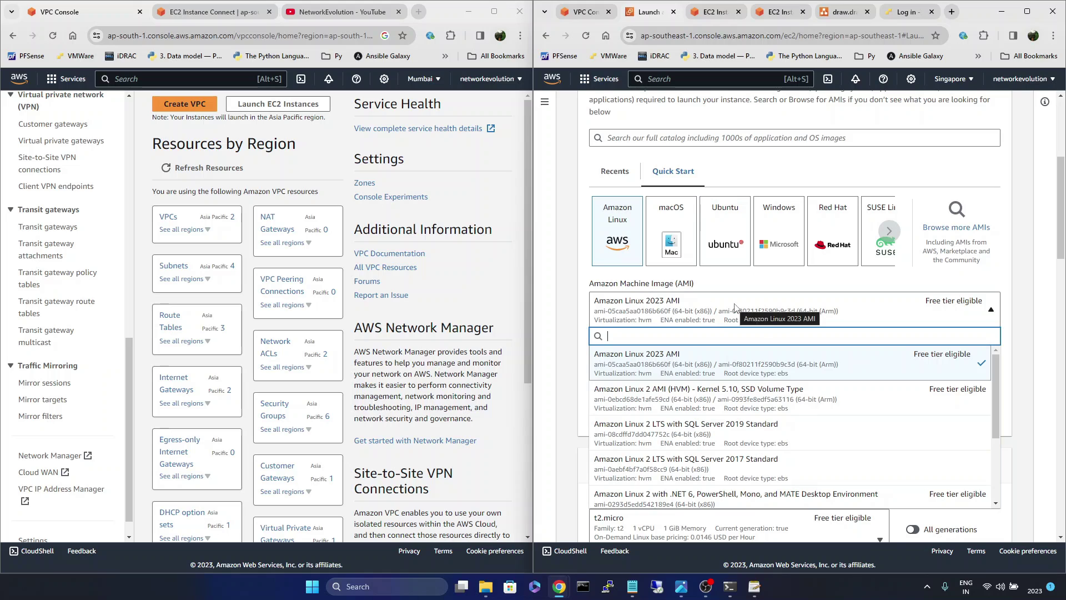
pyautogui.click(652, 406)
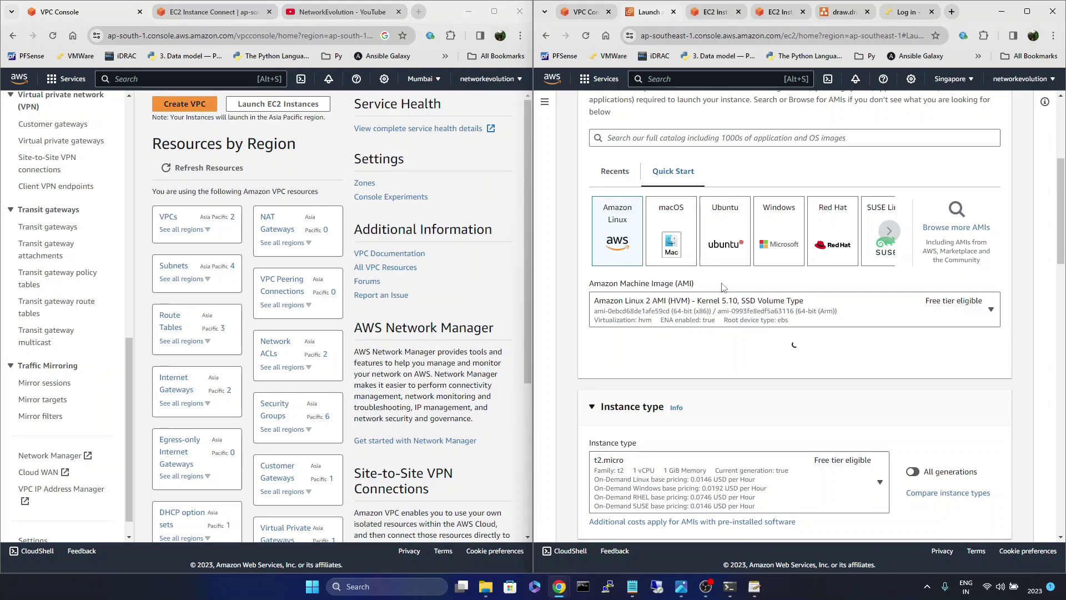
# Name the new instance vpn_server_new.
pyautogui.scroll(-3, 852, 336)
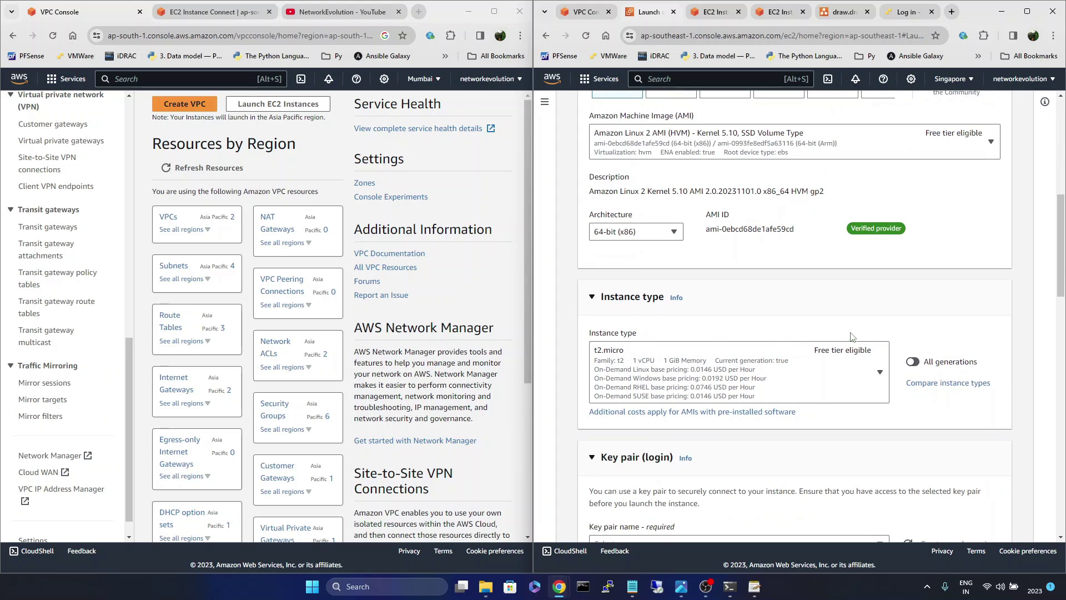
pyautogui.scroll(-2, 853, 336)
pyautogui.scroll(8, 853, 337)
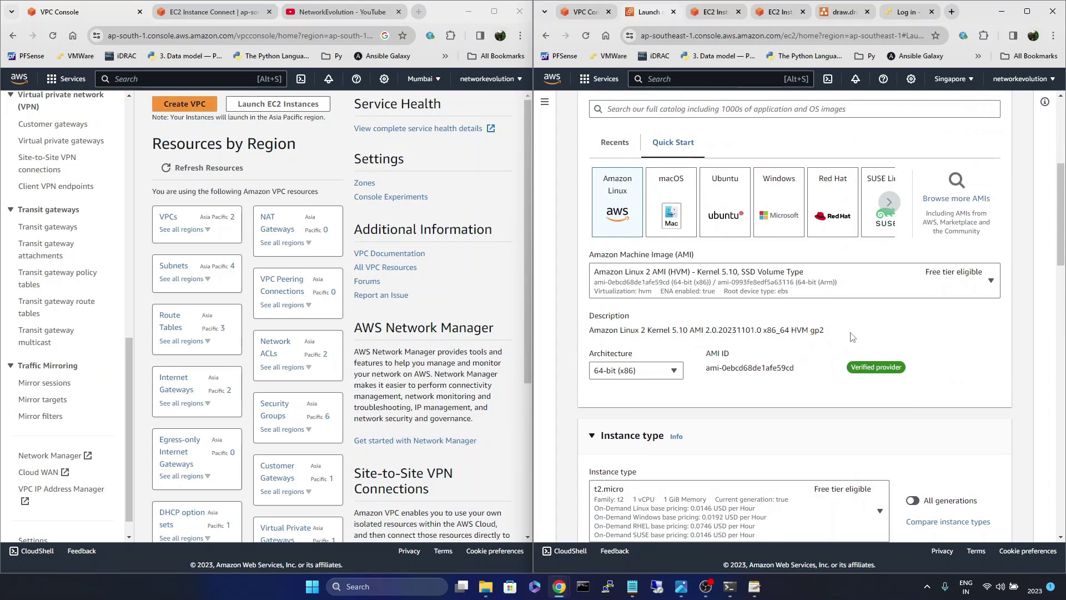
pyautogui.click(657, 199)
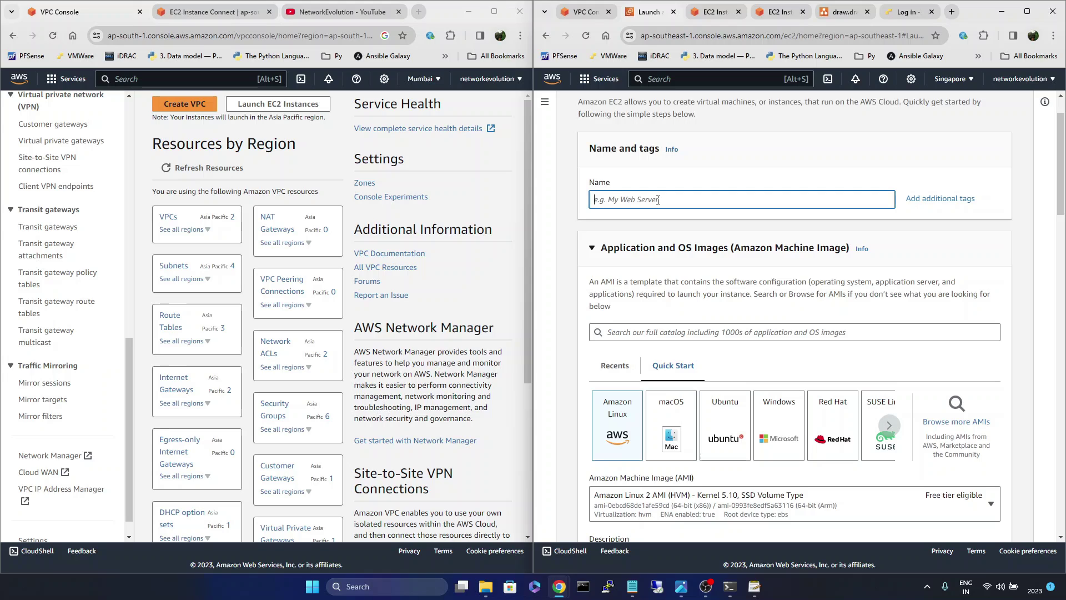
pyautogui.write('vpn_server_new')
# Assign the existing sgp_key key pair to the new instance for login.
pyautogui.scroll(-9, 727, 323)
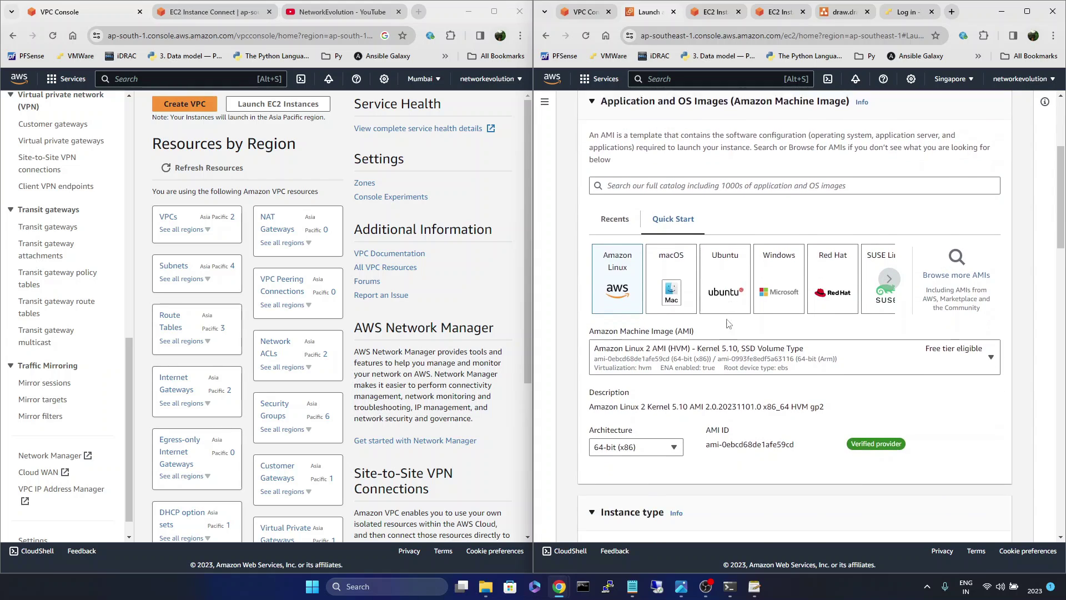
pyautogui.scroll(-3, 729, 324)
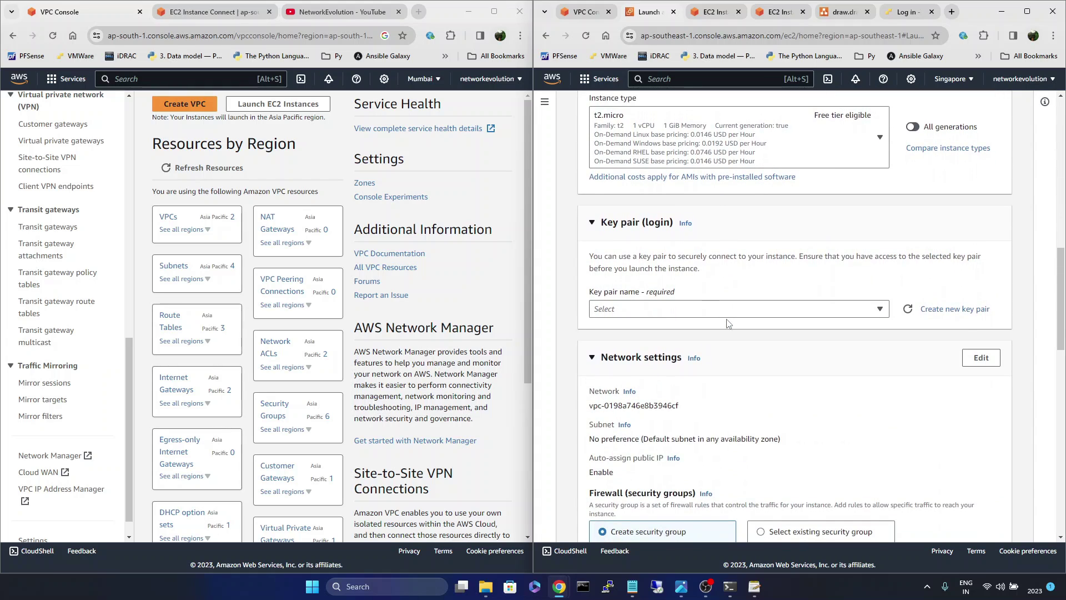
pyautogui.click(728, 311)
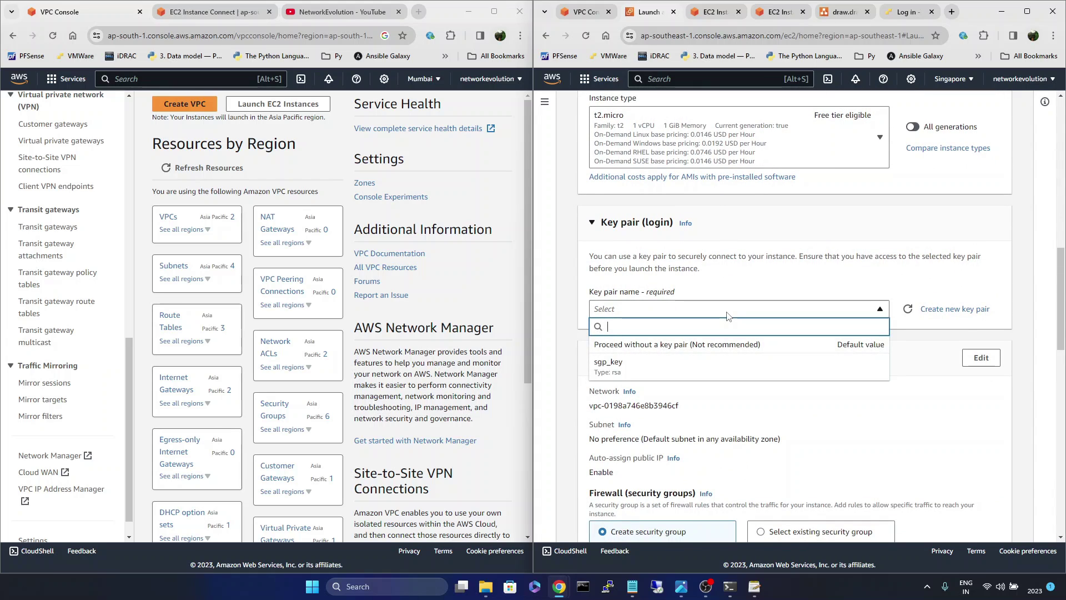
pyautogui.click(705, 369)
# Edit the instance's network settings and place it in the onprem_vpn-vpc VPC.
pyautogui.scroll(-2, 762, 330)
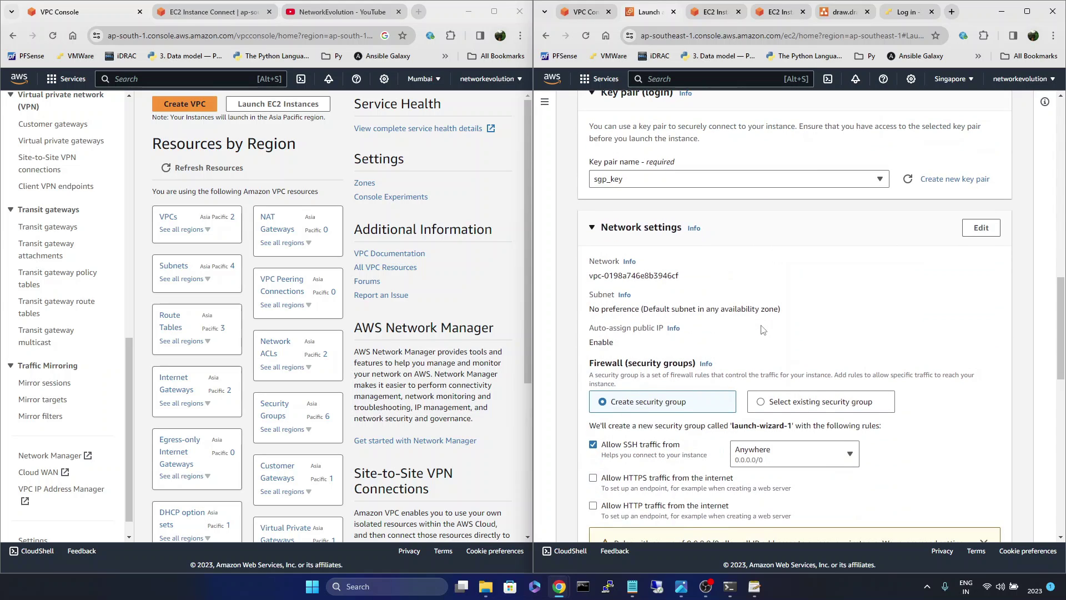
pyautogui.click(987, 237)
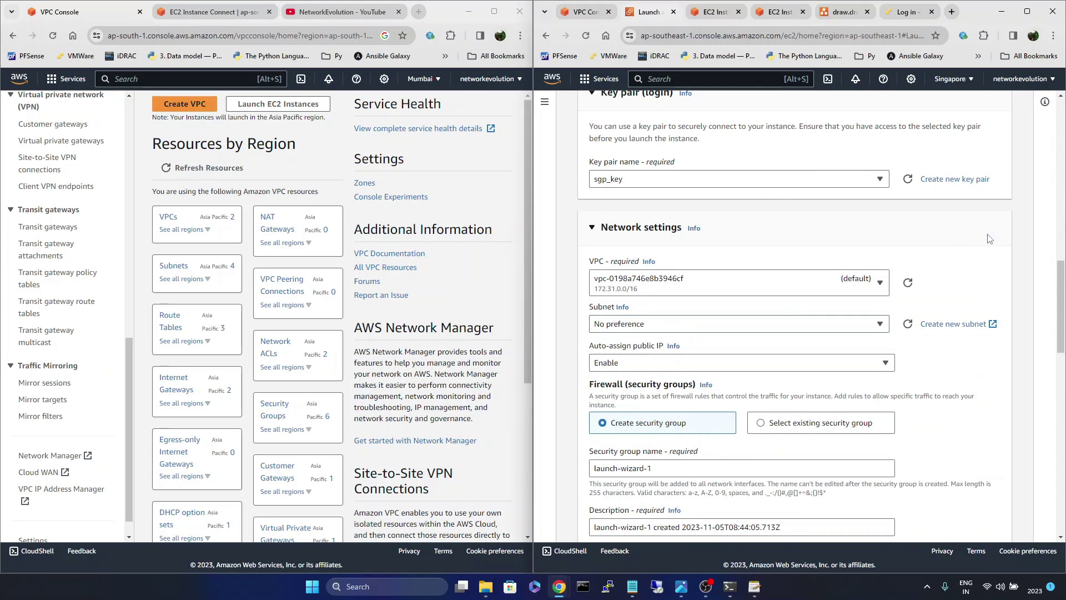
pyautogui.click(788, 282)
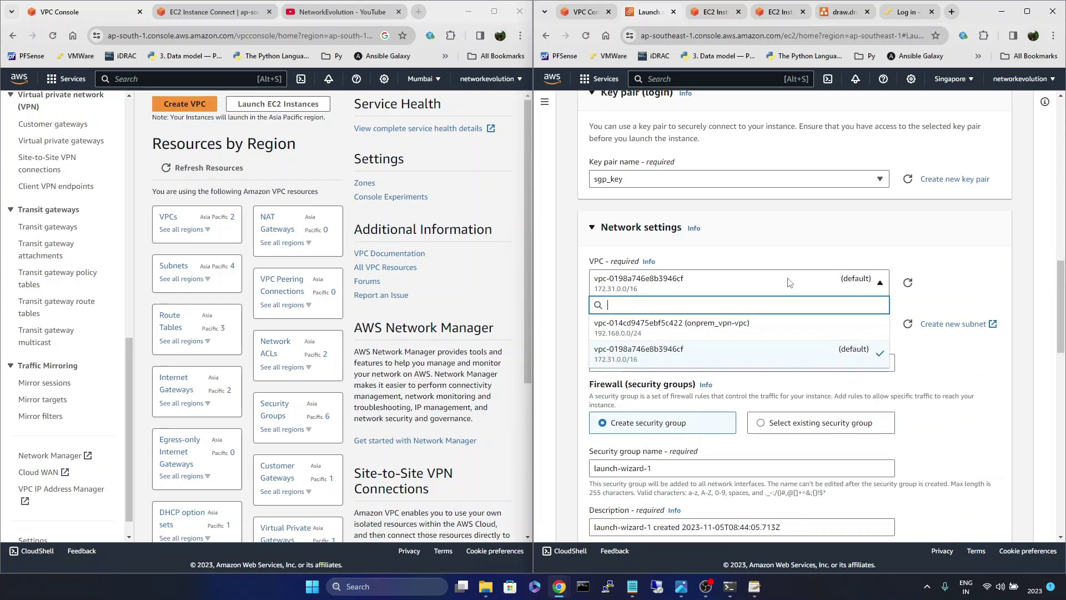
pyautogui.click(769, 328)
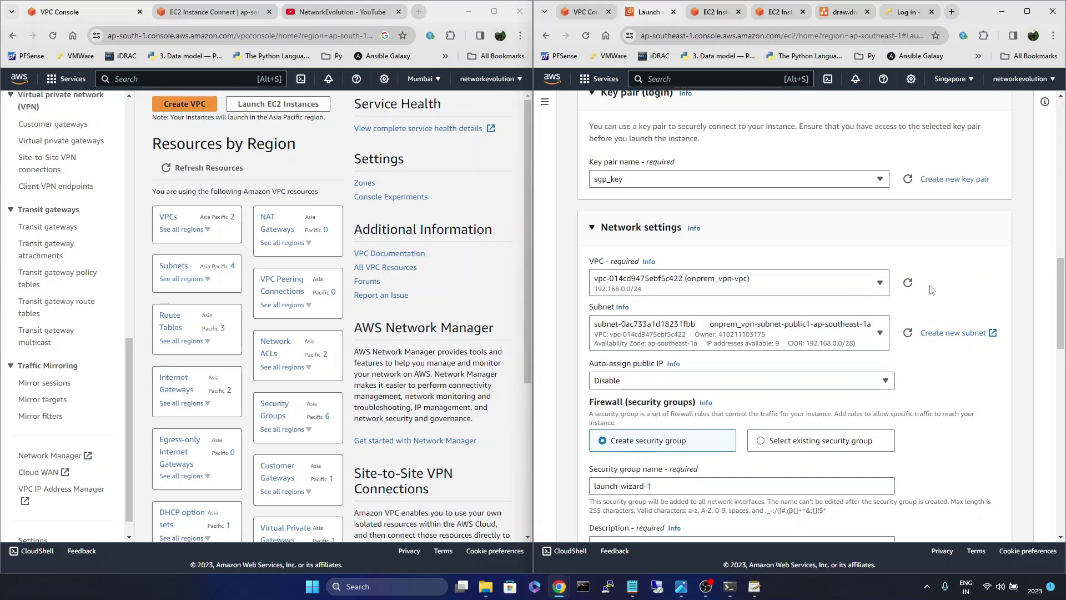
pyautogui.scroll(-1, 932, 290)
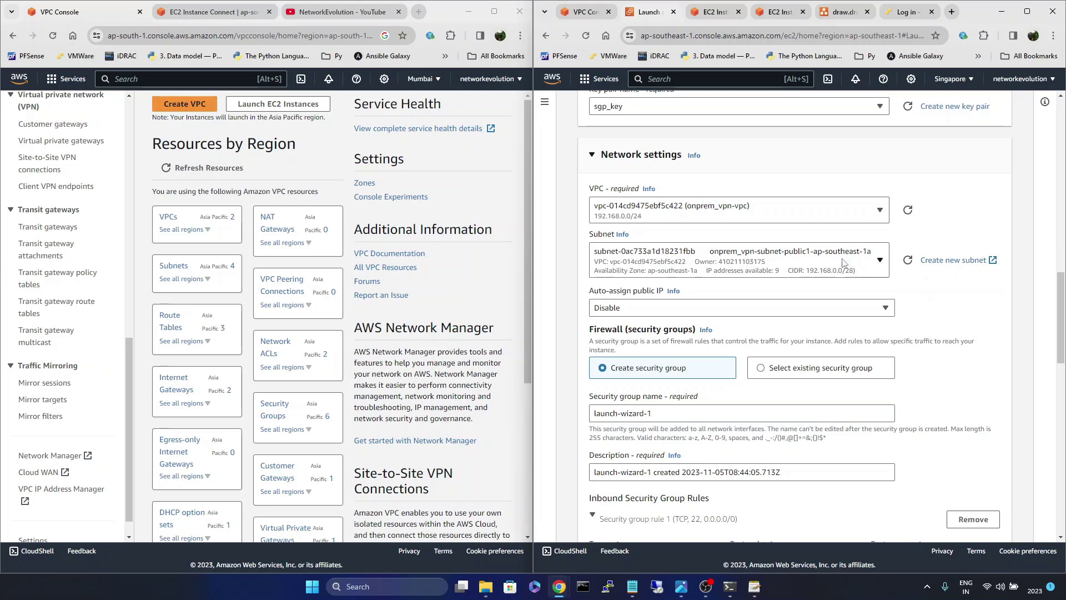
# Enable auto-assigned public IP for the new instance and assign it the existing onprem_sg security group.
pyautogui.click(811, 312)
pyautogui.click(686, 328)
pyautogui.scroll(-2, 916, 368)
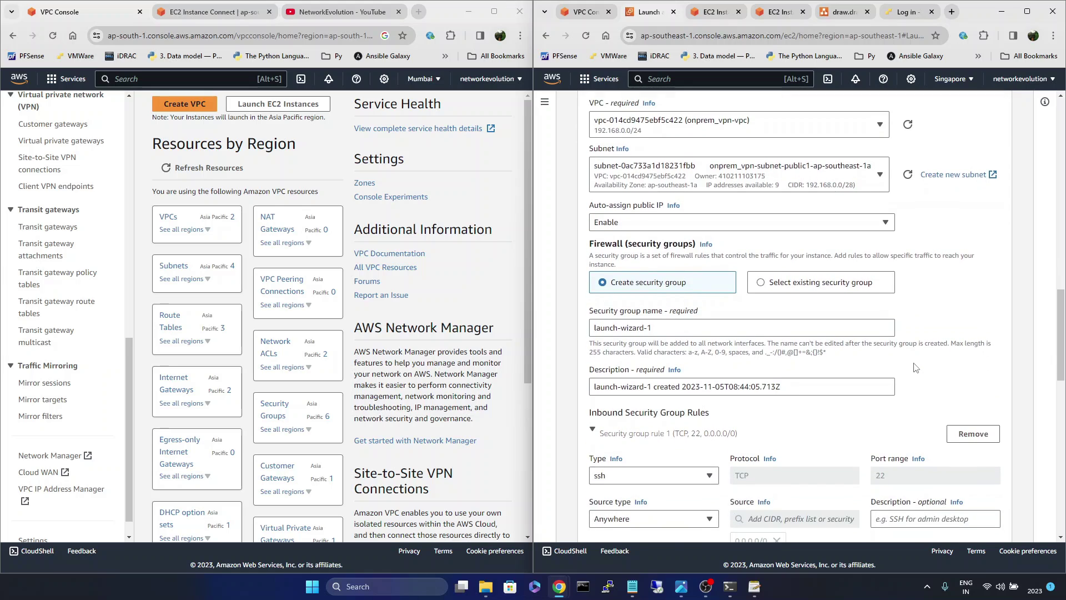
pyautogui.click(762, 283)
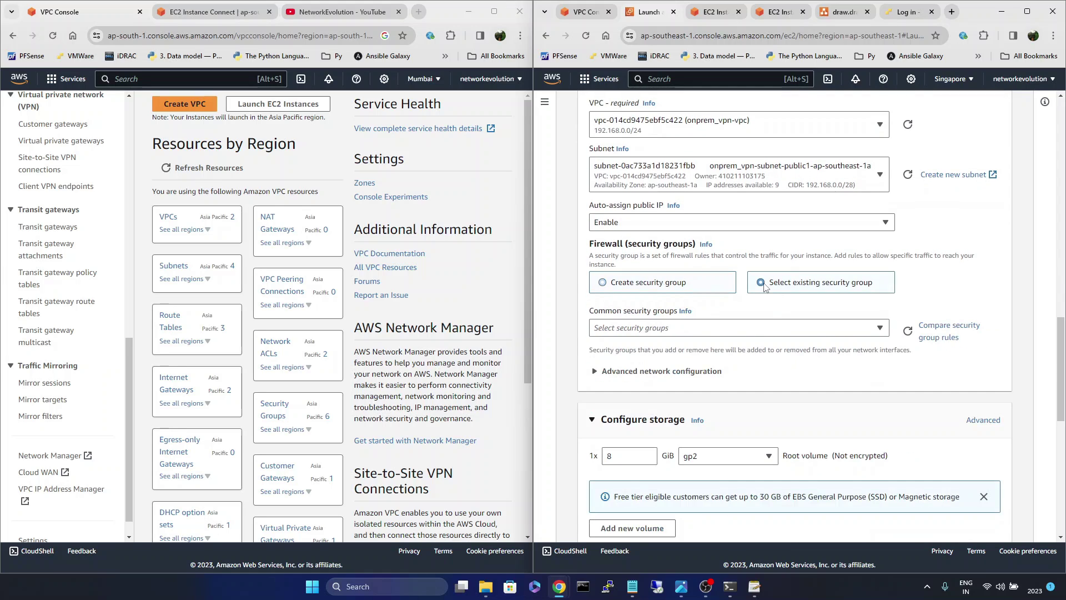
pyautogui.click(764, 332)
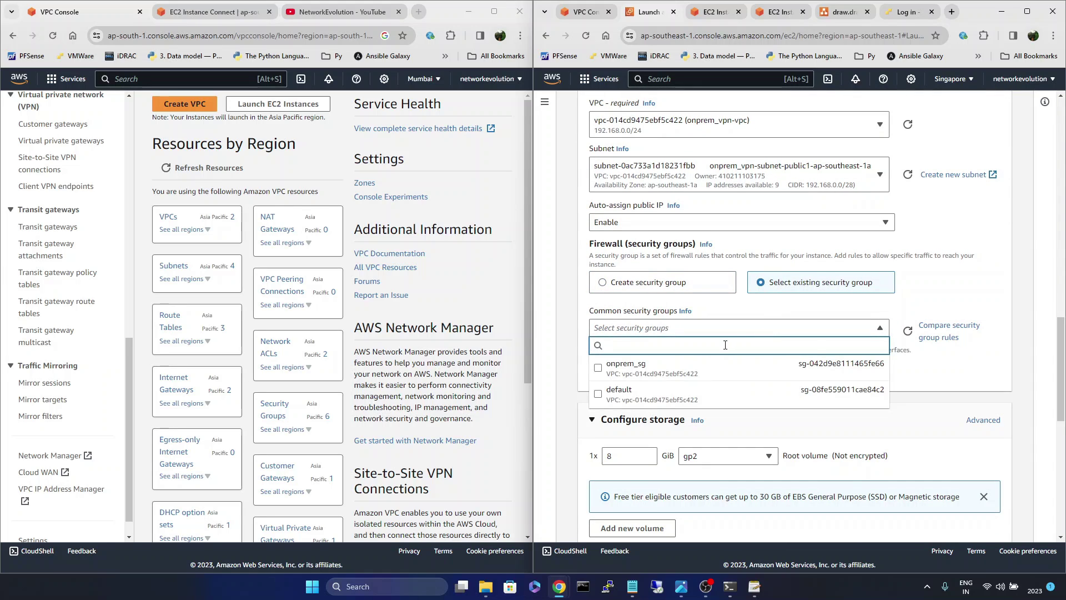
pyautogui.click(599, 371)
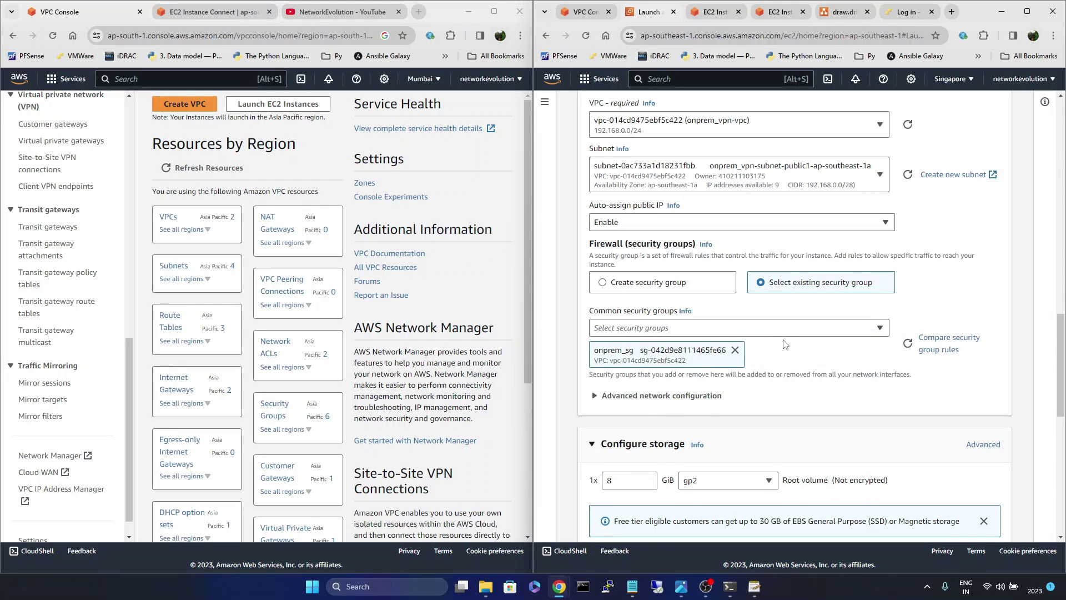
# Review the storage and summary settings, then launch the single instance.
pyautogui.scroll(-2, 785, 344)
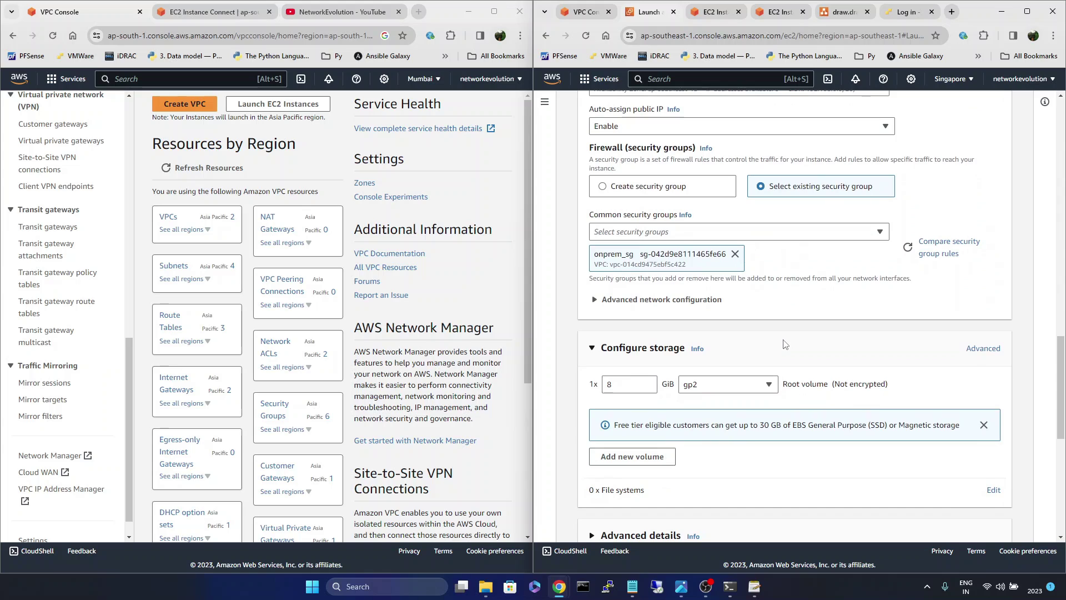
pyautogui.scroll(-1, 785, 344)
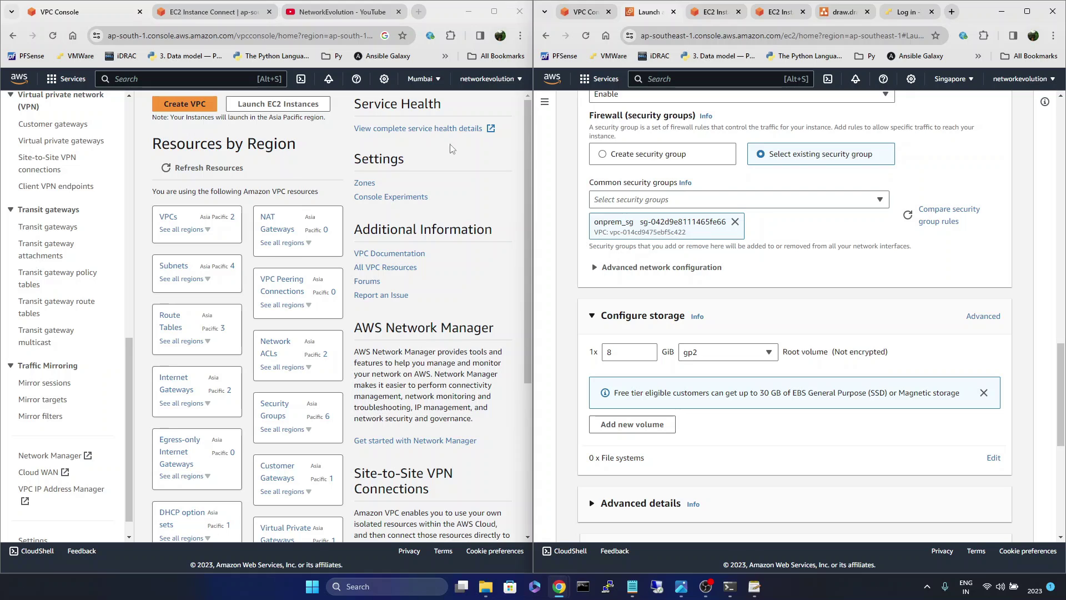
pyautogui.scroll(3, 780, 273)
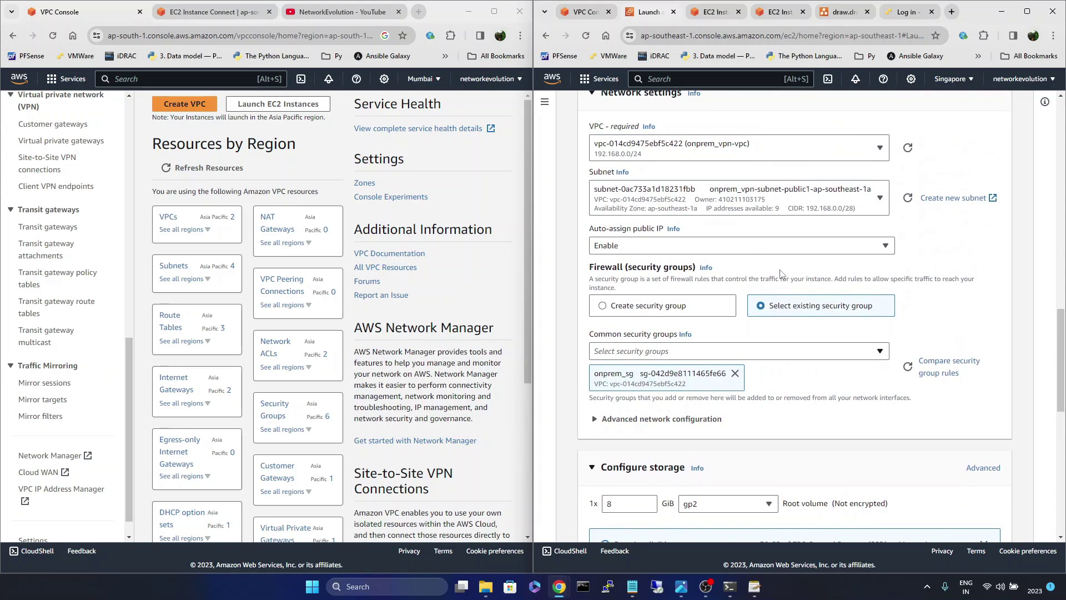
pyautogui.scroll(-6, 781, 273)
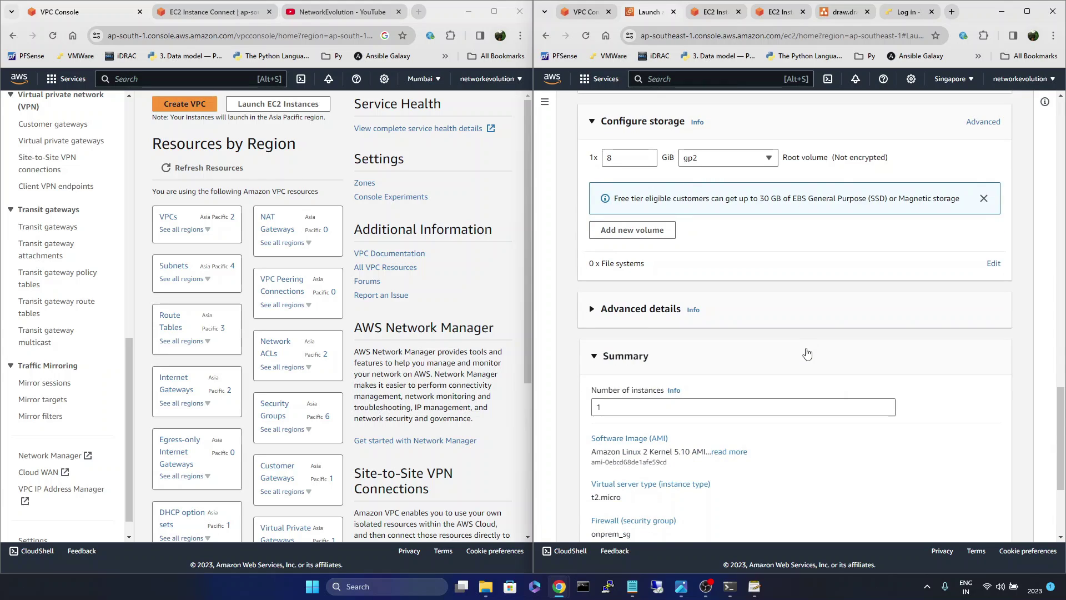
pyautogui.scroll(-4, 807, 353)
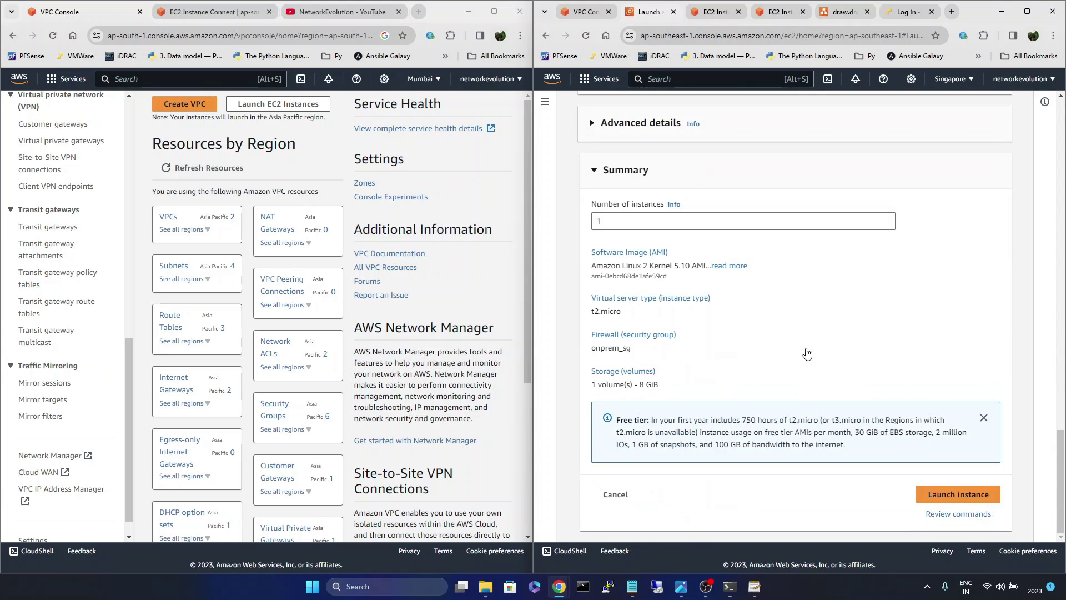
pyautogui.click(959, 496)
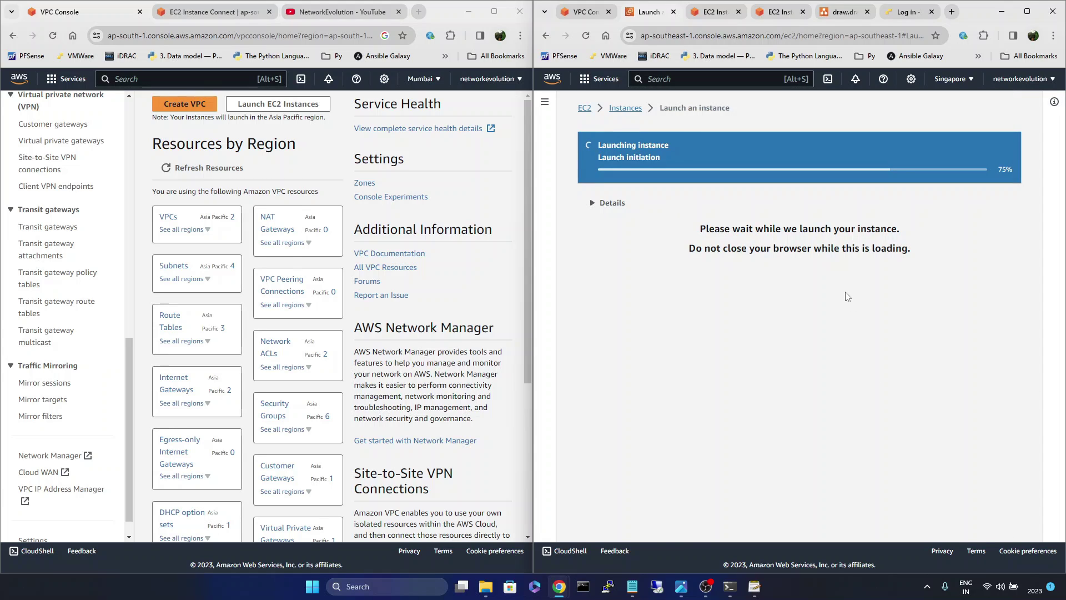
# Open the details of the vpn_server_new instance from the instance list and copy its public IPv4 address.
pyautogui.click(626, 108)
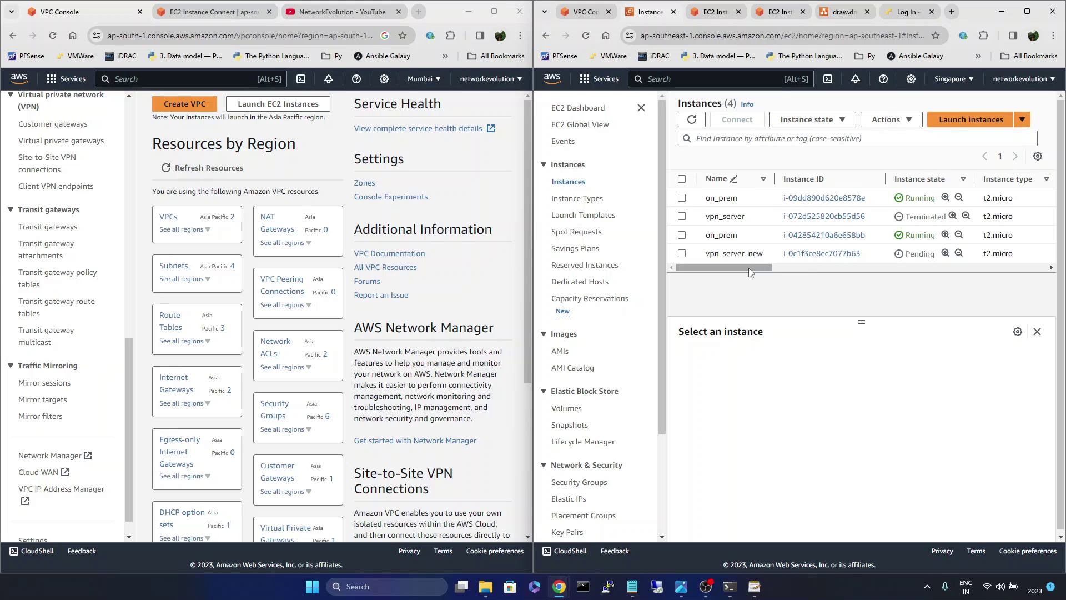
pyautogui.moveTo(748, 268); pyautogui.dragTo(764, 271)
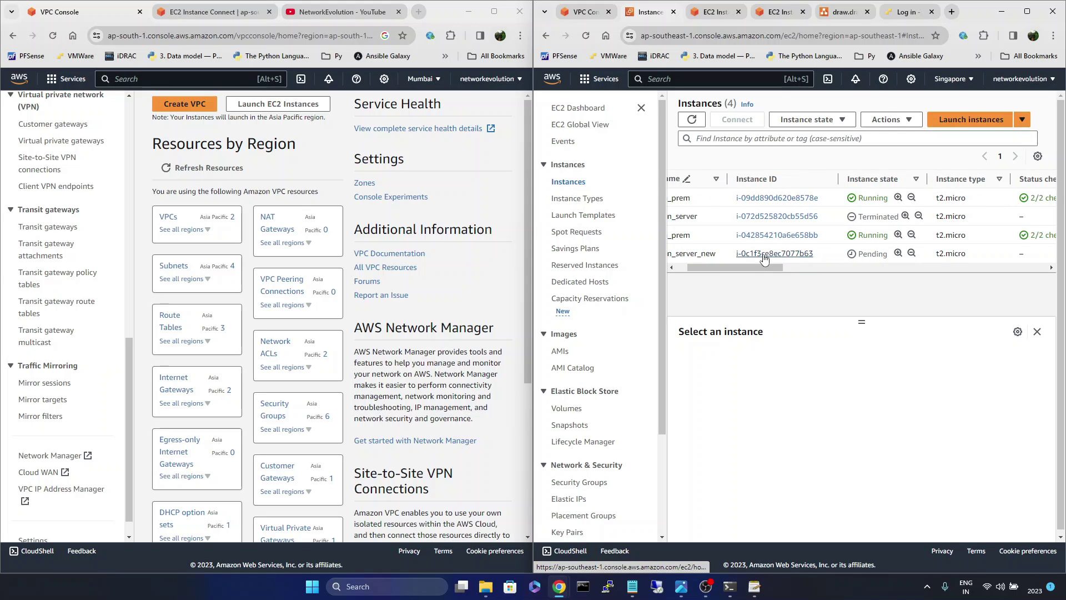
pyautogui.click(765, 256)
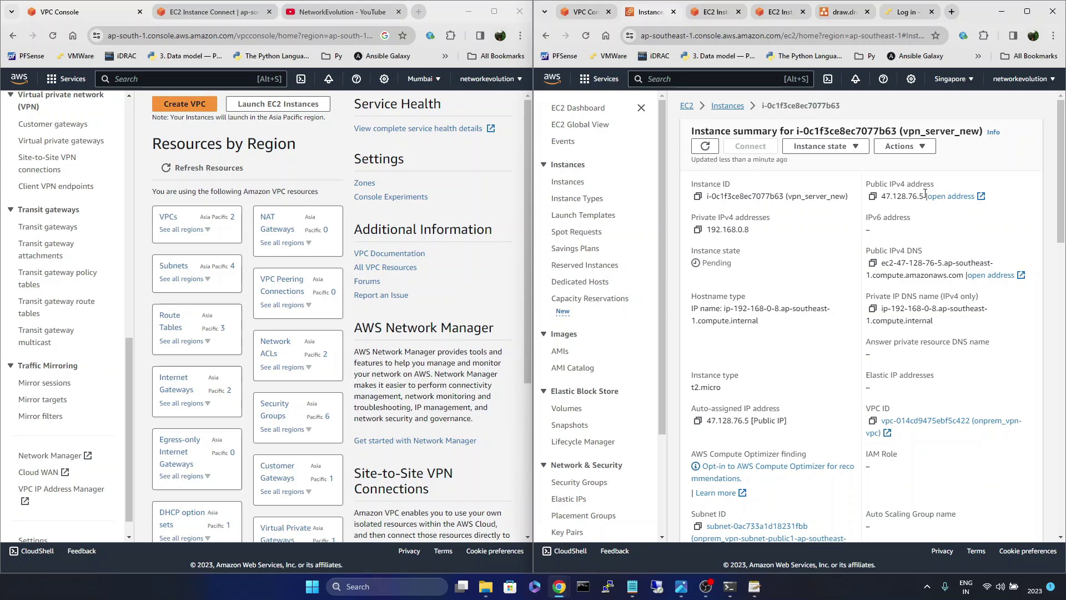
pyautogui.moveTo(925, 195); pyautogui.dragTo(881, 196)
pyautogui.moveTo(903, 131); pyautogui.dragTo(940, 132)
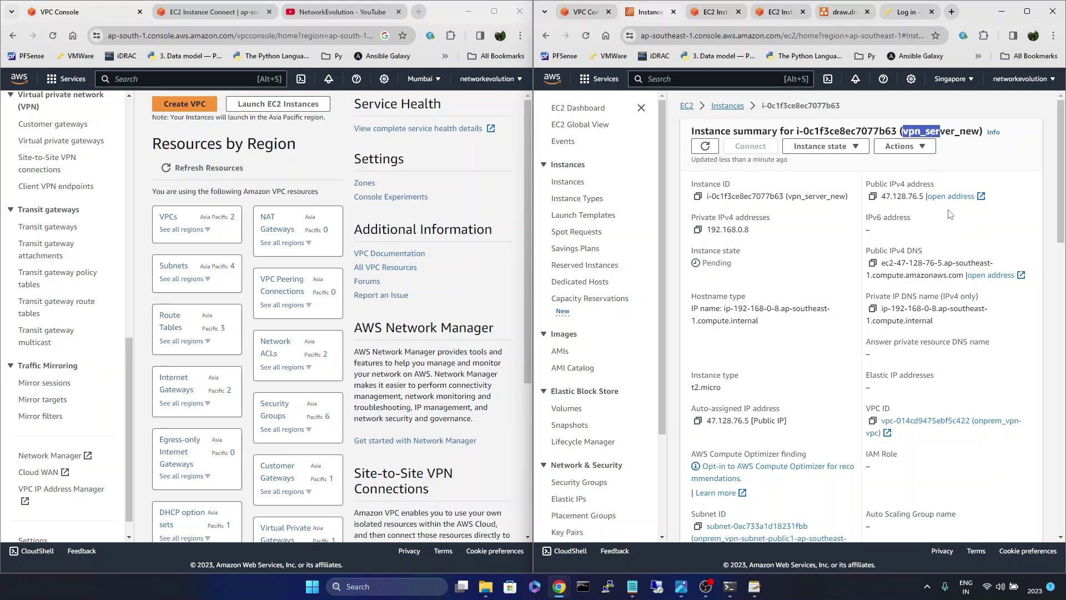
pyautogui.click(872, 196)
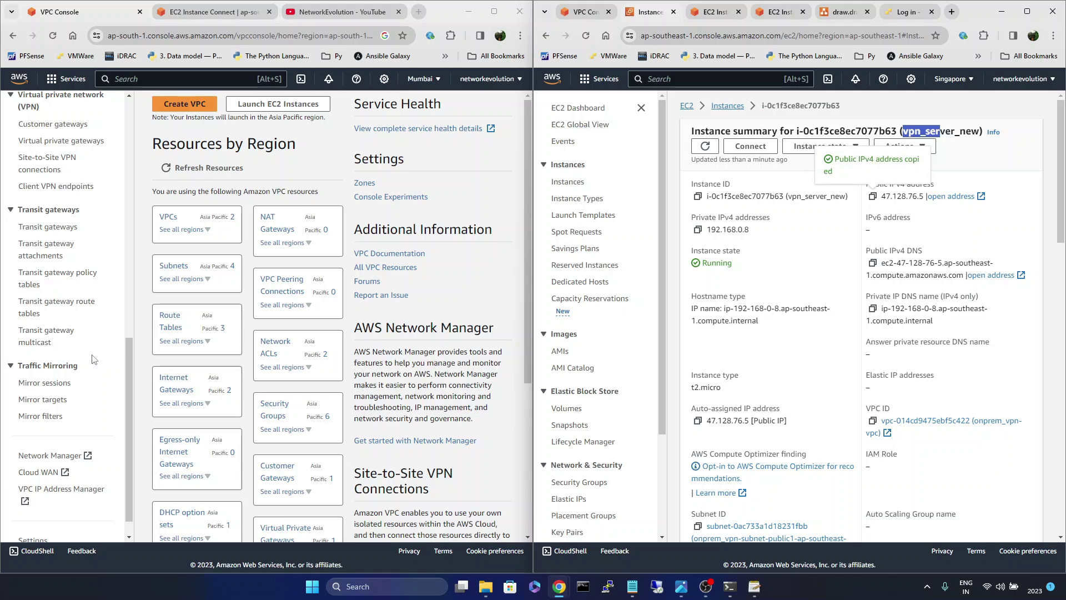
# Start a new customer gateway in the Mumbai region and name it onprem_cg.
pyautogui.scroll(2, 92, 359)
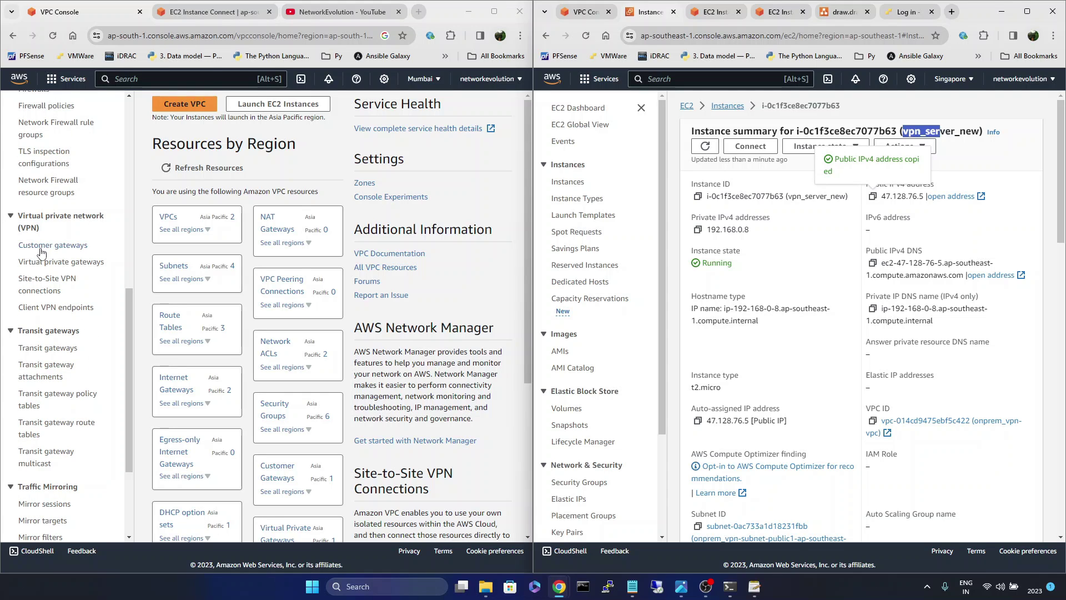
pyautogui.click(41, 252)
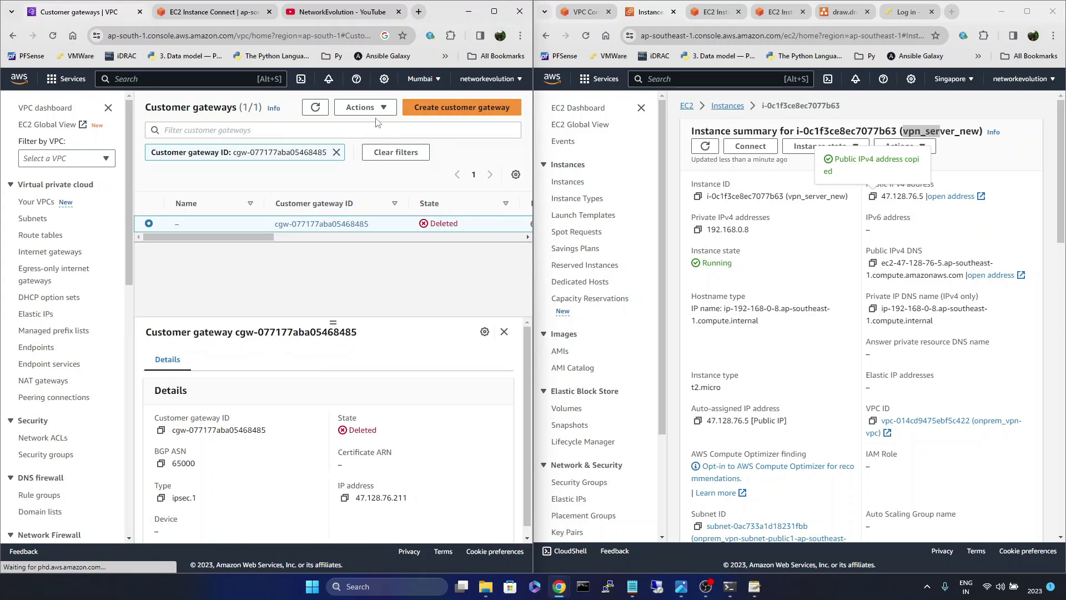
pyautogui.click(461, 107)
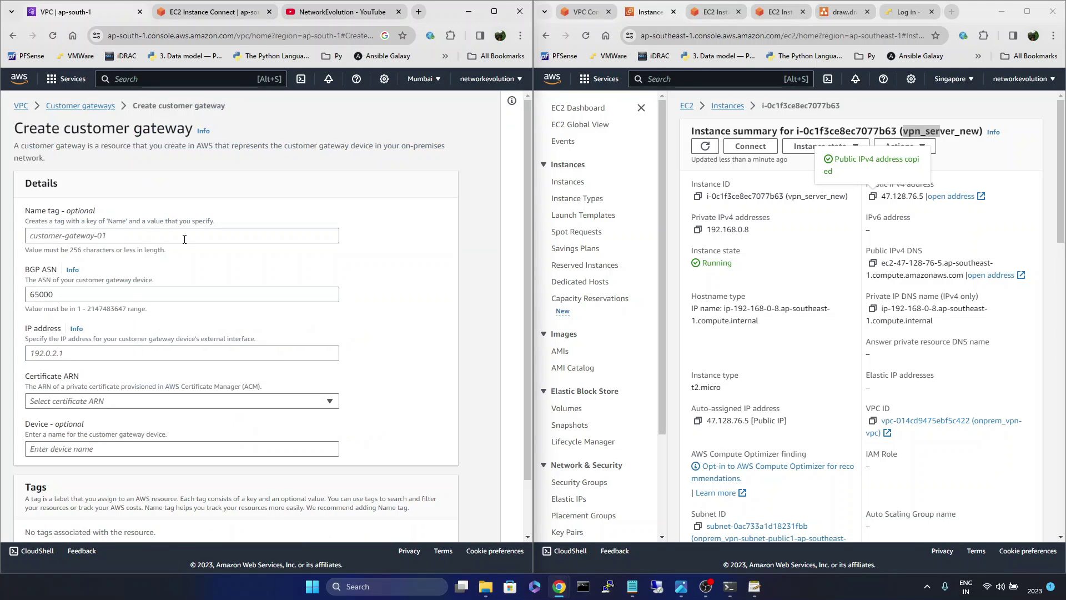
pyautogui.click(123, 231)
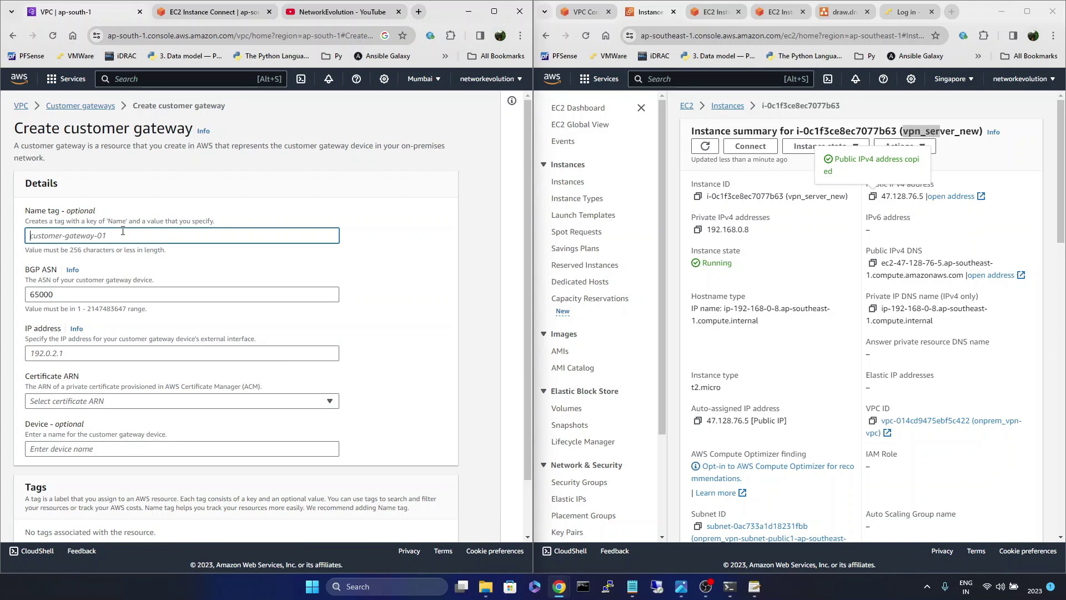
pyautogui.write('onprem_cg')
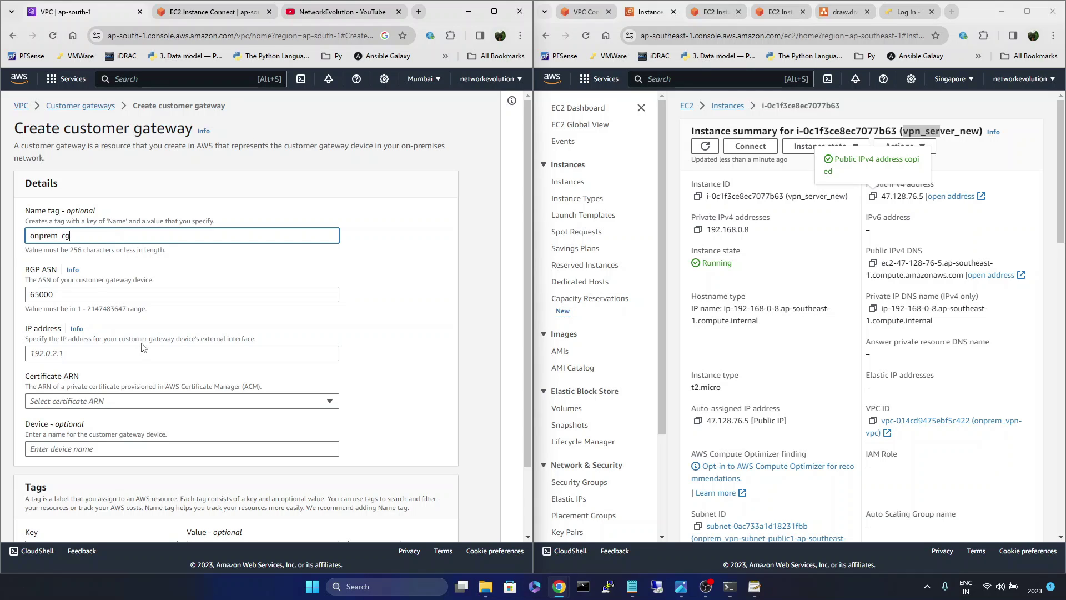
# Set the customer gateway's IP address to 47.128.76.5 by pasting the copied address, and create the gateway.
pyautogui.moveTo(59, 299); pyautogui.dragTo(6, 296)
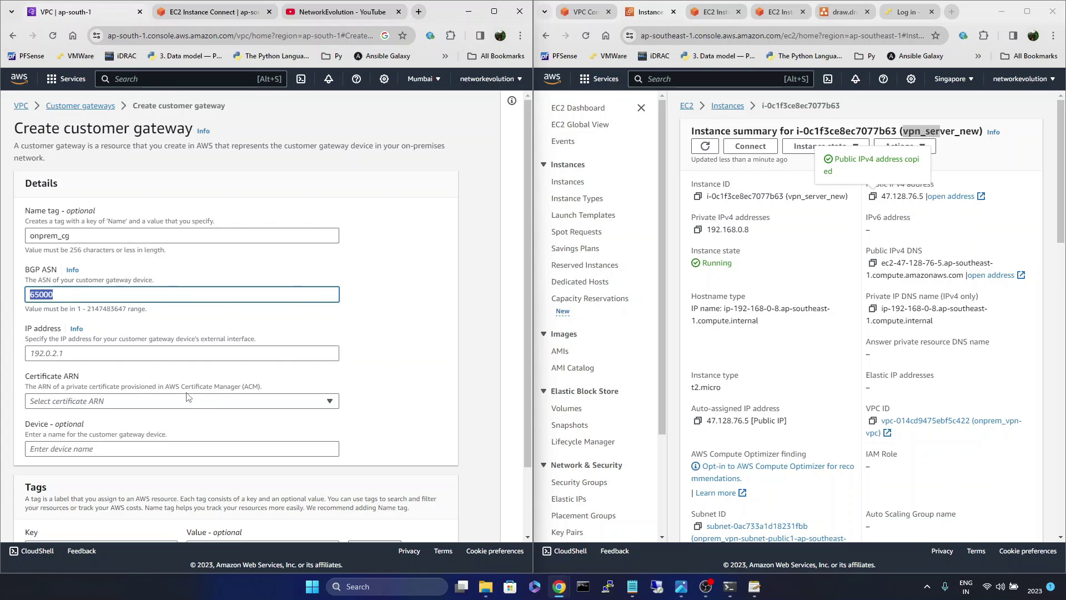
pyautogui.click(55, 358)
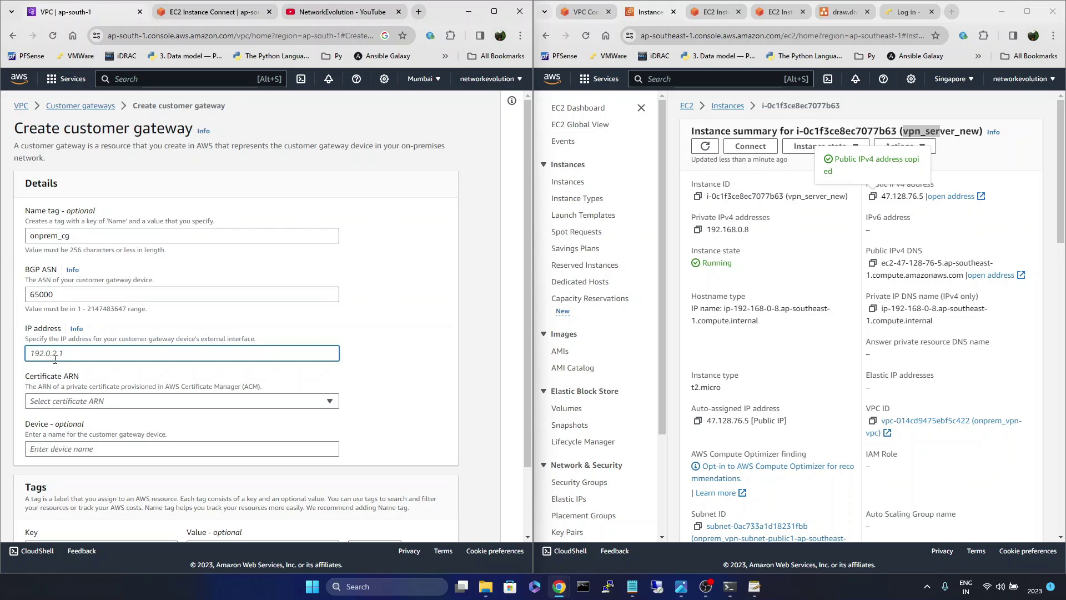
pyautogui.hotkey('ctrl', 'v')
pyautogui.moveTo(79, 353); pyautogui.dragTo(20, 349)
pyautogui.click(426, 338)
pyautogui.scroll(-2, 426, 338)
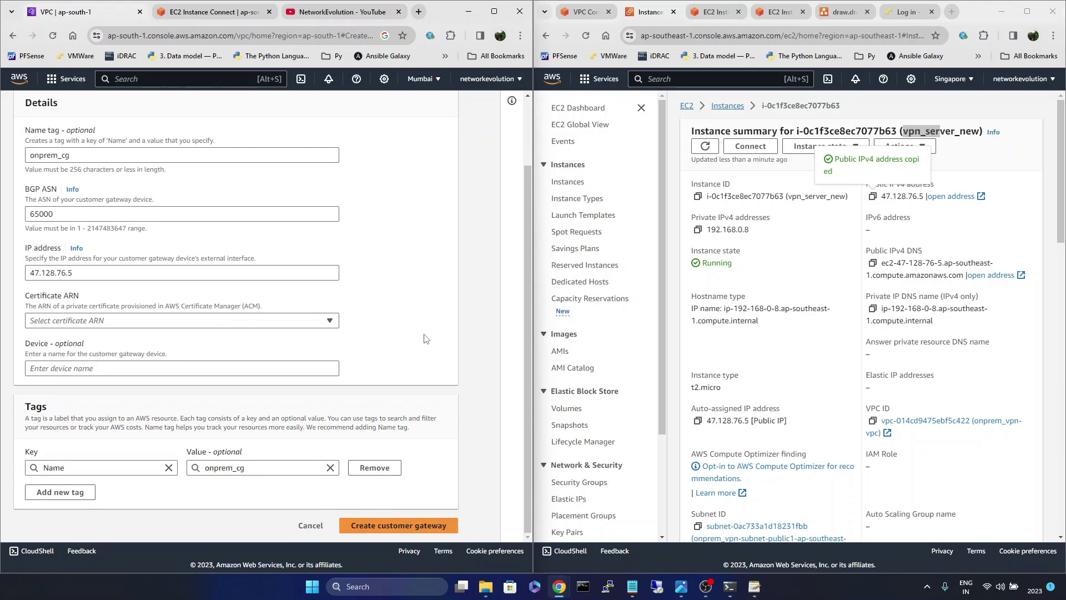
pyautogui.click(416, 526)
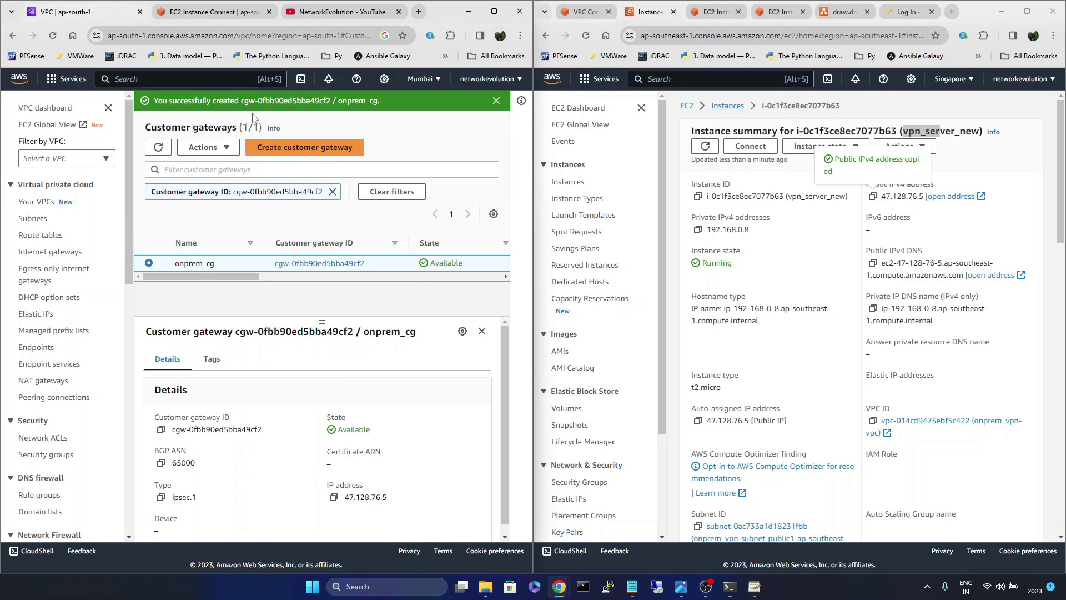
# Create a virtual private gateway named onprem_vpg with the Amazon default ASN.
pyautogui.scroll(-1, 58, 259)
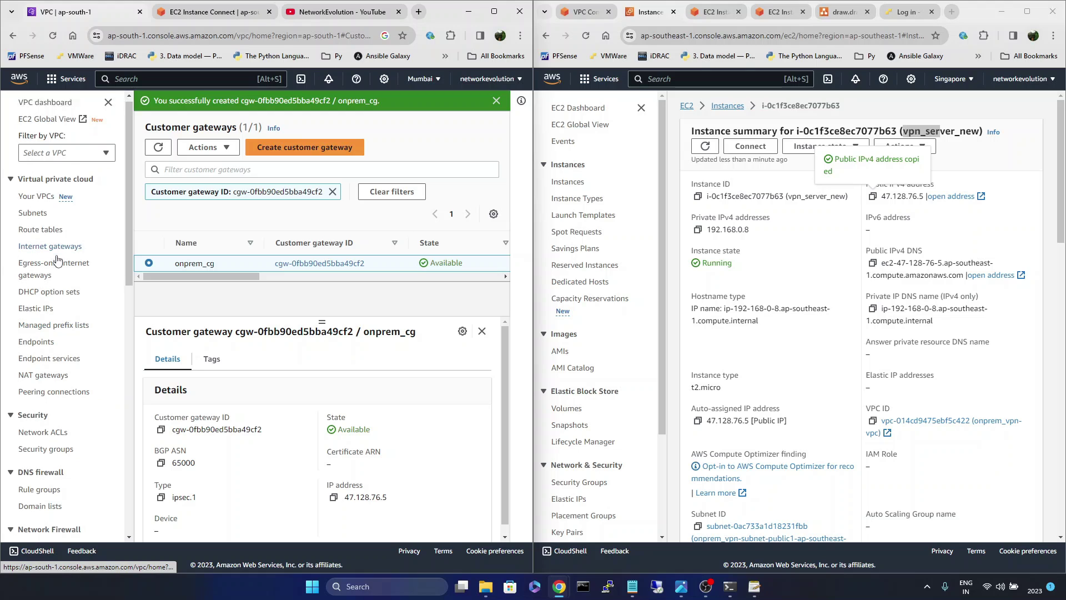
pyautogui.scroll(-6, 58, 260)
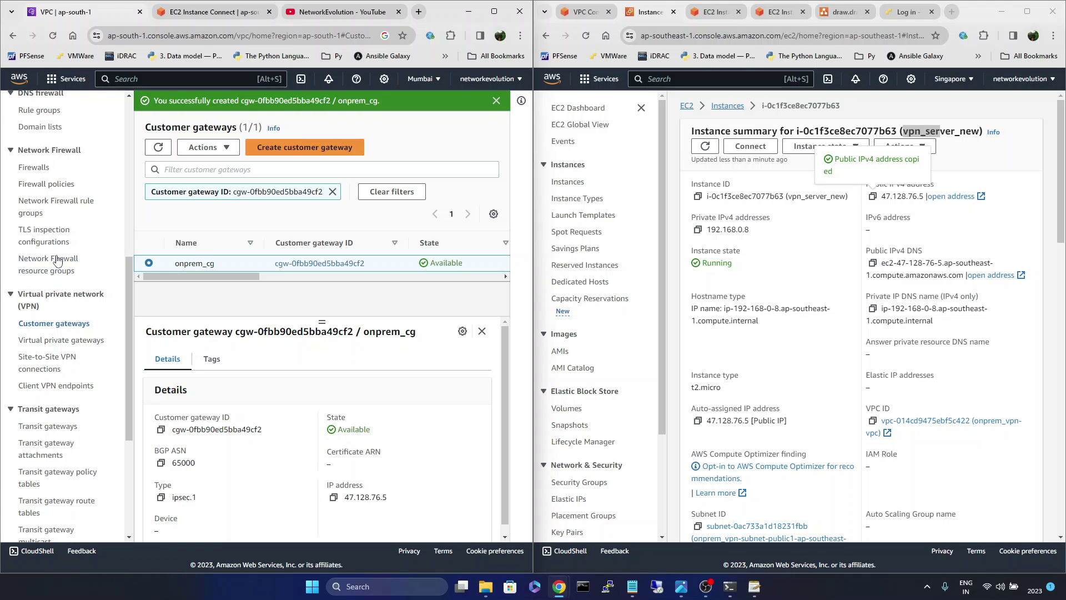
pyautogui.click(64, 340)
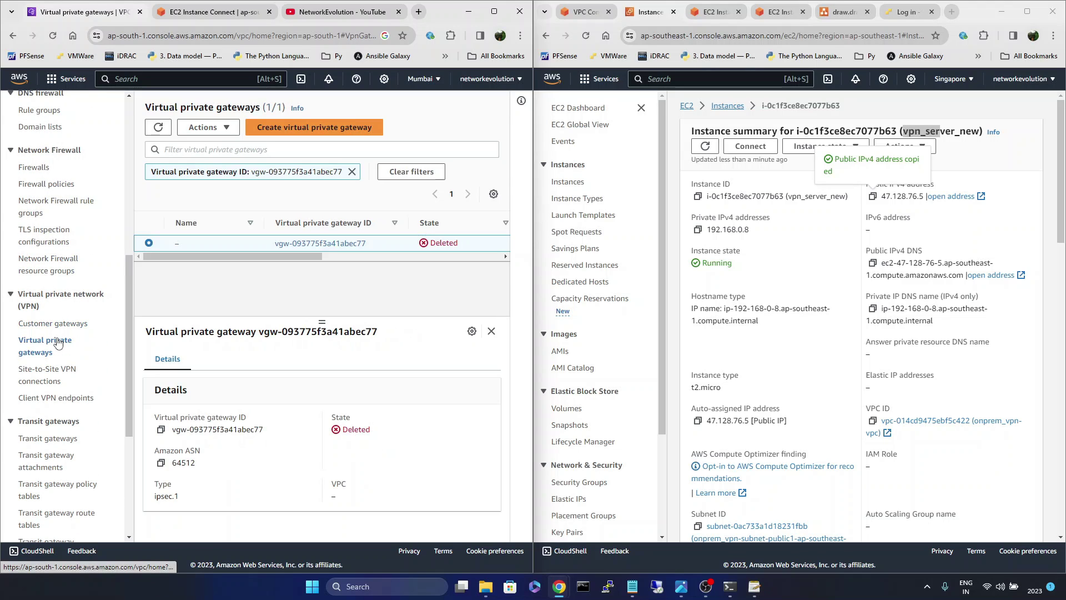
pyautogui.click(275, 124)
pyautogui.click(86, 225)
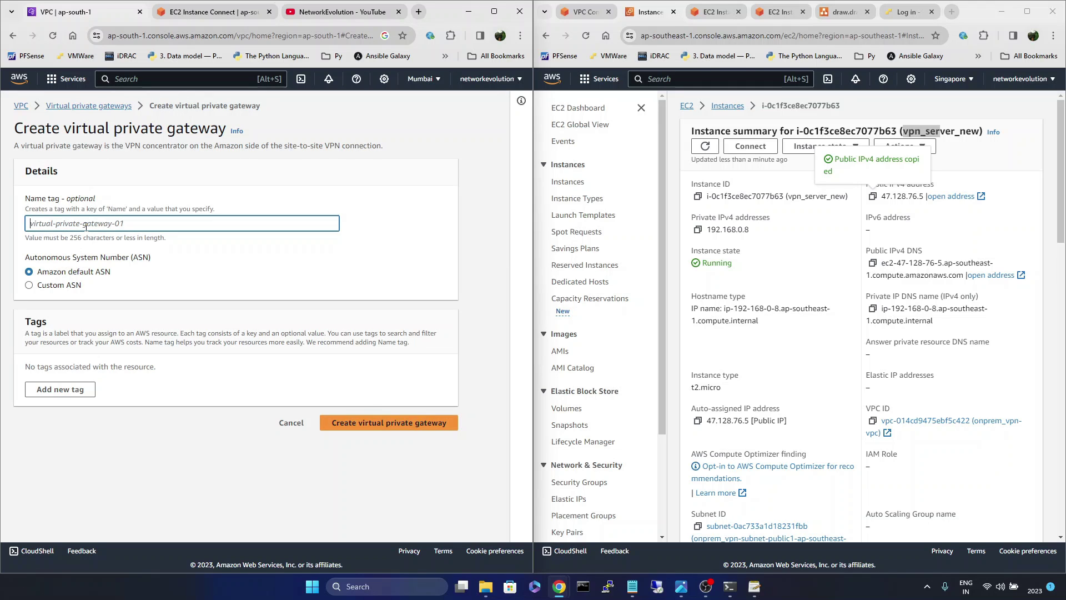
pyautogui.write('onp')
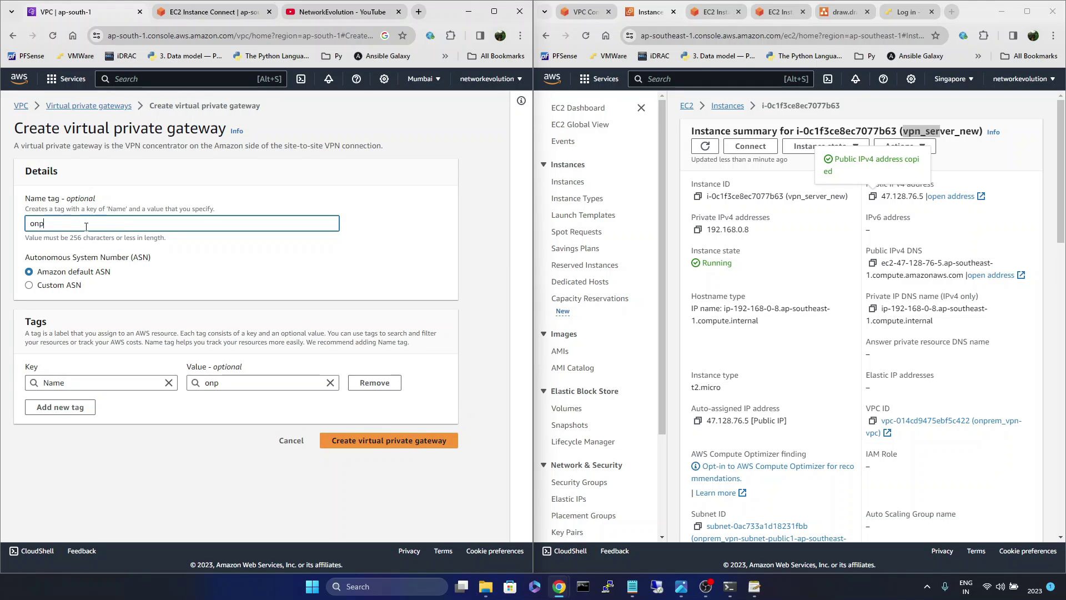
pyautogui.write('rem_vpg')
pyautogui.click(386, 441)
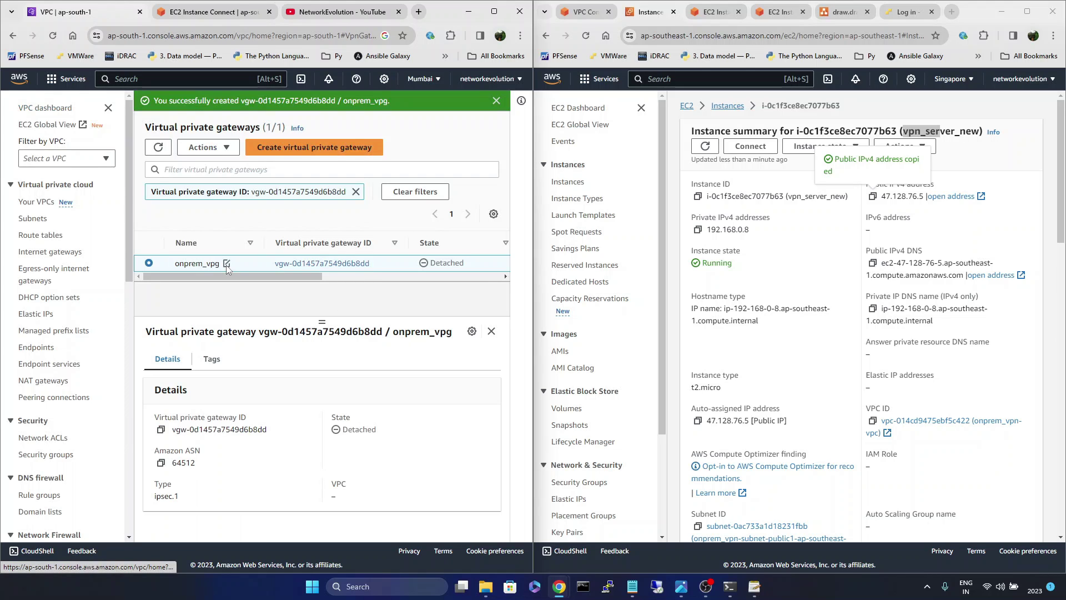
# Attach the onprem_vpg virtual private gateway to the aws_vpn_demo-vpc VPC.
pyautogui.click(221, 146)
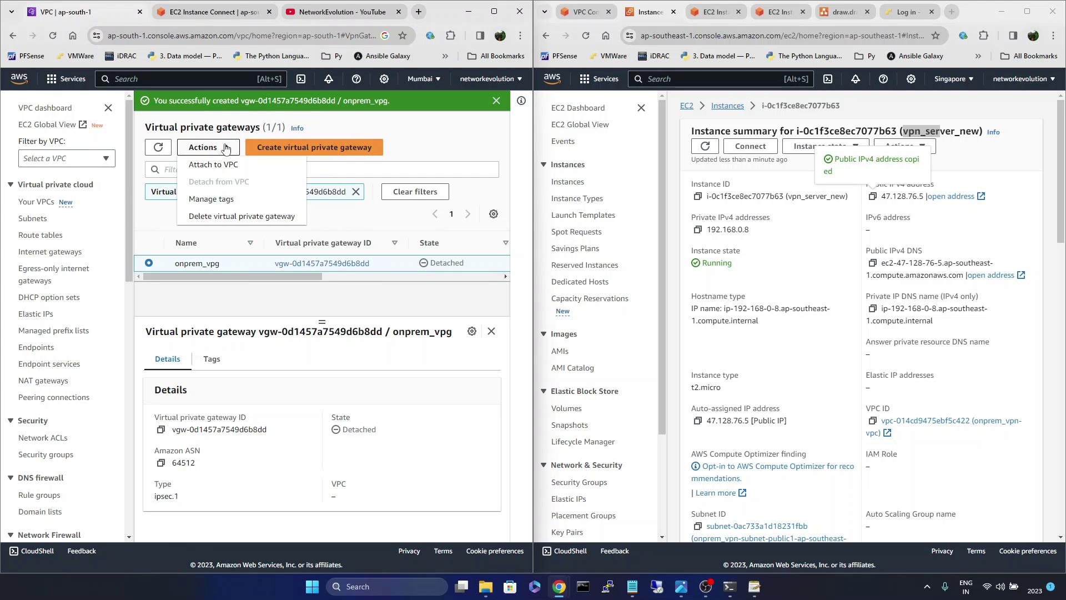
pyautogui.click(224, 165)
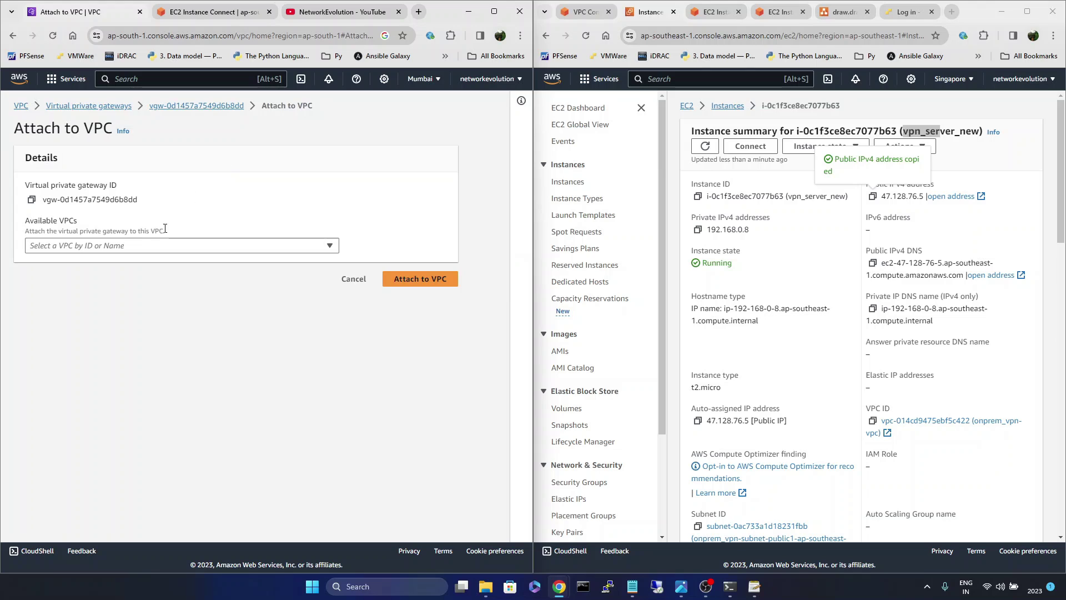
pyautogui.click(172, 250)
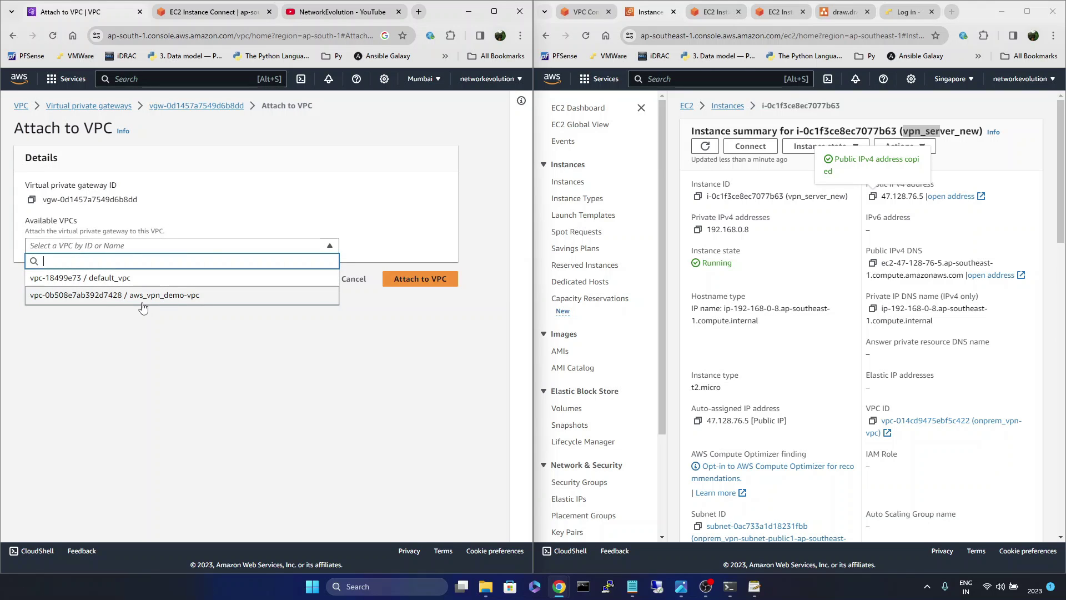
pyautogui.click(113, 300)
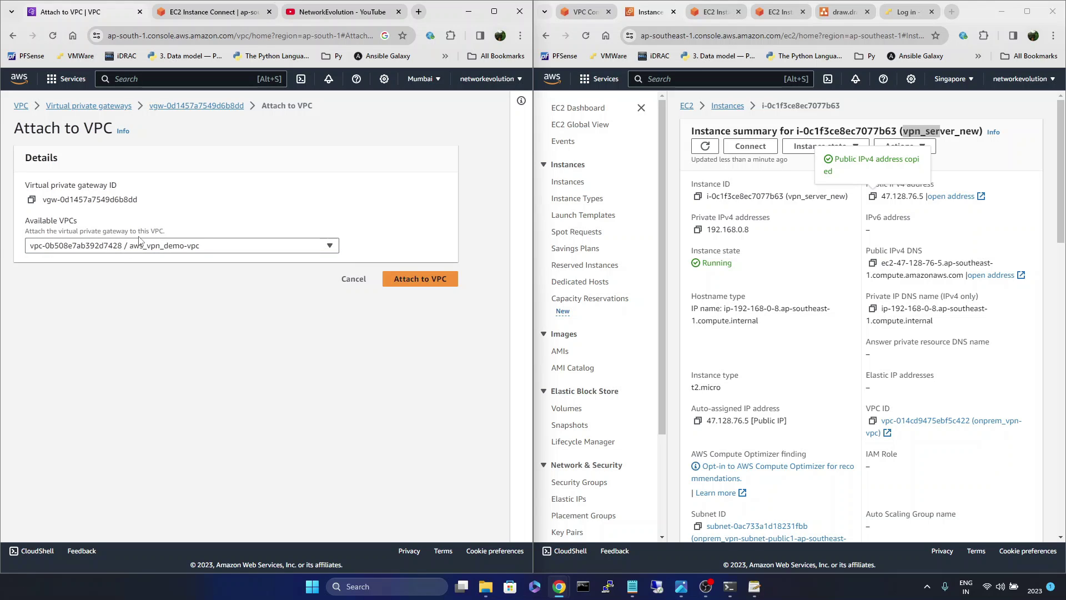
pyautogui.click(437, 281)
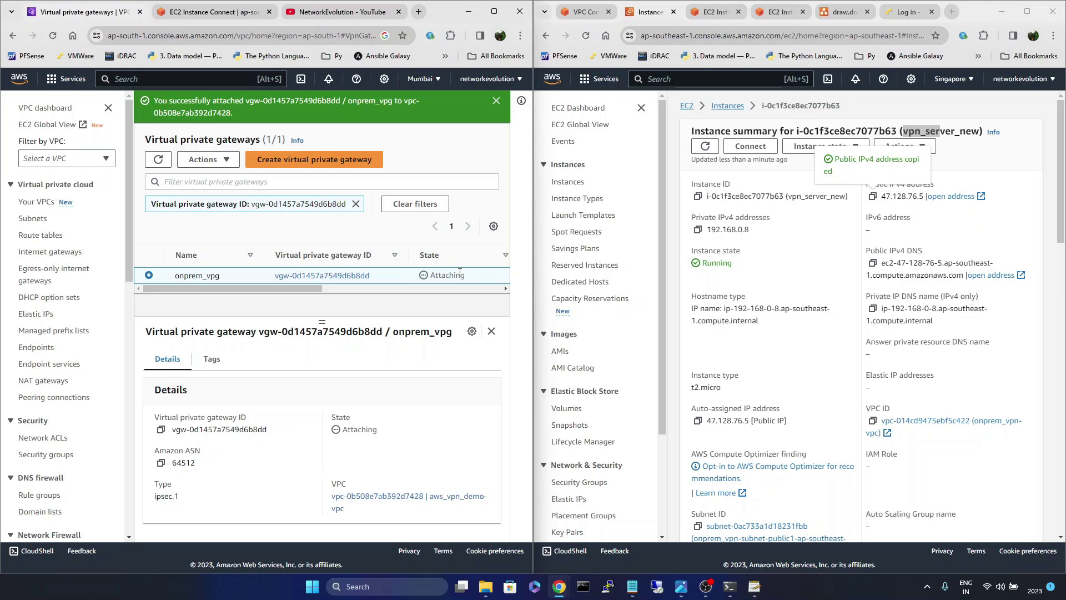
# Refresh the virtual private gateway's state and start a new Site-to-Site VPN connection.
pyautogui.click(53, 35)
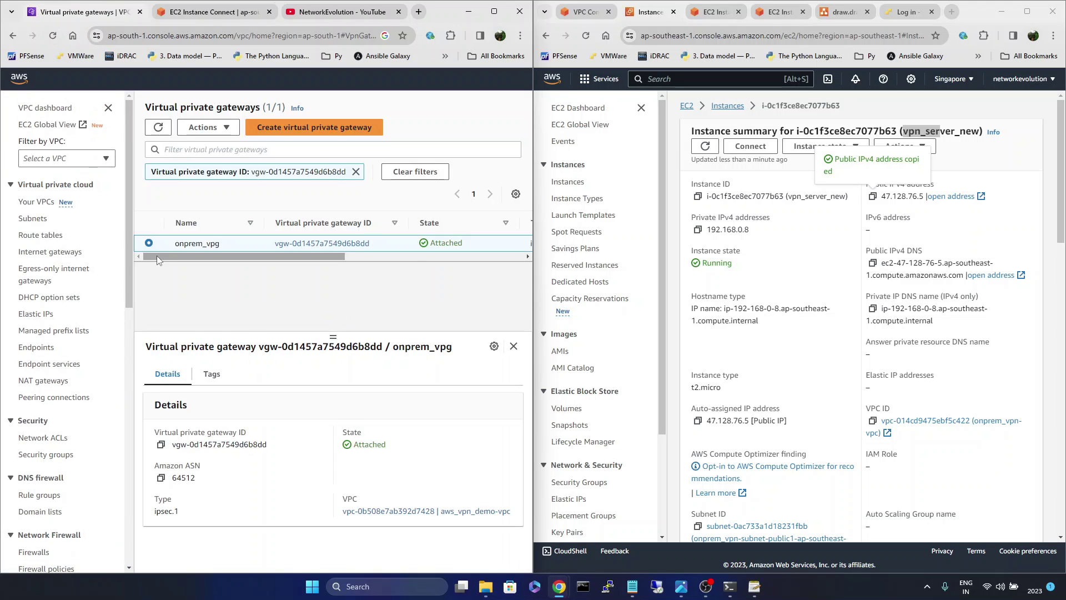
pyautogui.scroll(-5, 47, 392)
pyautogui.scroll(-2, 46, 392)
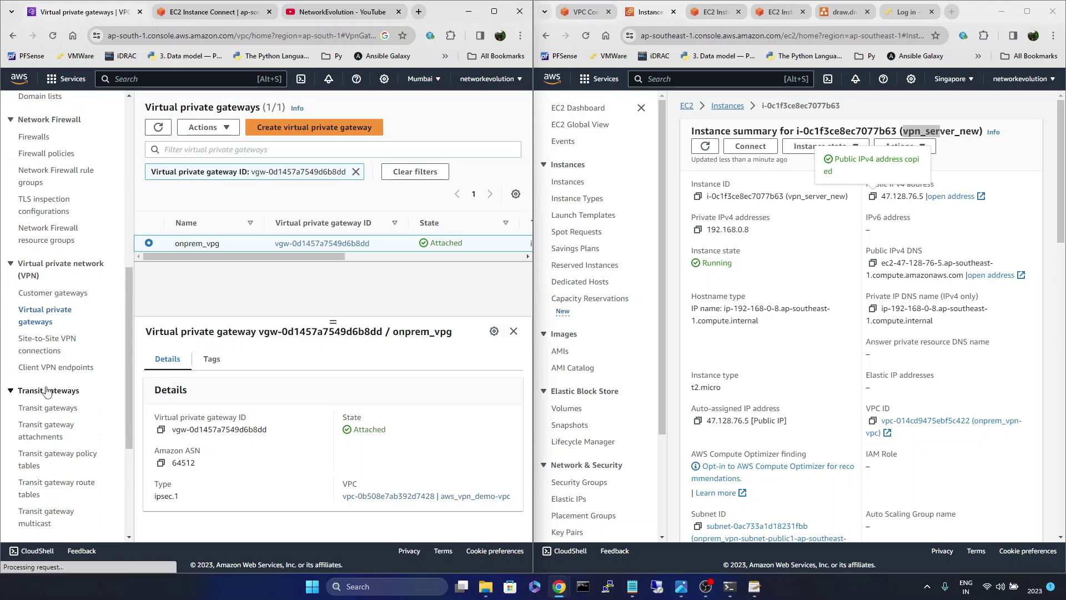
pyautogui.click(43, 340)
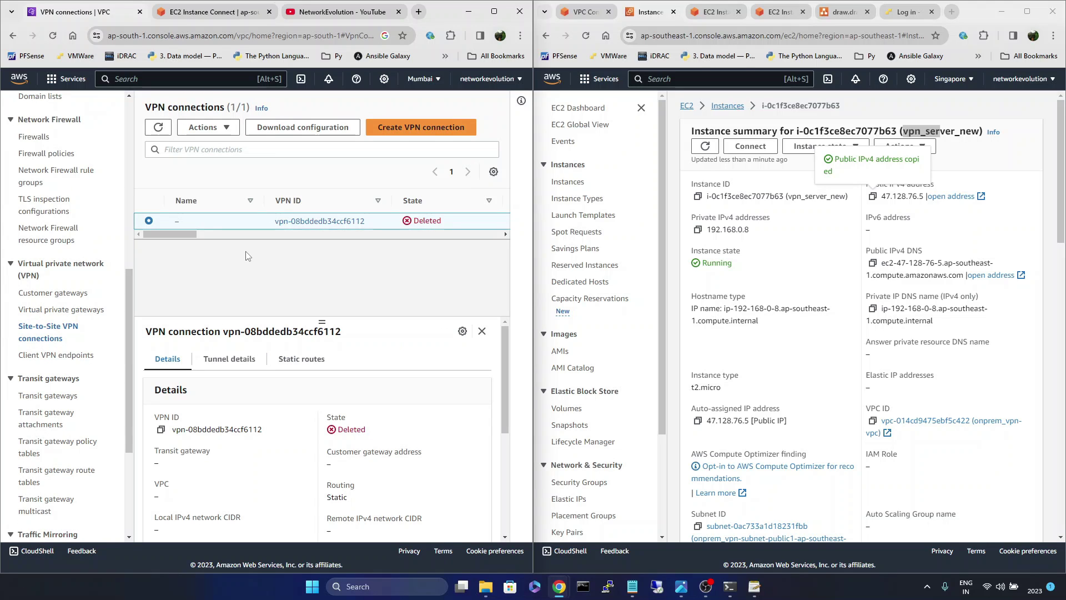
pyautogui.click(414, 127)
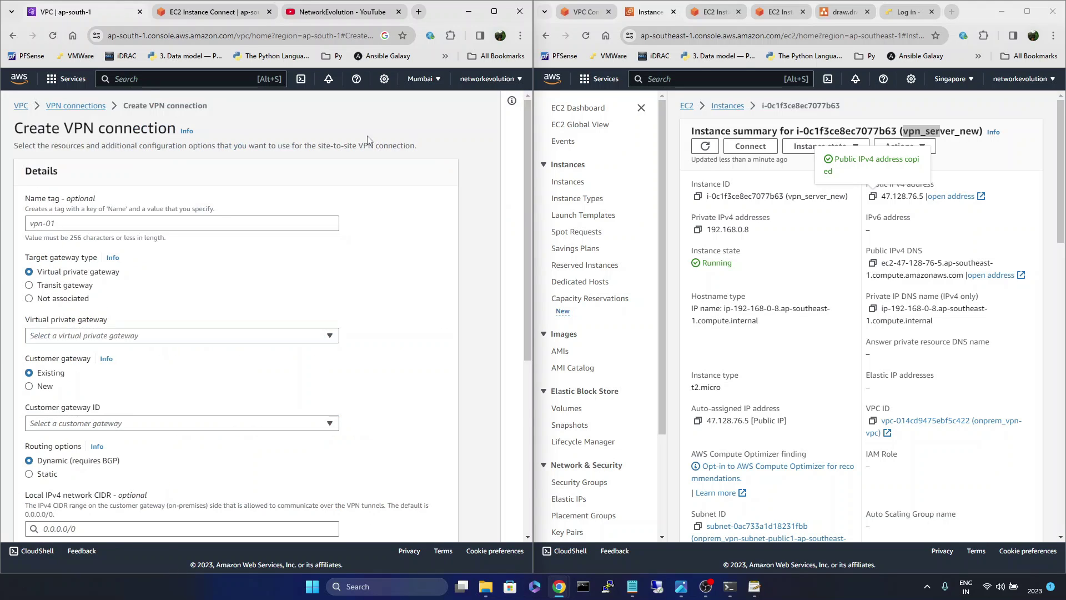
# Name the VPN connection new_vpn and choose onprem_vpg as its virtual private gateway.
pyautogui.click(66, 222)
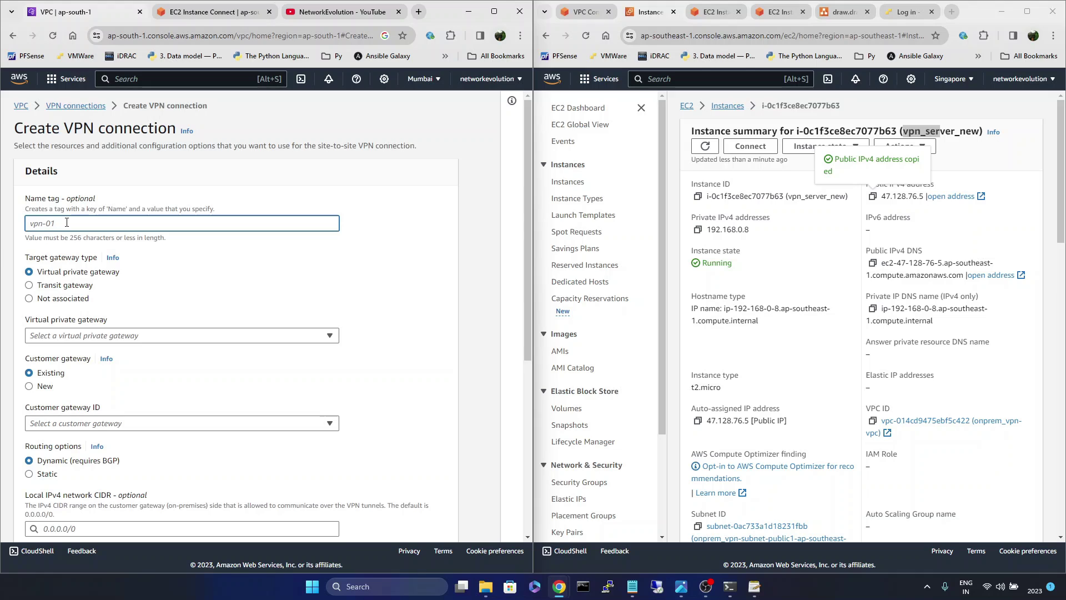
pyautogui.write('new_vpn')
pyautogui.click(173, 335)
pyautogui.click(142, 370)
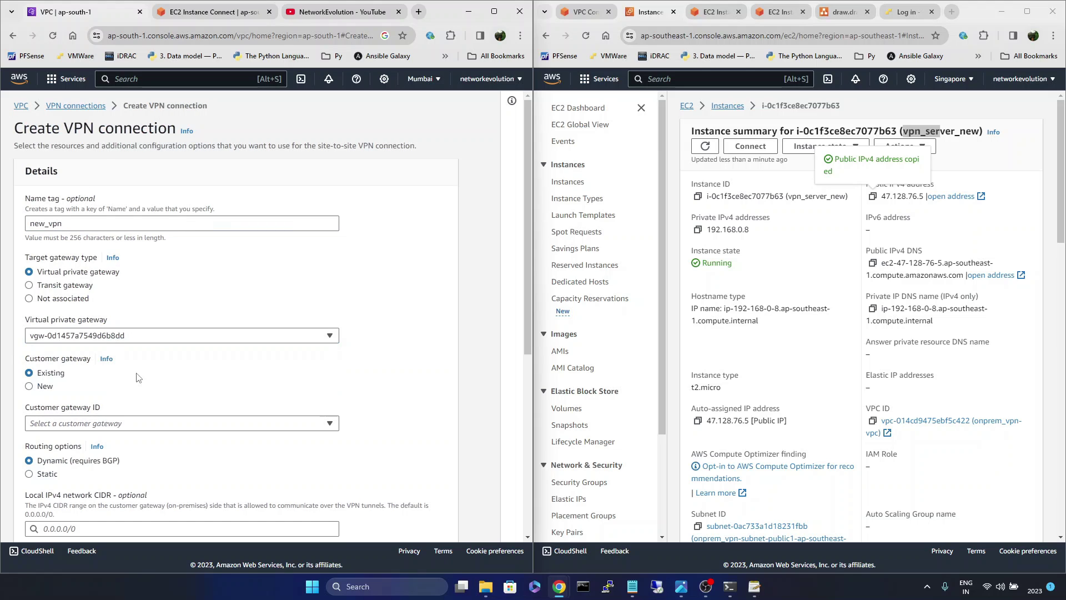
# Check the selected virtual private gateway and choose the existing onprem_cg as the customer gateway.
pyautogui.scroll(-3, 244, 369)
pyautogui.click(214, 187)
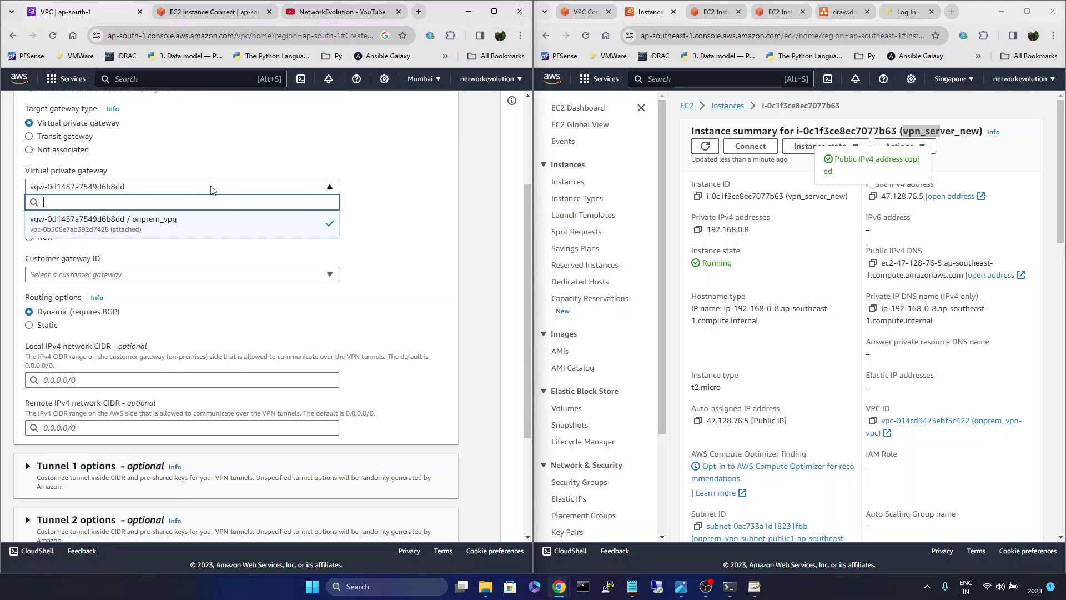
pyautogui.click(217, 276)
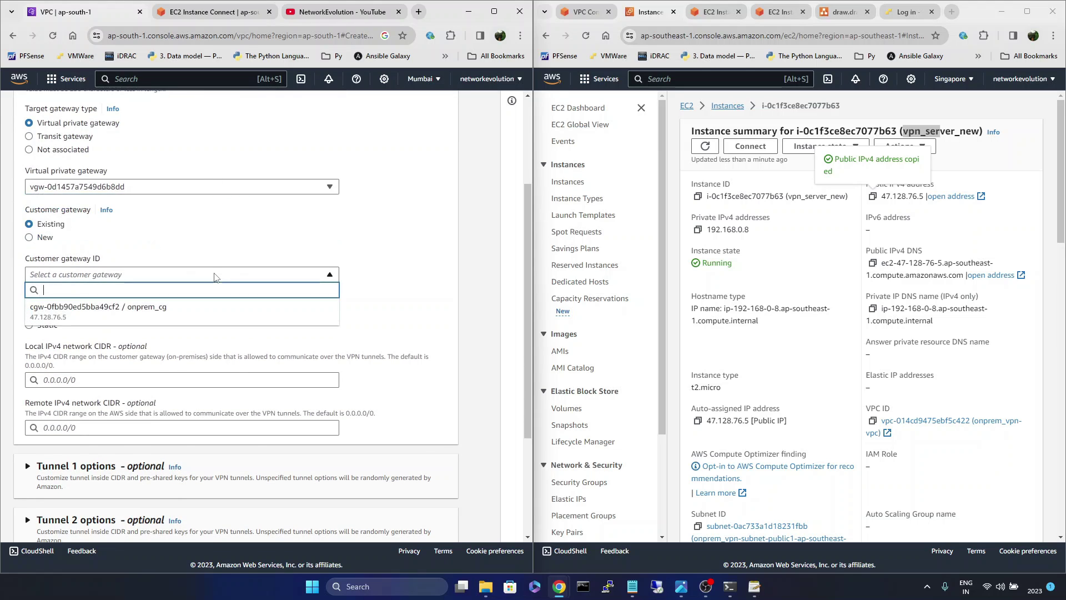
pyautogui.click(159, 312)
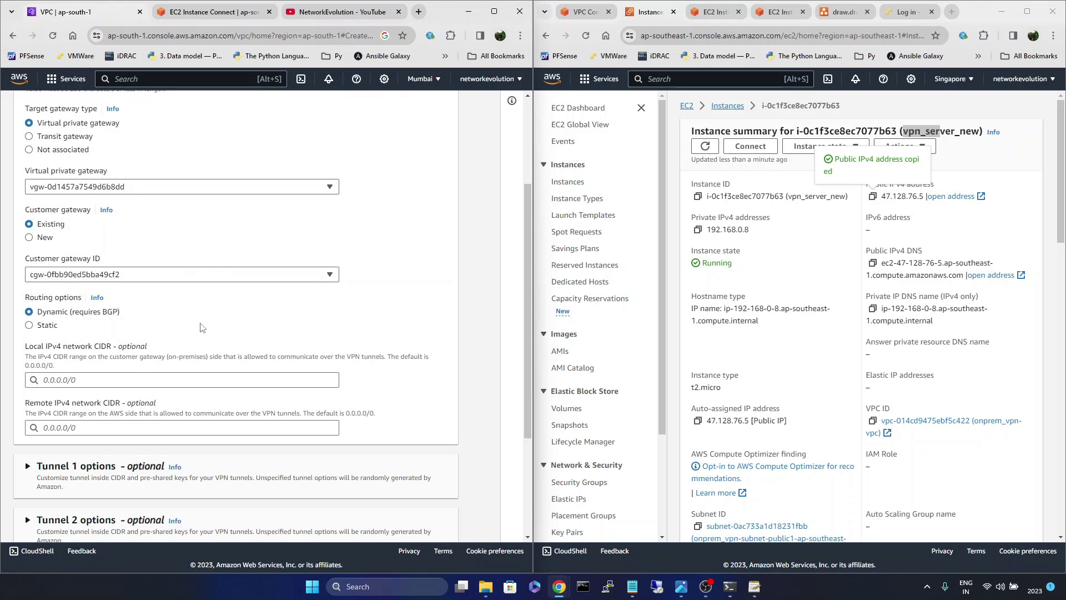
# Switch the VPN connection's routing to static and add the static IP prefix 192.168.0.0/24.
pyautogui.scroll(-2, 201, 327)
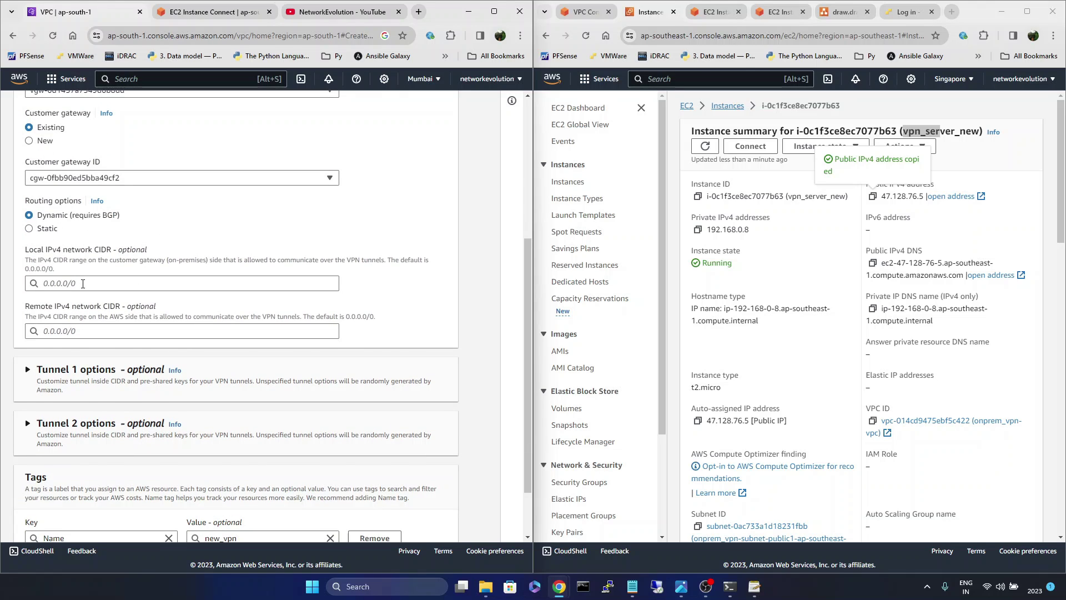
pyautogui.click(31, 229)
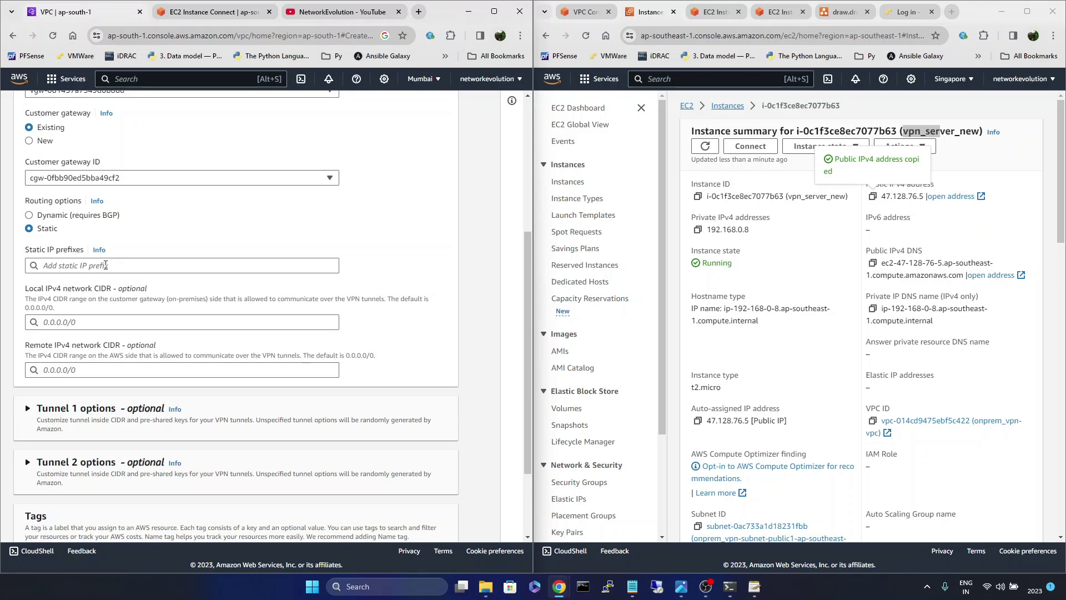
pyautogui.click(89, 267)
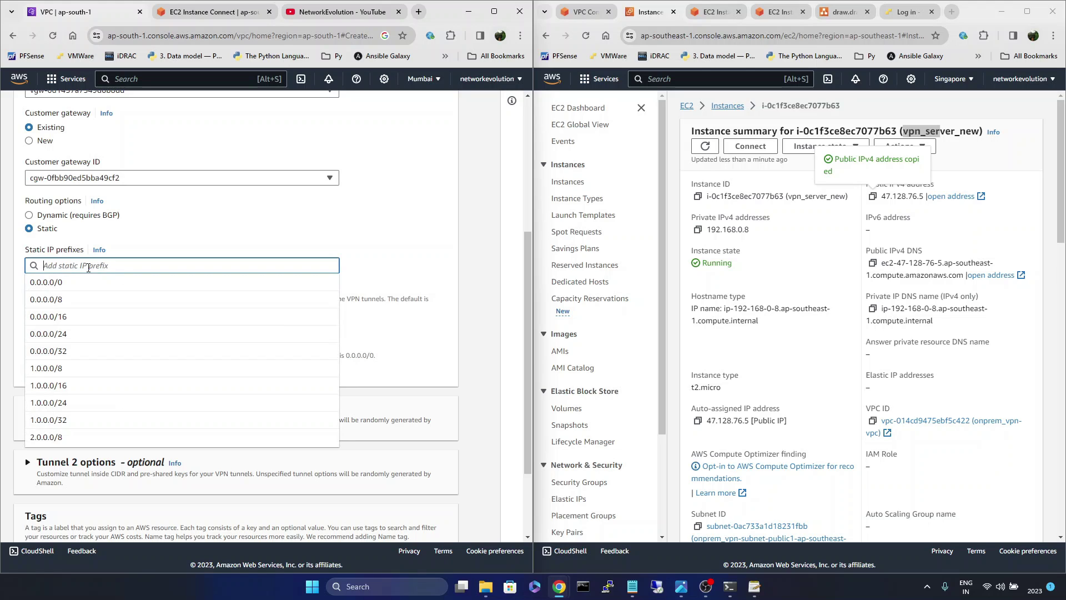
pyautogui.write('1')
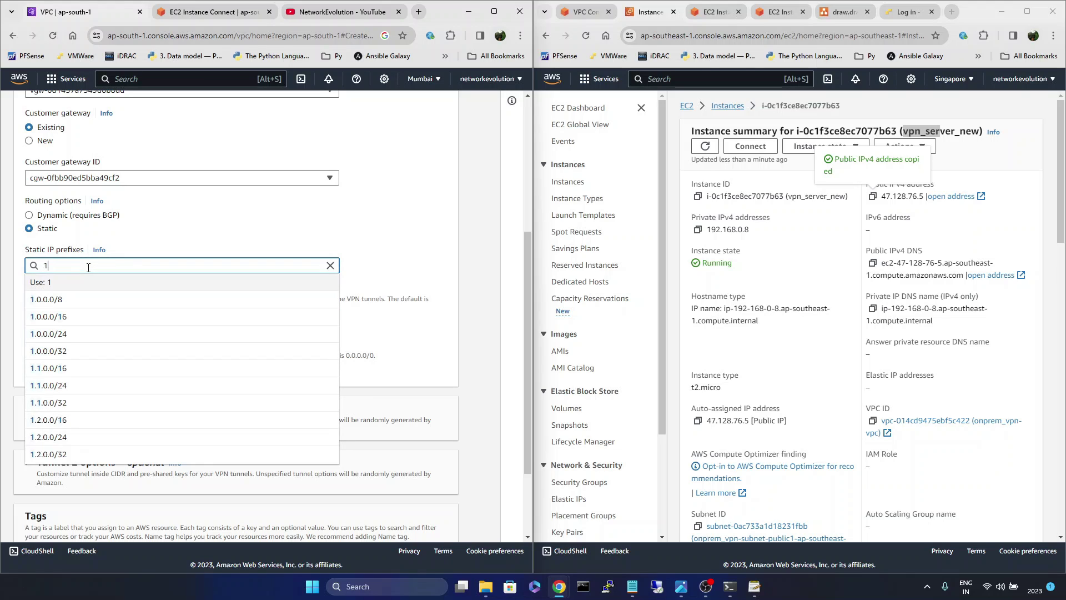
pyautogui.write('92.168.0')
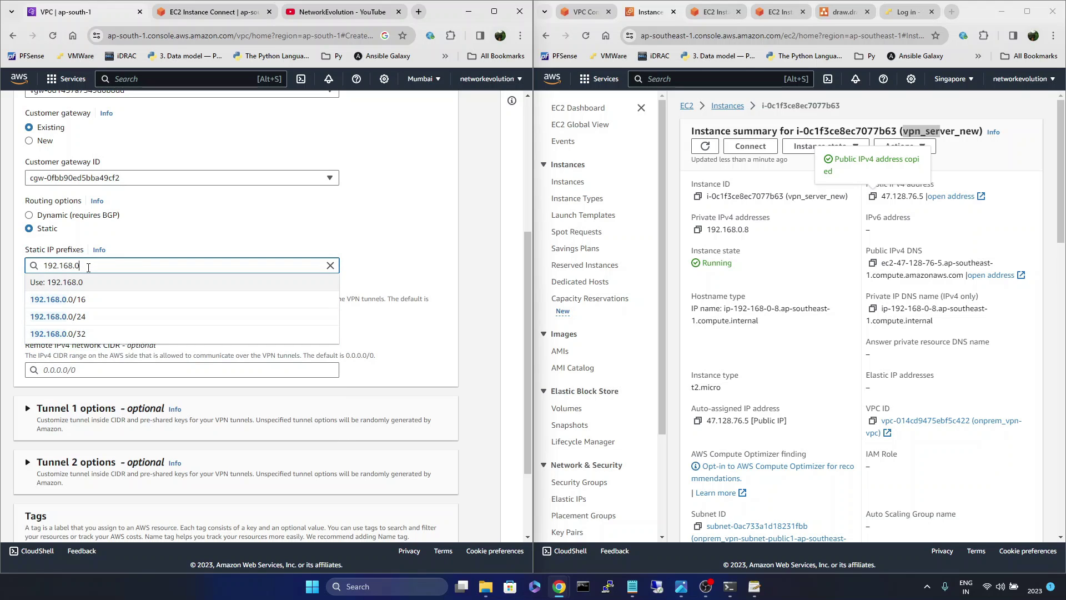
pyautogui.write('.0/24')
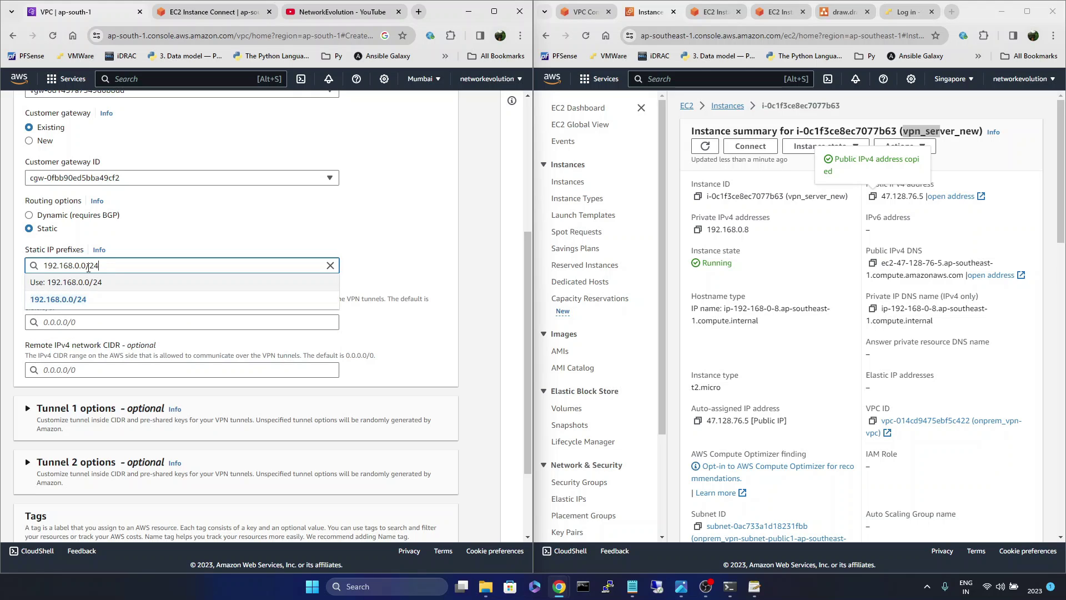
pyautogui.click(73, 300)
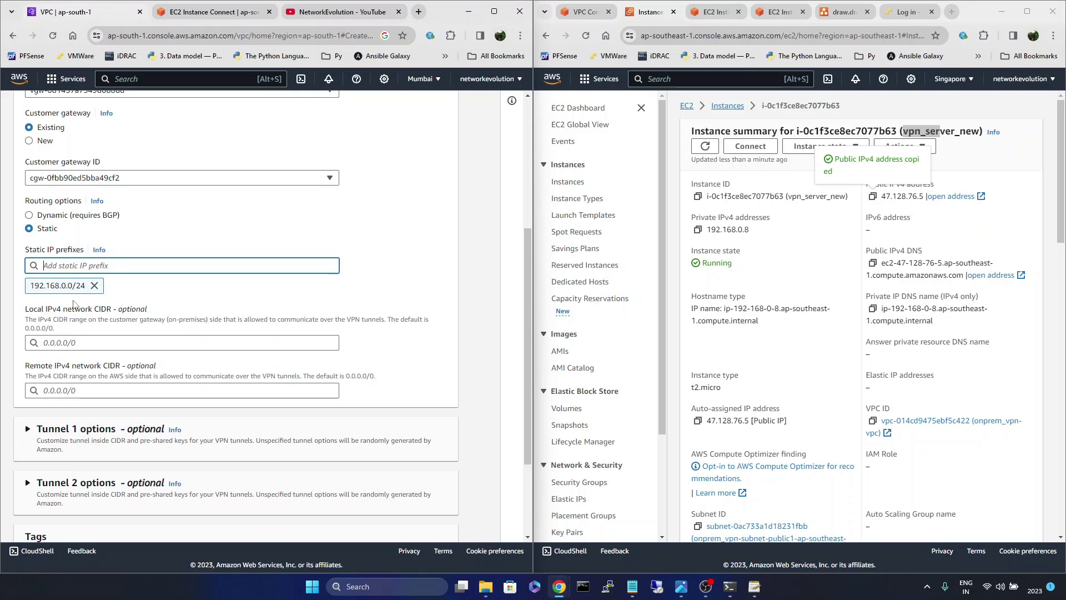
# Add 172.16.100.0/24 as a second static IP prefix for the VPN connection.
pyautogui.write('172.')
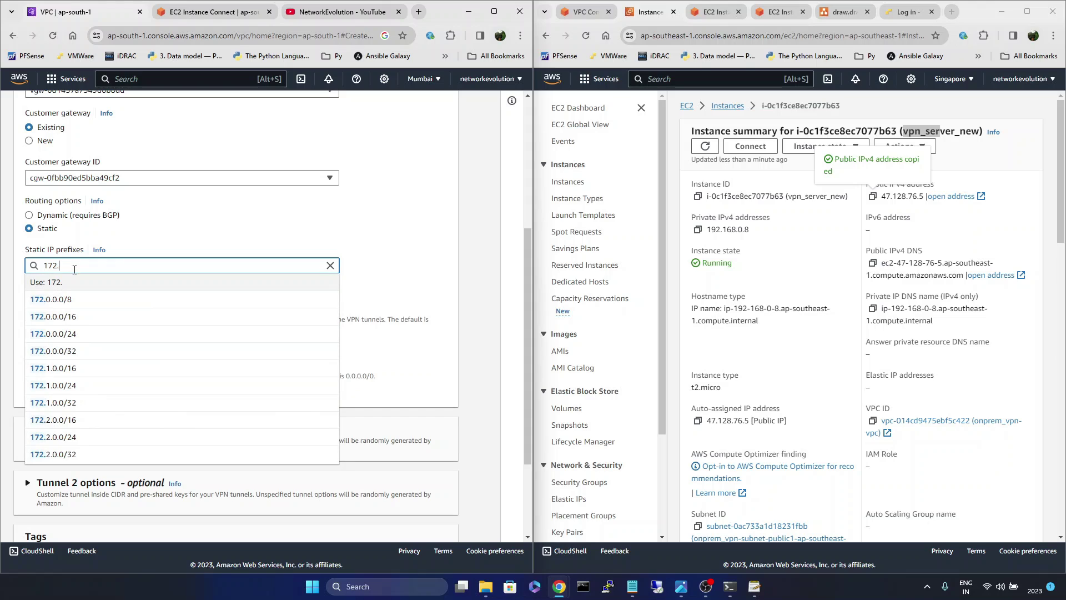
pyautogui.write('16.100')
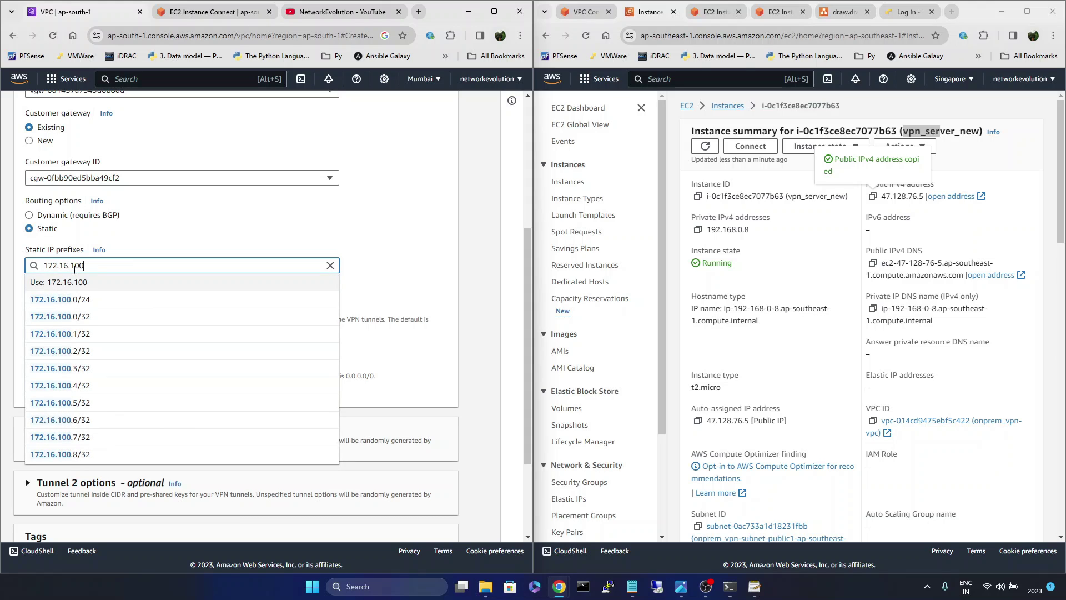
pyautogui.write('.0/')
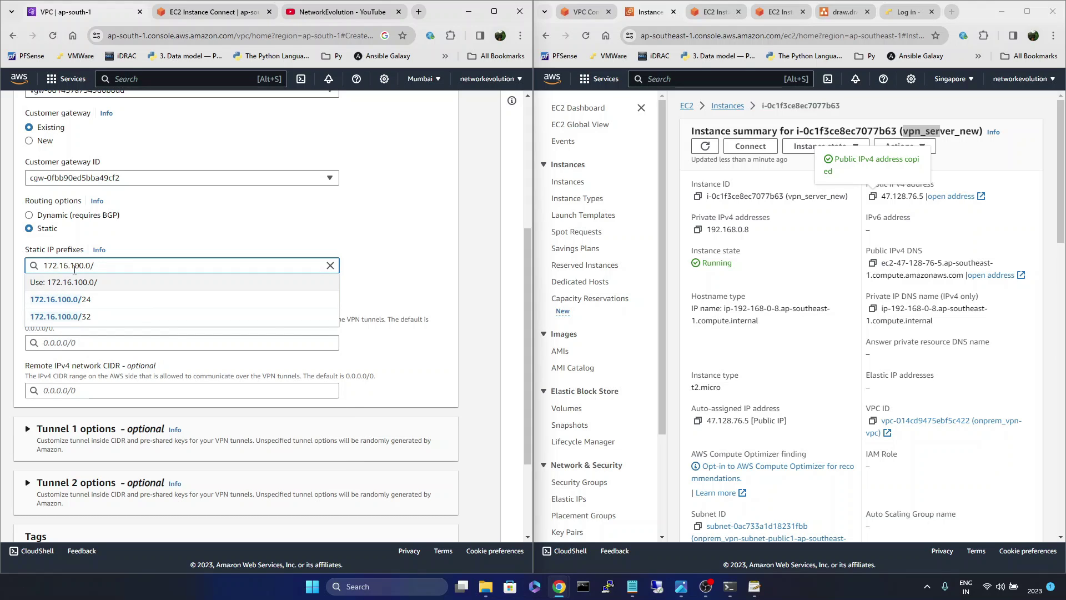
pyautogui.write('24')
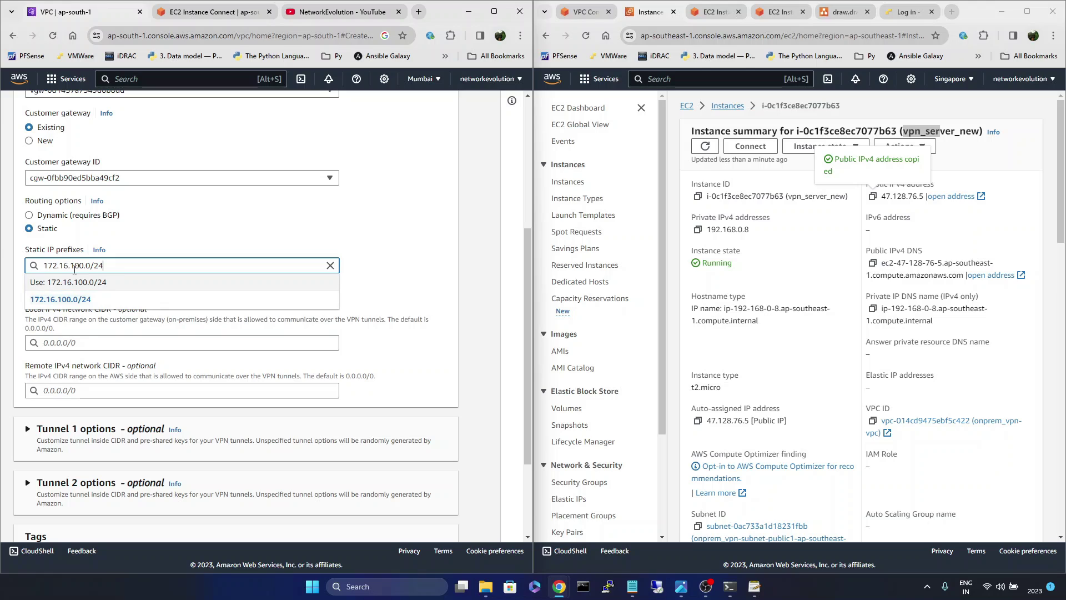
pyautogui.click(94, 301)
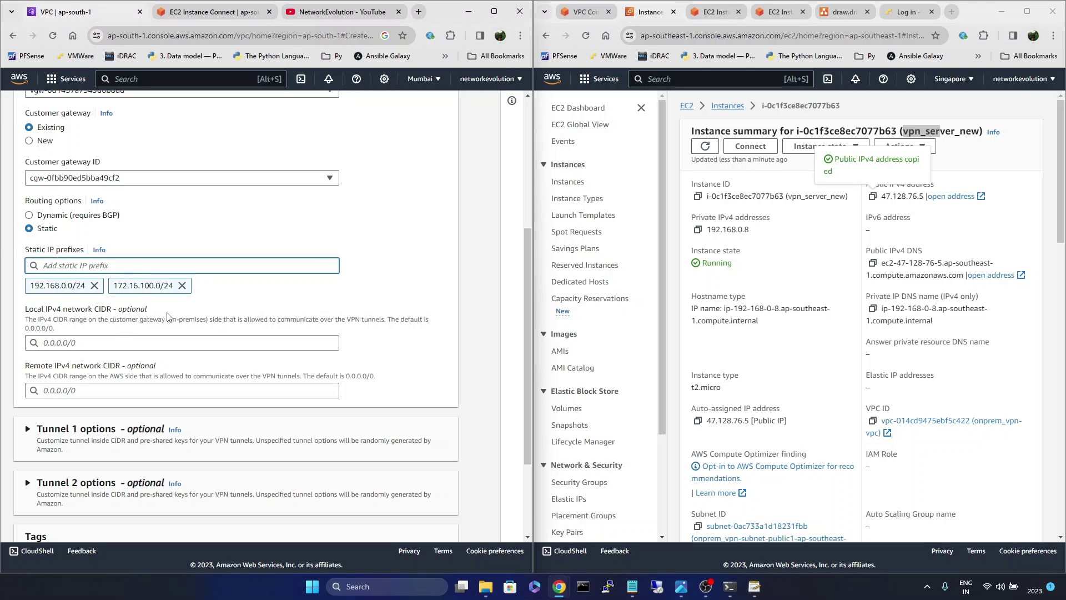
# Set the local IPv4 network CIDR of the VPN connection to 192.168.0.0/24.
pyautogui.click(71, 341)
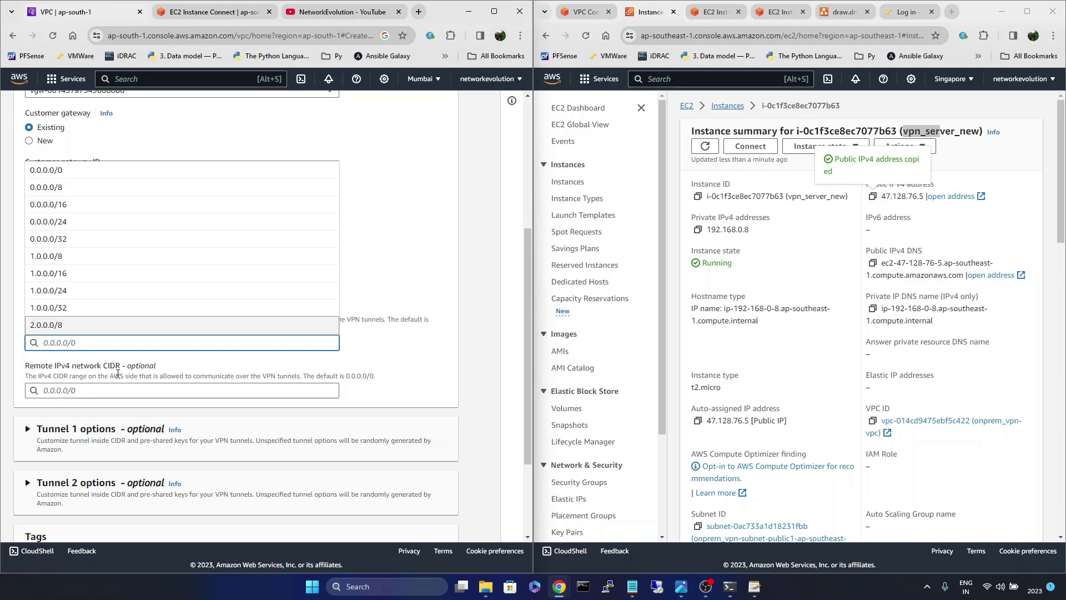
pyautogui.write('192.1')
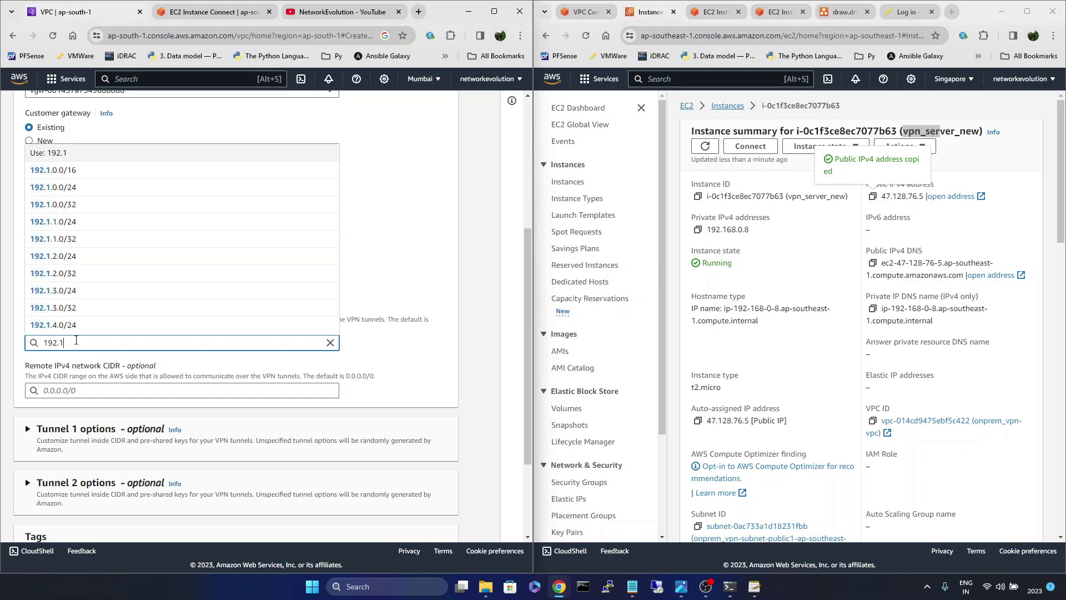
pyautogui.write('68.0.0')
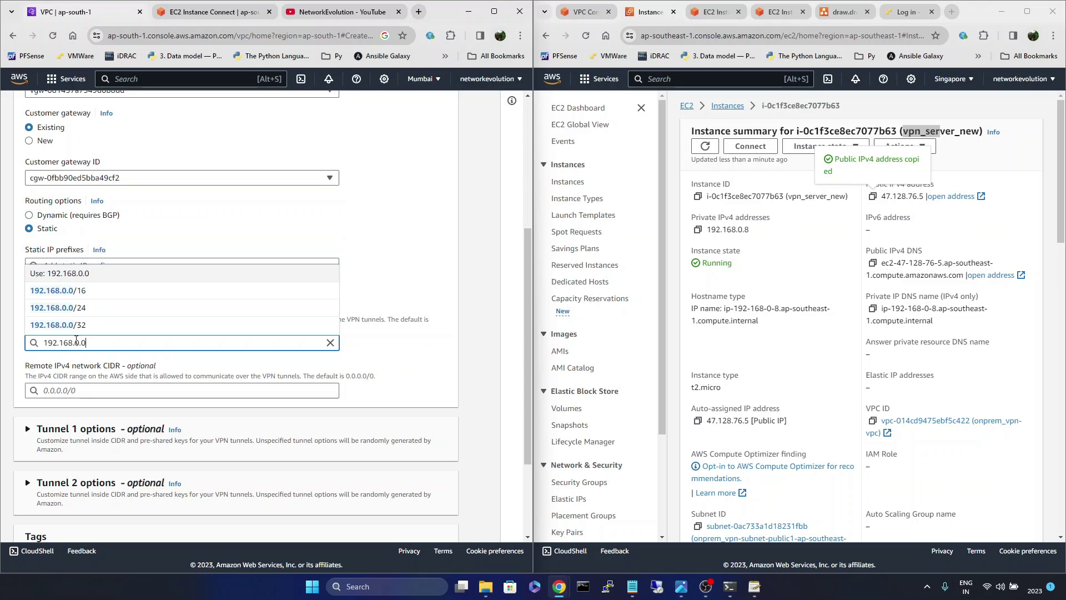
pyautogui.write('/24')
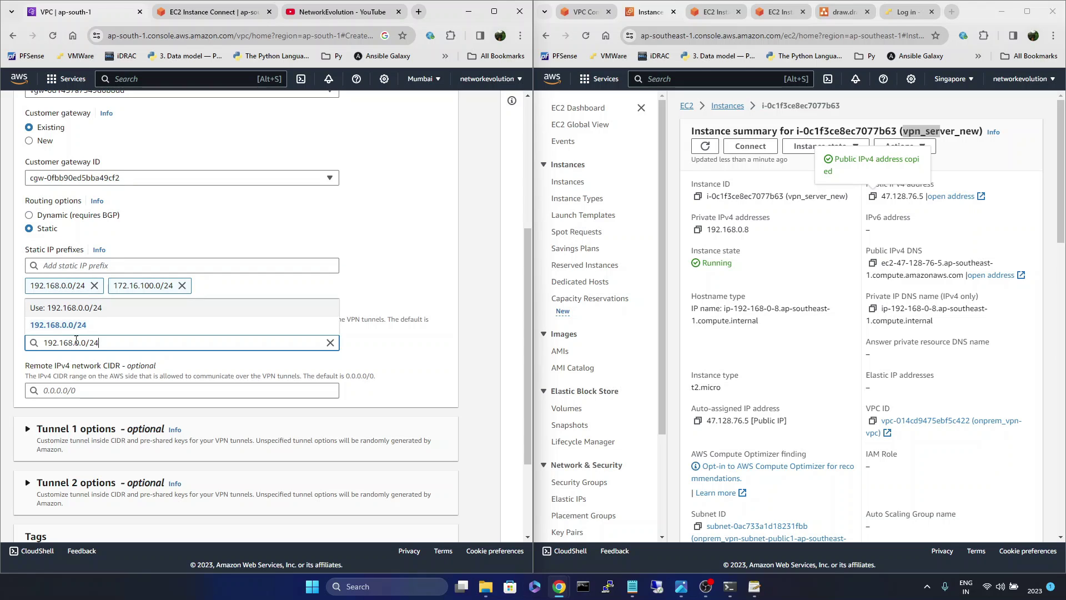
# Set the remote IPv4 network CIDR of the VPN connection to 172.16.100.0/24.
pyautogui.click(82, 390)
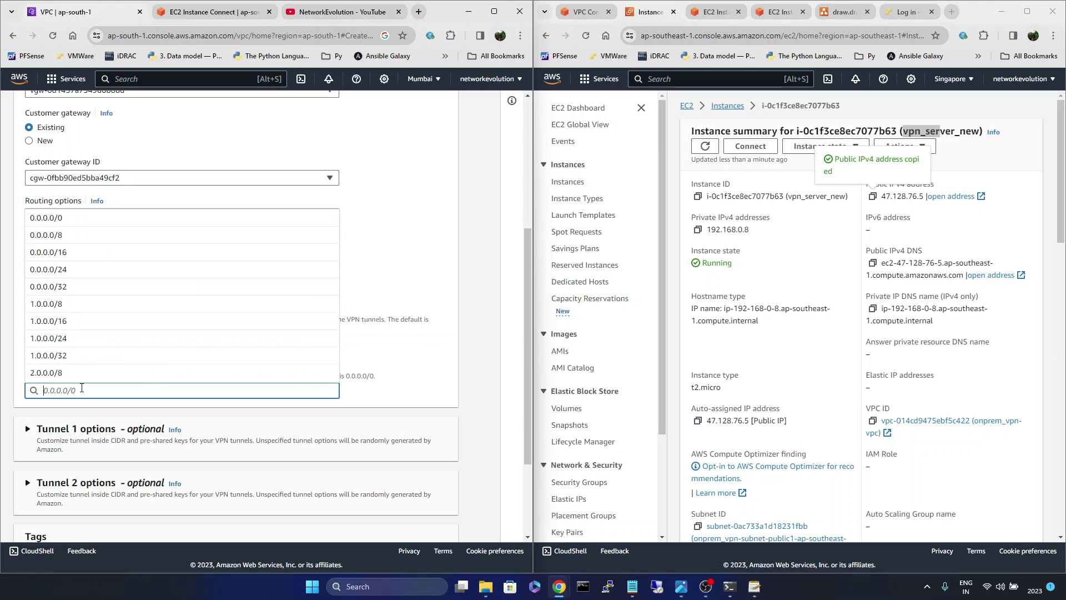
pyautogui.write('172.16')
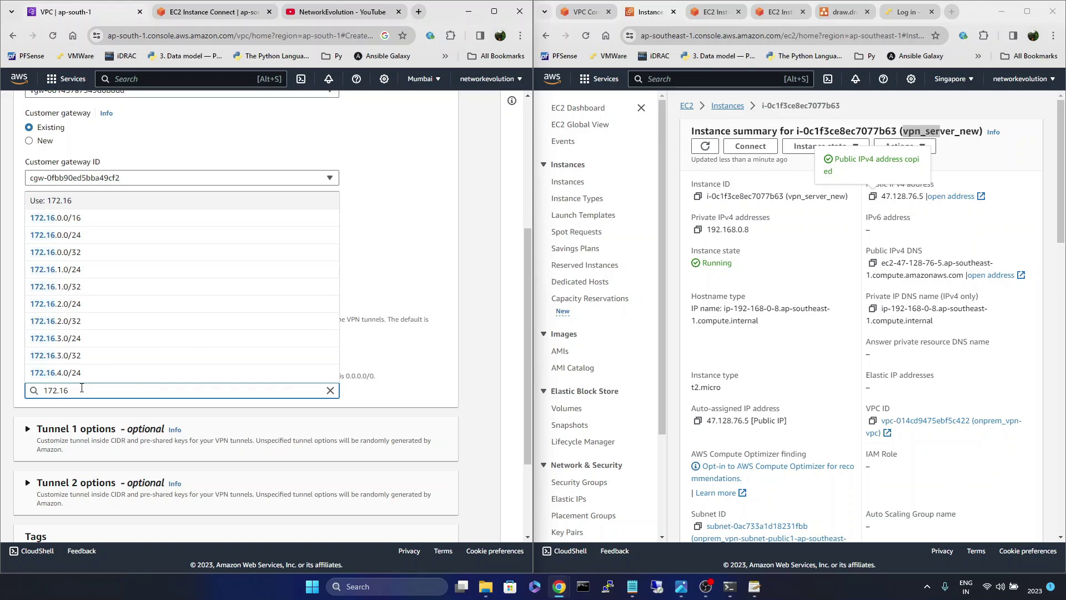
pyautogui.write('.100.0/24')
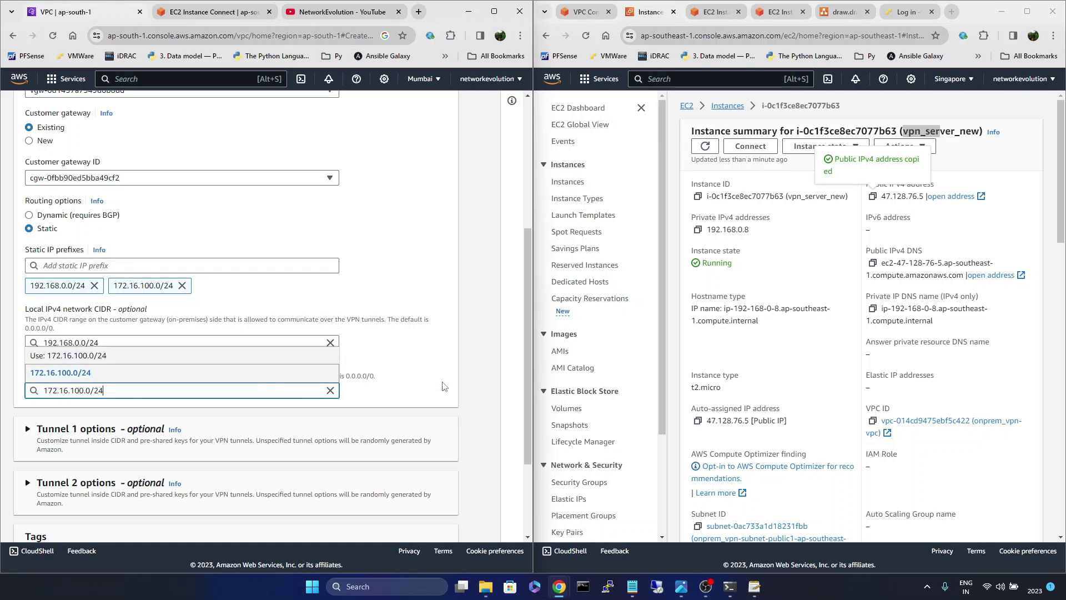
pyautogui.click(484, 390)
# Expand the tunnel 1 and tunnel 2 options, and switch tunnel 1's advanced options from the defaults to custom editing.
pyautogui.scroll(-3, 484, 390)
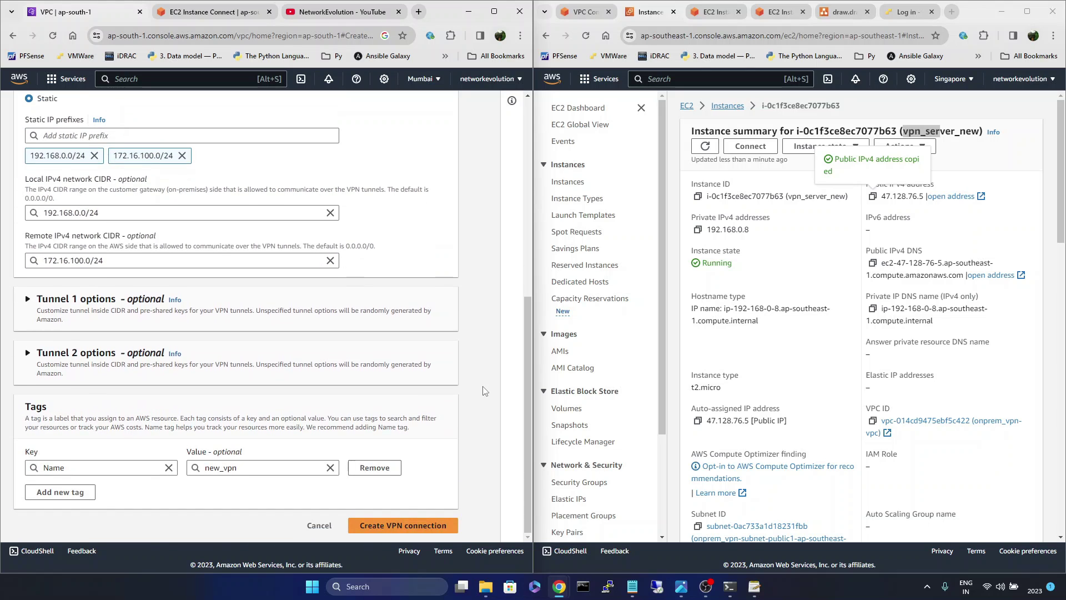
pyautogui.click(28, 298)
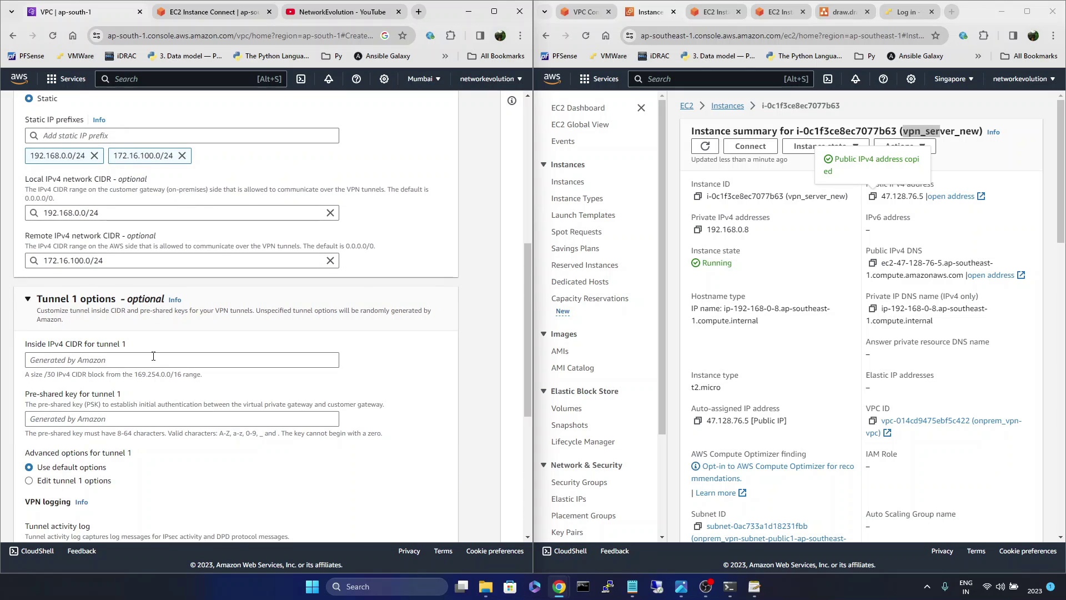
pyautogui.scroll(-4, 153, 356)
pyautogui.scroll(-2, 153, 359)
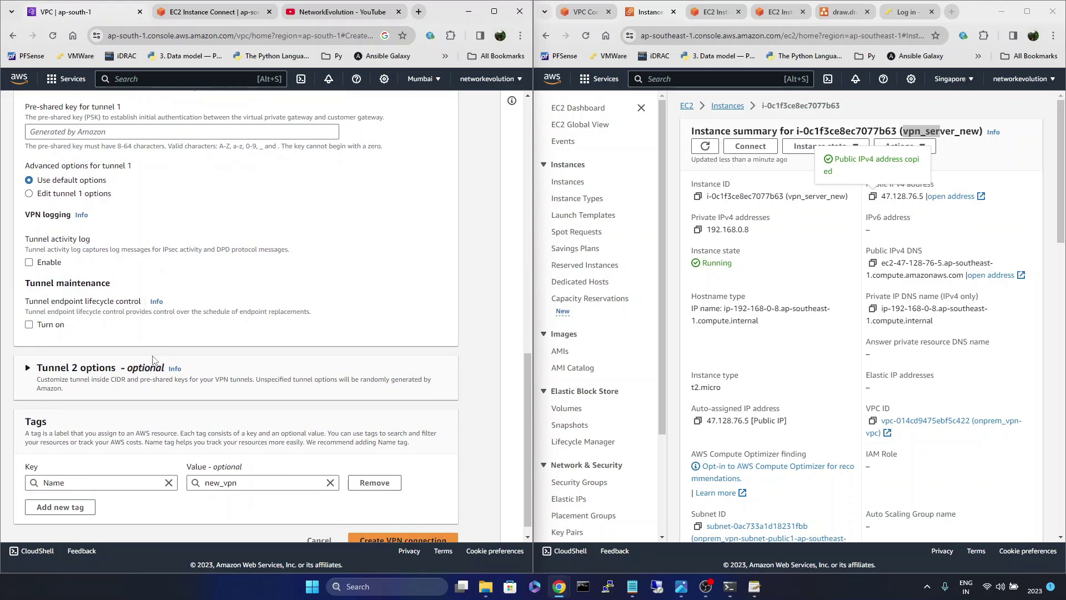
pyautogui.click(36, 362)
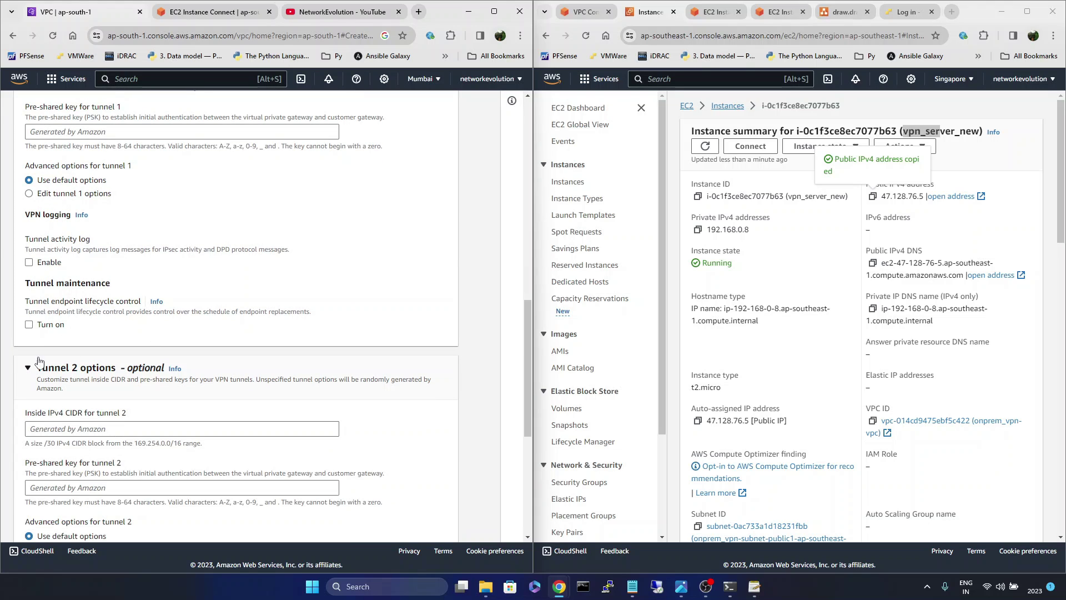
pyautogui.scroll(2, 135, 239)
pyautogui.scroll(2, 134, 239)
pyautogui.scroll(-2, 135, 239)
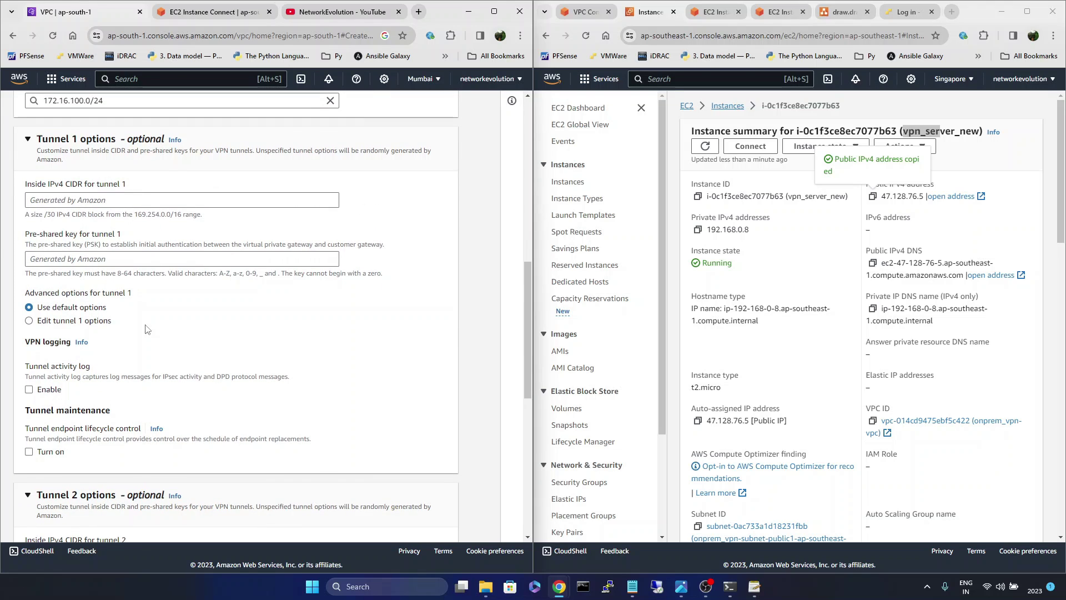
pyautogui.scroll(2, 149, 349)
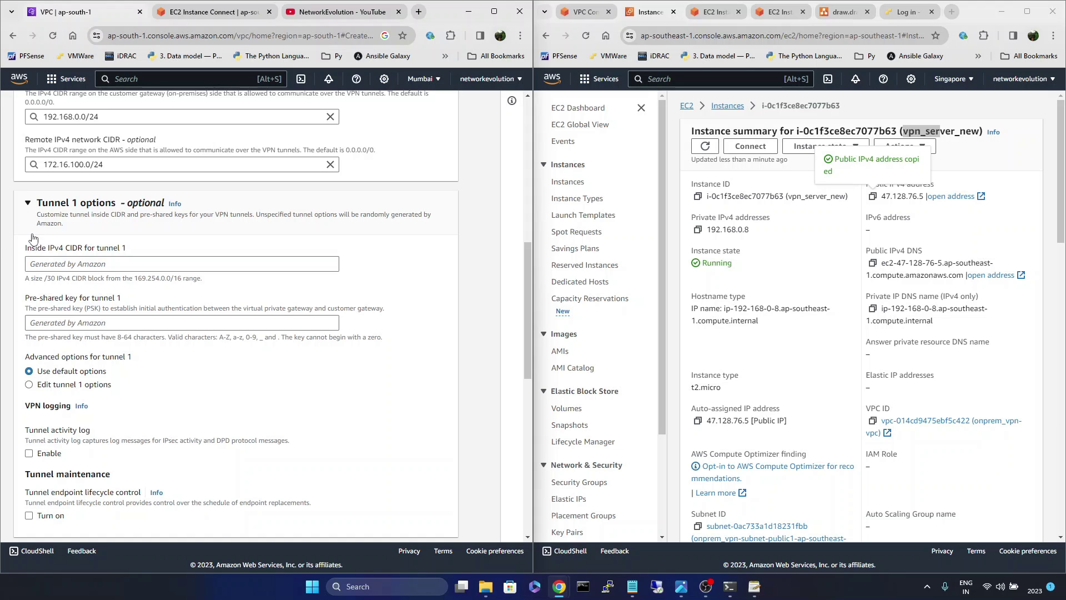
pyautogui.click(28, 384)
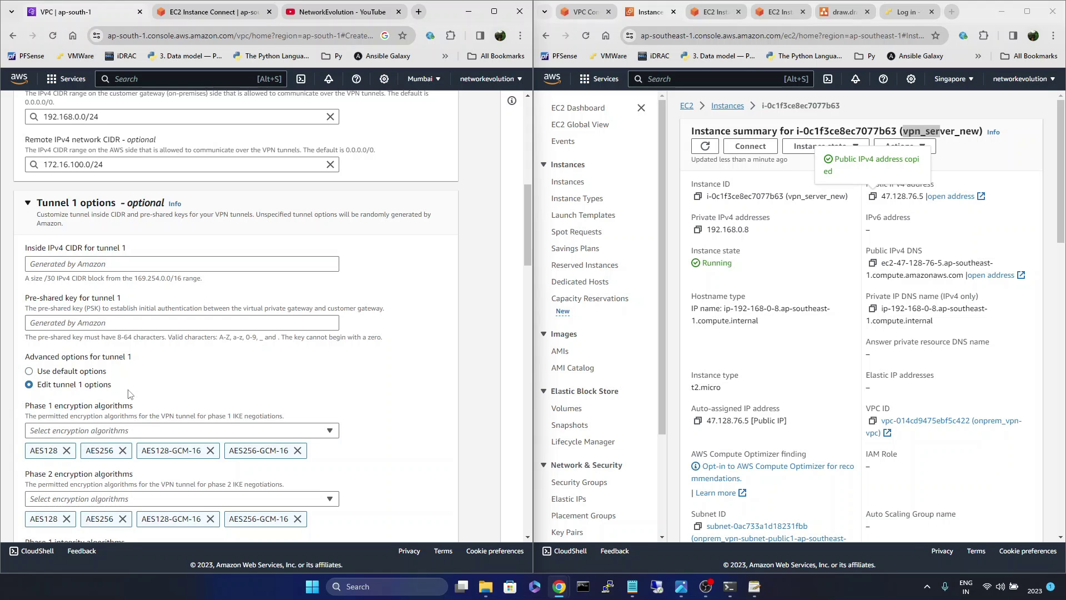
# Review tunnel 1's advanced options: encryption and integrity algorithms, DH group numbers, IKE versions and phase lifetimes.
pyautogui.scroll(-3, 92, 300)
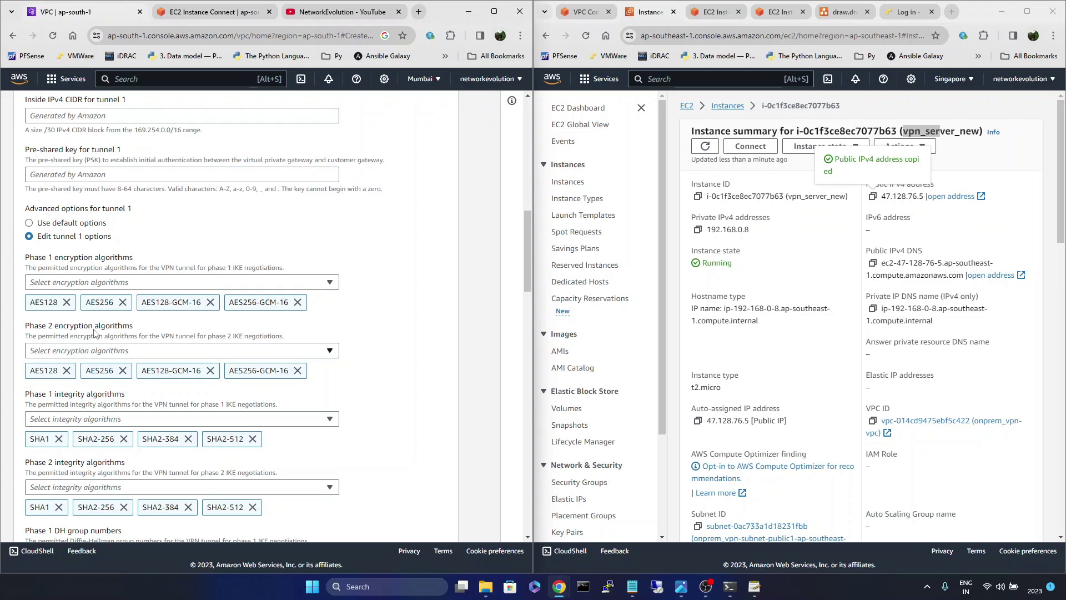
pyautogui.scroll(-1, 94, 332)
pyautogui.scroll(-1, 82, 320)
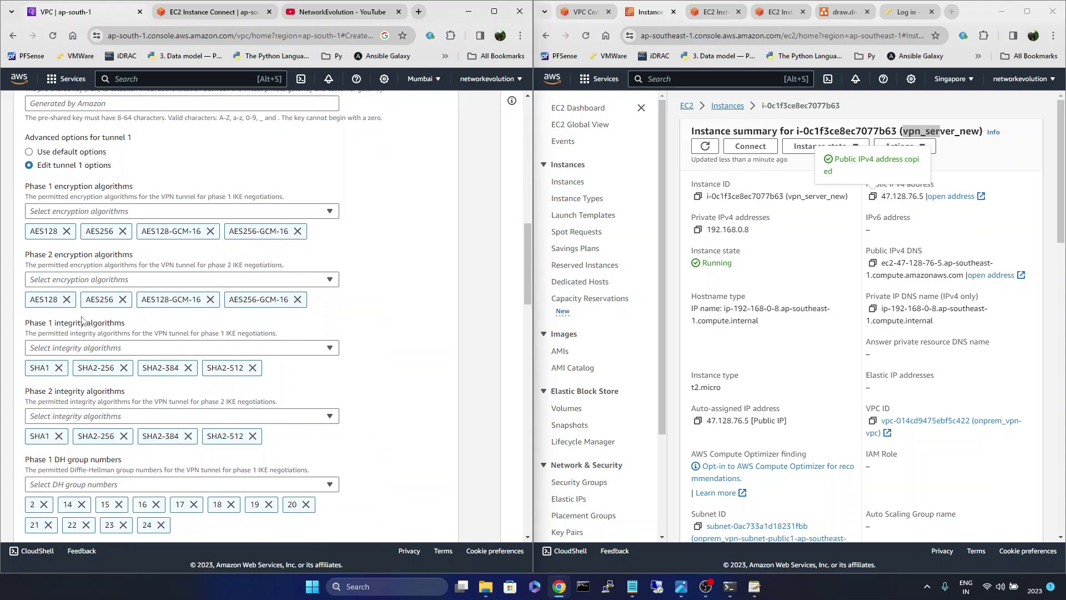
pyautogui.scroll(-2, 82, 320)
pyautogui.scroll(-1, 91, 385)
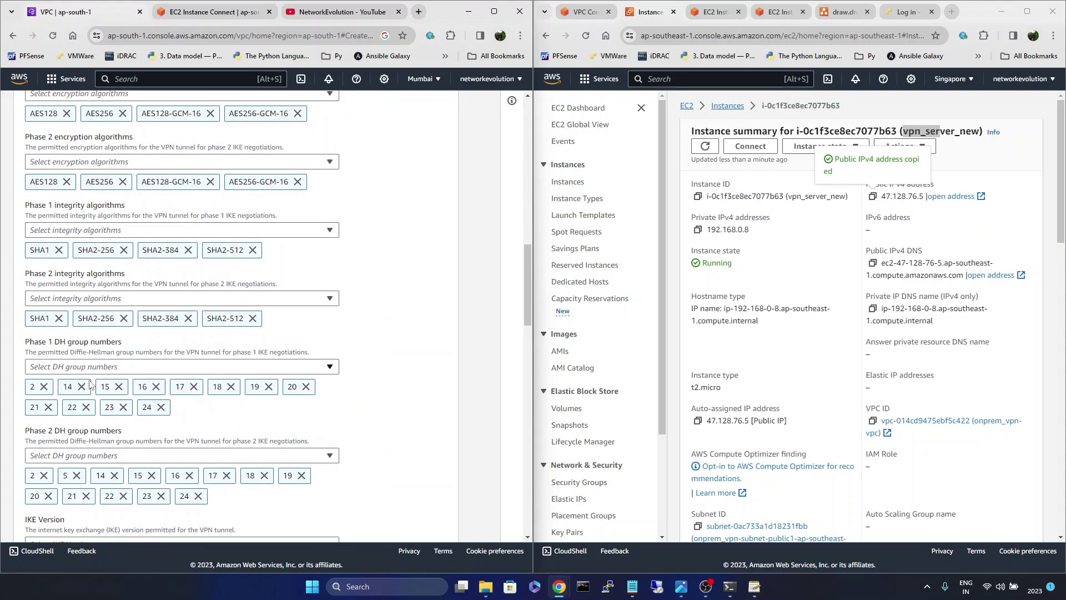
pyautogui.scroll(-6, 93, 346)
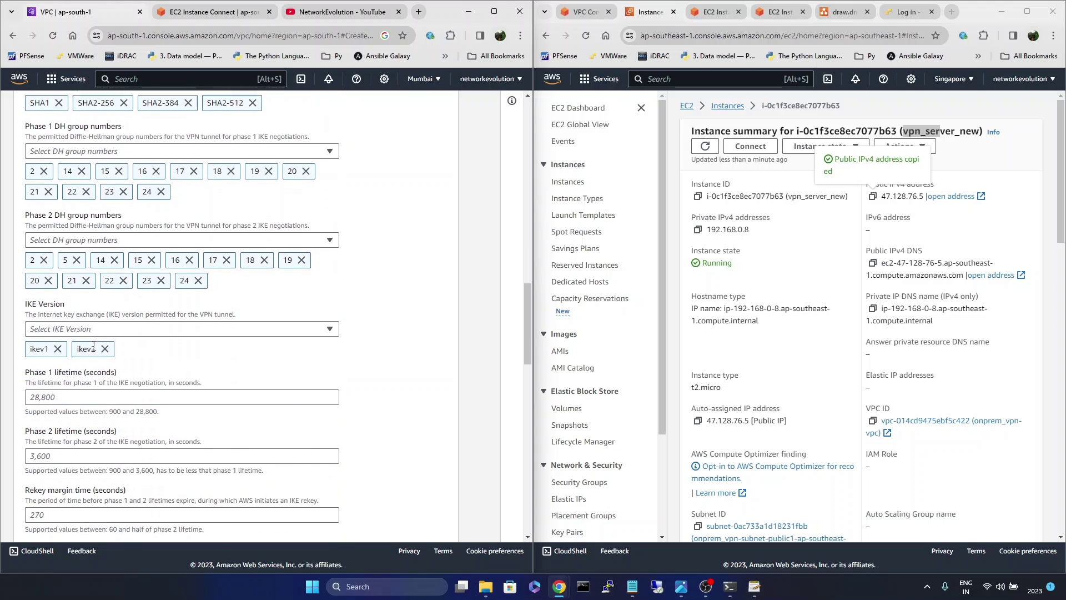
pyautogui.scroll(-5, 93, 346)
pyautogui.scroll(15, 93, 346)
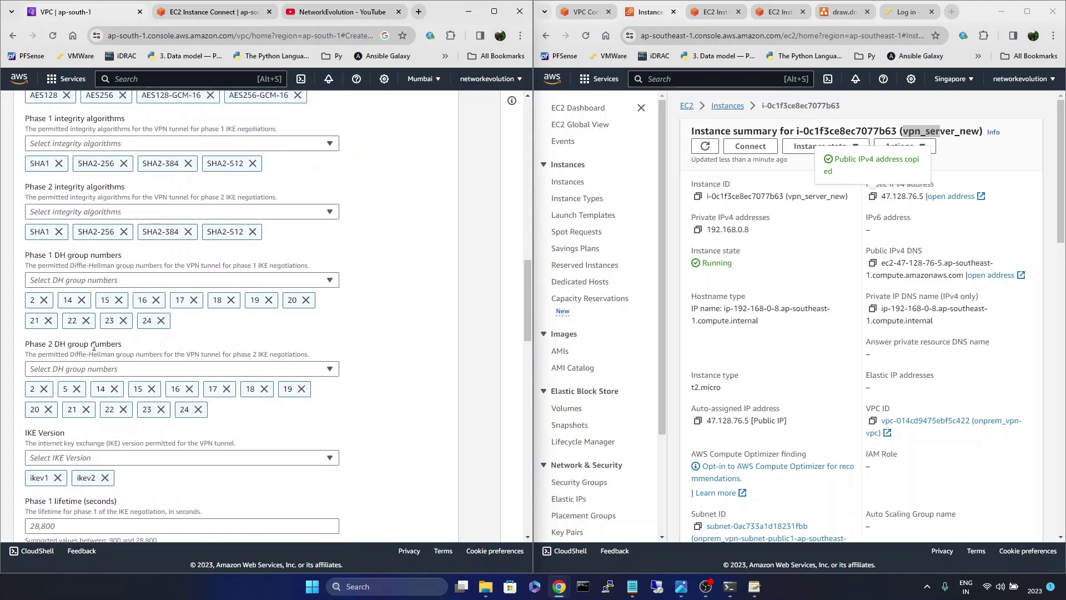
pyautogui.scroll(3, 93, 346)
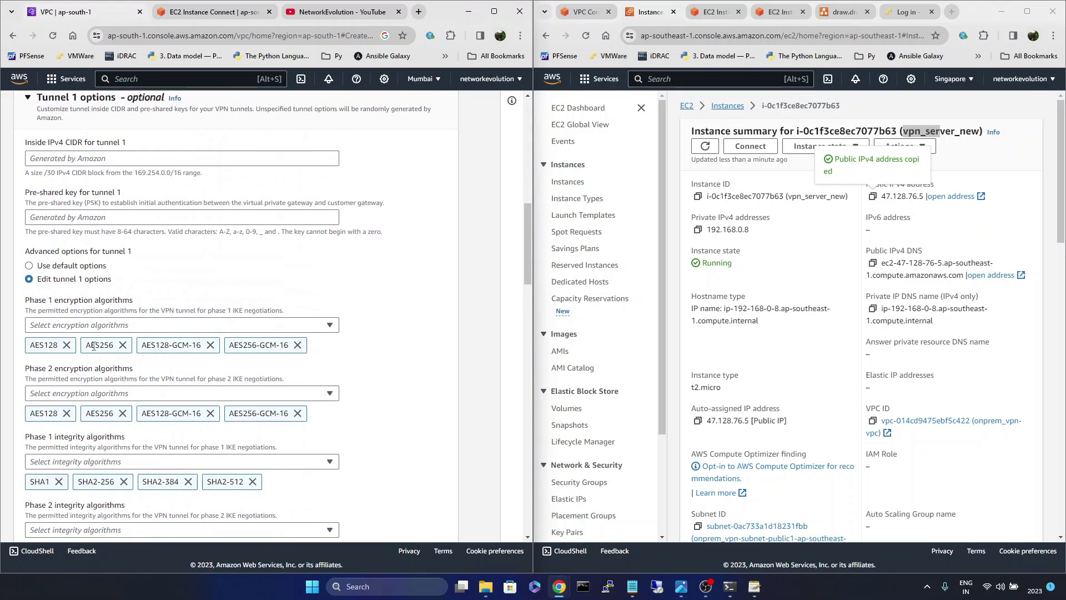
# Switch tunnel 1's advanced options back to the default options.
pyautogui.click(30, 267)
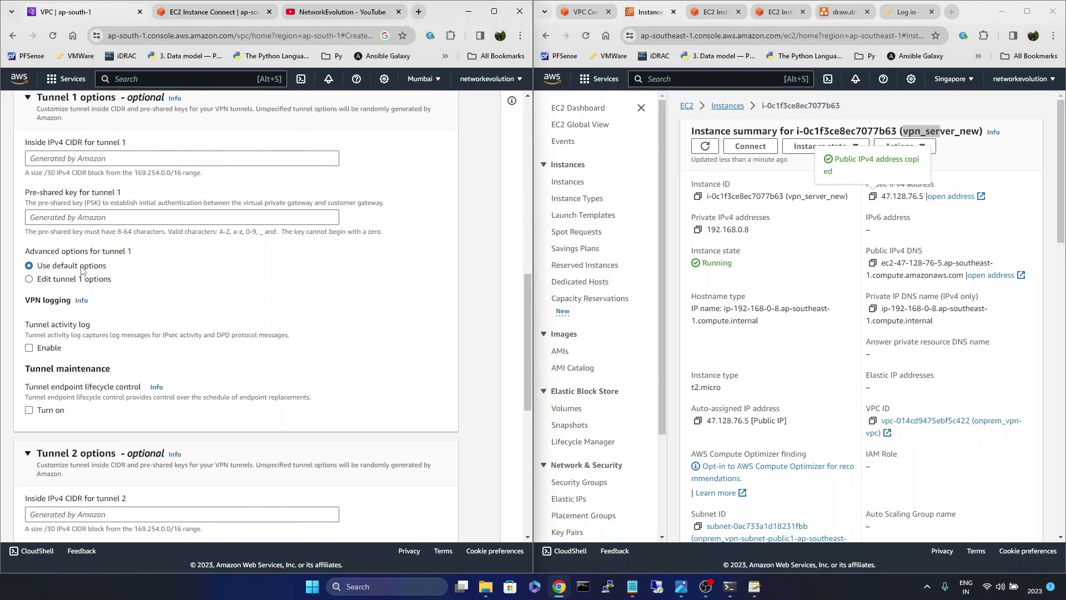
pyautogui.click(30, 280)
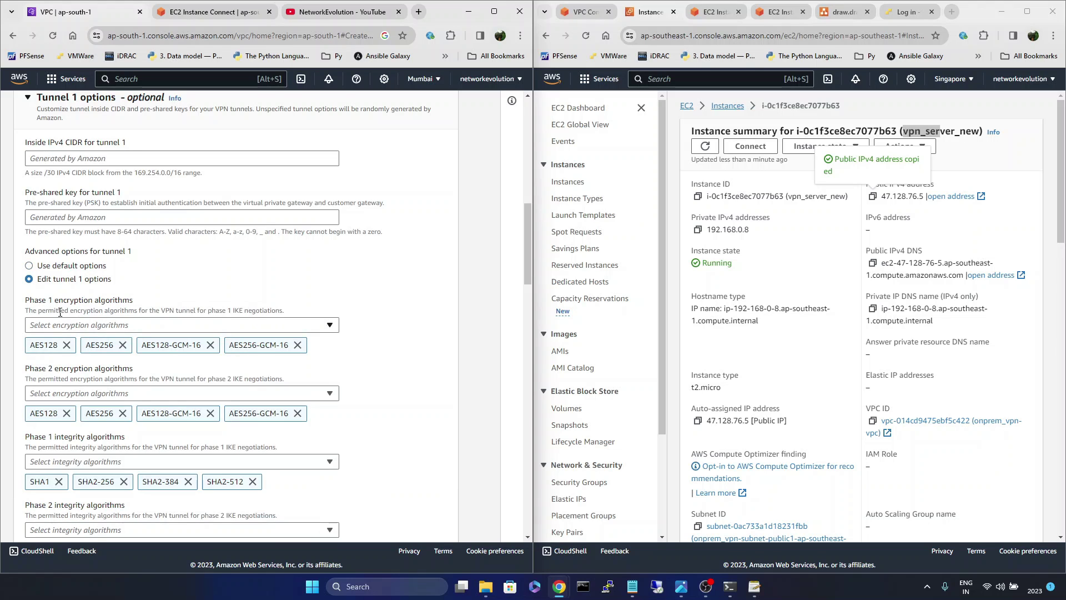
pyautogui.scroll(-5, 60, 313)
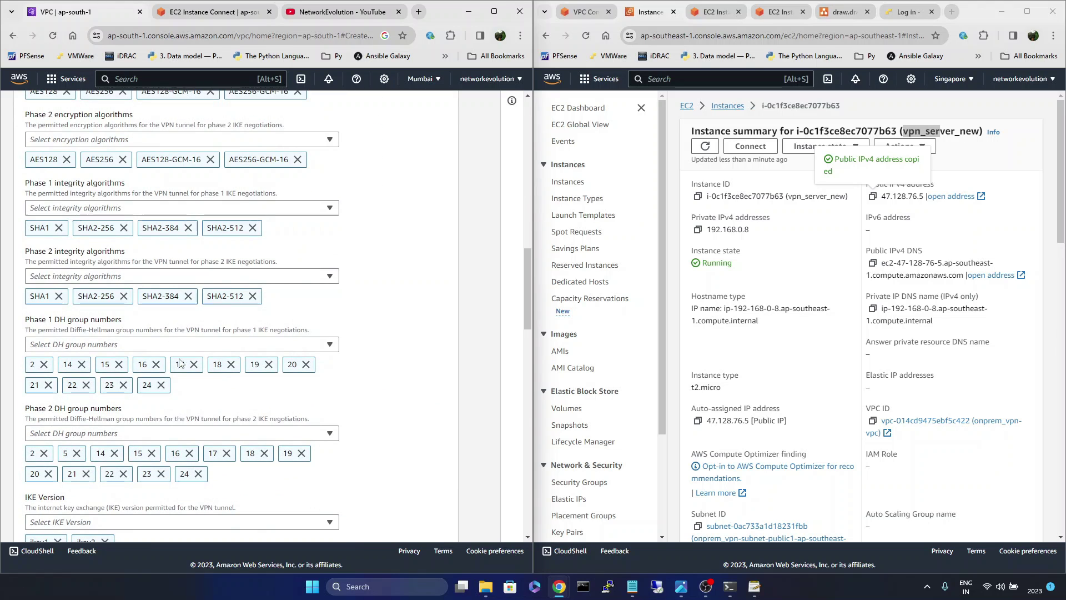
pyautogui.scroll(7, 232, 351)
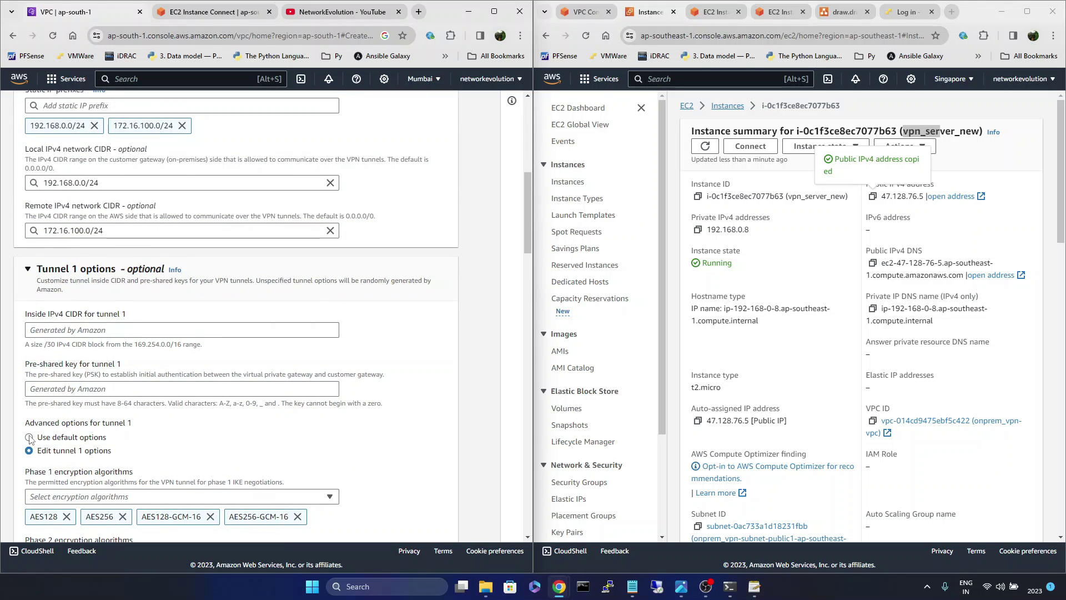
pyautogui.click(28, 437)
# Check the VPN connection settings, collapse the tunnel 2 options and create the new_vpn connection.
pyautogui.scroll(8, 206, 279)
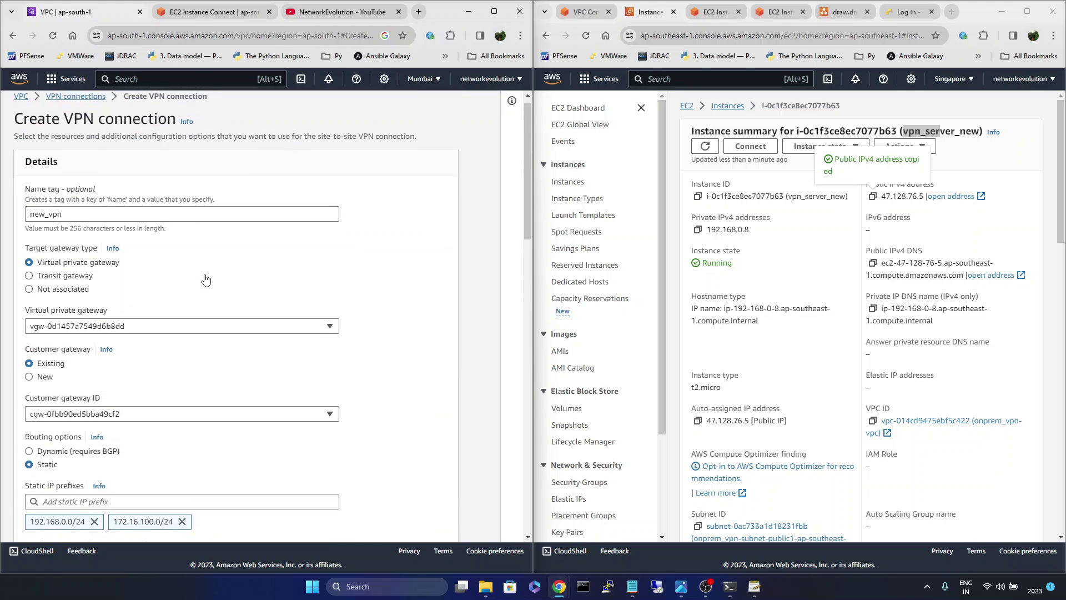
pyautogui.scroll(-8, 206, 280)
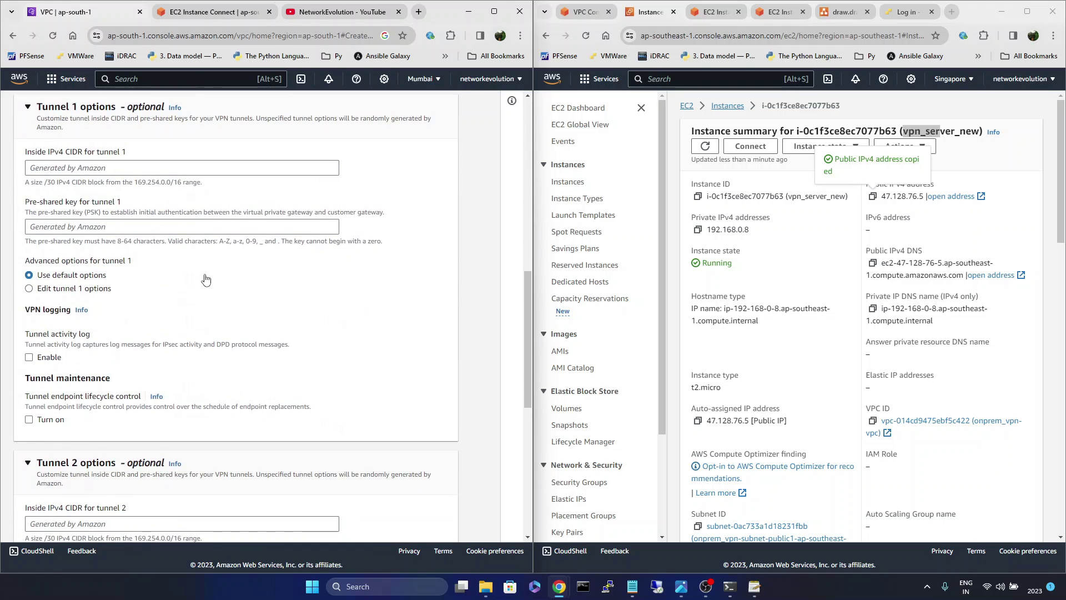
pyautogui.scroll(1, 205, 279)
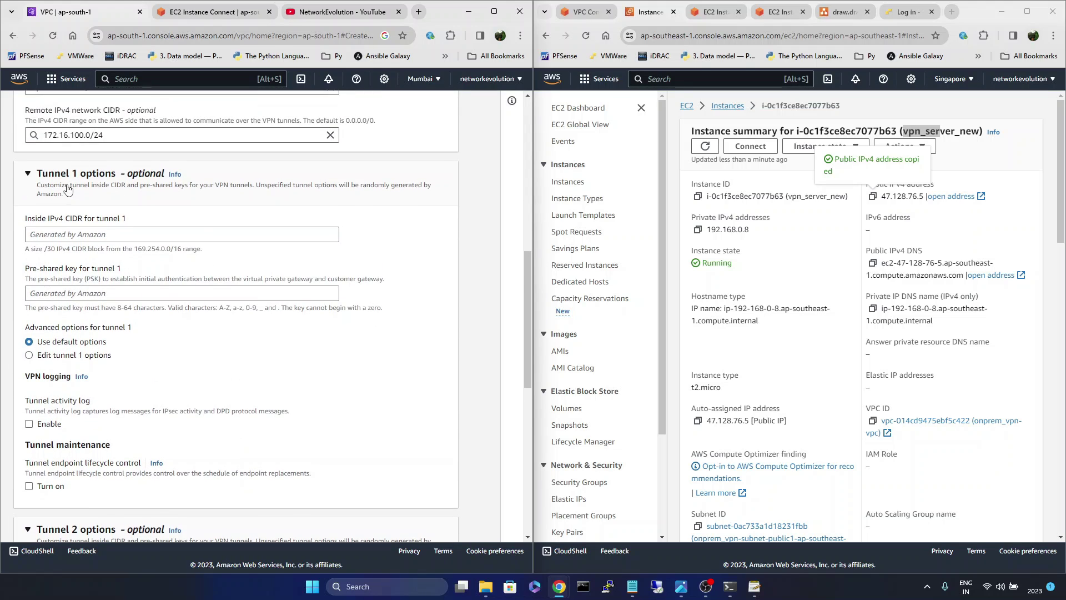
pyautogui.scroll(-5, 148, 315)
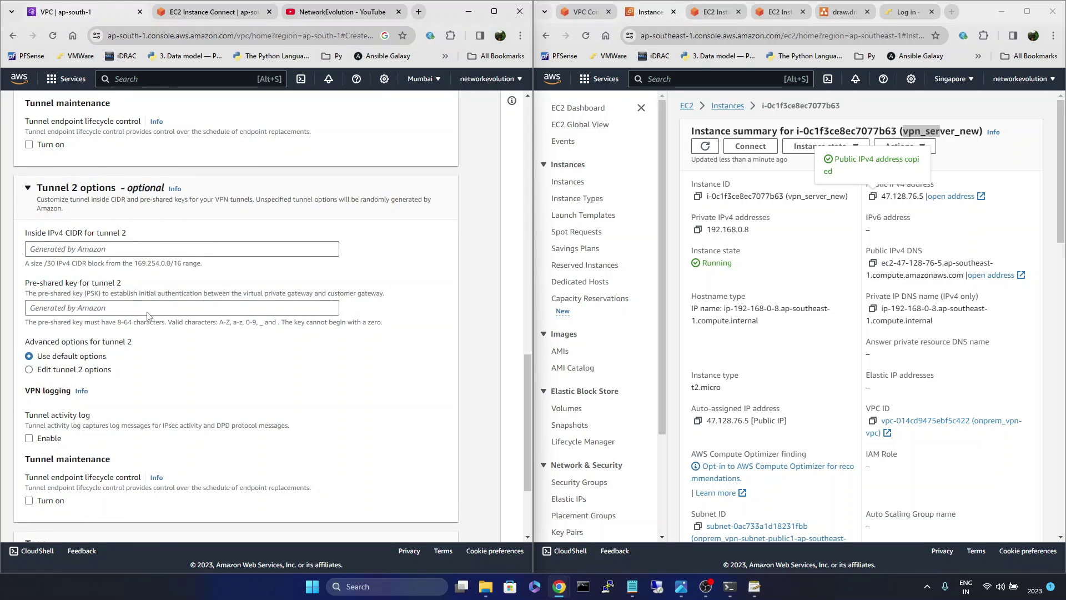
pyautogui.click(27, 190)
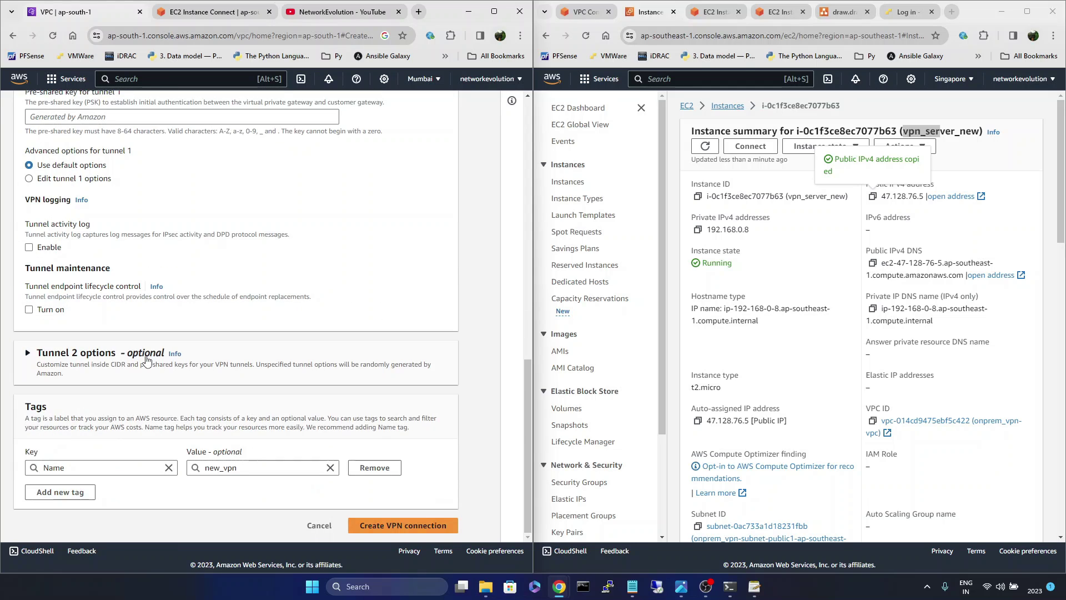
pyautogui.click(402, 526)
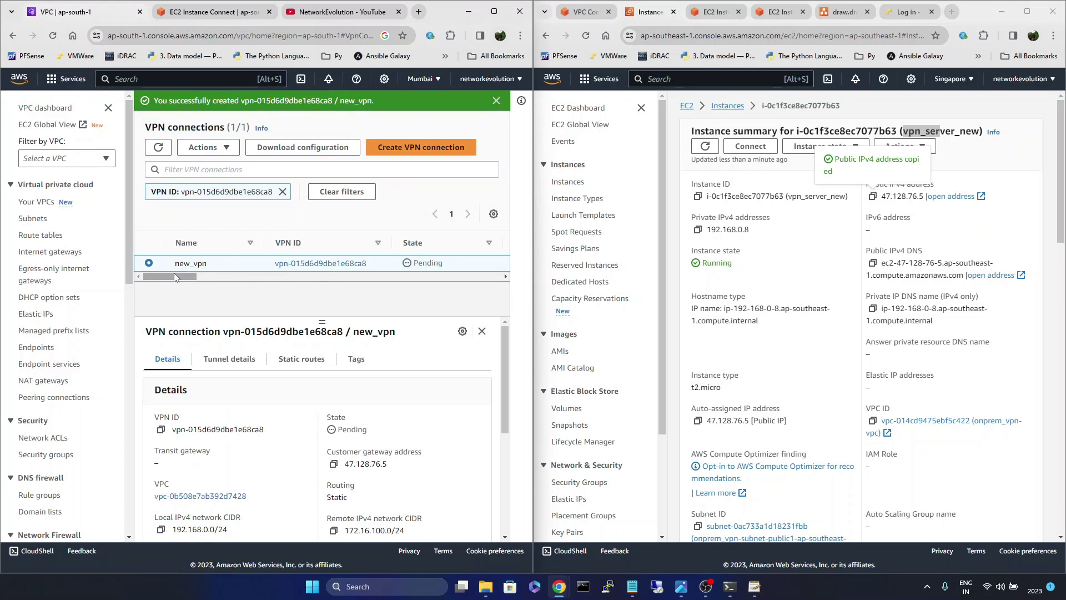
pyautogui.moveTo(174, 276); pyautogui.dragTo(139, 273)
pyautogui.moveTo(168, 276); pyautogui.dragTo(138, 282)
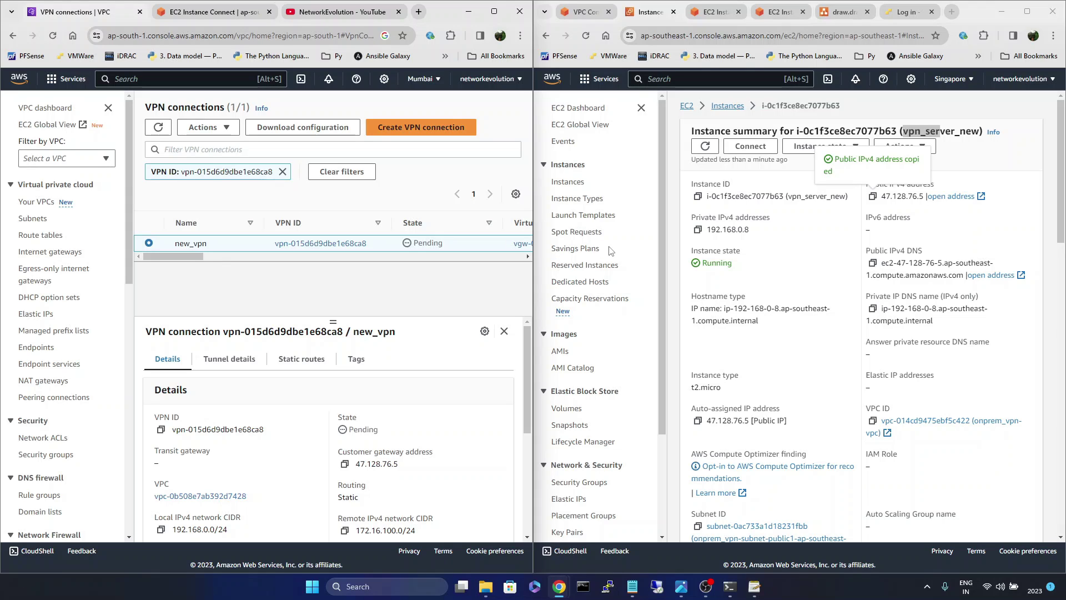
# Open an EC2 Instance Connect session to vpn_server_new in Singapore as ec2-user, and close an older session tab.
pyautogui.click(572, 182)
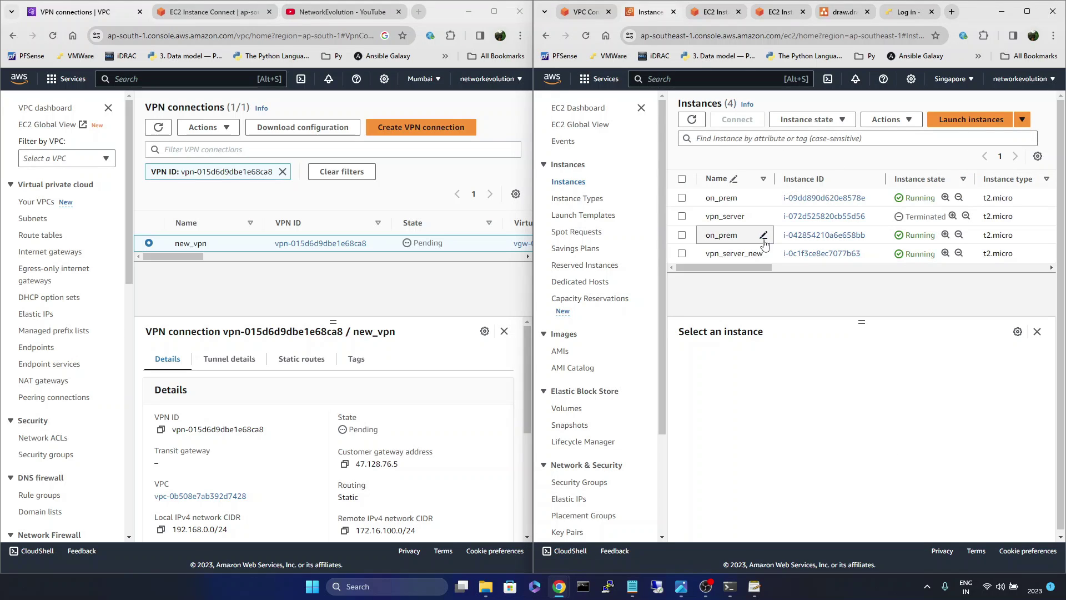
pyautogui.scroll(-1, 764, 243)
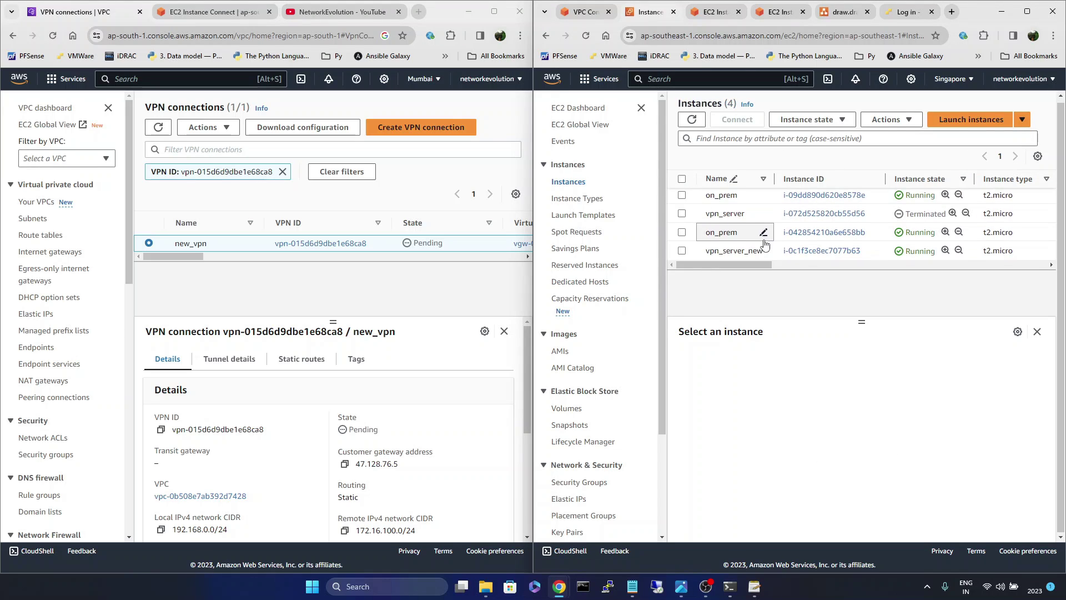
pyautogui.click(832, 253)
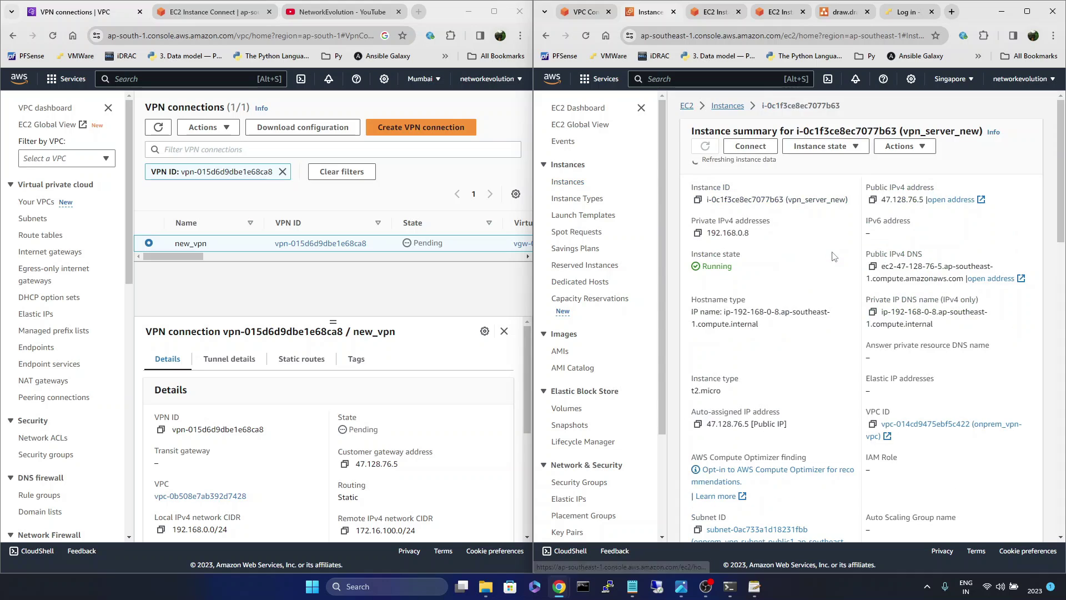
pyautogui.click(749, 150)
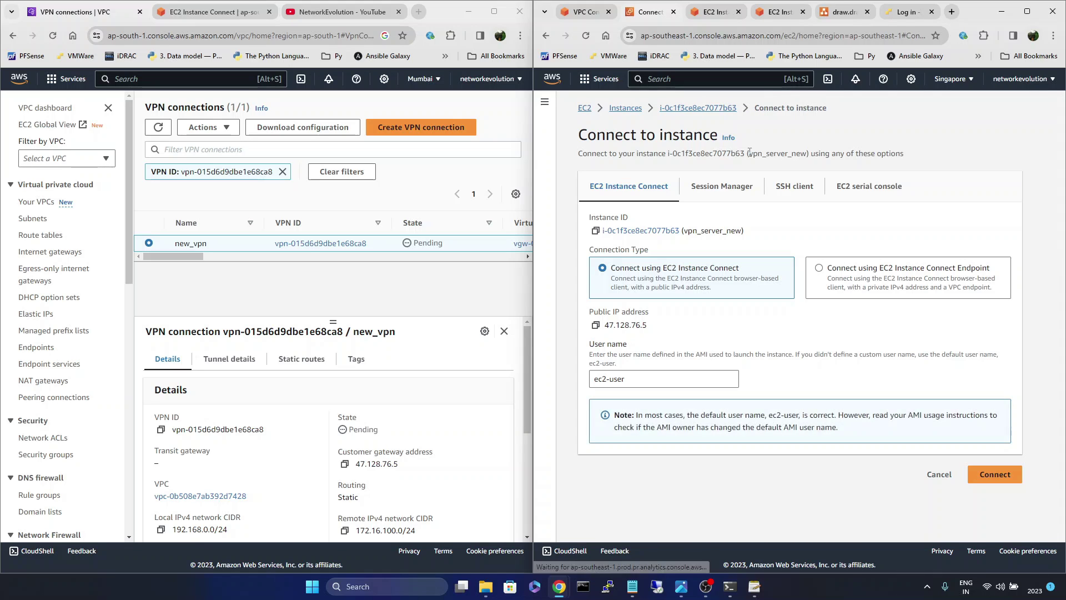
pyautogui.click(994, 473)
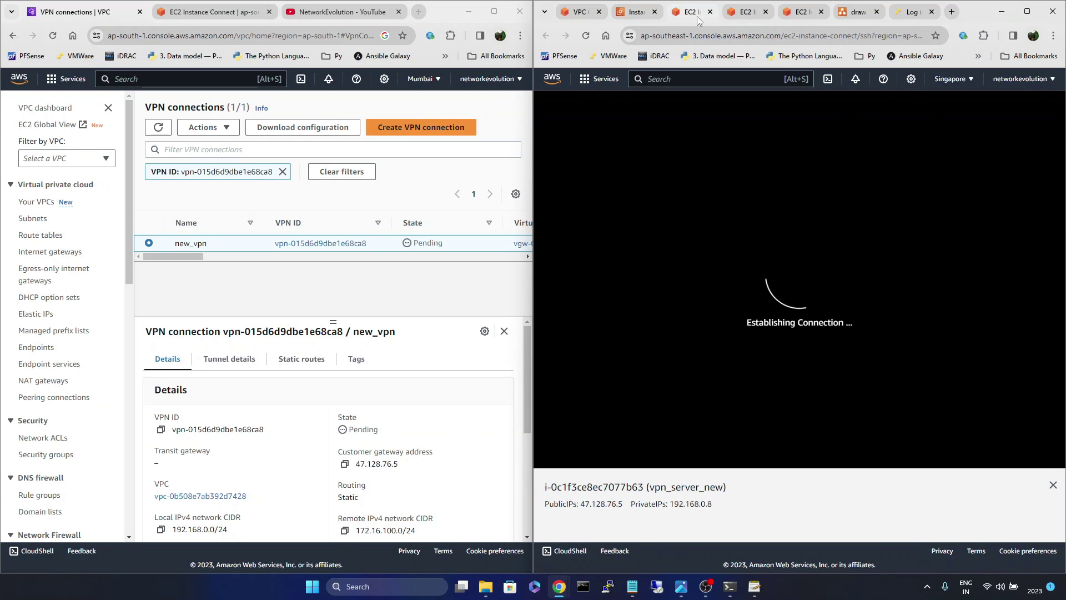
pyautogui.click(766, 12)
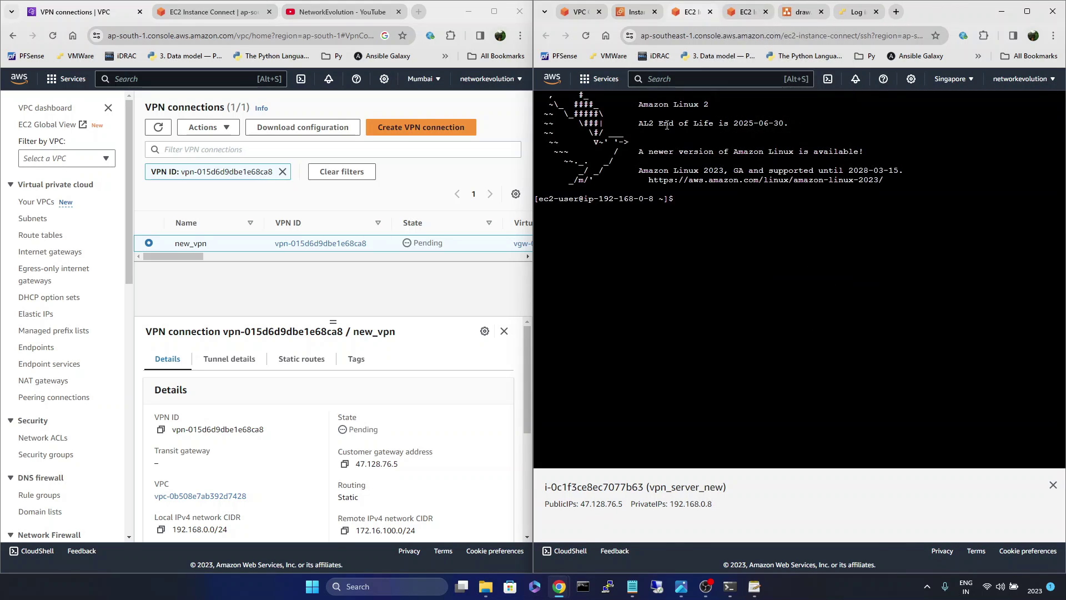
# Test the VPN server's internet connectivity by pinging 8.8.8.8, and stop the ping after a few replies.
pyautogui.write('pi')
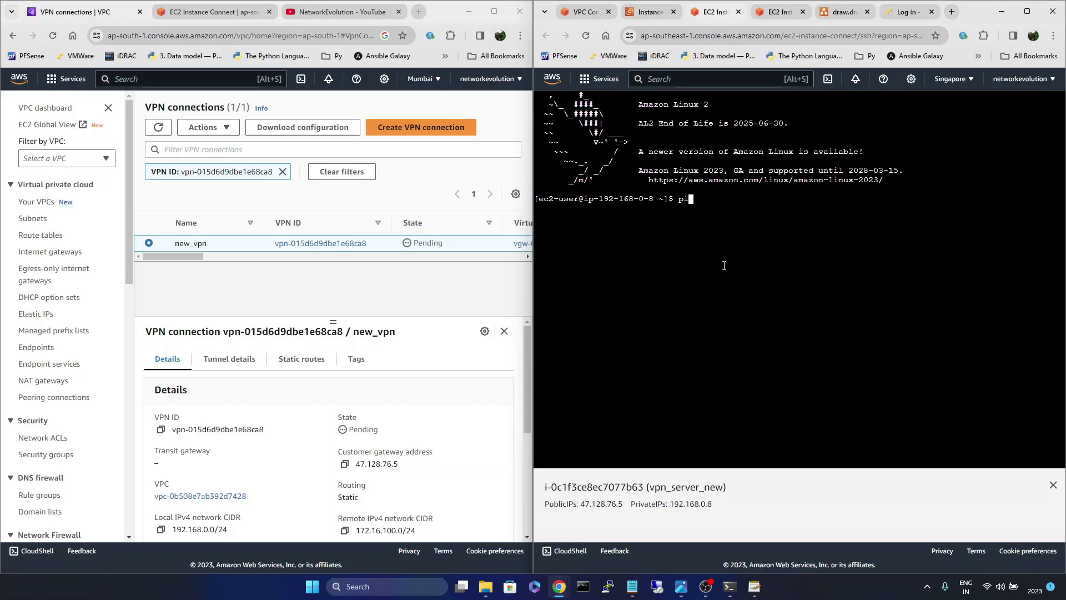
pyautogui.write('ng 8.8.8.8')
pyautogui.press('Return')
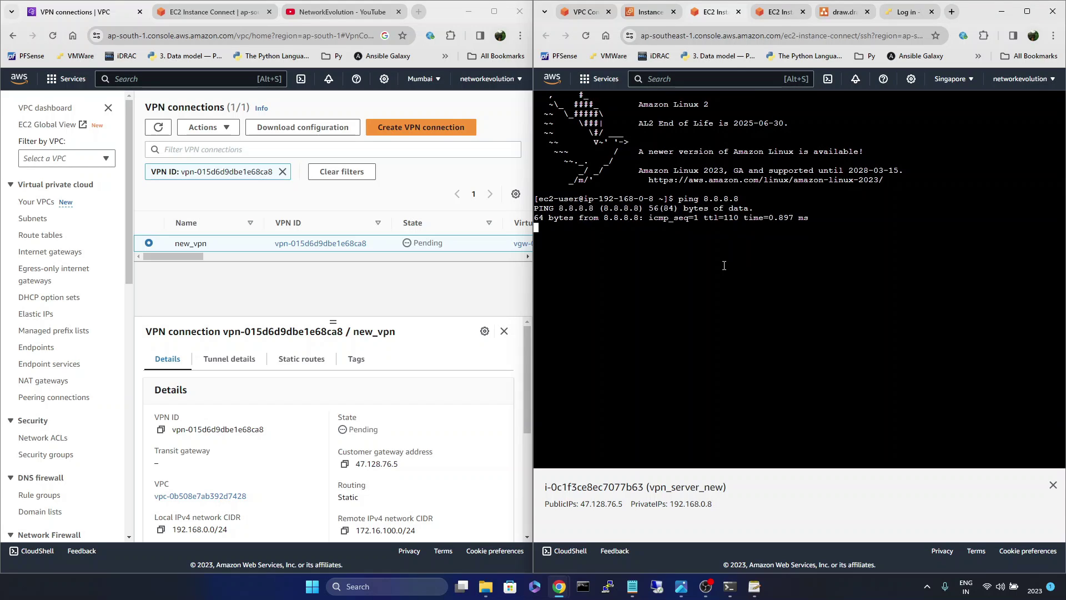
pyautogui.hotkey('ctrl', 'c')
pyautogui.press('Return')
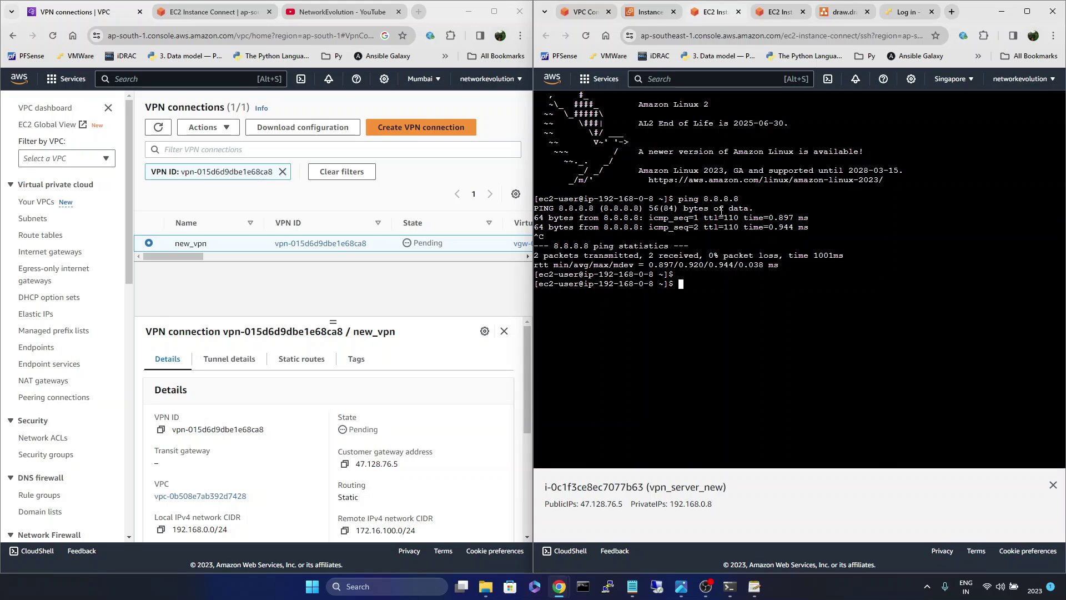
pyautogui.moveTo(739, 200); pyautogui.dragTo(679, 200)
# Switch to a root login shell on the VPN server with "sudo su -".
pyautogui.click(714, 283)
pyautogui.write('sudo su -')
pyautogui.press('Return')
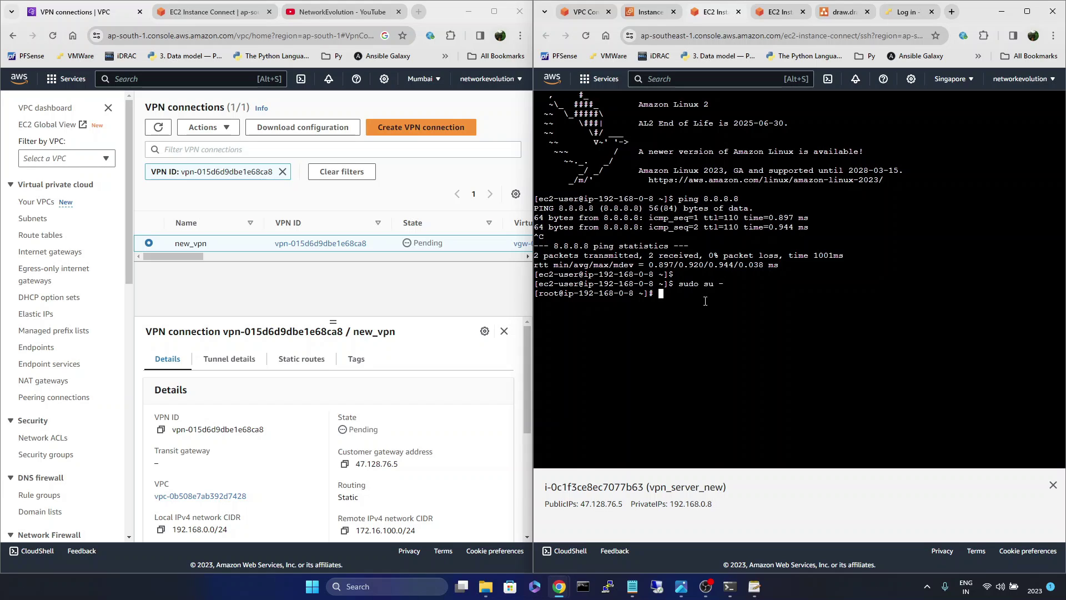
# Install the openswan package on the VPN server with yum and accept the installation.
pyautogui.write('yum install openswan')
pyautogui.press('Return')
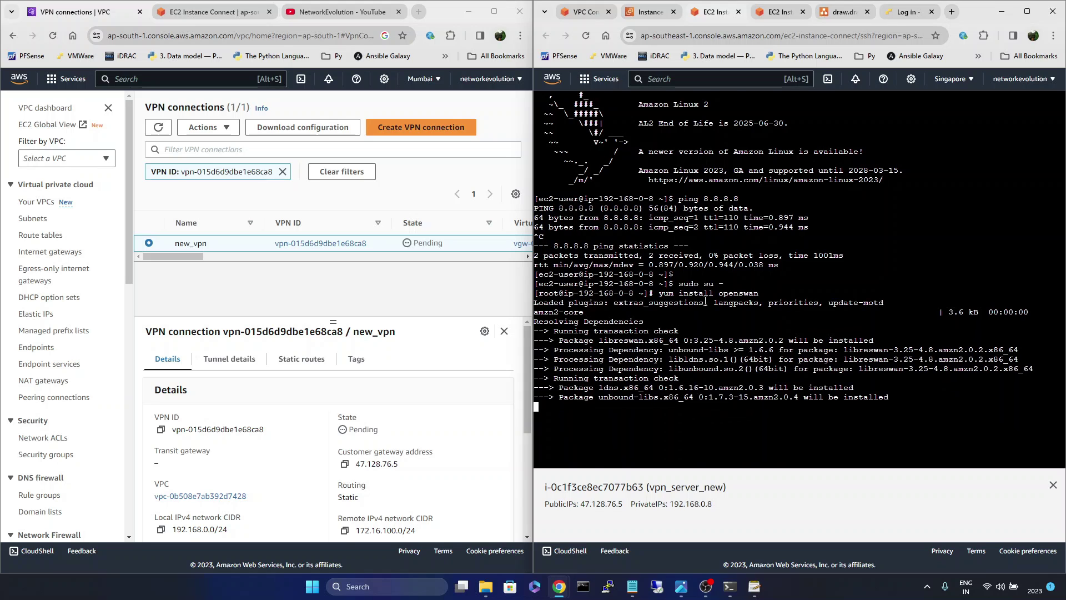
pyautogui.write('y')
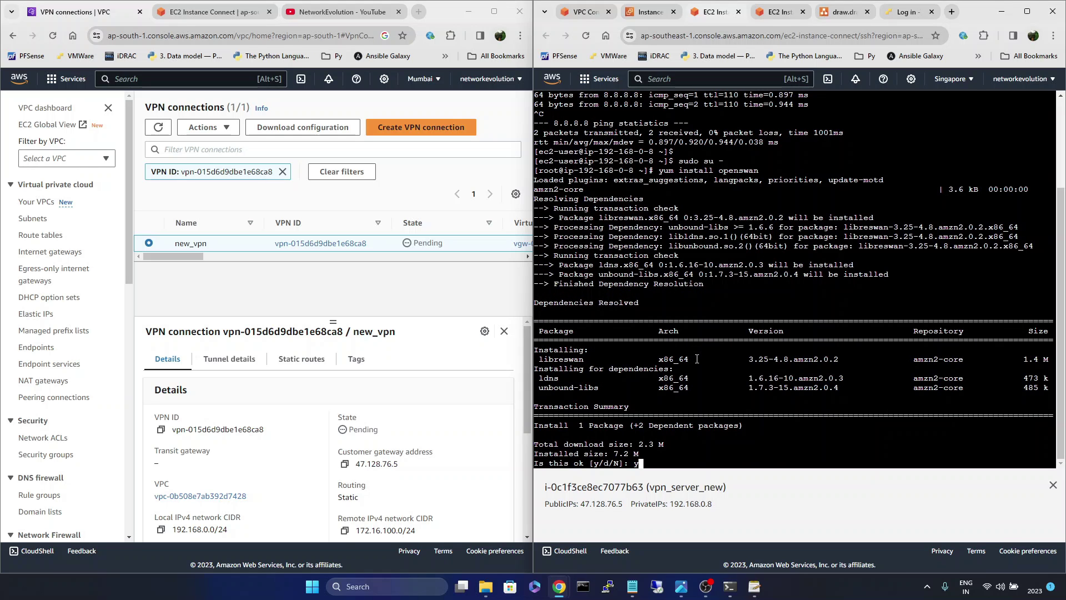
pyautogui.press('Return')
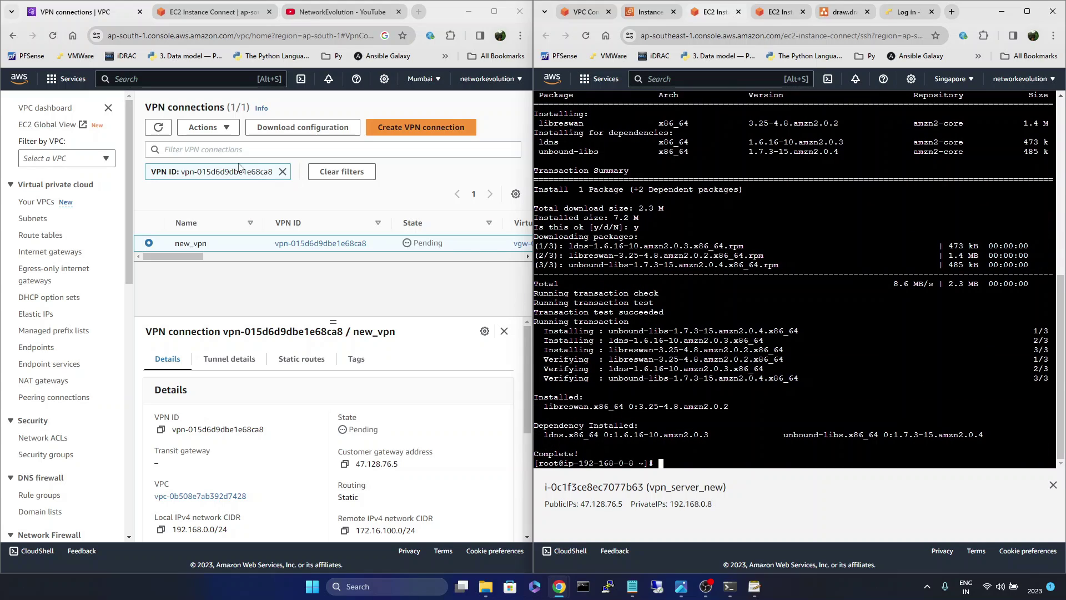
# Set up the configuration download for new_vpn with vendor Openswan, platform Openswan, software Openswan 2.6.38+ and IKE version ikev1.
pyautogui.click(52, 36)
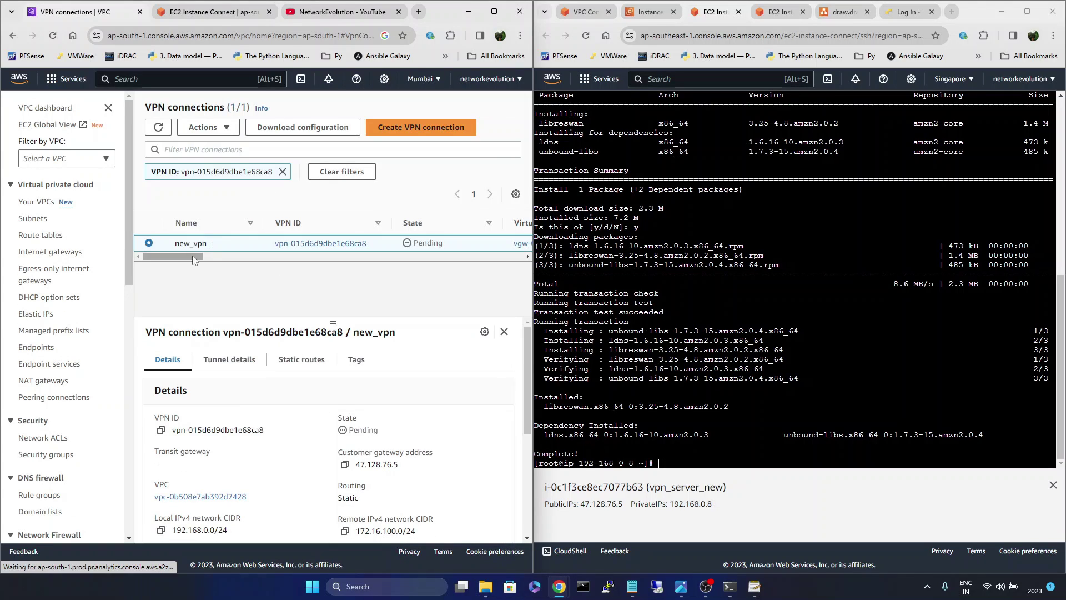
pyautogui.moveTo(185, 256); pyautogui.dragTo(138, 262)
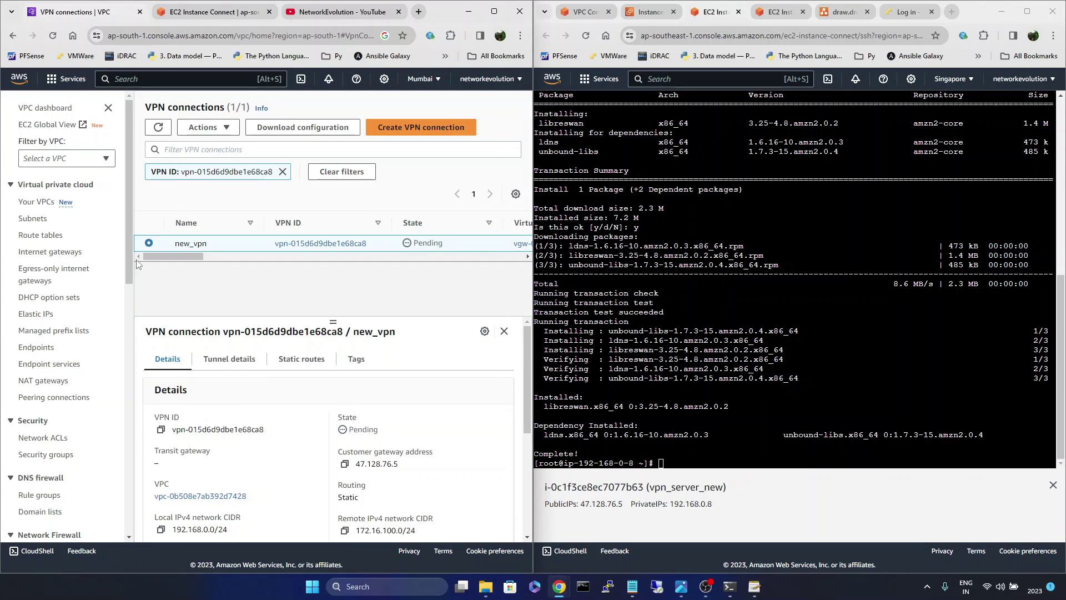
pyautogui.click(307, 132)
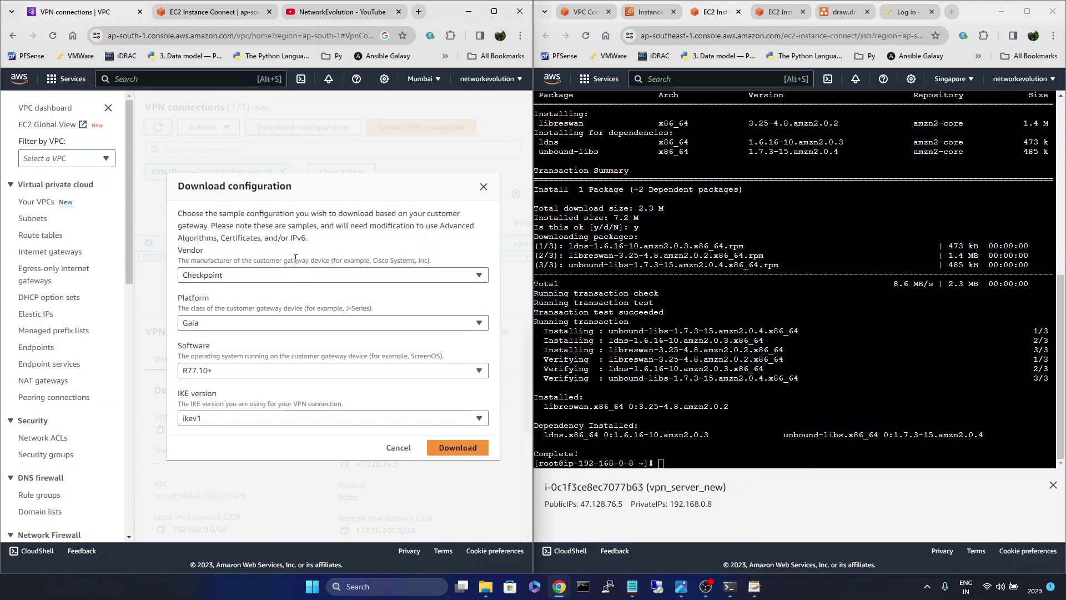
pyautogui.click(290, 276)
pyautogui.scroll(-2, 286, 386)
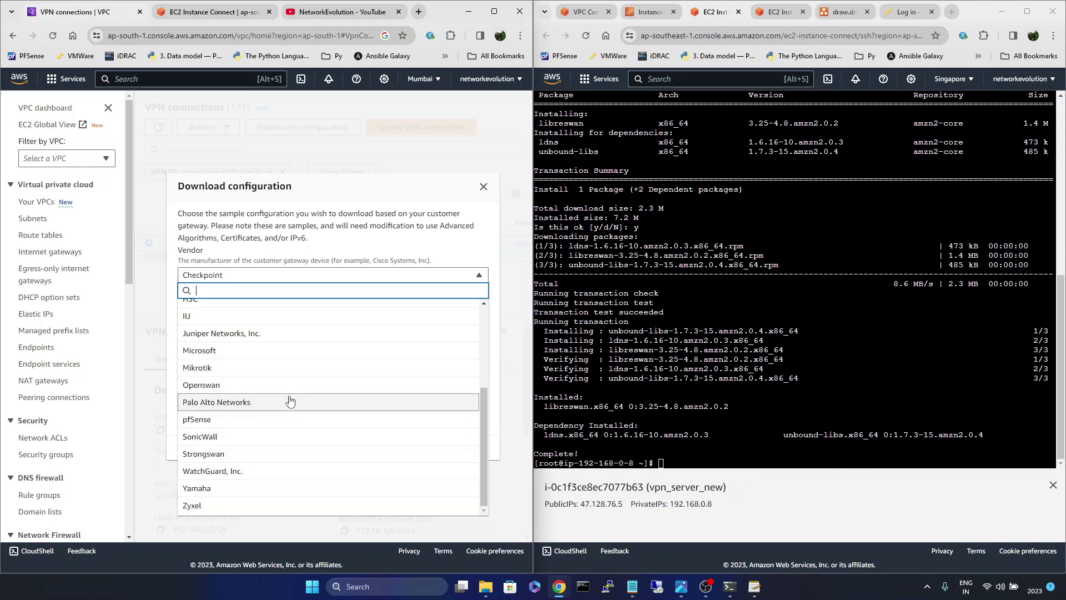
pyautogui.scroll(1, 289, 400)
pyautogui.scroll(4, 289, 401)
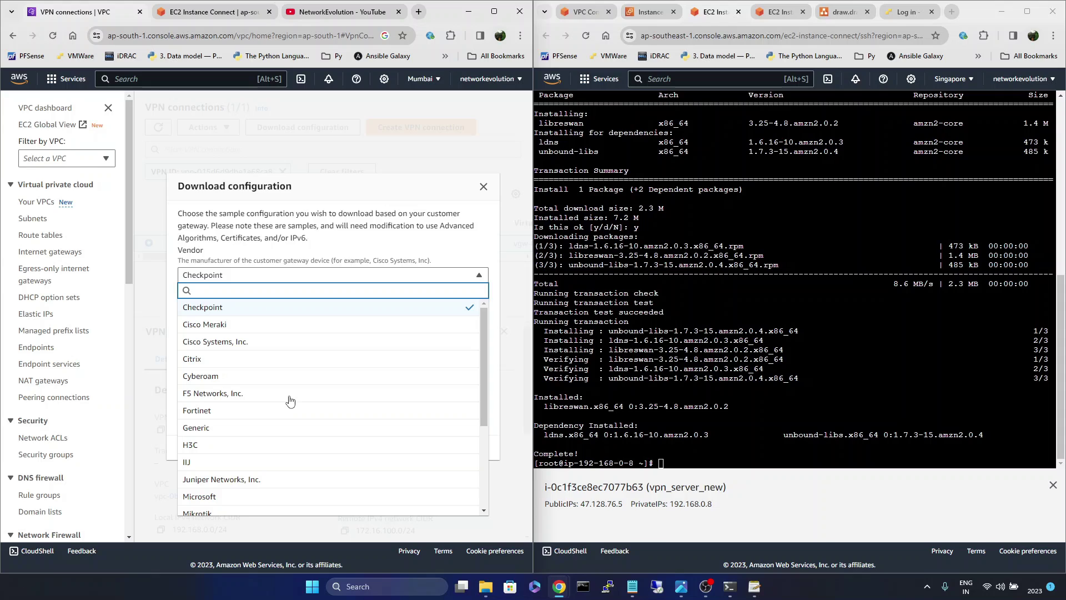
pyautogui.scroll(-4, 289, 401)
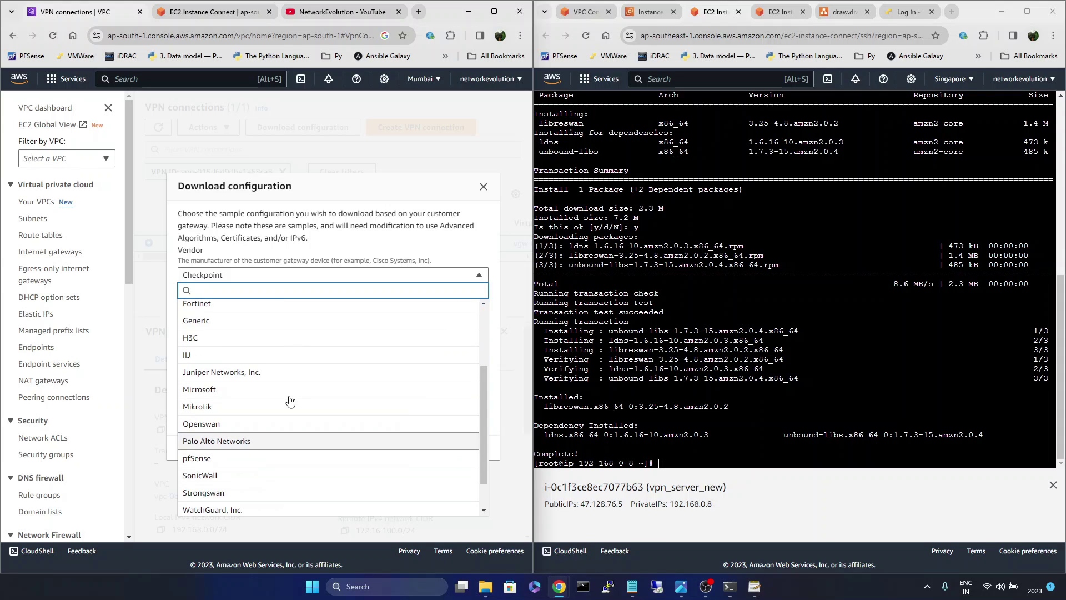
pyautogui.click(243, 424)
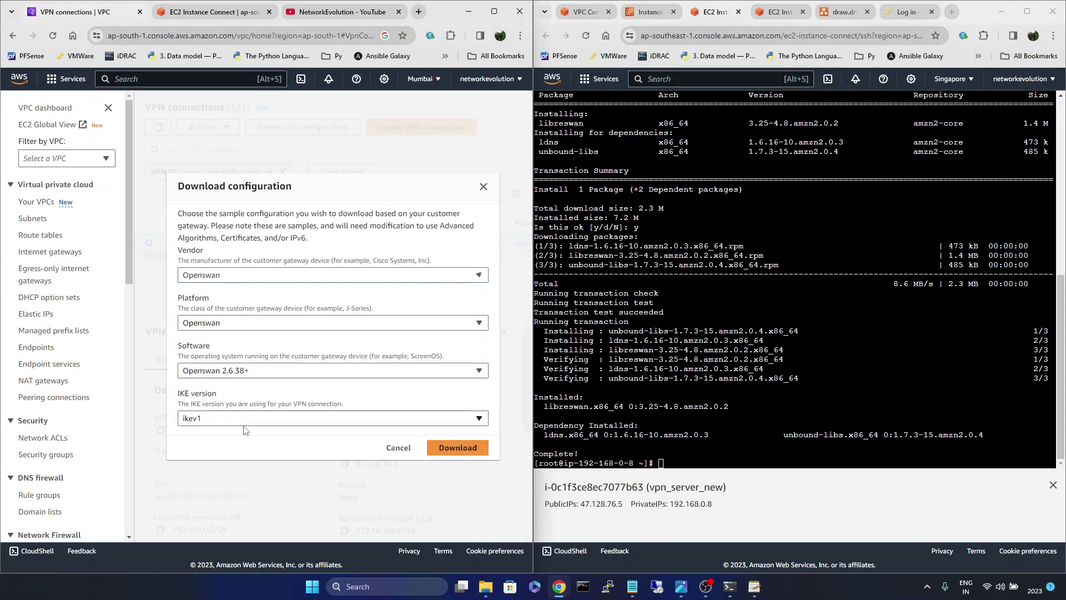
pyautogui.click(354, 421)
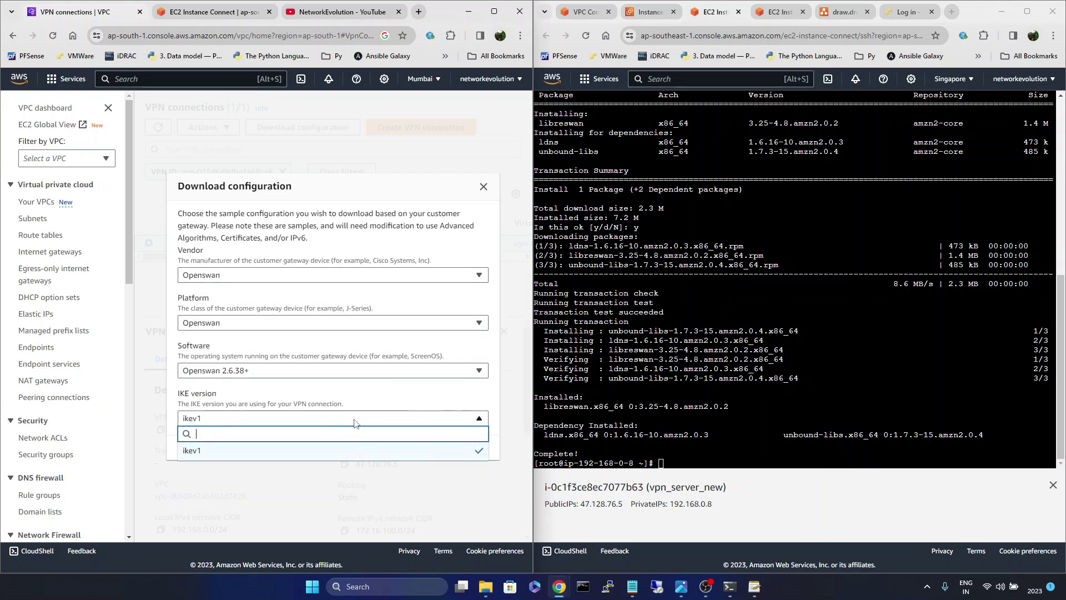
pyautogui.click(334, 405)
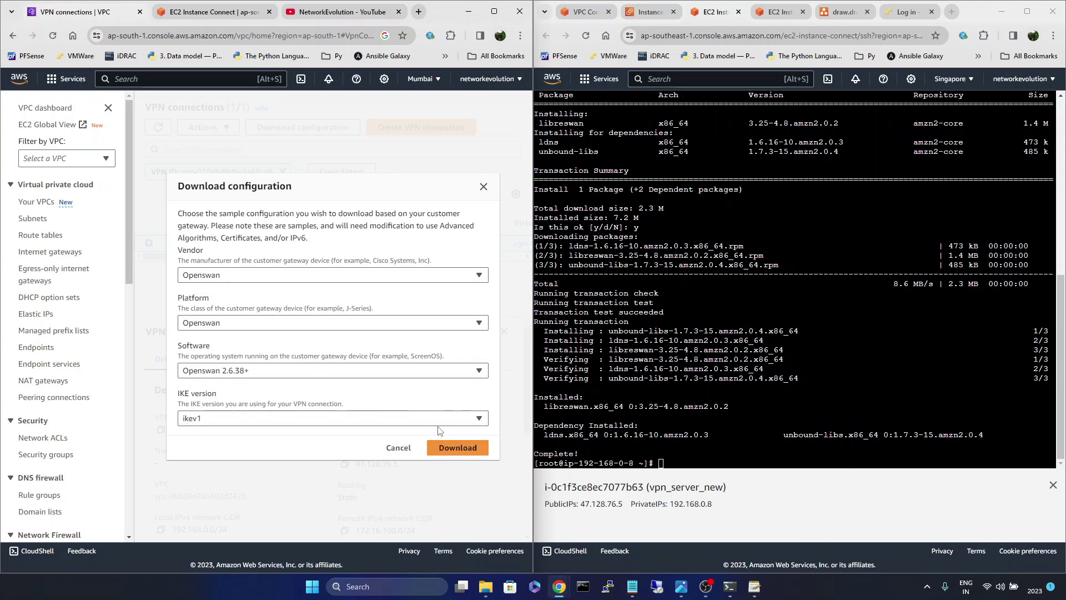
# Download the configuration and save it as the text file vpn-015d6d9dbe1e68ca8 in the Desktop\vpn\final folder.
pyautogui.click(453, 446)
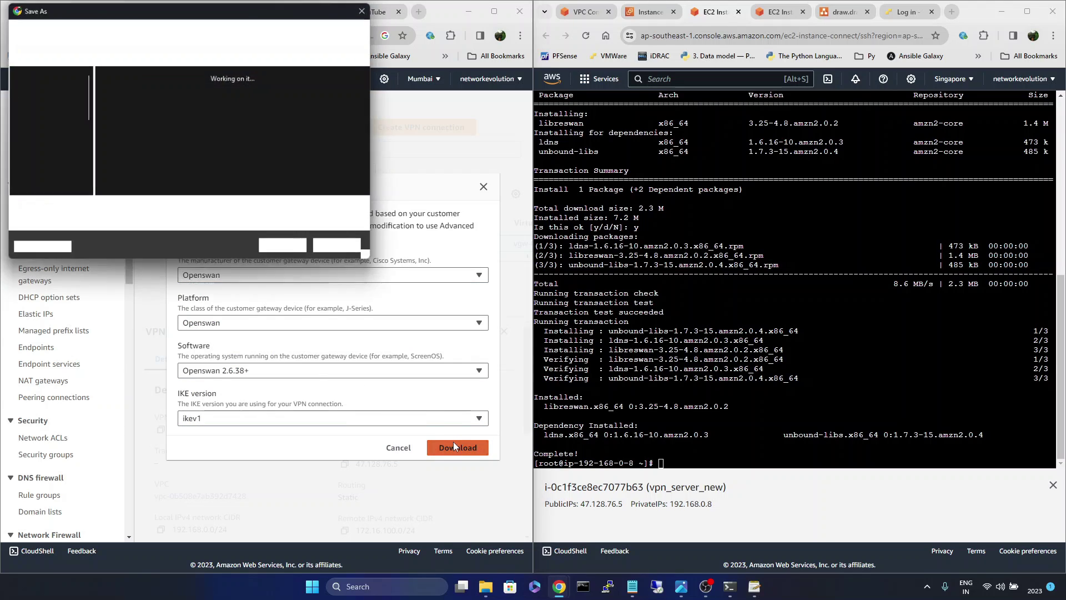
pyautogui.click(182, 212)
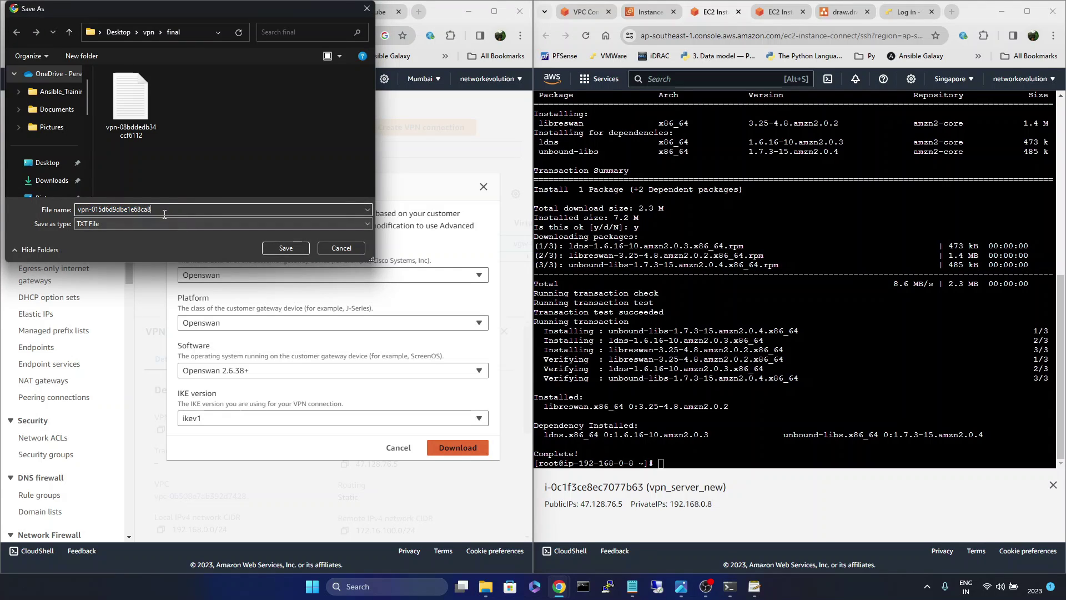
pyautogui.moveTo(182, 212); pyautogui.dragTo(142, 206)
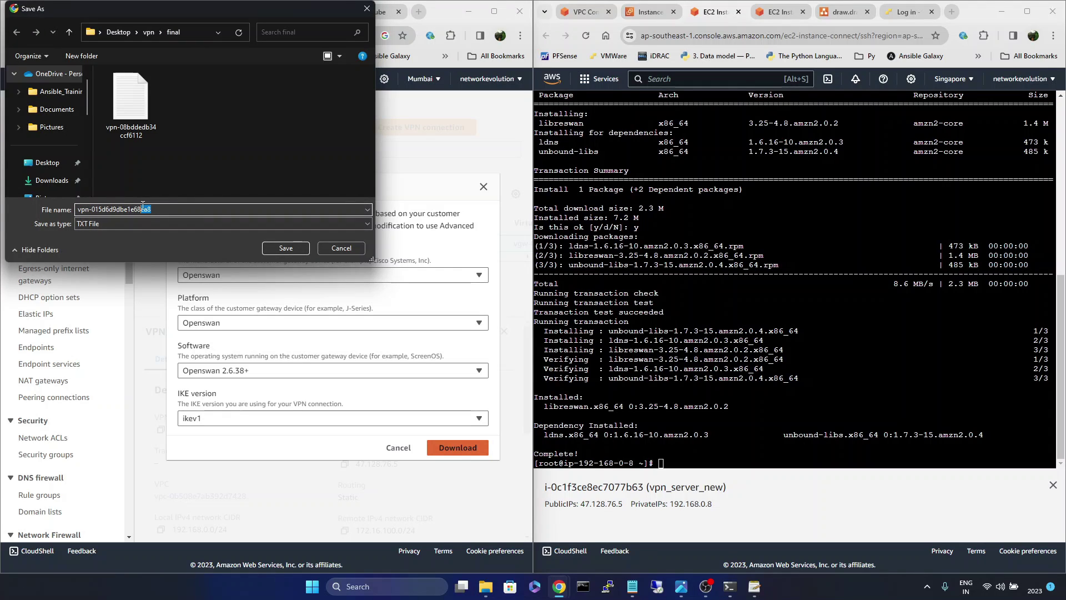
pyautogui.click(278, 250)
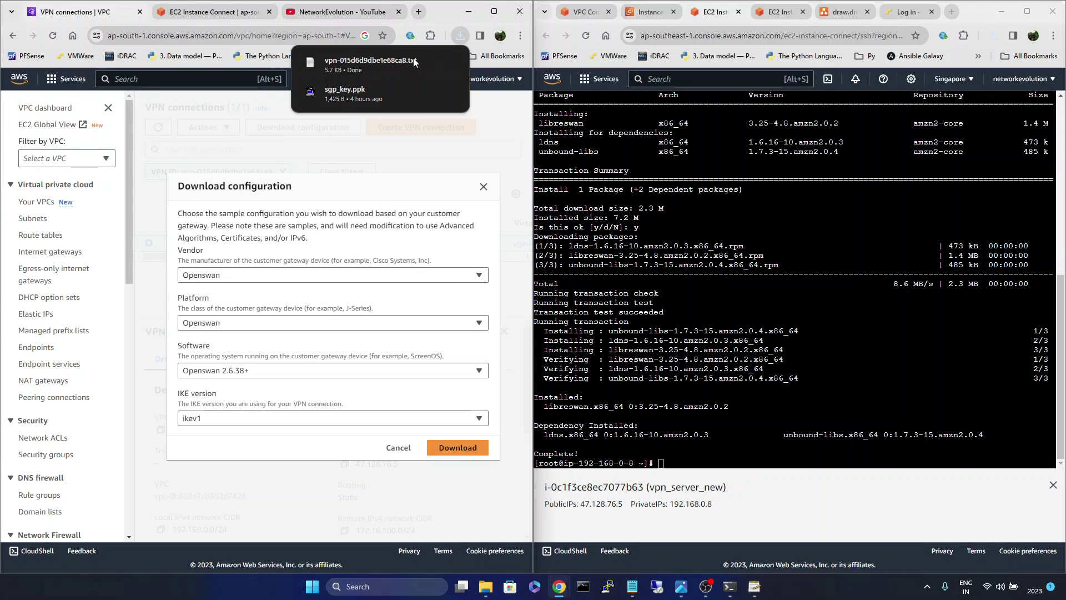
# Open the downloaded VPN configuration file in Notepad and review its connection IDs and introduction up to the IPSEC Tunnel #1 section.
pyautogui.click(370, 62)
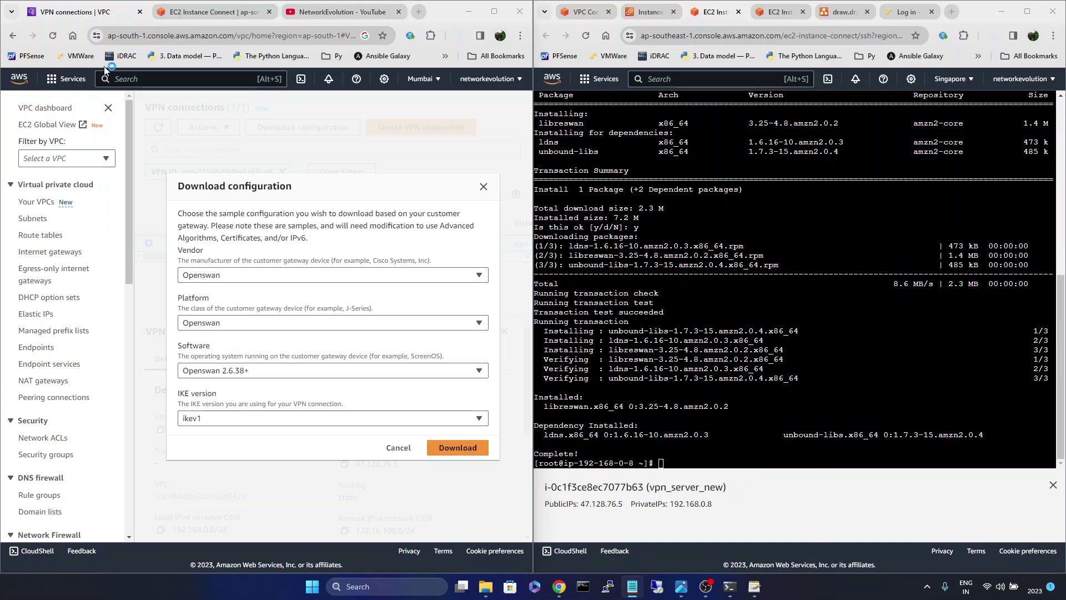
pyautogui.click(514, 154)
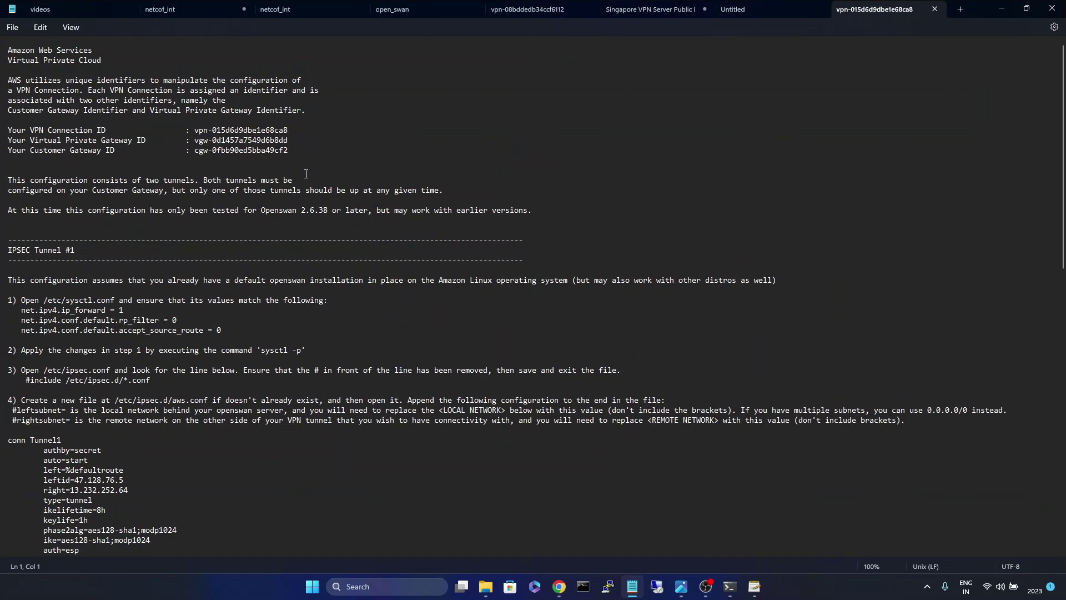
pyautogui.moveTo(293, 149); pyautogui.dragTo(8, 61)
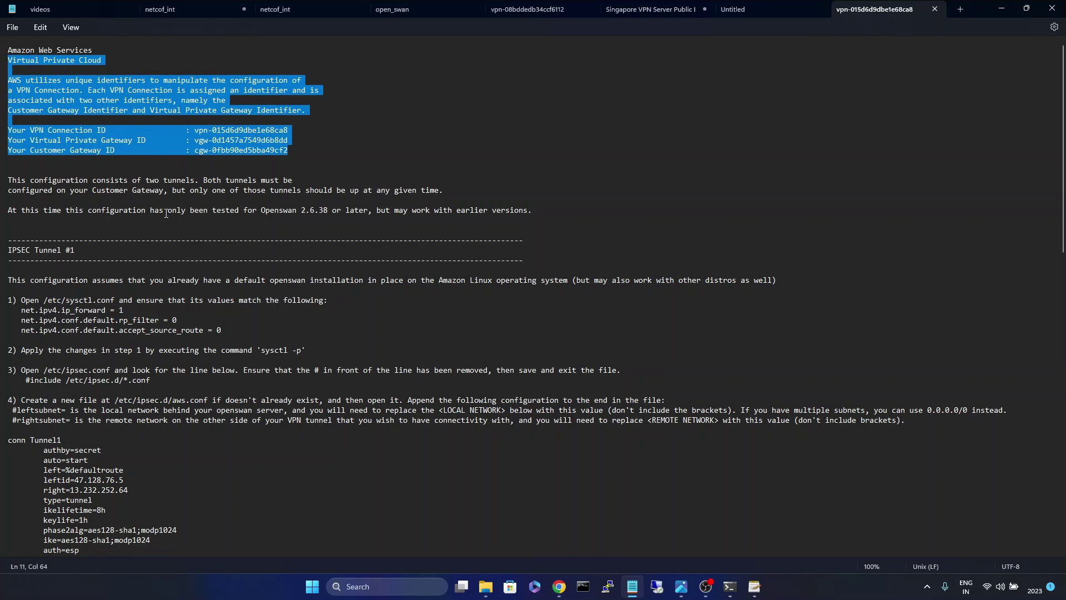
pyautogui.scroll(-1, 172, 289)
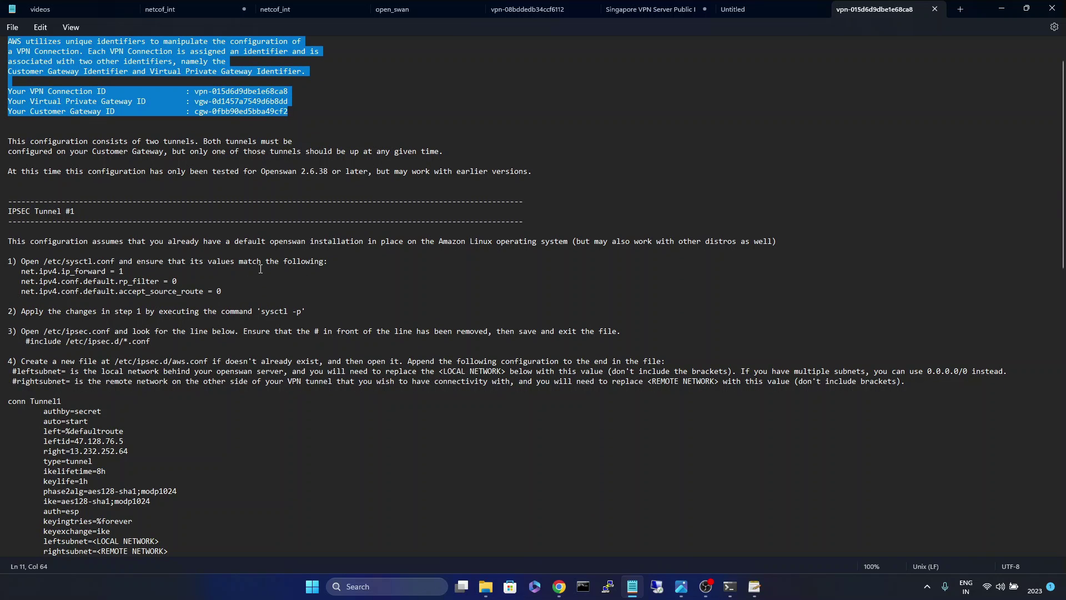
pyautogui.click(3, 195)
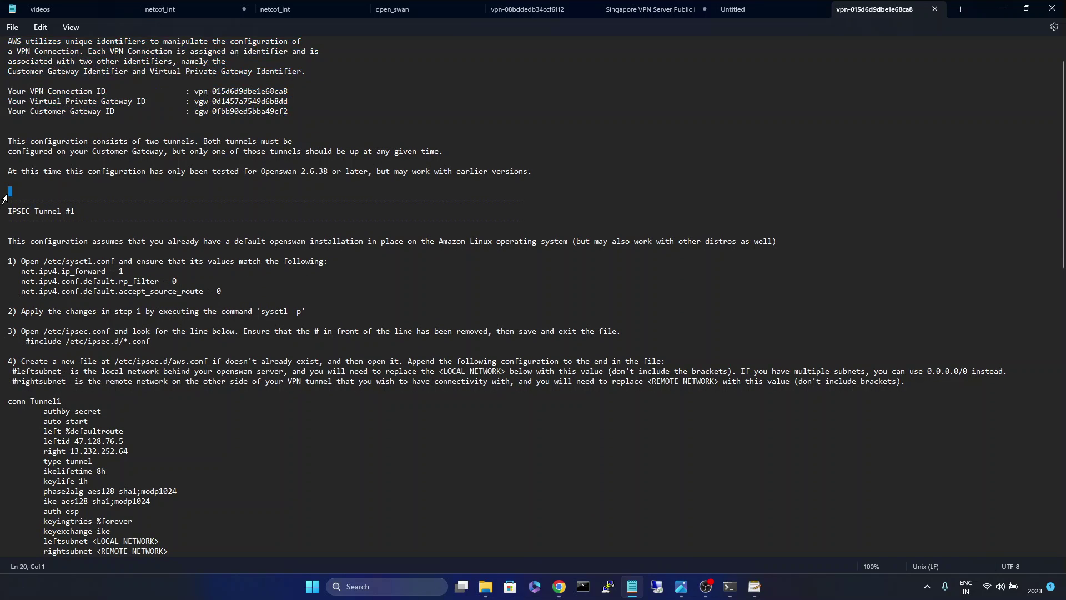
pyautogui.click(7, 182)
pyautogui.scroll(1, 44, 185)
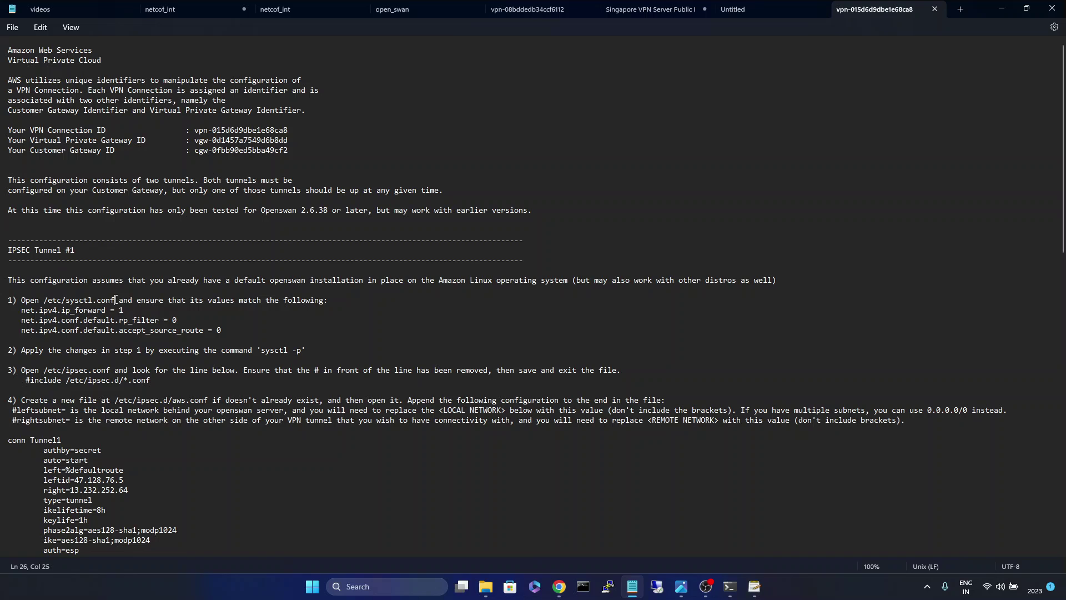
# Copy the path /etc/sysctl.conf from the configuration file's step 1 and open that file with nano on the Singapore VPN server.
pyautogui.moveTo(114, 300); pyautogui.dragTo(45, 301)
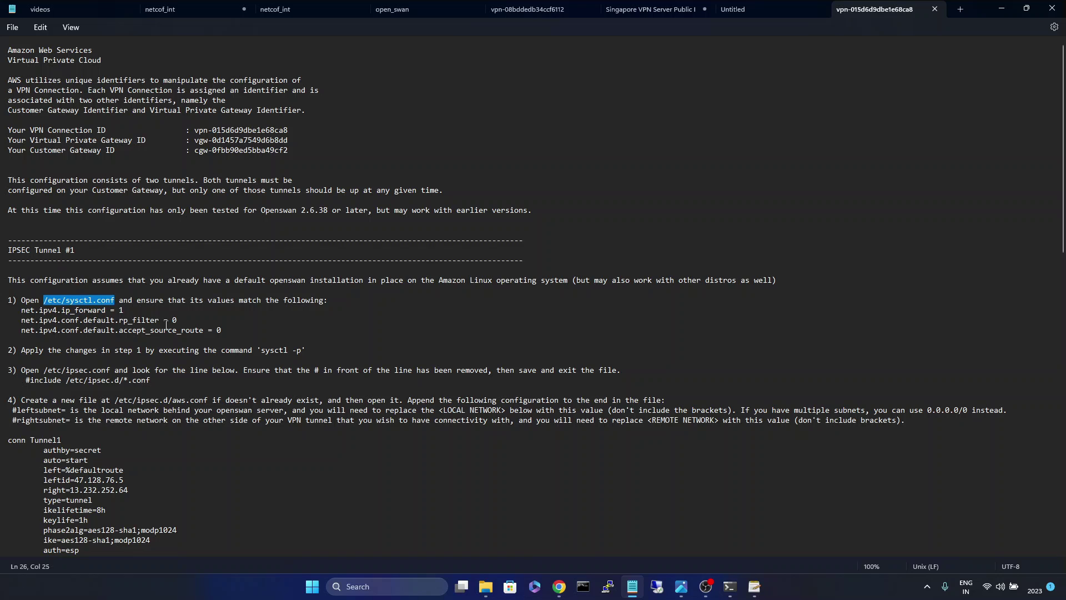
pyautogui.moveTo(567, 597)
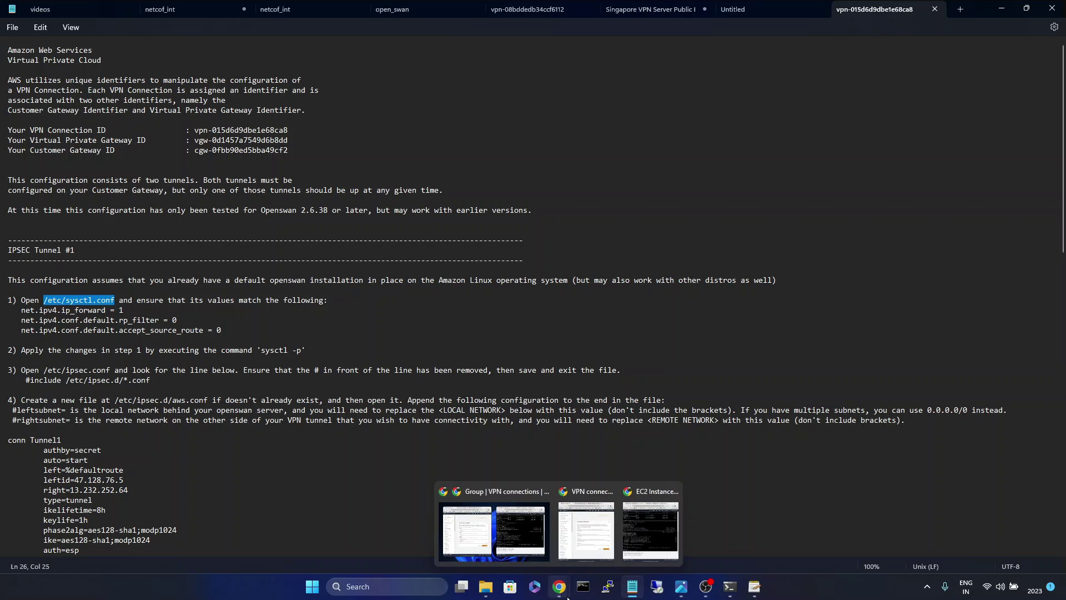
pyautogui.click(467, 528)
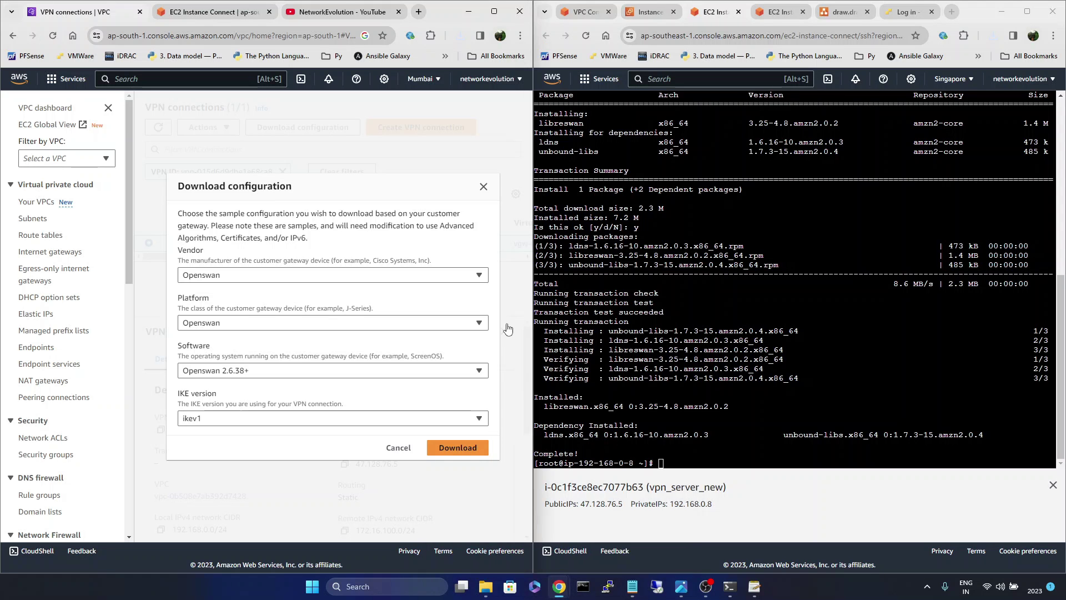
pyautogui.click(682, 385)
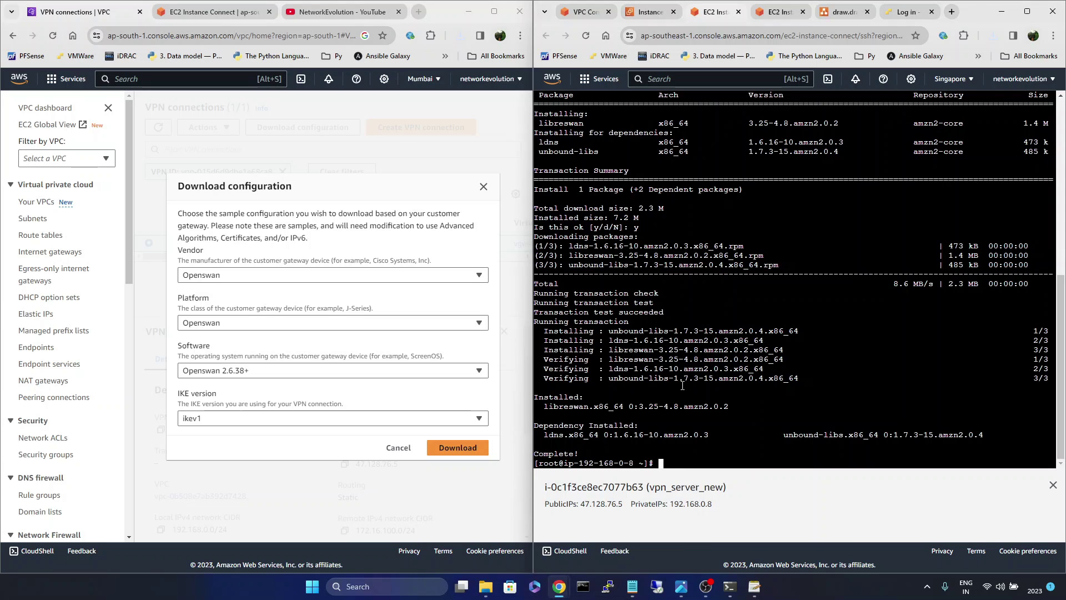
pyautogui.write('nano')
pyautogui.rightClick(681, 384)
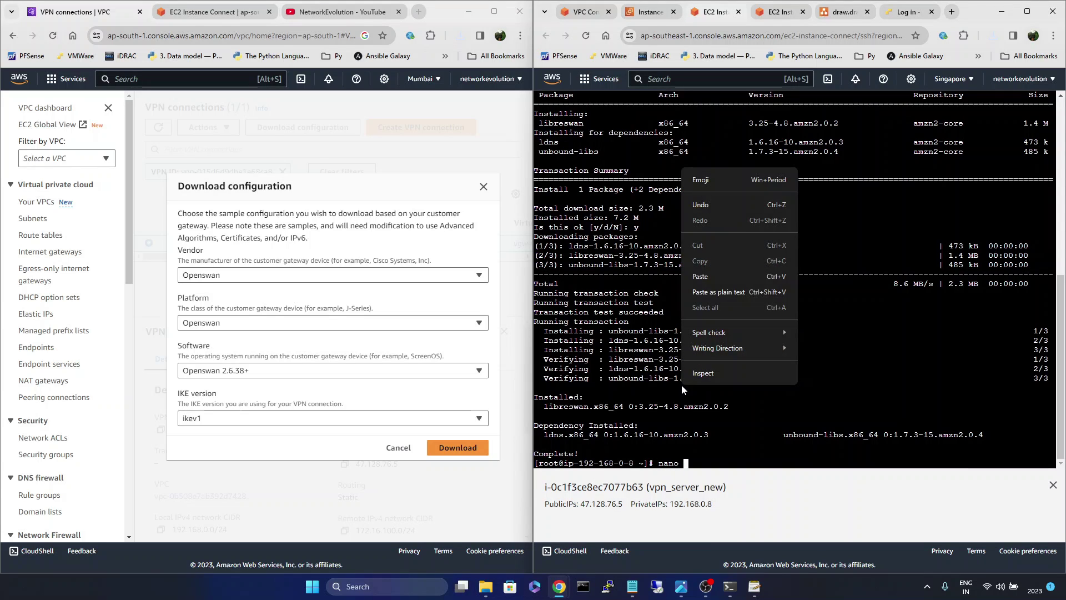
pyautogui.click(709, 273)
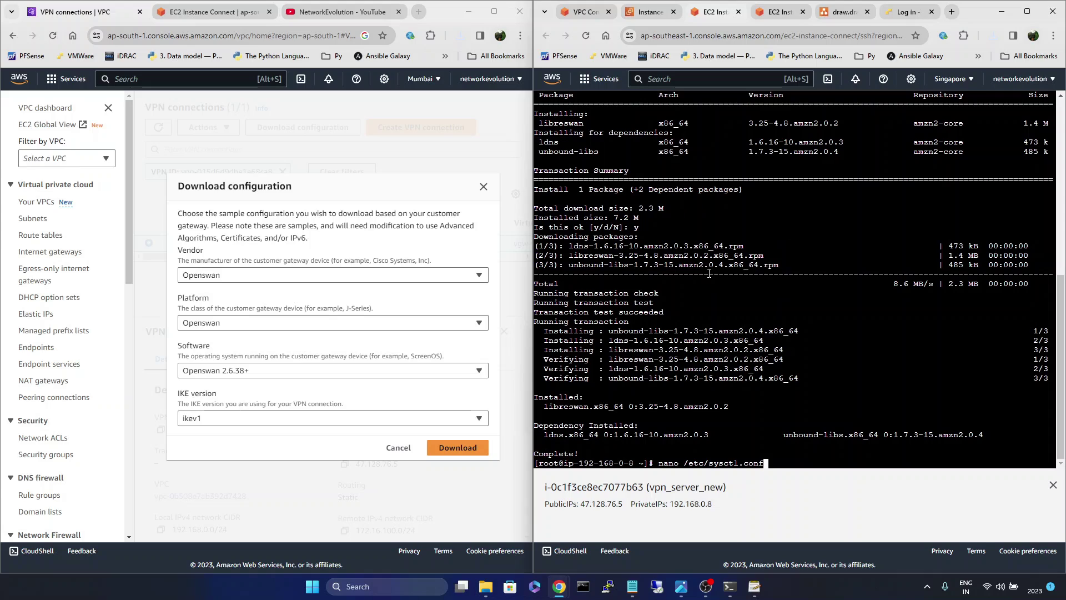
pyautogui.press('Return')
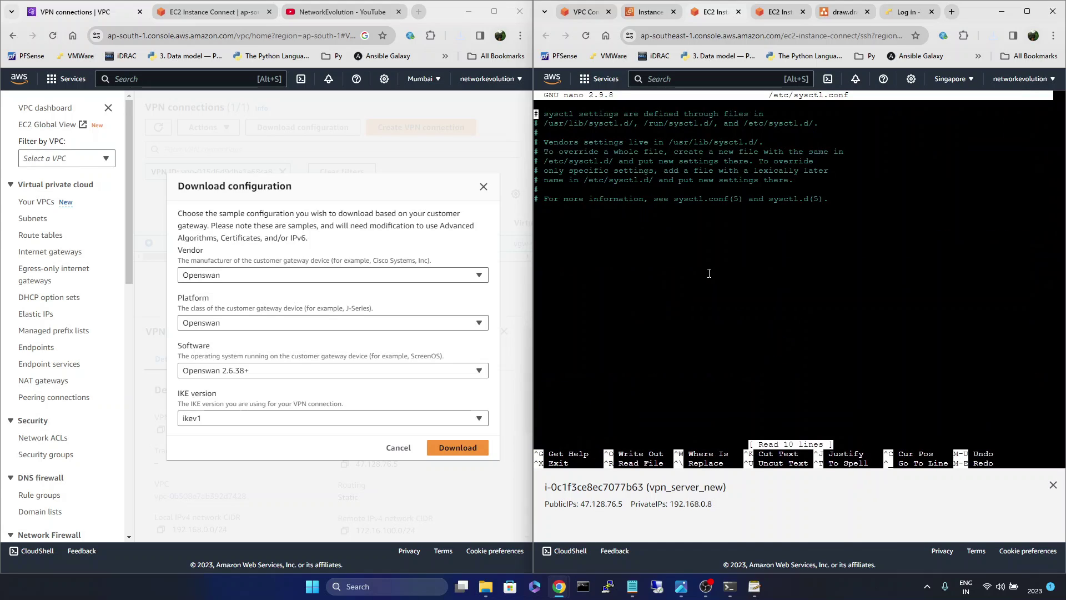
# Copy the ip_forward = 1, rp_filter = 0 and accept_source_route = 0 lines from the downloaded configuration to the end of /etc/sysctl.conf.
pyautogui.press('Down')
pyautogui.press('Down')
pyautogui.press('Down')
pyautogui.press('Down')
pyautogui.press('Down')
pyautogui.press('Down')
pyautogui.press('Down')
pyautogui.press('Down')
pyautogui.press('Down')
pyautogui.press('Down')
pyautogui.moveTo(633, 586)
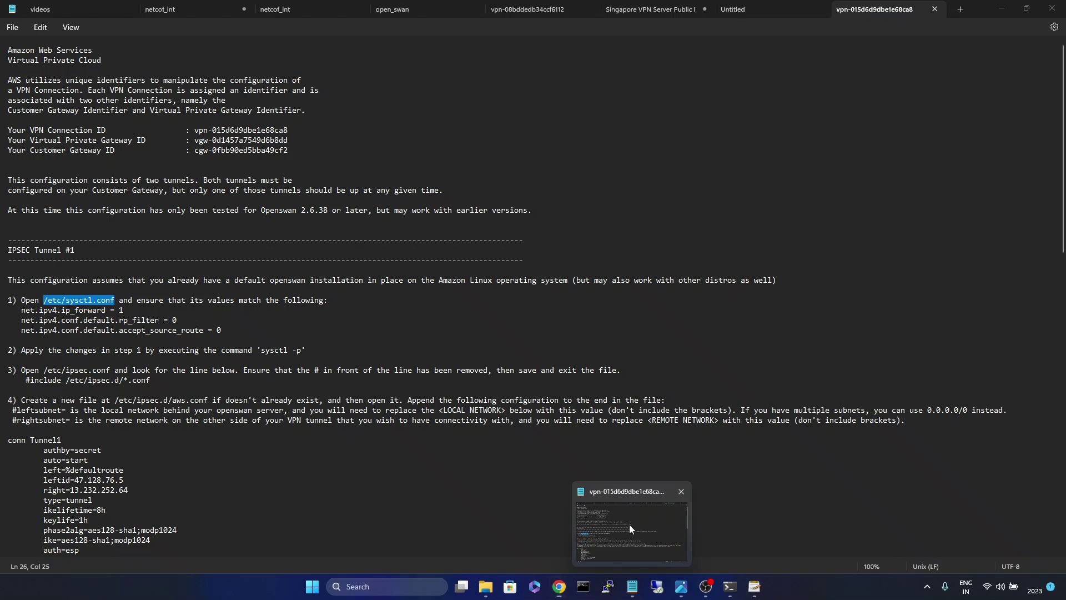
pyautogui.click(629, 524)
pyautogui.moveTo(222, 331); pyautogui.dragTo(0, 312)
pyautogui.hotkey('ctrl', 'c')
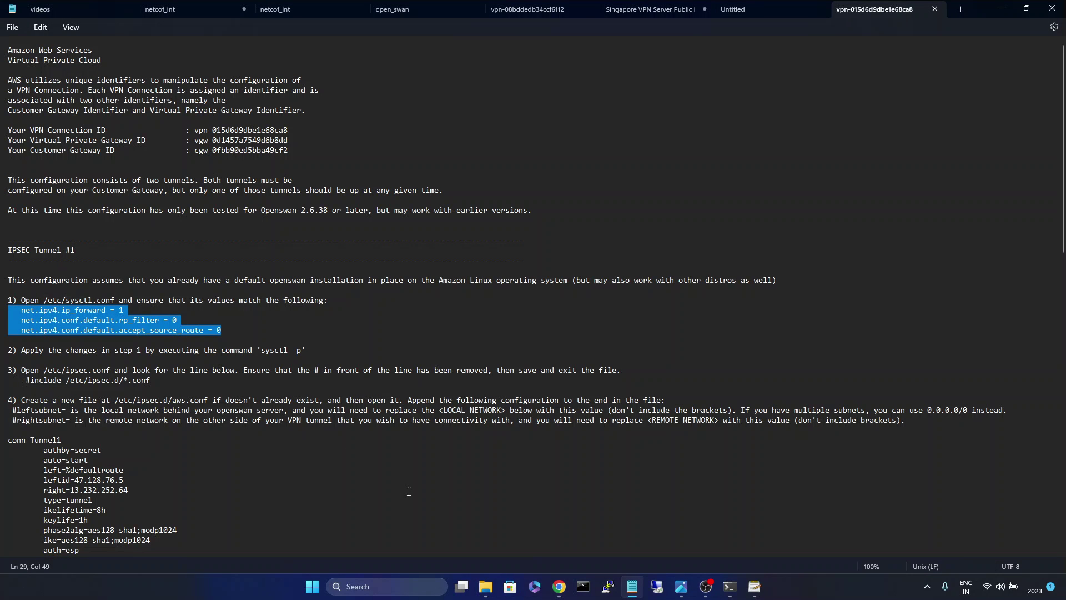
pyautogui.moveTo(560, 585)
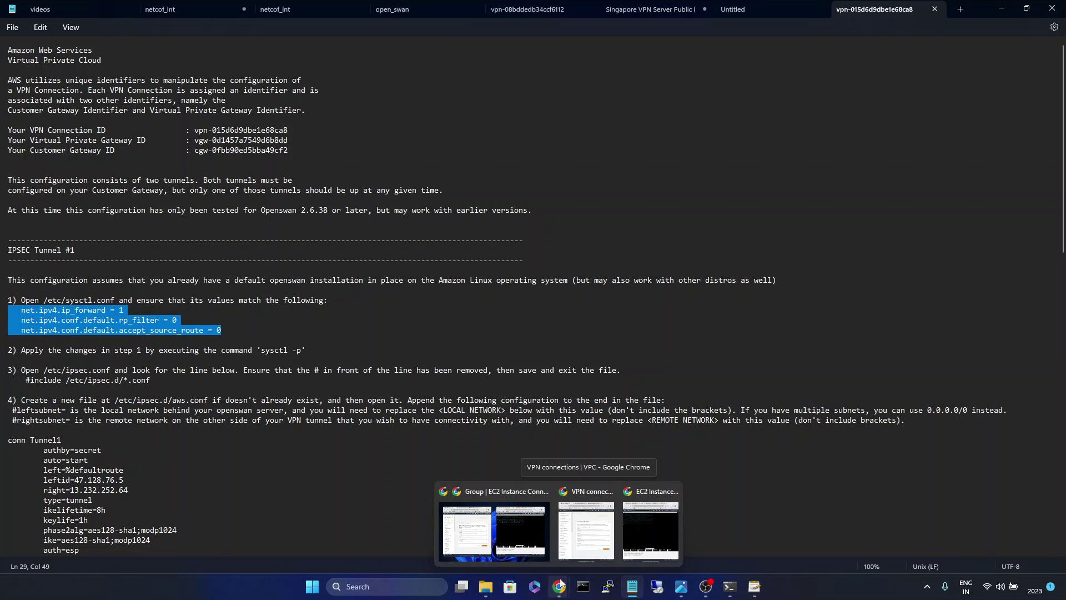
pyautogui.click(493, 530)
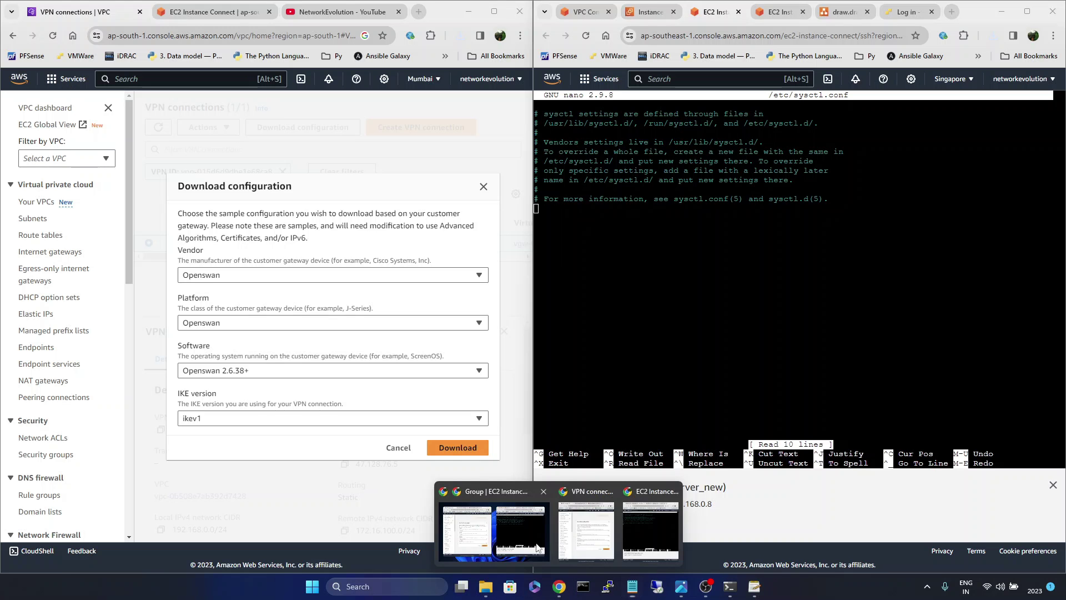
pyautogui.rightClick(633, 306)
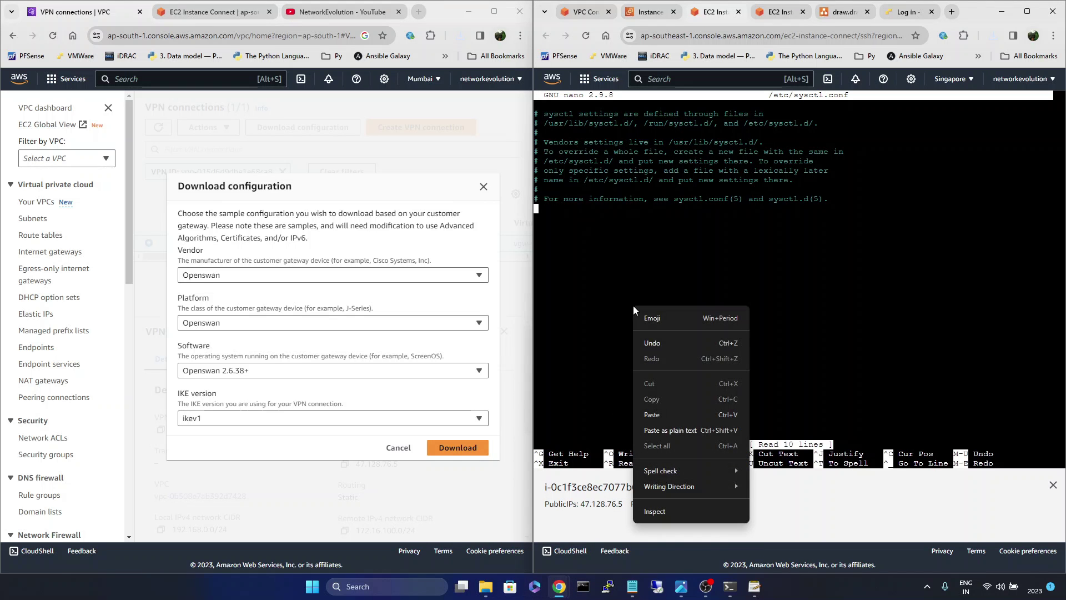
pyautogui.click(662, 416)
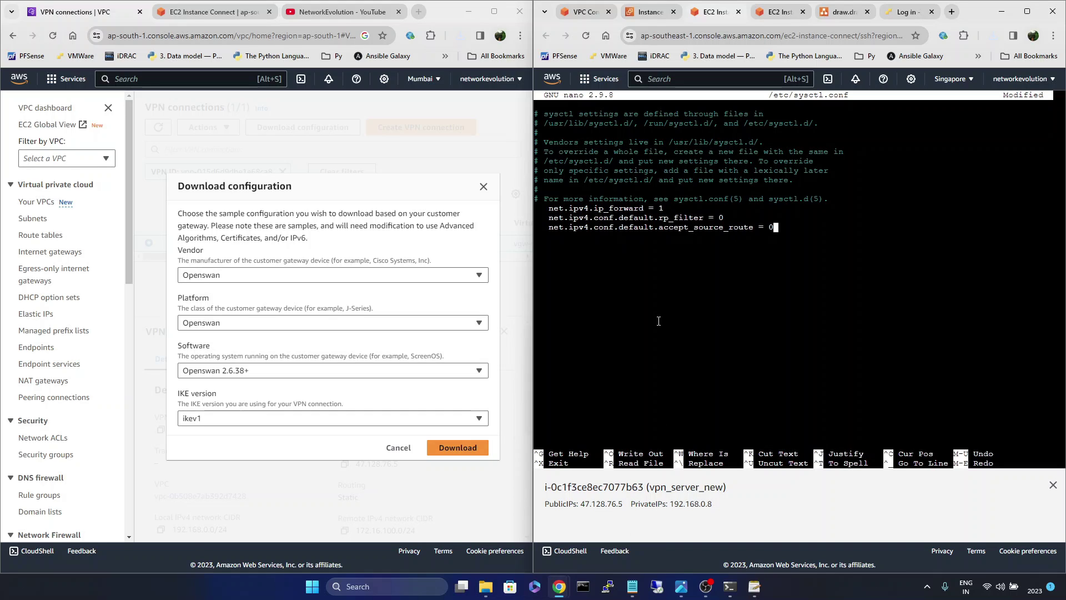
# Save the changes to /etc/sysctl.conf under the same name and exit nano.
pyautogui.hotkey('ctrl', 'x')
pyautogui.press('y')
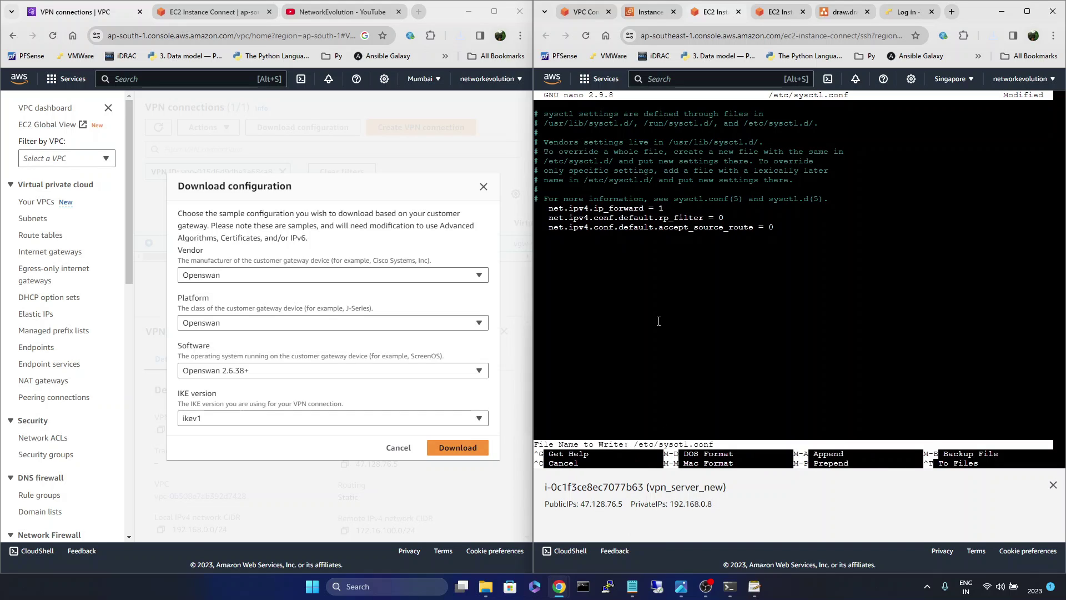
pyautogui.press('Return')
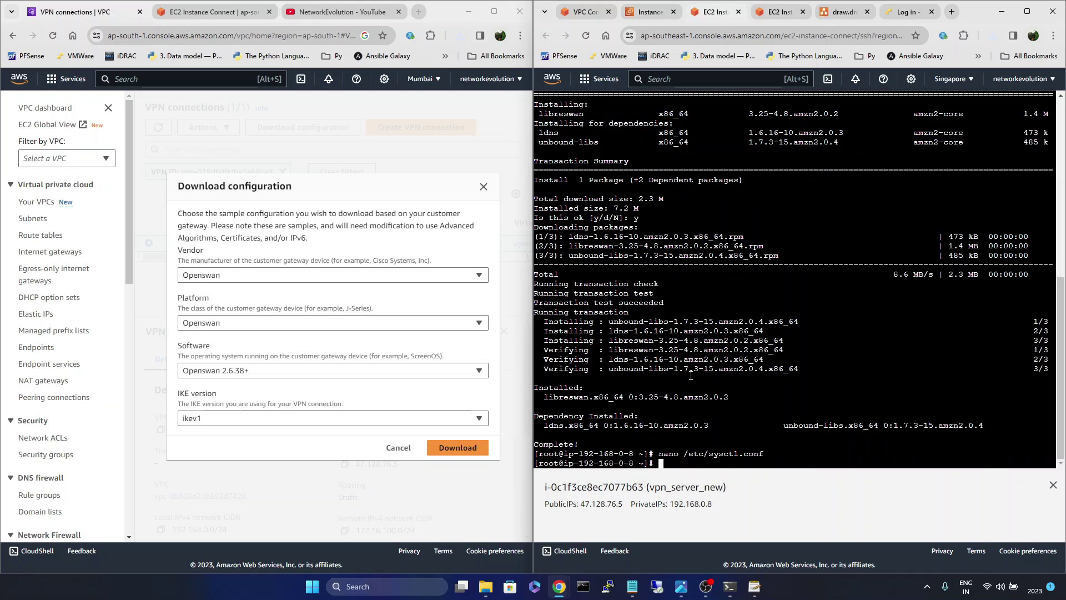
# Copy the sysctl -p command from step 2 of the downloaded configuration and run it on the Singapore VPN server.
pyautogui.moveTo(632, 586)
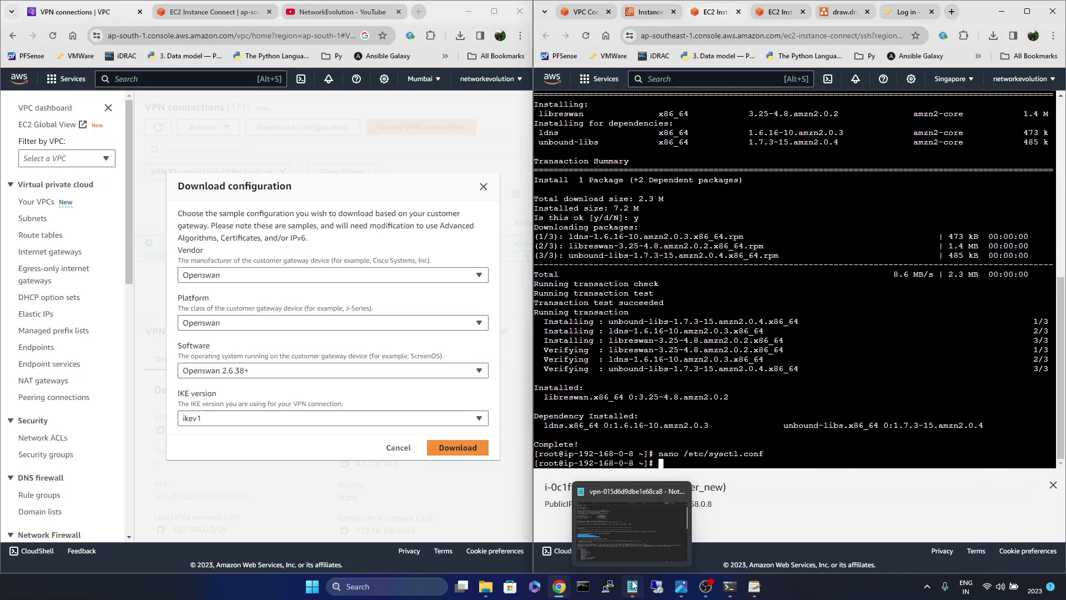
pyautogui.click(619, 515)
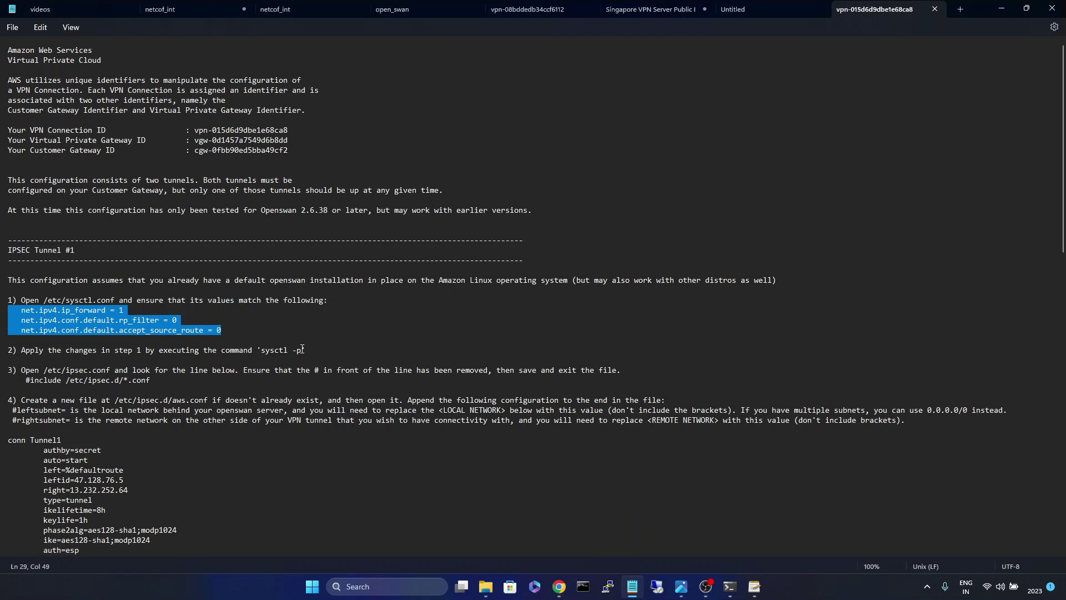
pyautogui.moveTo(303, 349); pyautogui.dragTo(259, 347)
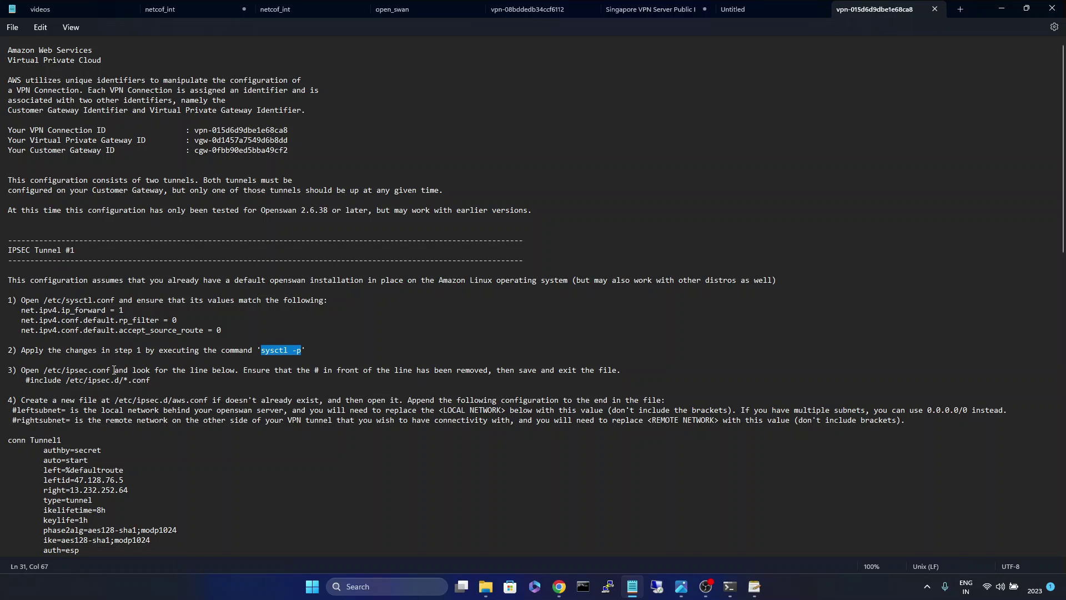
pyautogui.moveTo(113, 370); pyautogui.dragTo(49, 371)
pyautogui.click(157, 381)
pyautogui.moveTo(157, 381); pyautogui.dragTo(33, 380)
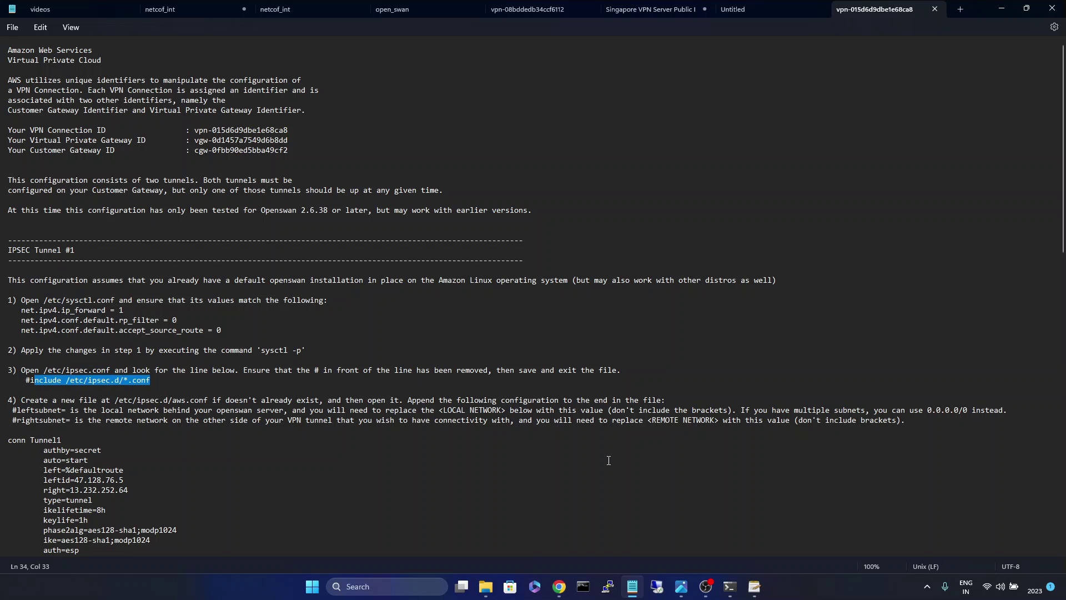
pyautogui.moveTo(559, 586)
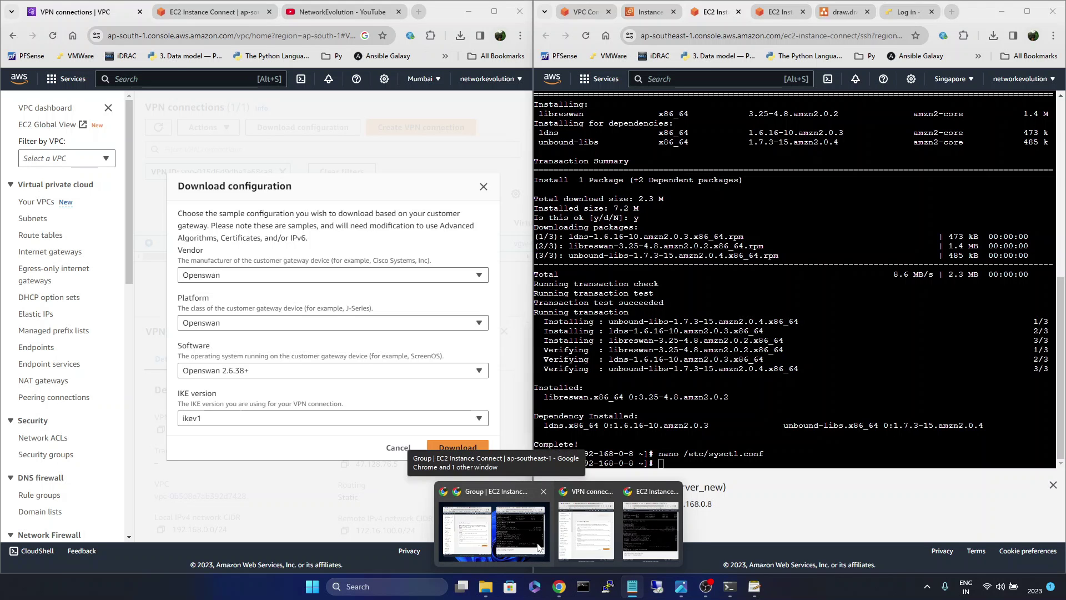
pyautogui.click(537, 546)
pyautogui.rightClick(749, 398)
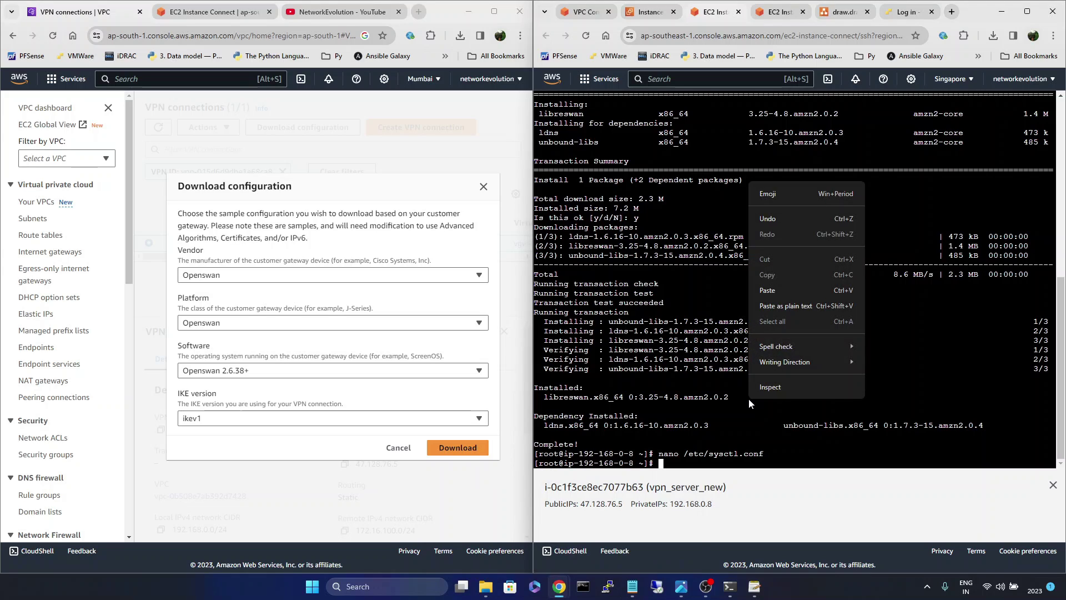
pyautogui.click(777, 291)
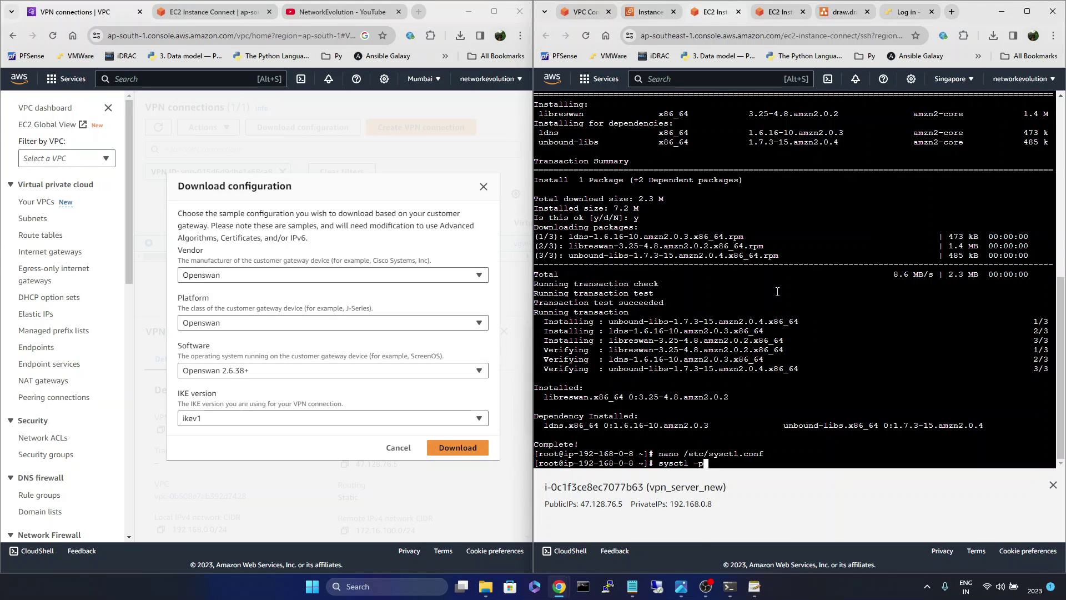
pyautogui.press('Return')
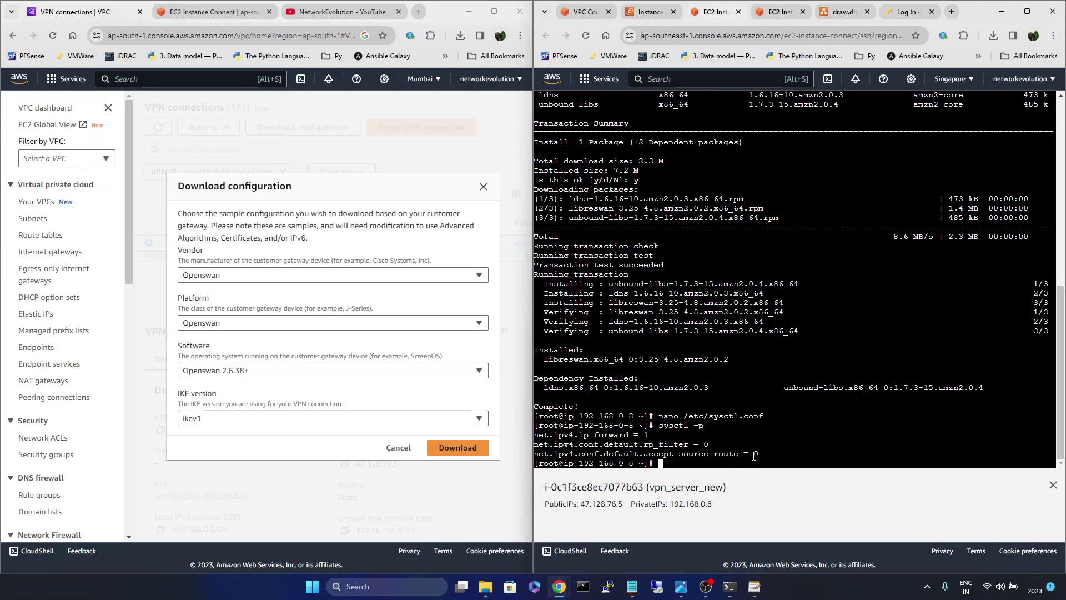
pyautogui.moveTo(764, 453); pyautogui.dragTo(535, 435)
# Open /etc/ipsec.conf with nano, check whether the include /etc/ipsec.d/*.conf line is uncommented, and exit.
pyautogui.click(678, 392)
pyautogui.write('nano /etc/ipsec.conf')
pyautogui.press('Return')
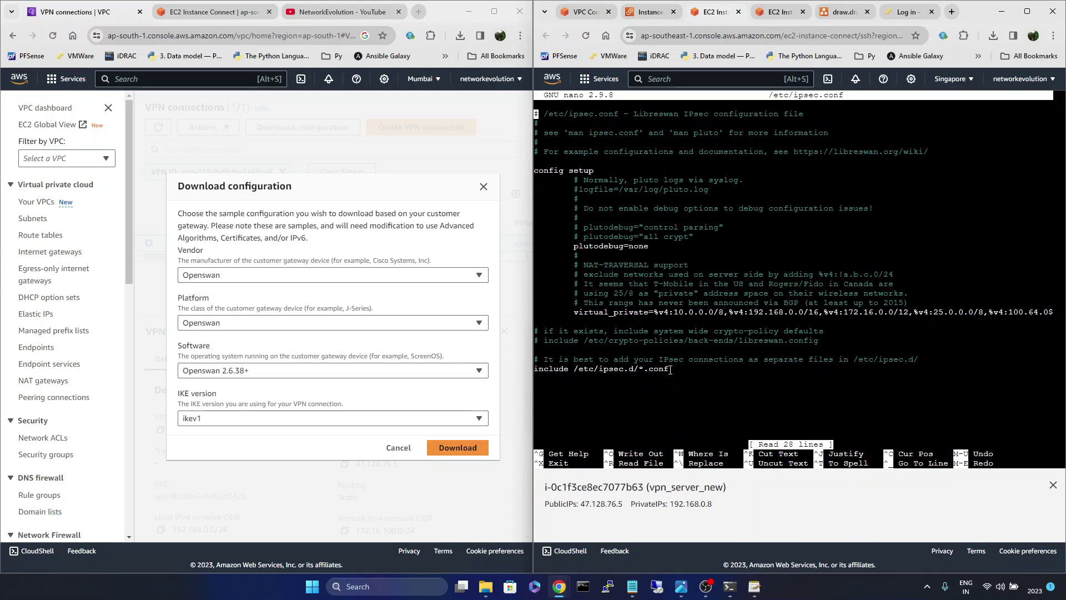
pyautogui.moveTo(670, 370); pyautogui.dragTo(532, 371)
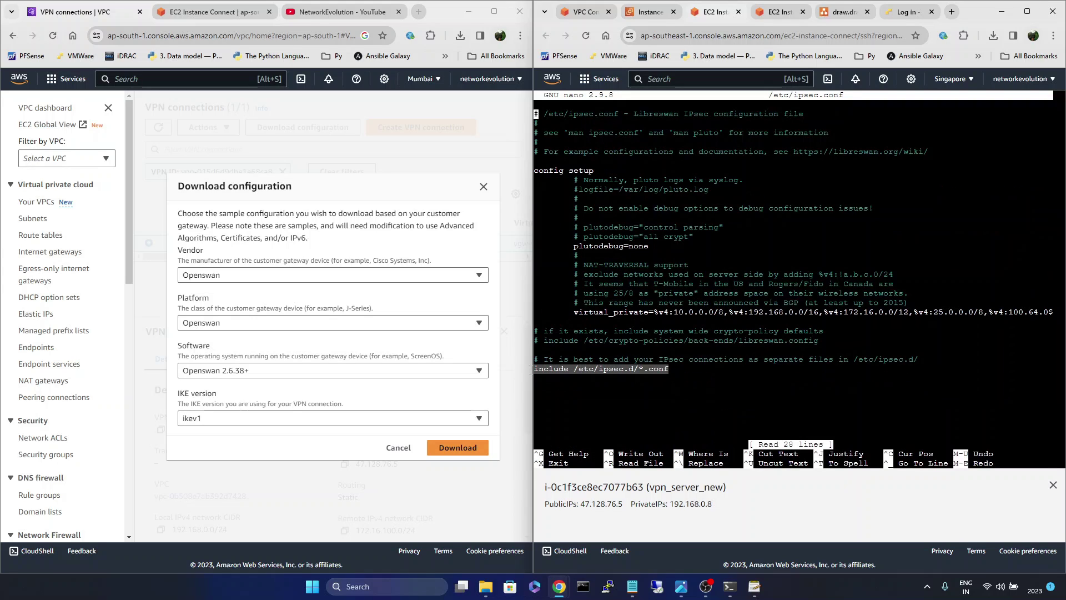
pyautogui.click(657, 334)
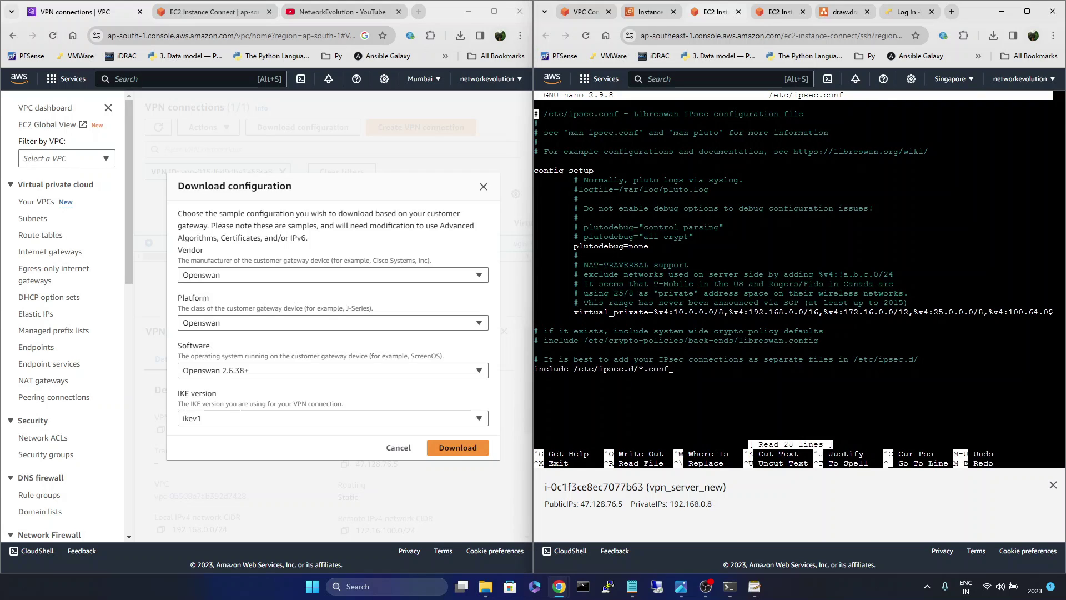
pyautogui.hotkey('ctrl', 'x')
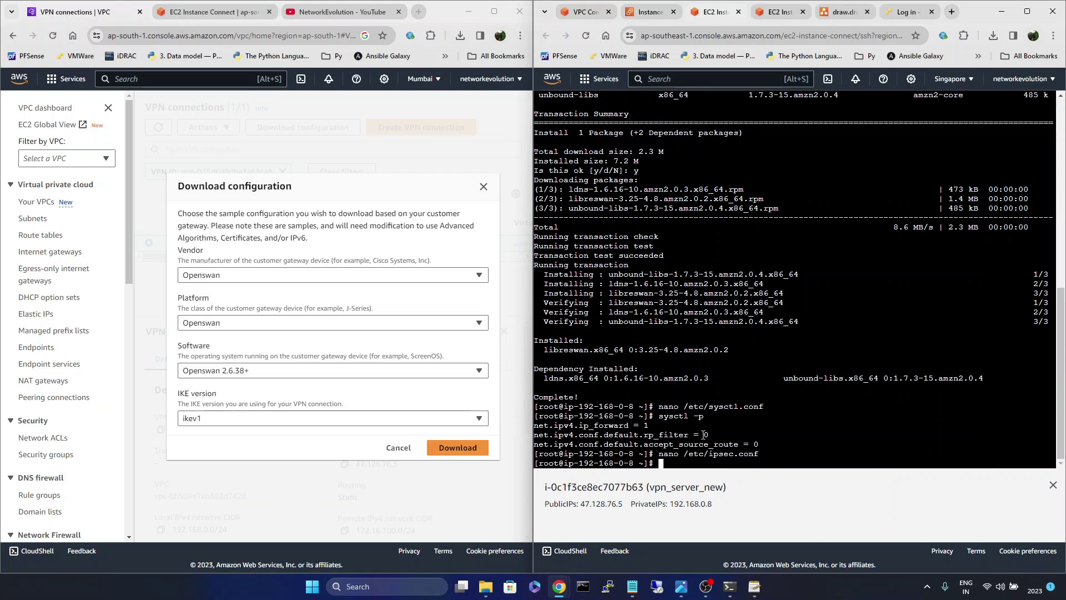
# Review step 4 of the downloaded configuration in Notepad, including the whole conn Tunnel1 block.
pyautogui.moveTo(632, 587)
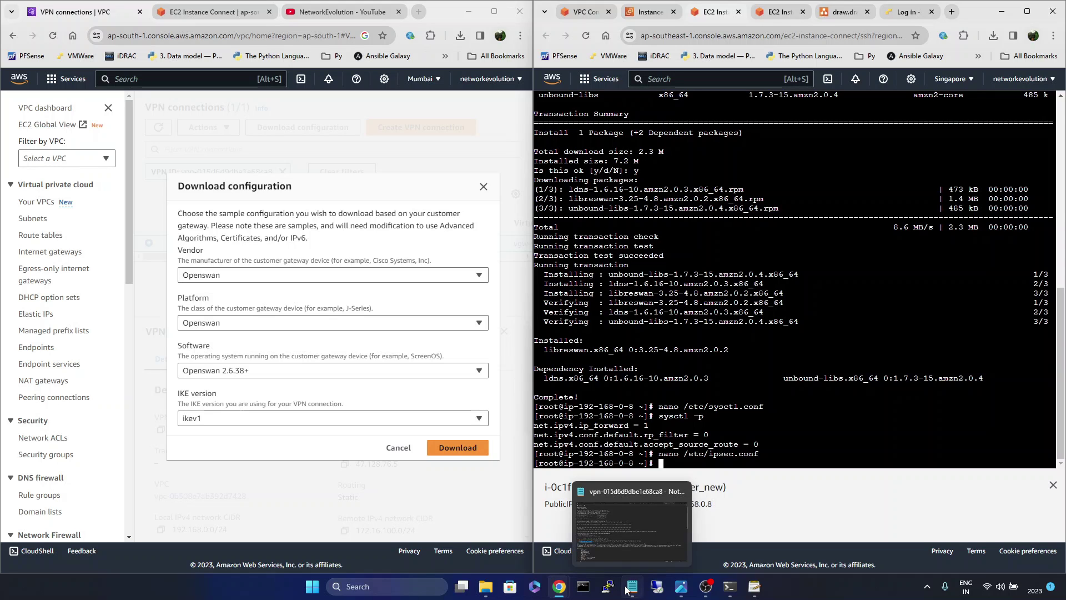
pyautogui.click(609, 525)
pyautogui.click(445, 403)
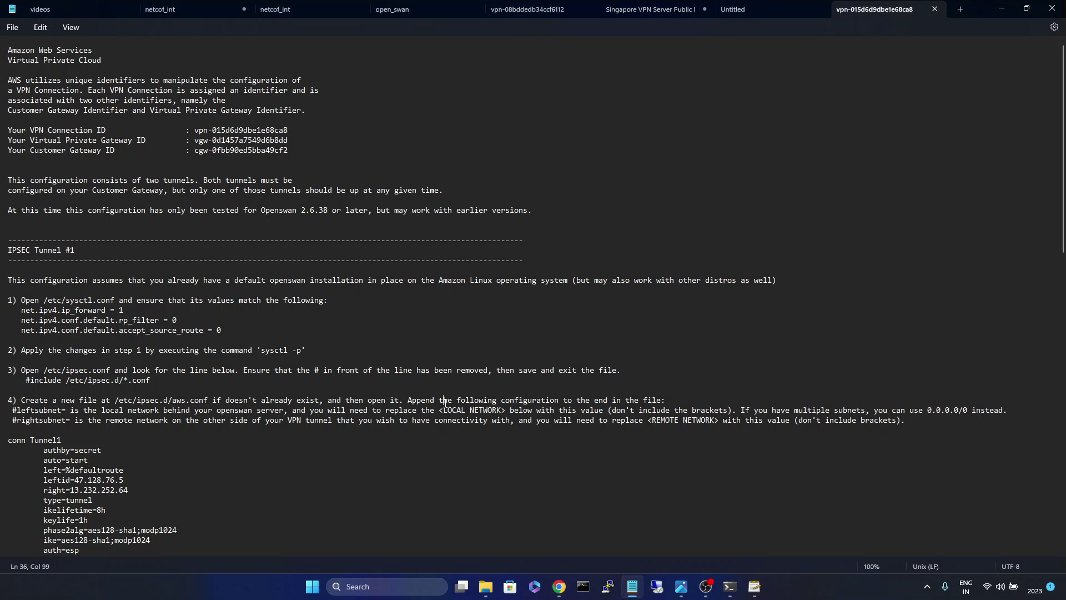
pyautogui.scroll(-6, 446, 403)
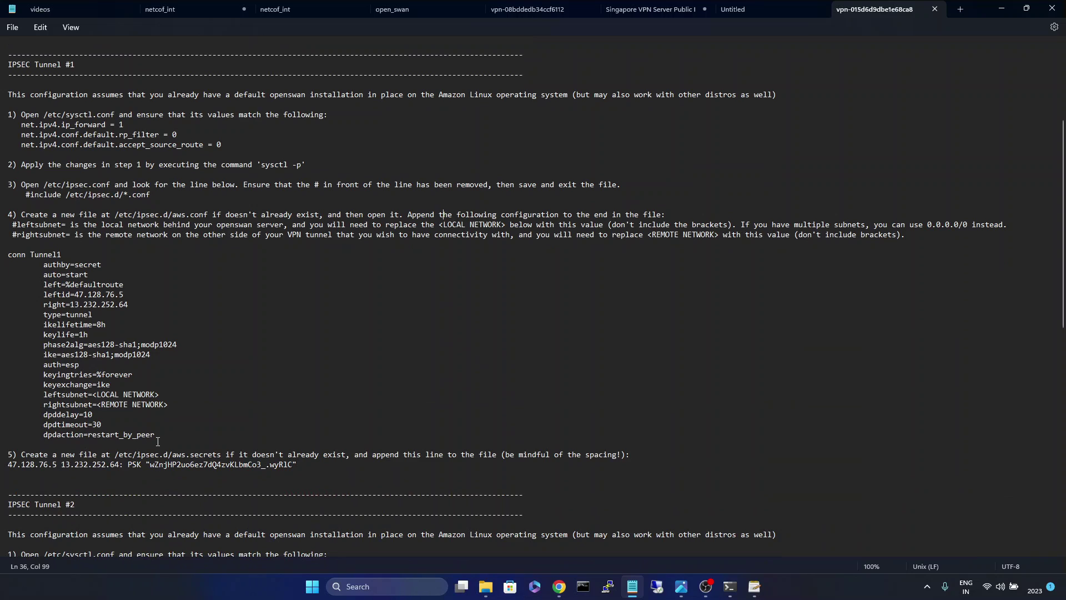
pyautogui.click(160, 442)
pyautogui.moveTo(159, 437); pyautogui.dragTo(8, 254)
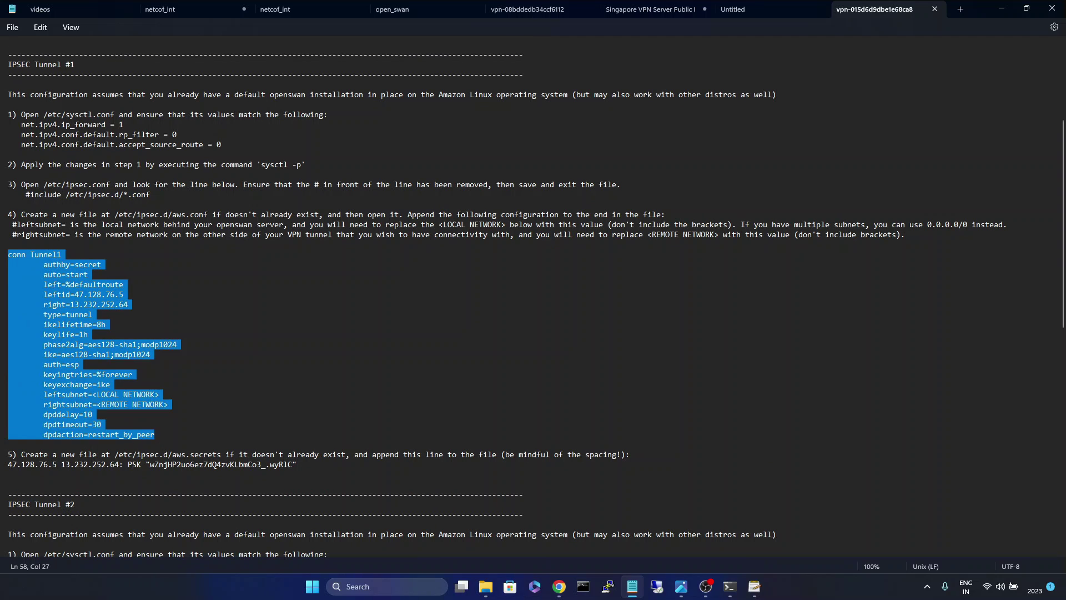
pyautogui.click(76, 251)
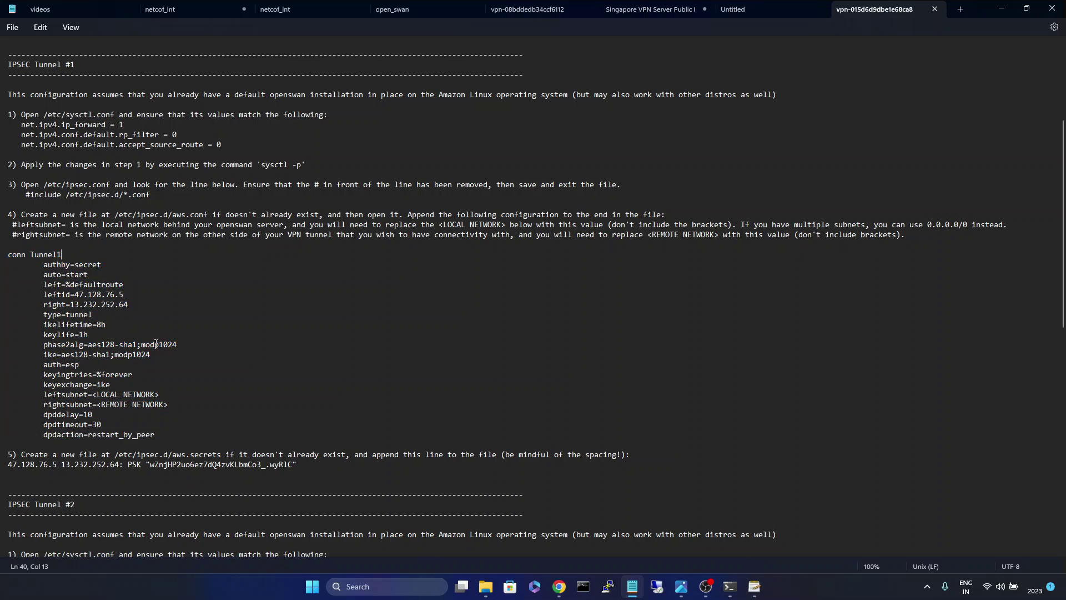
pyautogui.press('Home')
pyautogui.keyDown('shift'); pyautogui.click(155, 434); pyautogui.keyUp('shift')
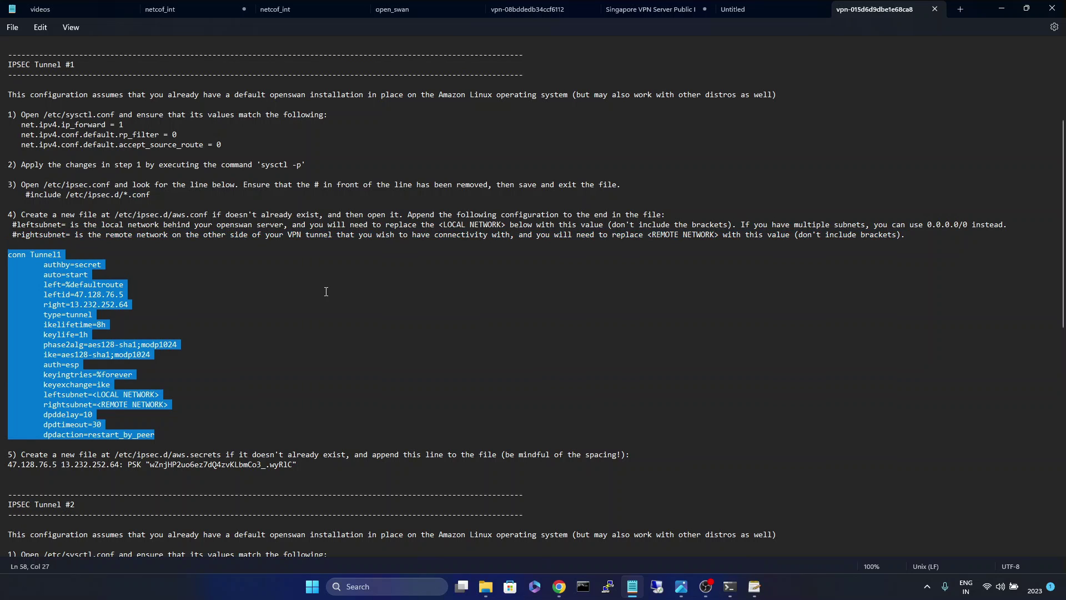
pyautogui.moveTo(559, 586)
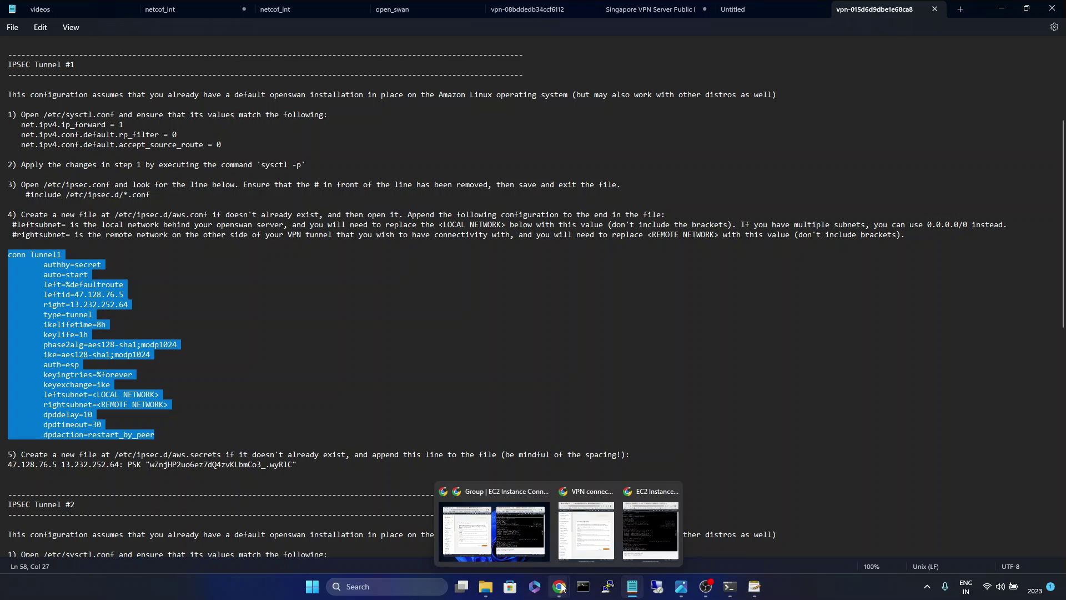
pyautogui.click(539, 542)
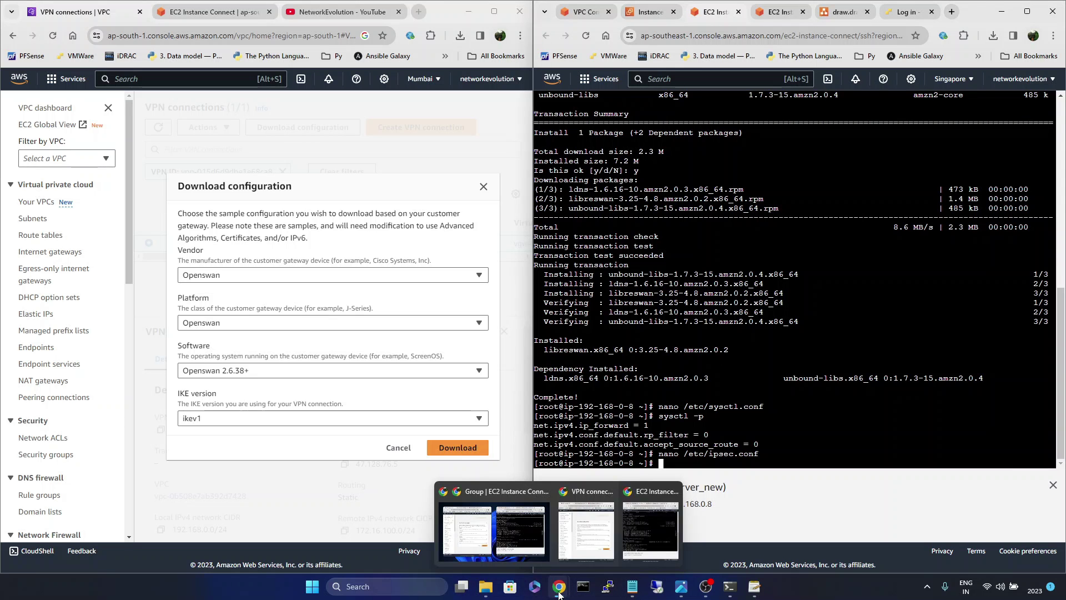
pyautogui.click(632, 586)
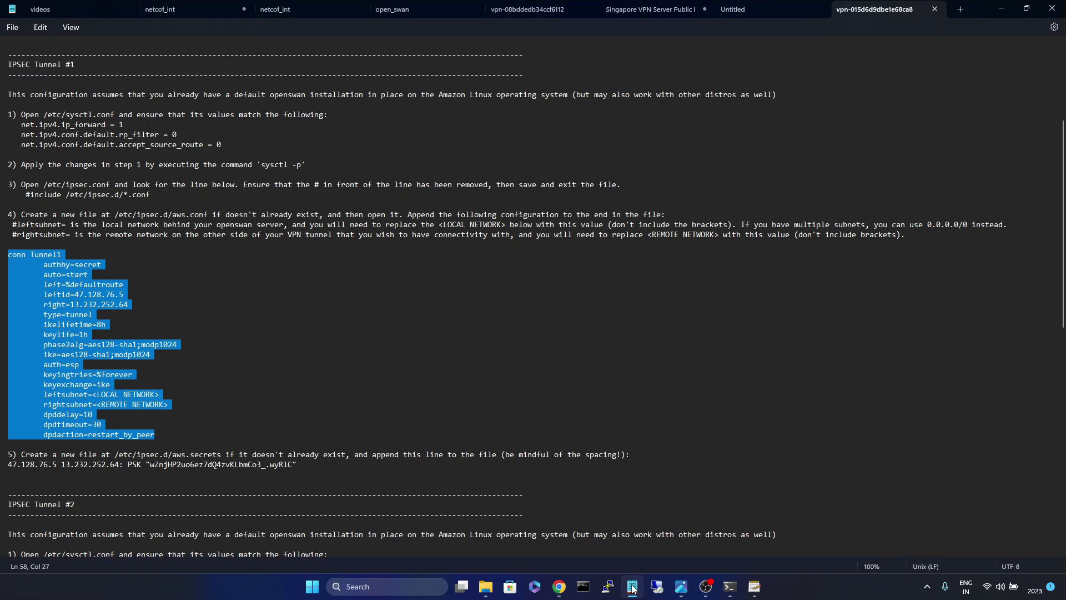
# Compare the /etc/ipsec.d/aws.conf path in step 4 with the include /etc/ipsec.d/*.conf line in step 3.
pyautogui.moveTo(211, 214); pyautogui.dragTo(104, 213)
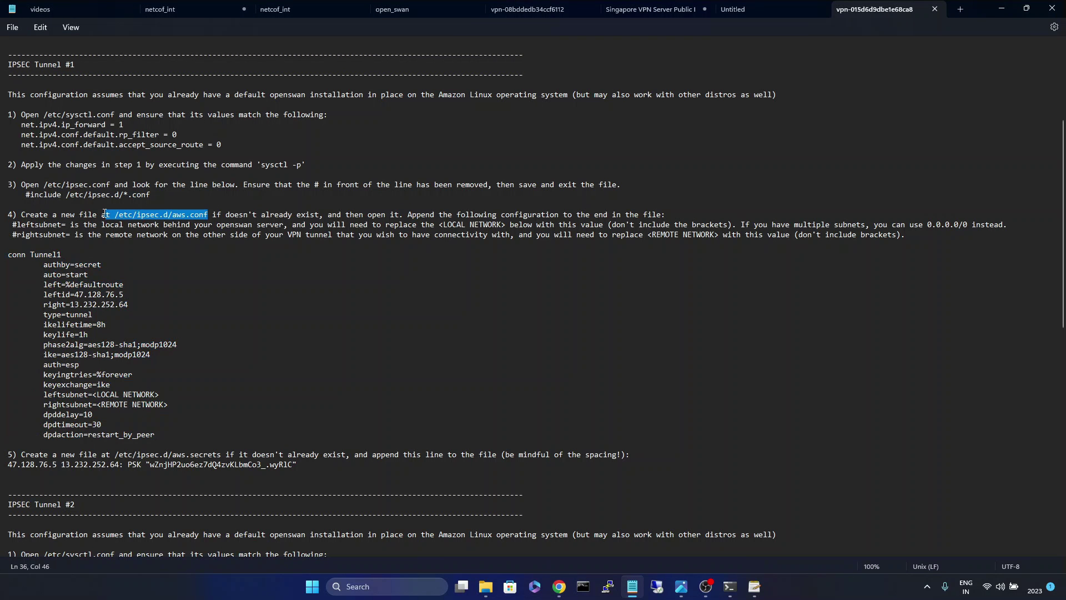
pyautogui.click(154, 195)
pyautogui.moveTo(165, 194); pyautogui.dragTo(39, 193)
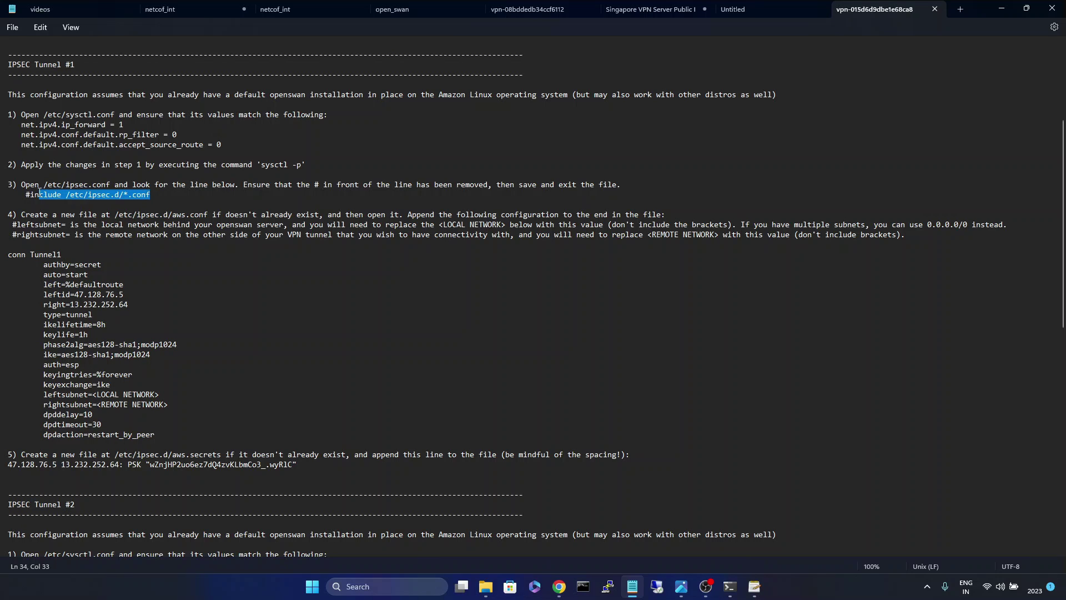
pyautogui.click(91, 194)
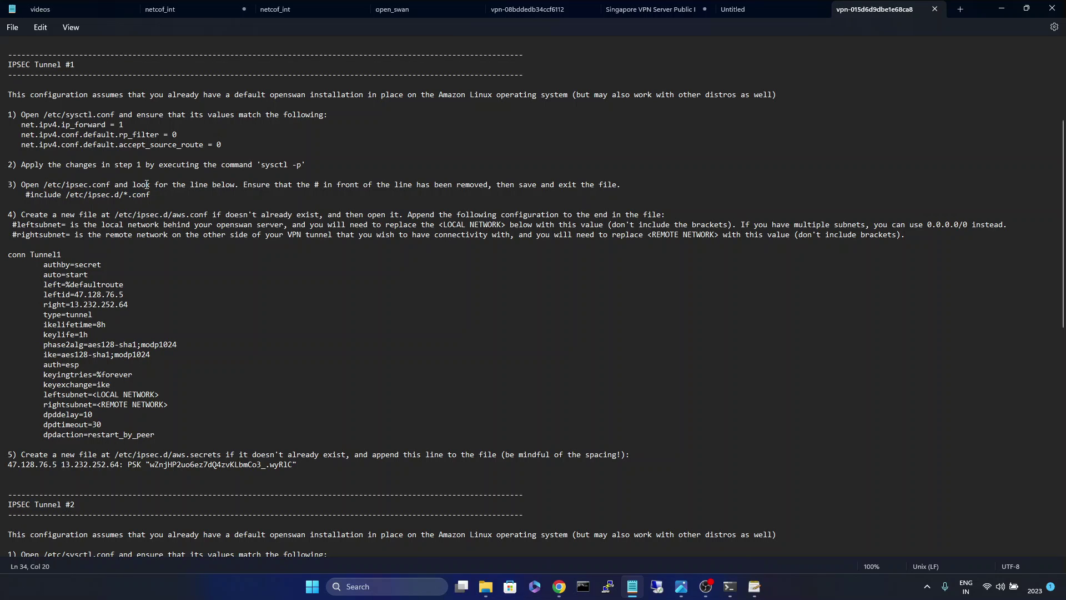
pyautogui.moveTo(122, 194); pyautogui.dragTo(129, 194)
pyautogui.keyDown('shift'); pyautogui.click(161, 191); pyautogui.keyUp('shift')
pyautogui.click(111, 196)
pyautogui.keyDown('shift'); pyautogui.click(44, 195); pyautogui.keyUp('shift')
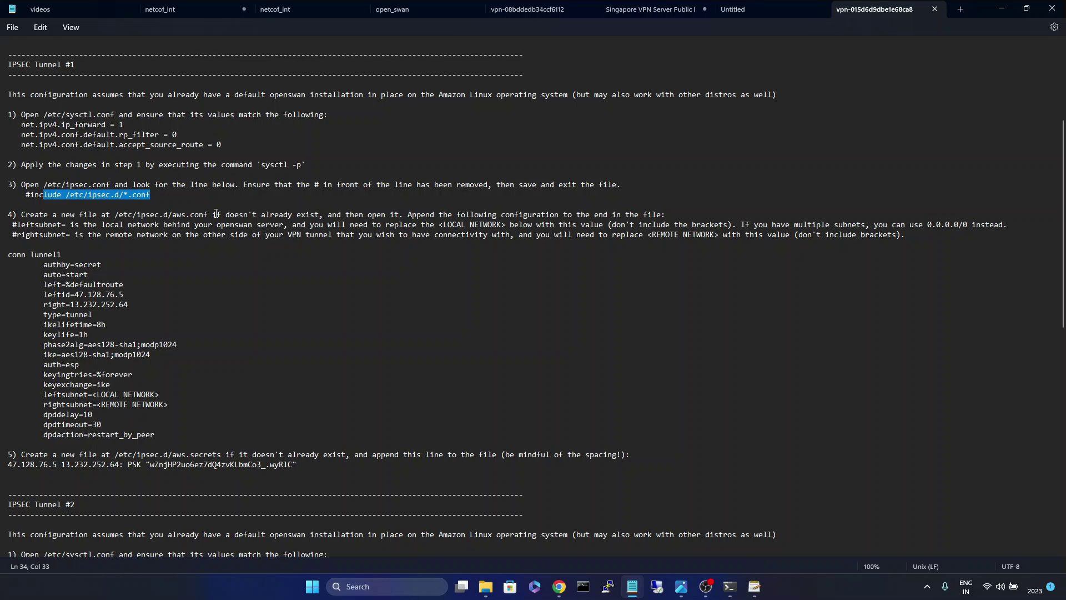
# Copy the path /etc/ipsec.d/aws.conf from step 4 and open it as a new file with nano on the VPN server.
pyautogui.moveTo(209, 214); pyautogui.dragTo(115, 214)
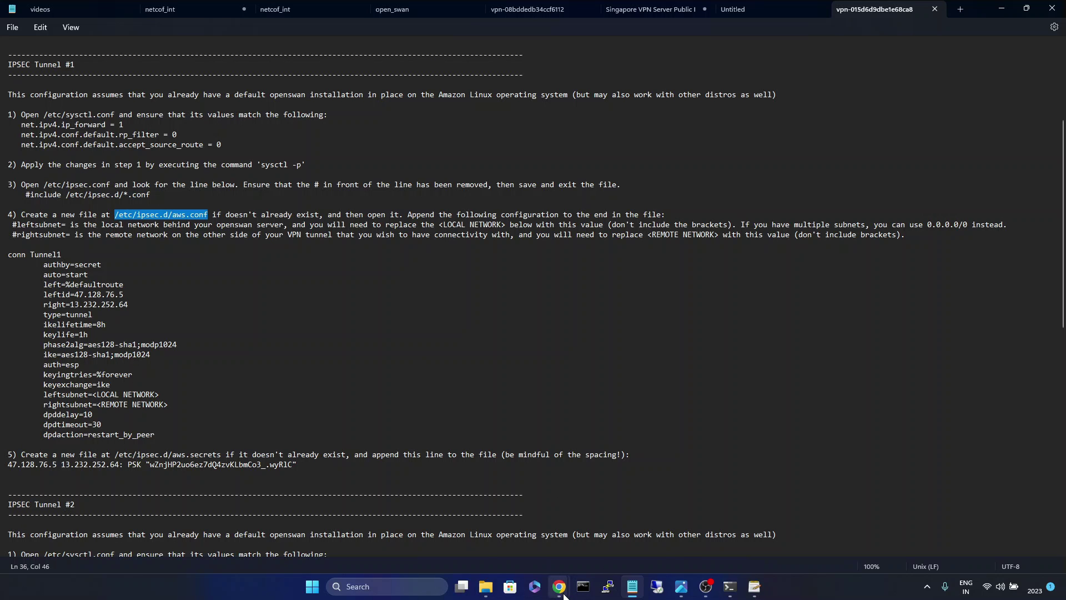
pyautogui.moveTo(559, 586)
pyautogui.click(494, 527)
pyautogui.click(735, 393)
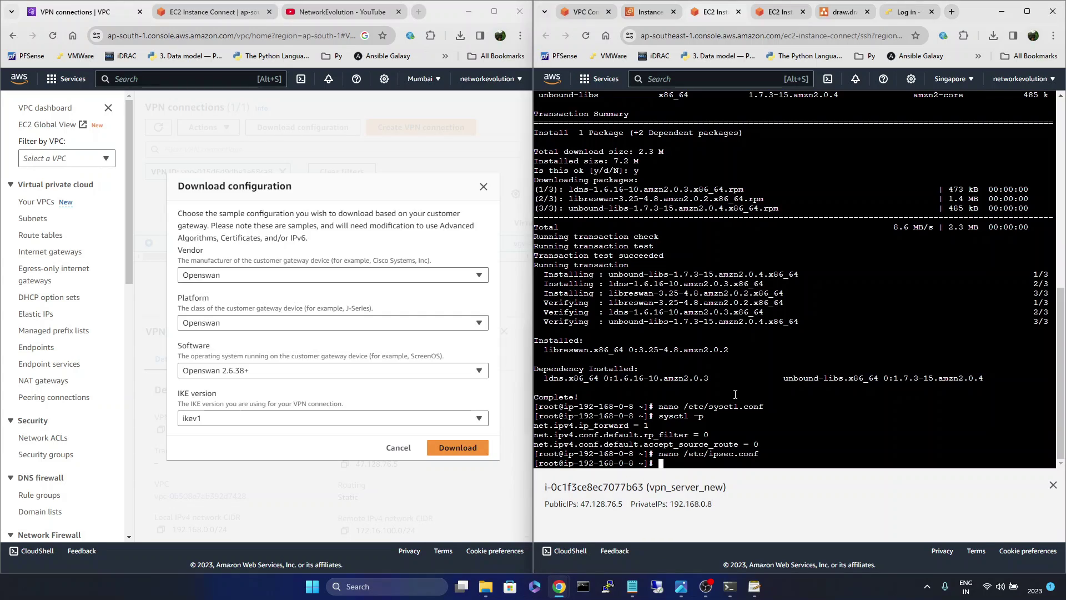
pyautogui.write('nano')
pyautogui.rightClick(734, 394)
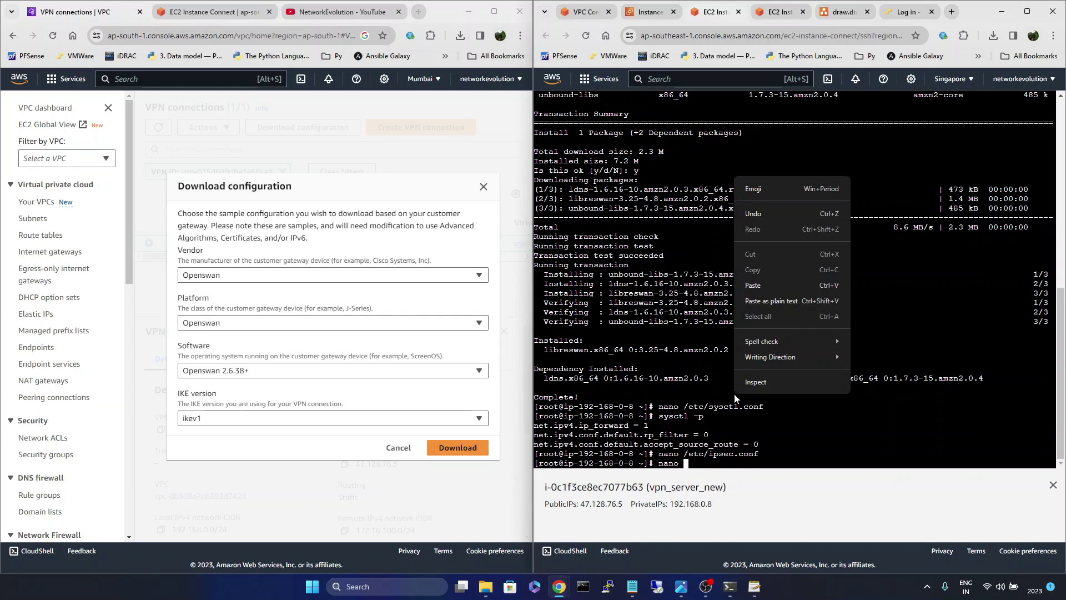
pyautogui.click(777, 284)
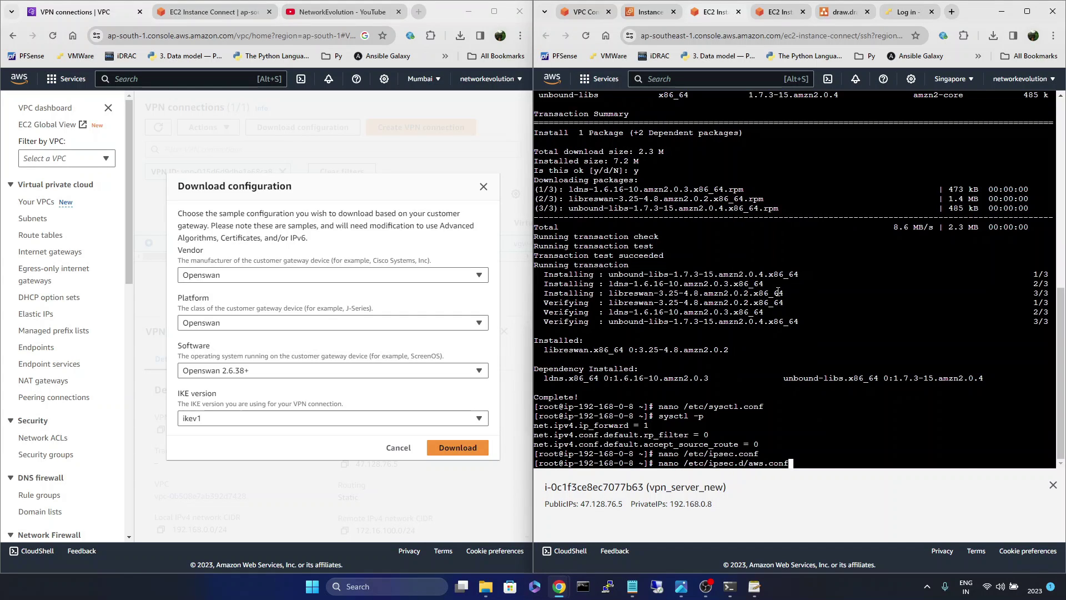
pyautogui.press('Return')
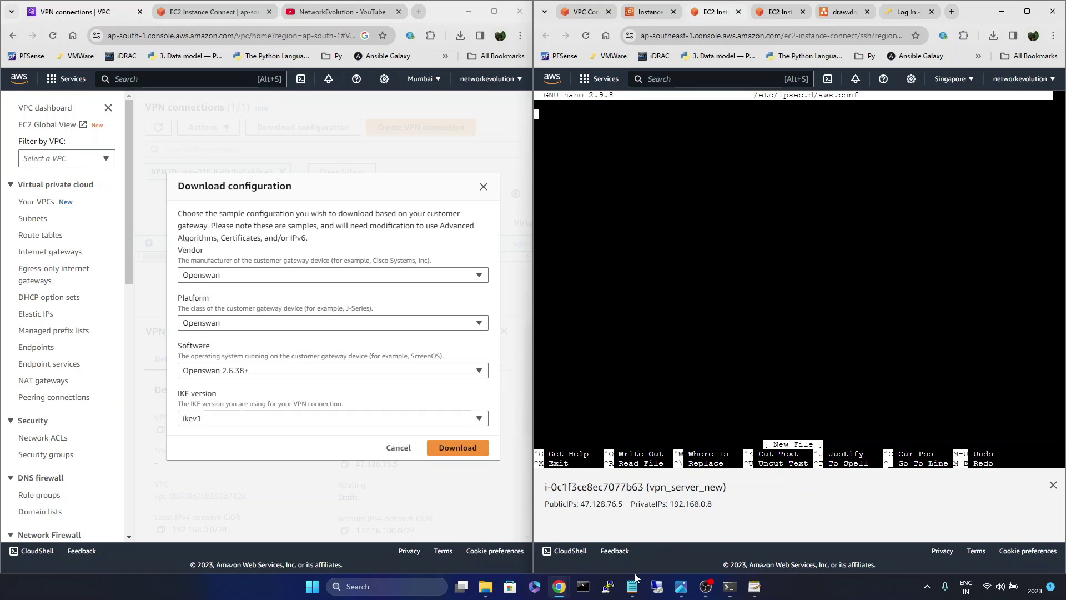
# Copy the conn Tunnel1 block, through dpdaction=restart_by_peer, from the downloaded configuration into /etc/ipsec.d/aws.conf.
pyautogui.moveTo(633, 583)
pyautogui.click(617, 543)
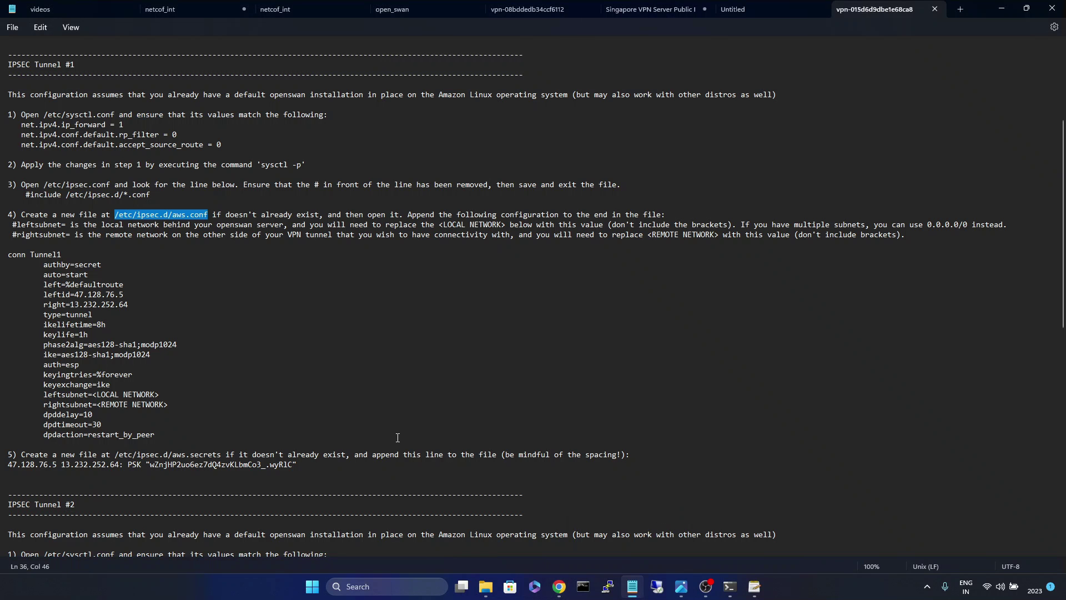
pyautogui.moveTo(192, 438); pyautogui.dragTo(8, 252)
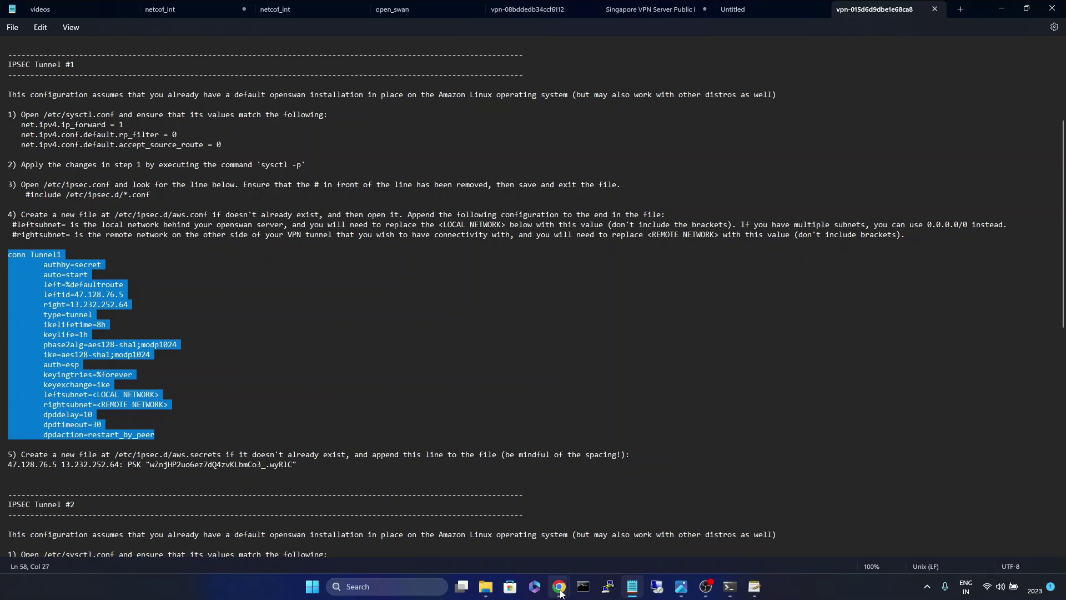
pyautogui.moveTo(559, 586)
pyautogui.moveTo(533, 524)
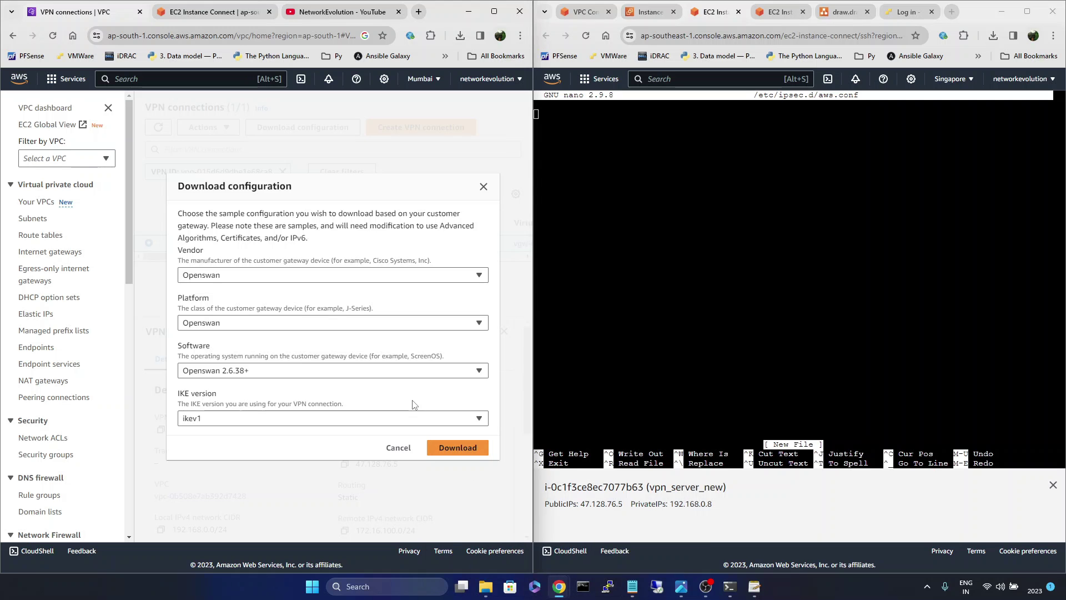
pyautogui.rightClick(656, 282)
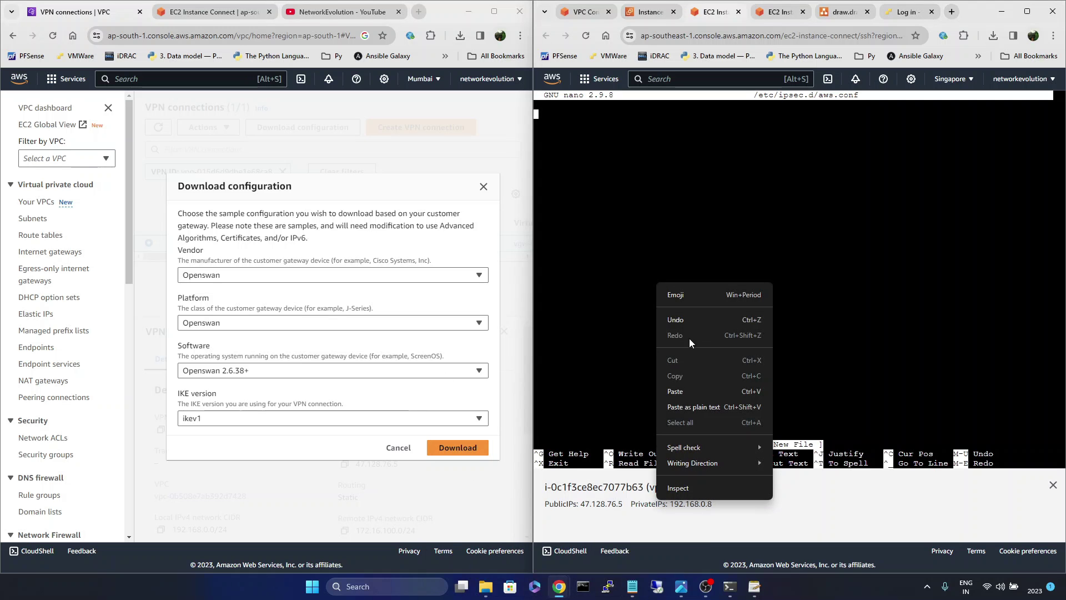
pyautogui.click(687, 389)
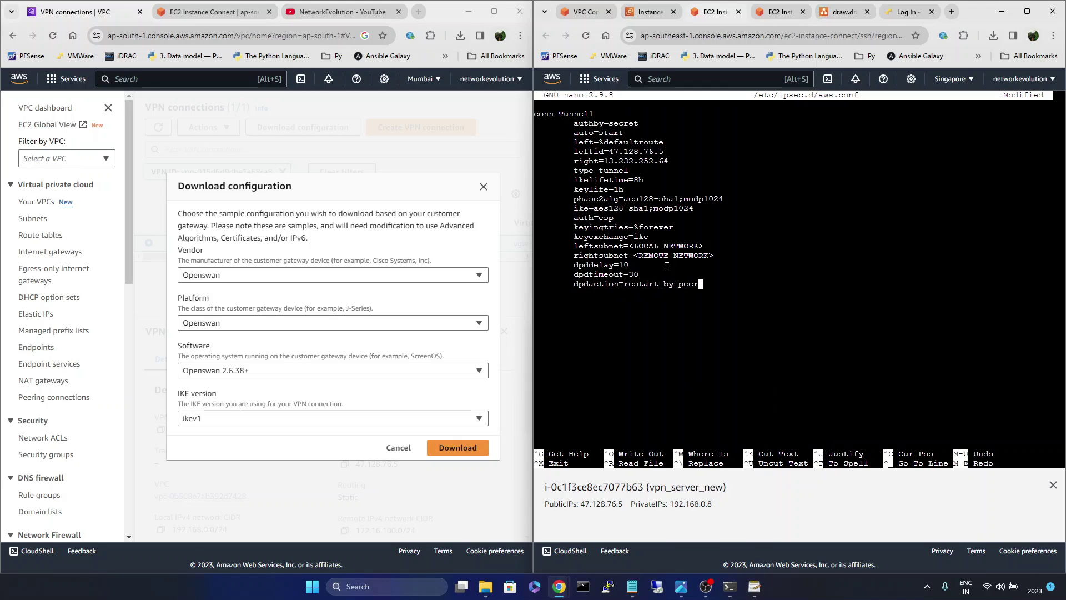
# Delete the auth=esp line from the conn Tunnel1 block in /etc/ipsec.d/aws.conf.
pyautogui.press('Up')
pyautogui.press('Up')
pyautogui.press('Up')
pyautogui.press('Up')
pyautogui.press('Up')
pyautogui.press('BackSpace')
pyautogui.press('BackSpace')
pyautogui.press('BackSpace')
pyautogui.press('BackSpace')
pyautogui.press('BackSpace')
pyautogui.press('BackSpace')
pyautogui.press('BackSpace')
pyautogui.press('BackSpace')
pyautogui.press('BackSpace')
pyautogui.press('BackSpace')
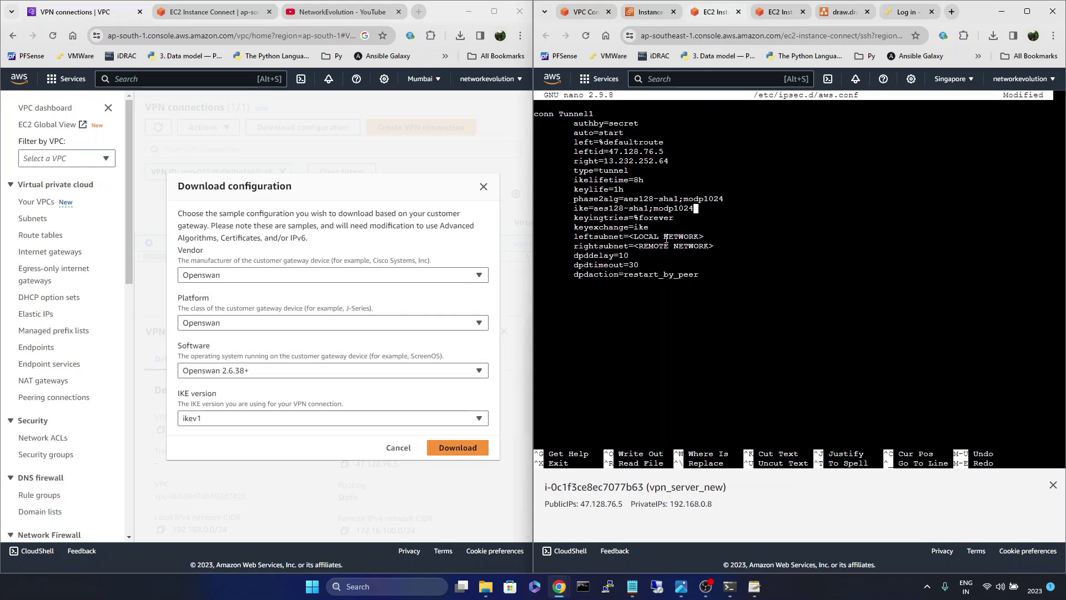
# Examine the leftid and right addresses and the local and remote network placeholders in the Tunnel1 block.
pyautogui.press('Down')
pyautogui.press('Down')
pyautogui.press('Down')
pyautogui.press('Right')
pyautogui.press('Right')
pyautogui.press('Right')
pyautogui.press('Left')
pyautogui.moveTo(632, 232); pyautogui.dragTo(672, 245)
pyautogui.moveTo(667, 153); pyautogui.dragTo(610, 154)
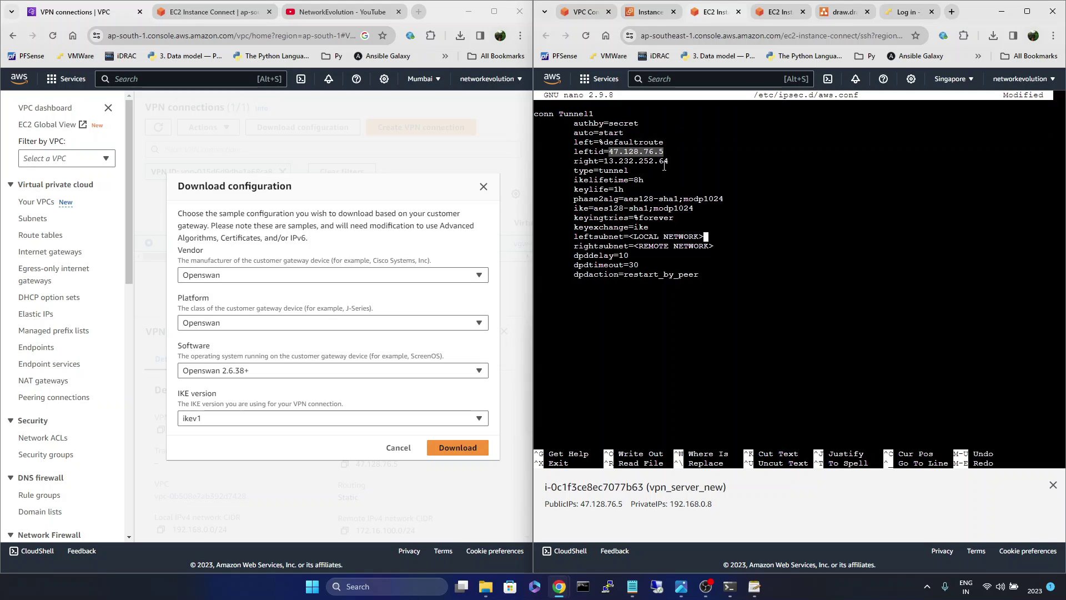
pyautogui.moveTo(670, 162); pyautogui.dragTo(626, 161)
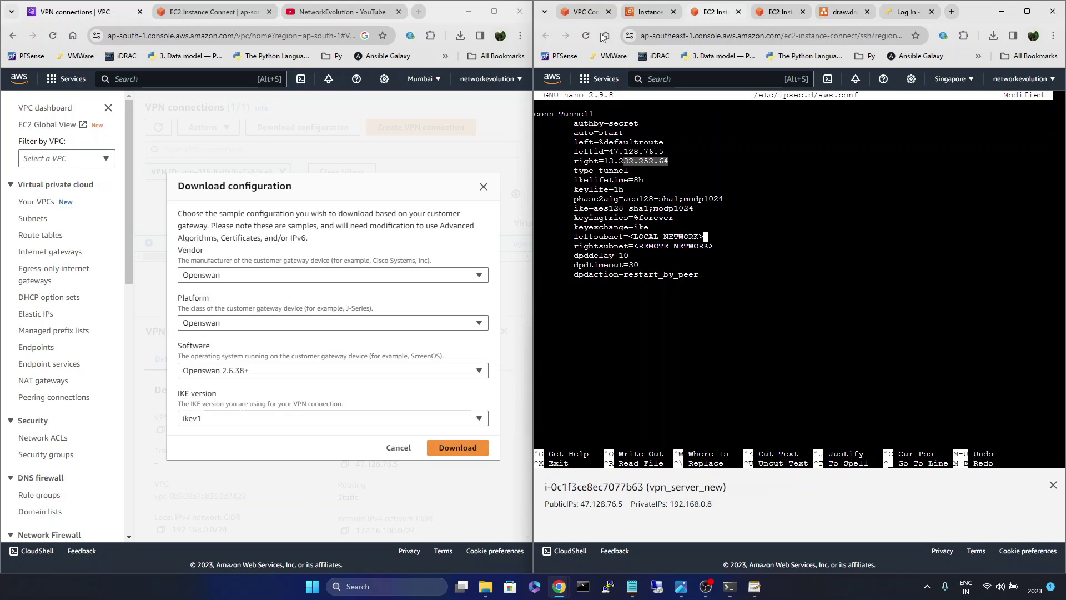
# Compare the public IPv4 address in the vpn_server_new instance summary with the leftid value in aws.conf.
pyautogui.click(586, 13)
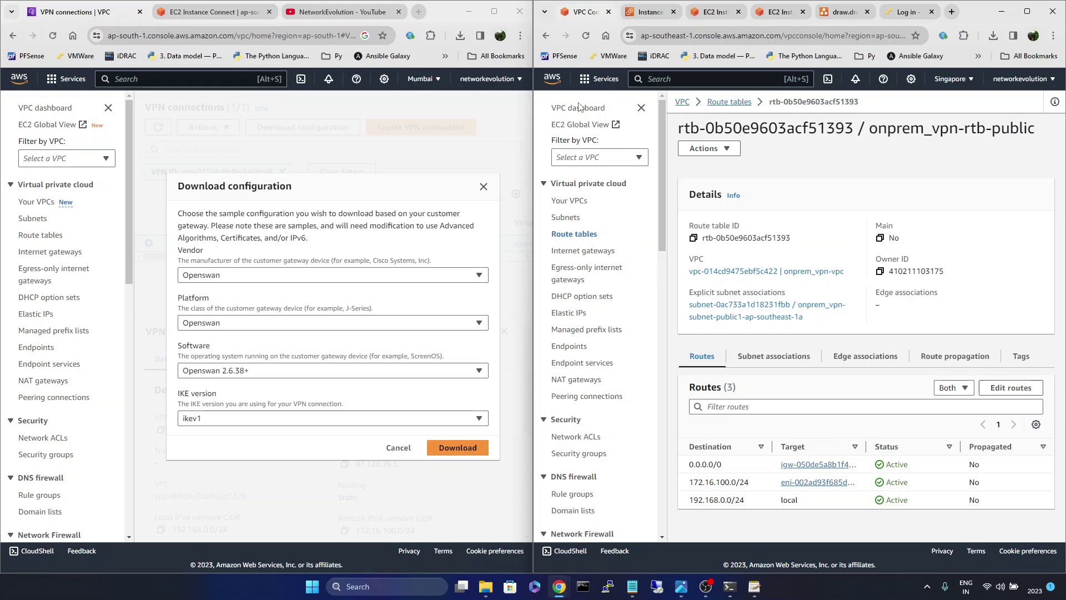
pyautogui.click(584, 81)
pyautogui.click(776, 211)
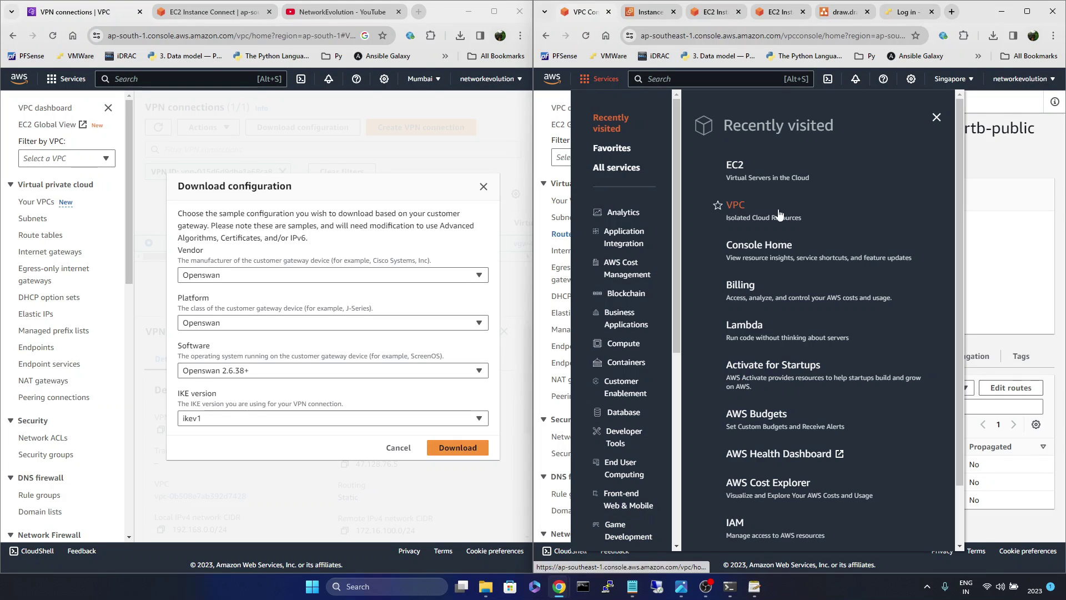
pyautogui.click(741, 166)
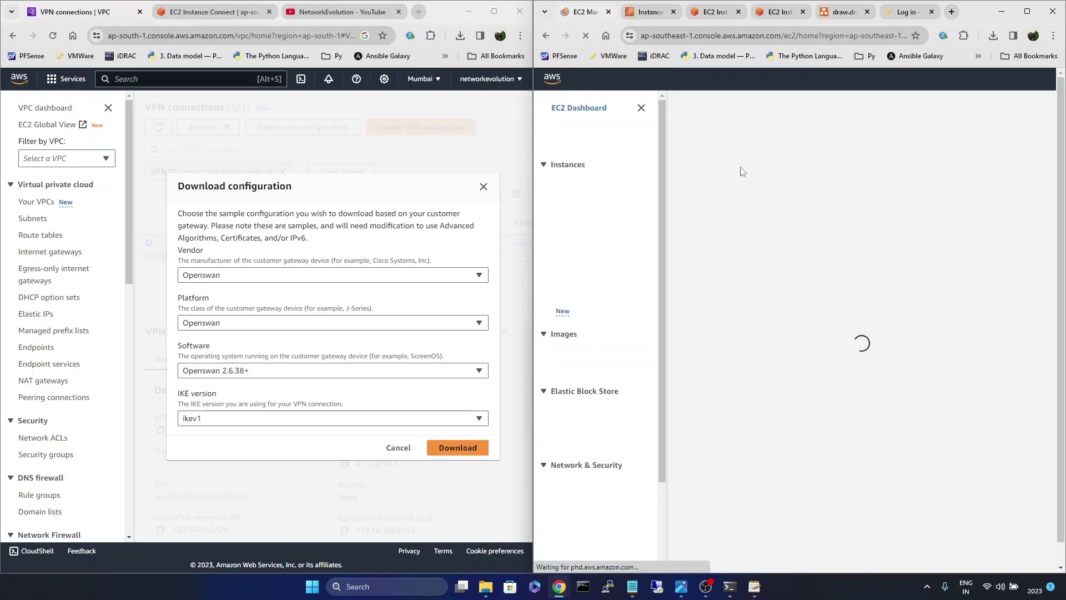
pyautogui.click(741, 173)
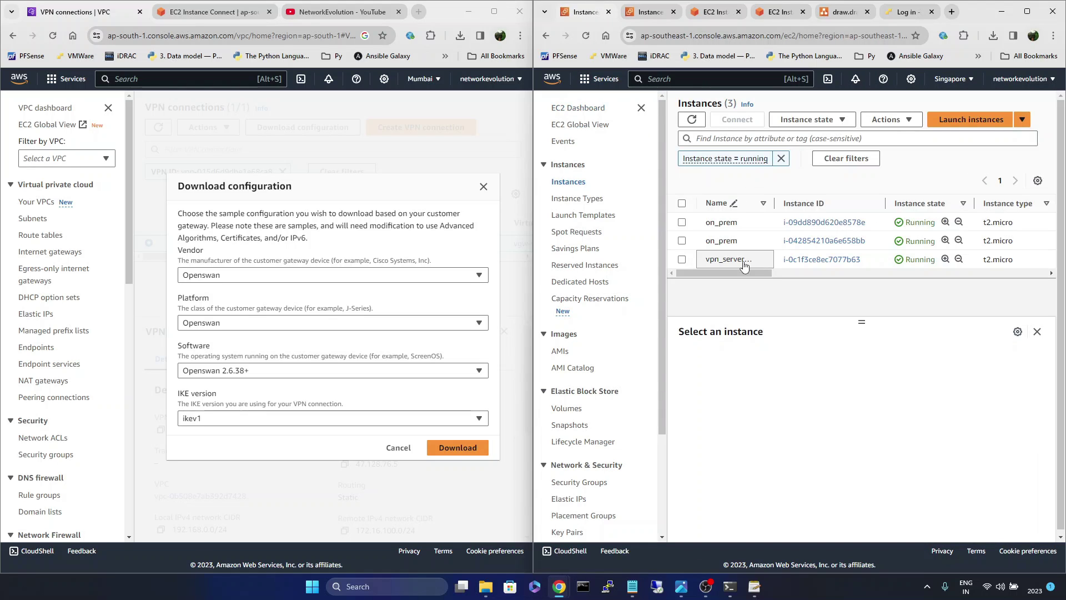
pyautogui.click(831, 261)
pyautogui.scroll(-1, 785, 304)
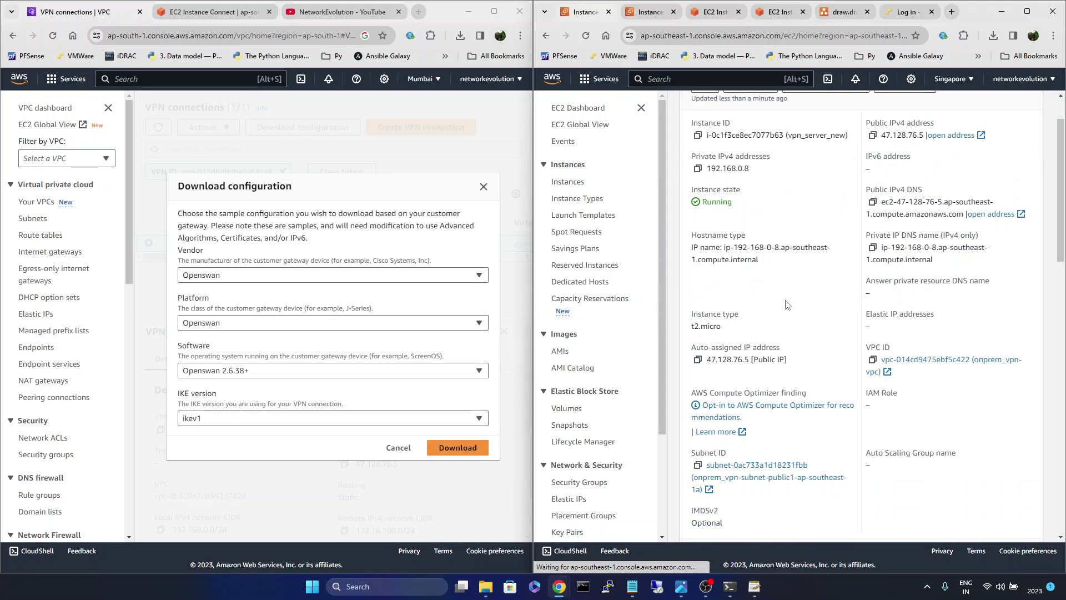
pyautogui.scroll(1, 871, 225)
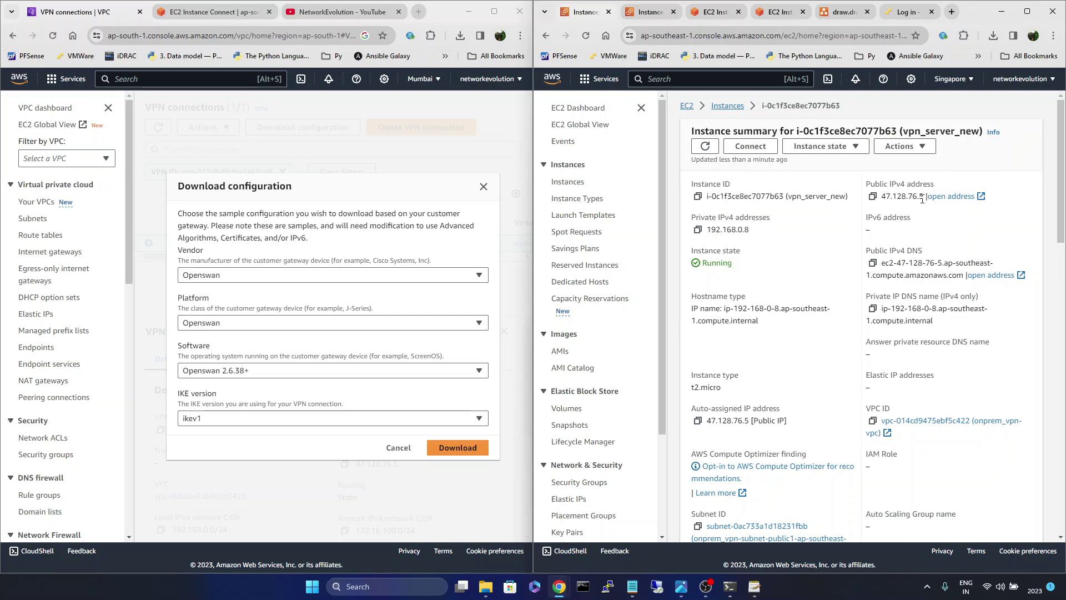
pyautogui.moveTo(922, 197); pyautogui.dragTo(883, 197)
pyautogui.click(937, 165)
pyautogui.moveTo(888, 196); pyautogui.dragTo(922, 196)
pyautogui.click(715, 12)
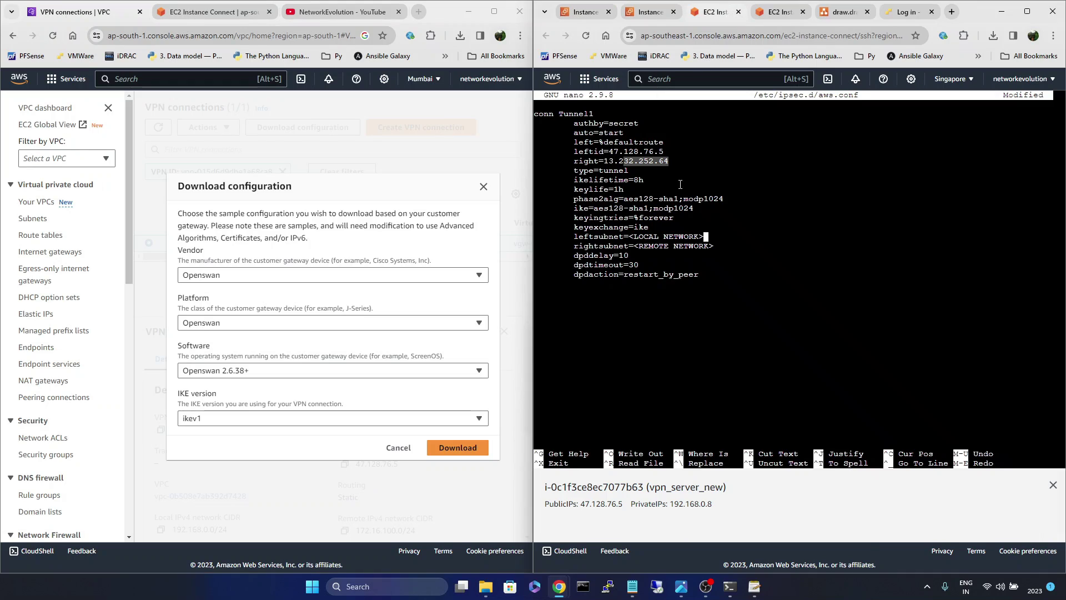
pyautogui.moveTo(665, 150); pyautogui.dragTo(608, 156)
# Replace the <LOCAL NETWORK> placeholder so that leftsubnet is set to 192.168.0.0/24.
pyautogui.click(704, 242)
pyautogui.press('Right')
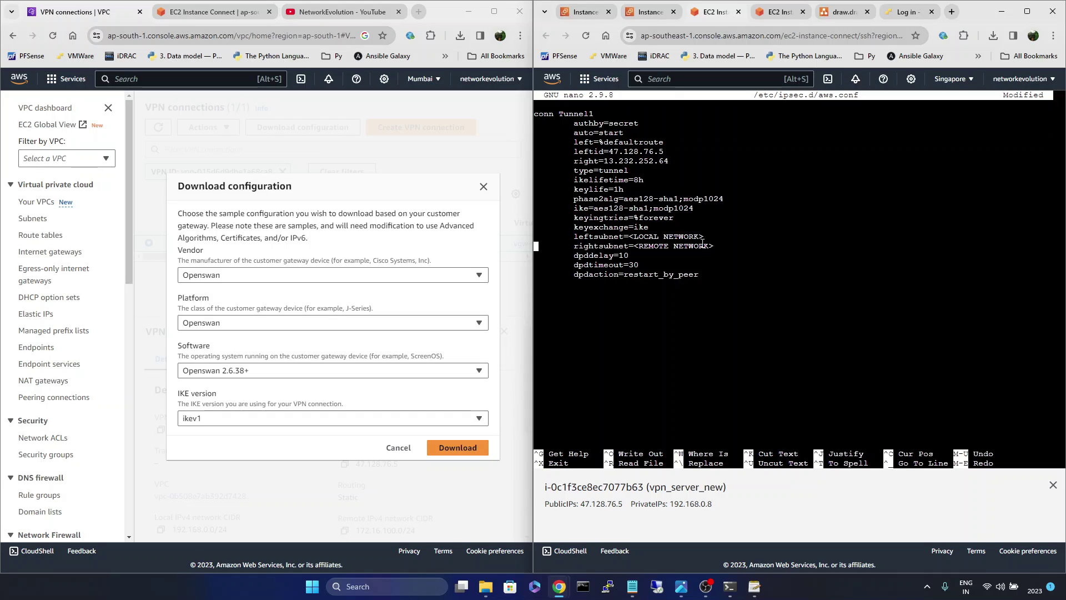
pyautogui.press('Left')
pyautogui.press('BackSpace')
pyautogui.press('BackSpace')
pyautogui.press('BackSpace')
pyautogui.press('BackSpace')
pyautogui.press('BackSpace')
pyautogui.press('BackSpace')
pyautogui.press('BackSpace')
pyautogui.press('BackSpace')
pyautogui.press('BackSpace')
pyautogui.press('BackSpace')
pyautogui.press('BackSpace')
pyautogui.press('BackSpace')
pyautogui.press('BackSpace')
pyautogui.press('BackSpace')
pyautogui.press('BackSpace')
pyautogui.write('192.168.0.0/24')
# Replace the <REMOTE NETWORK> placeholder so that rightsubnet is set to 172.16.100.0/24.
pyautogui.press('Down')
pyautogui.press('Right')
pyautogui.press('Right')
pyautogui.press('Right')
pyautogui.press('BackSpace')
pyautogui.press('BackSpace')
pyautogui.press('BackSpace')
pyautogui.press('BackSpace')
pyautogui.press('BackSpace')
pyautogui.press('BackSpace')
pyautogui.press('BackSpace')
pyautogui.press('BackSpace')
pyautogui.press('BackSpace')
pyautogui.press('BackSpace')
pyautogui.press('BackSpace')
pyautogui.press('BackSpace')
pyautogui.press('BackSpace')
pyautogui.press('BackSpace')
pyautogui.press('BackSpace')
pyautogui.press('BackSpace')
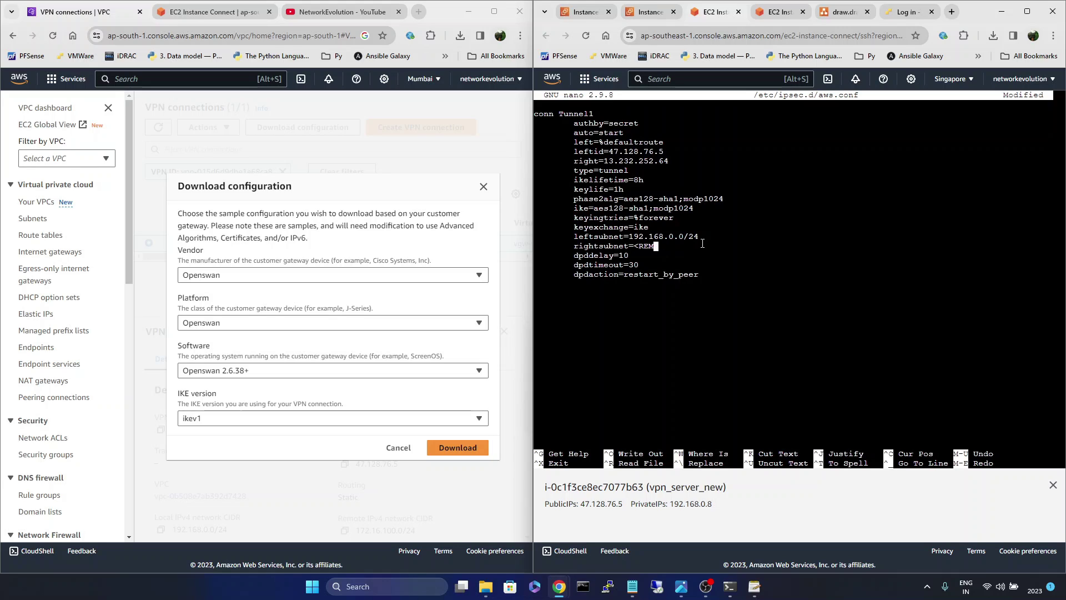
pyautogui.write('172.16.100.0/24')
# Check the peer addresses and both subnets in the Tunnel1 block, and save /etc/ipsec.d/aws.conf and exit nano.
pyautogui.moveTo(669, 161); pyautogui.dragTo(571, 151)
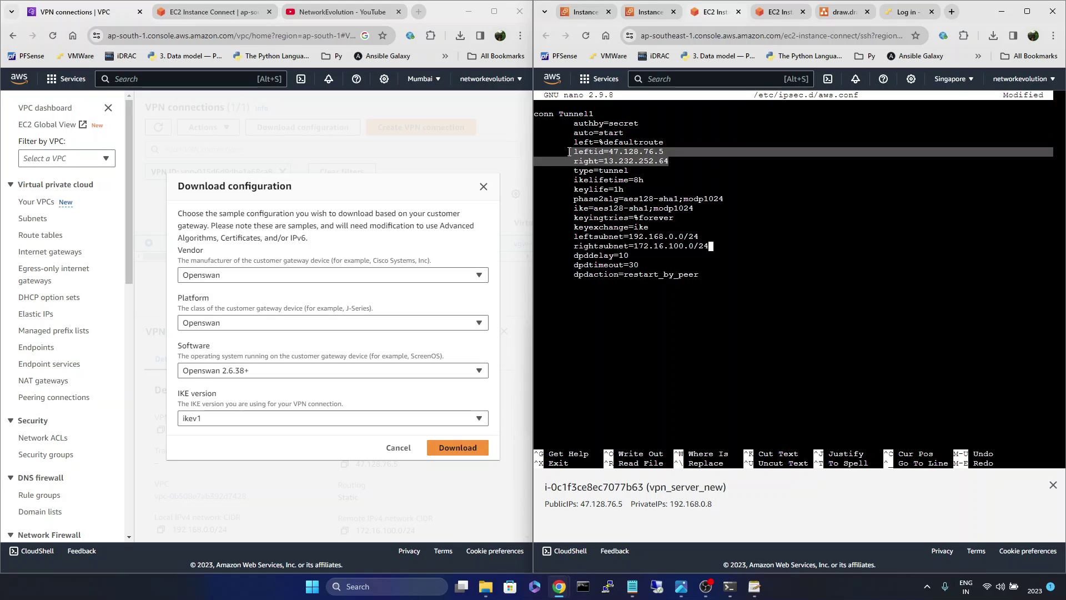
pyautogui.click(665, 151)
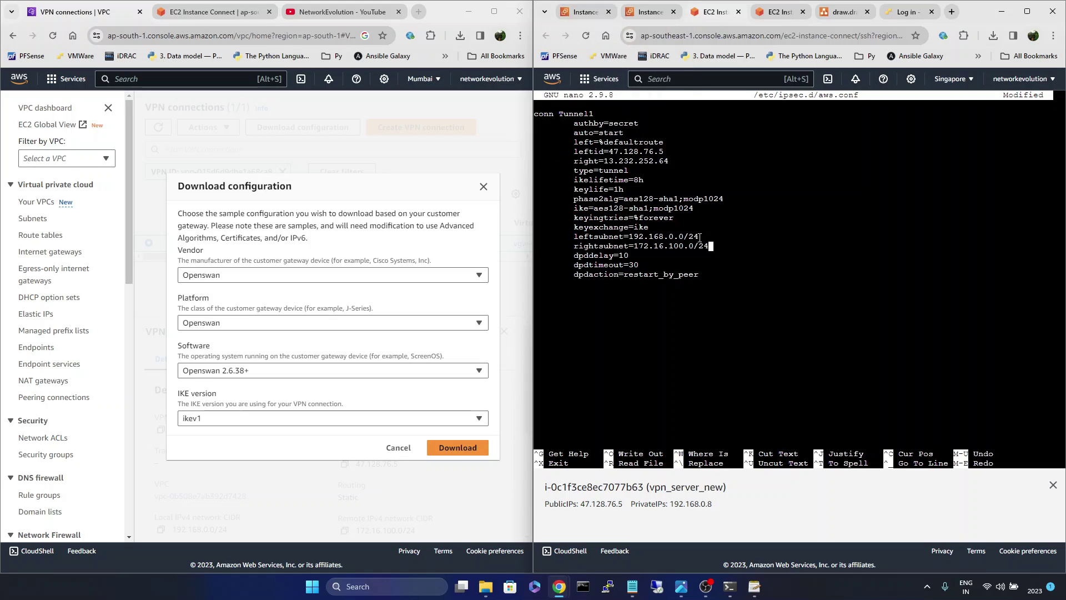
pyautogui.moveTo(698, 234); pyautogui.dragTo(602, 245)
pyautogui.click(637, 279)
pyautogui.hotkey('ctrl', 'x')
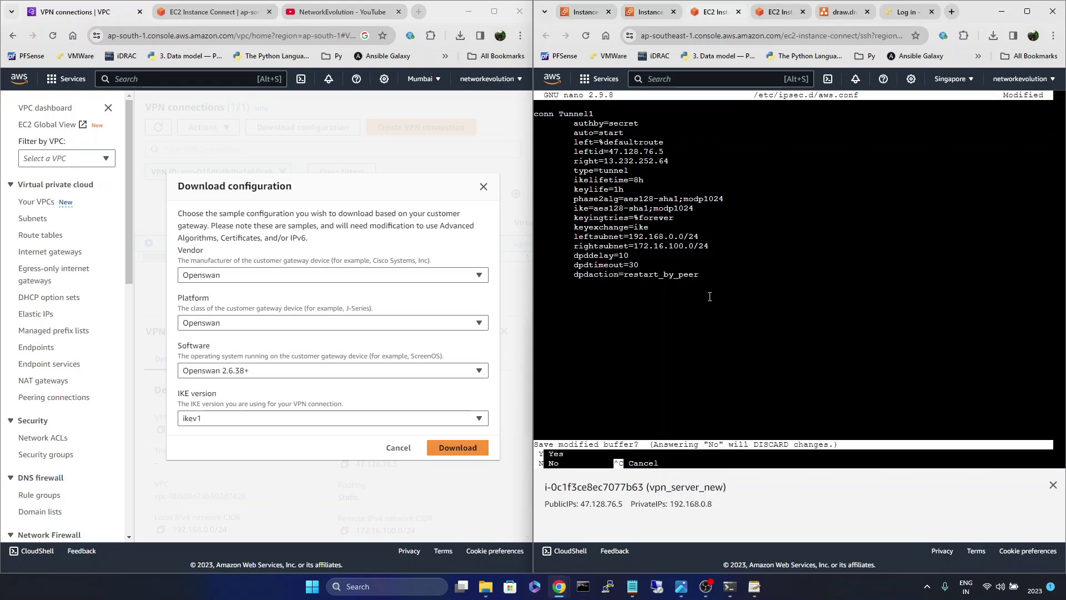
pyautogui.press('y')
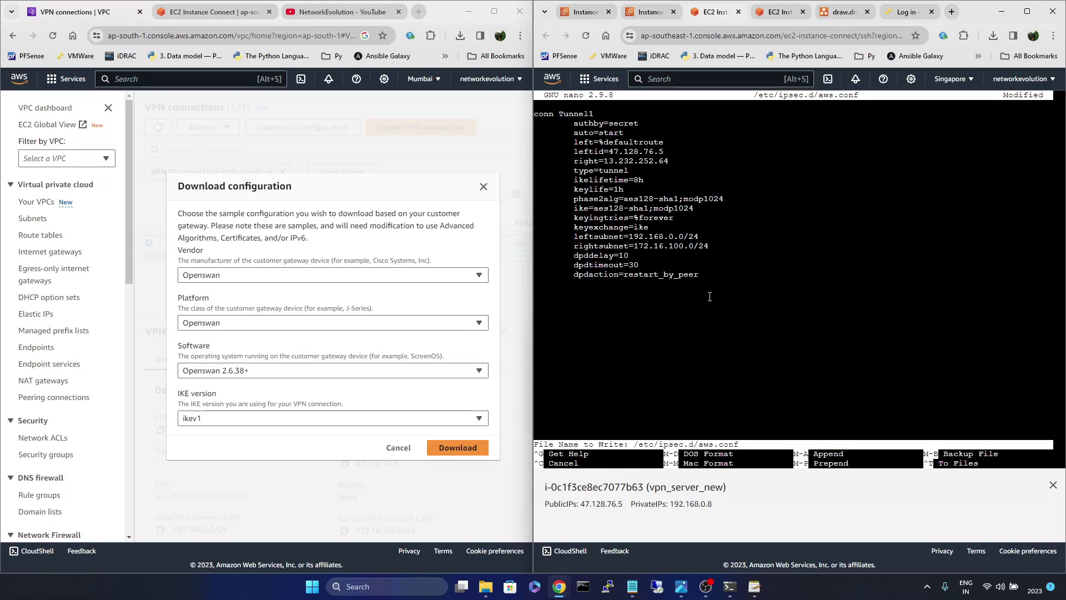
pyautogui.press('Return')
pyautogui.press('Return')
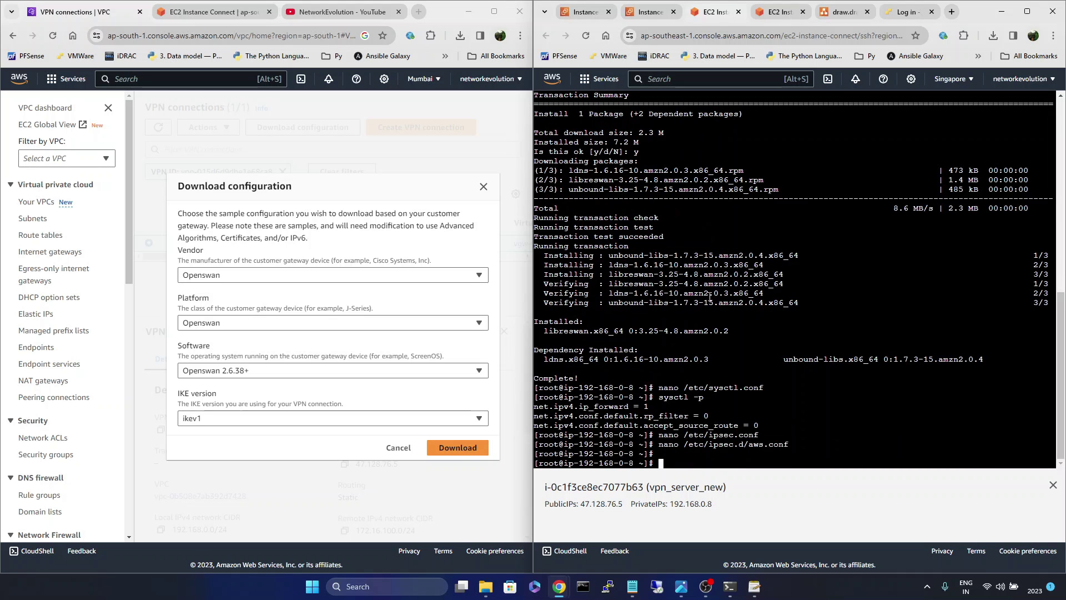
# Dismiss the configuration download dialog and inspect the state and tunnel details of the new_vpn connection.
pyautogui.click(483, 186)
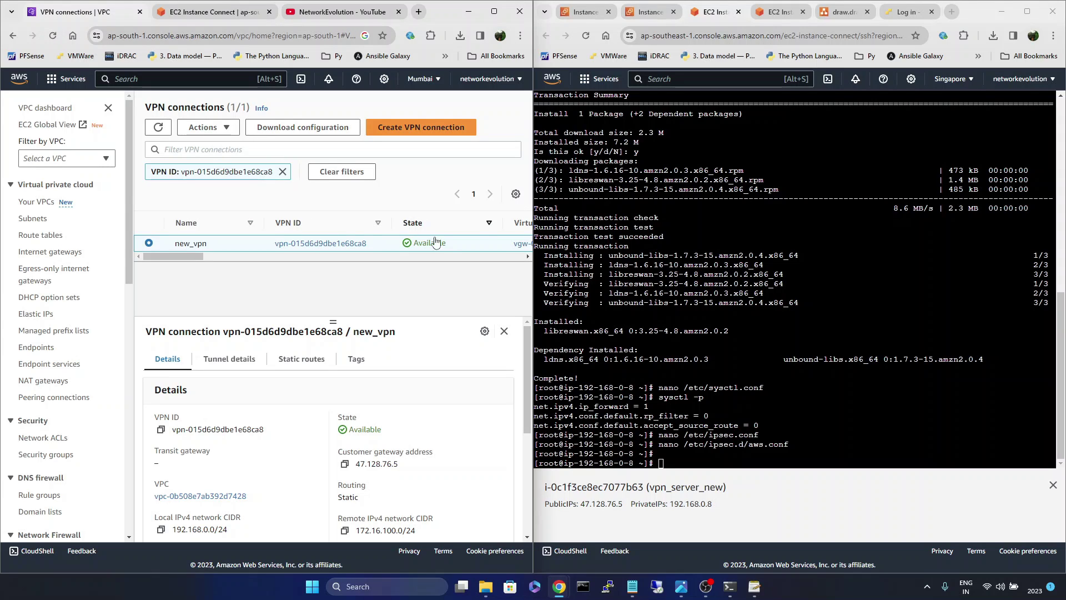
pyautogui.doubleClick(448, 245)
pyautogui.click(219, 360)
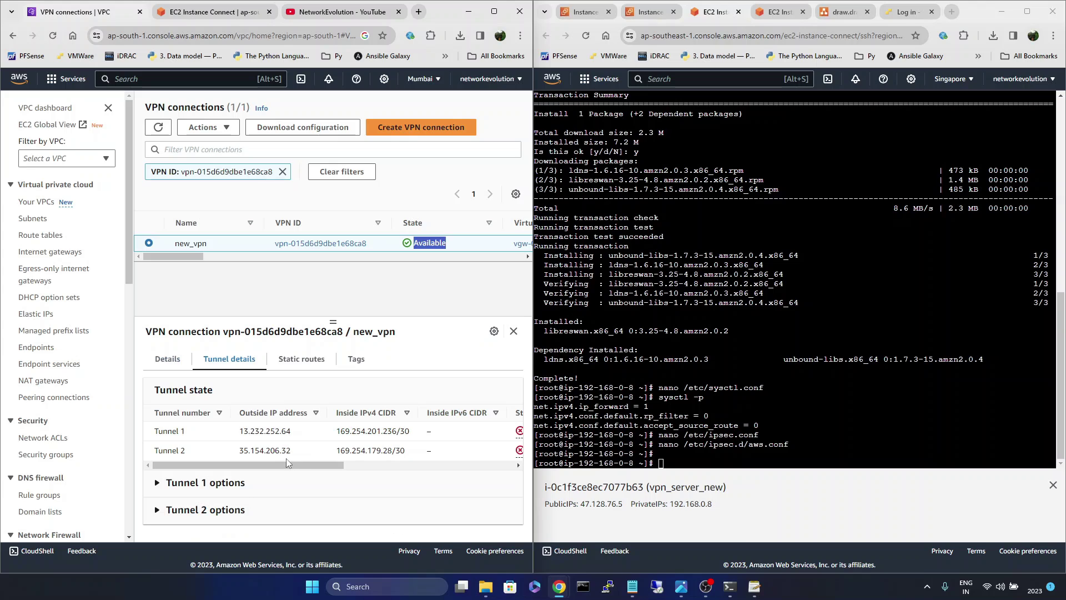
pyautogui.moveTo(286, 462)
pyautogui.mouseDown()
pyautogui.moveTo(328, 463)
pyautogui.moveTo(286, 462)
pyautogui.mouseUp()
# Save route propagation as enabled for the onprem_vpg gateway on the Mumbai route table aws_vpn_demo-rtb-public.
pyautogui.click(39, 238)
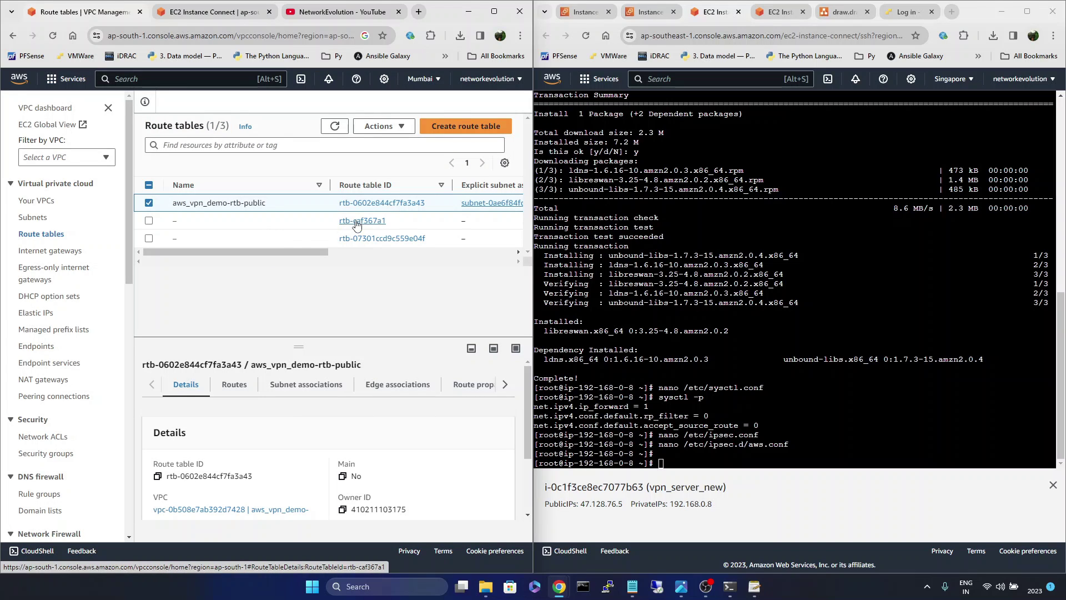
pyautogui.click(402, 203)
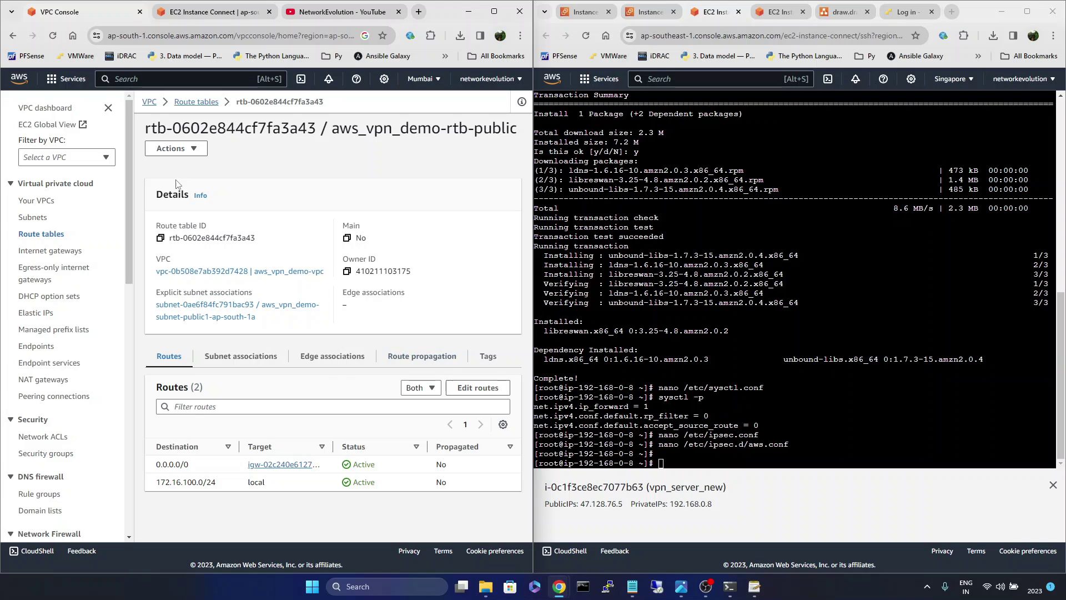
pyautogui.click(182, 150)
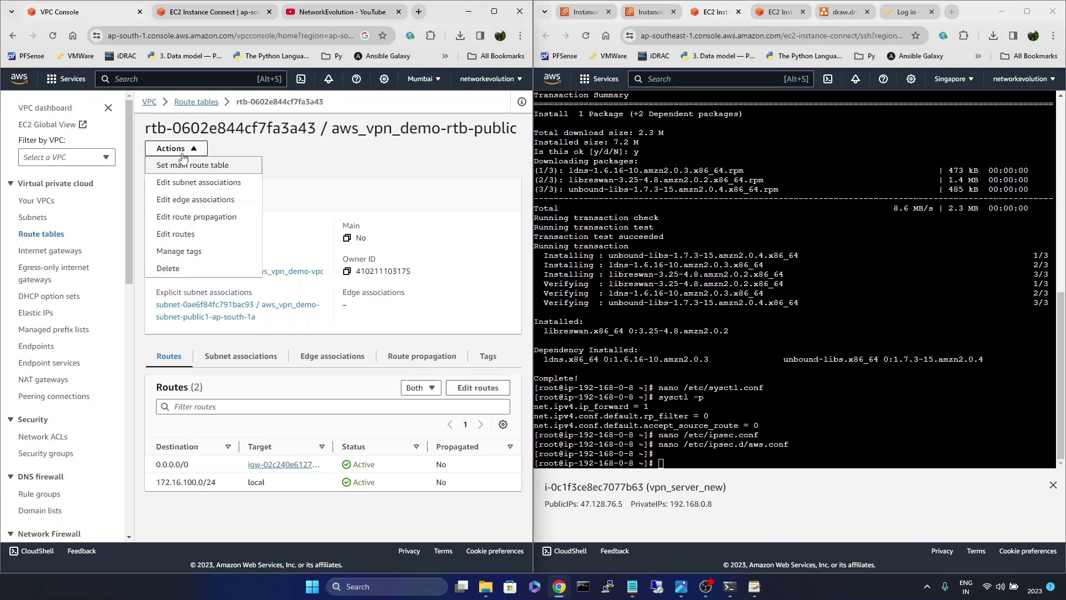
pyautogui.click(193, 217)
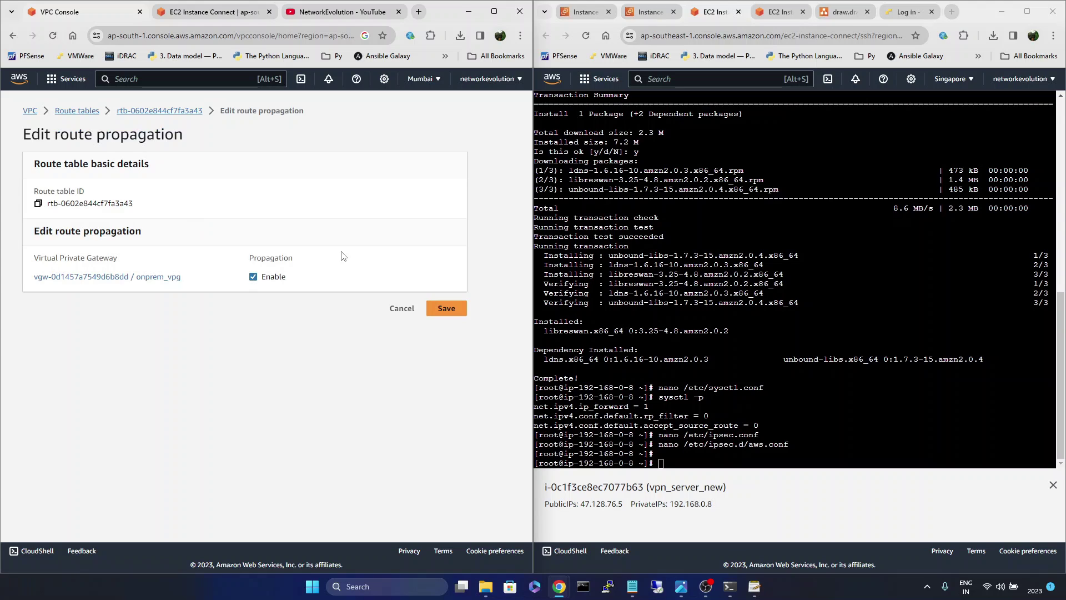
pyautogui.click(439, 309)
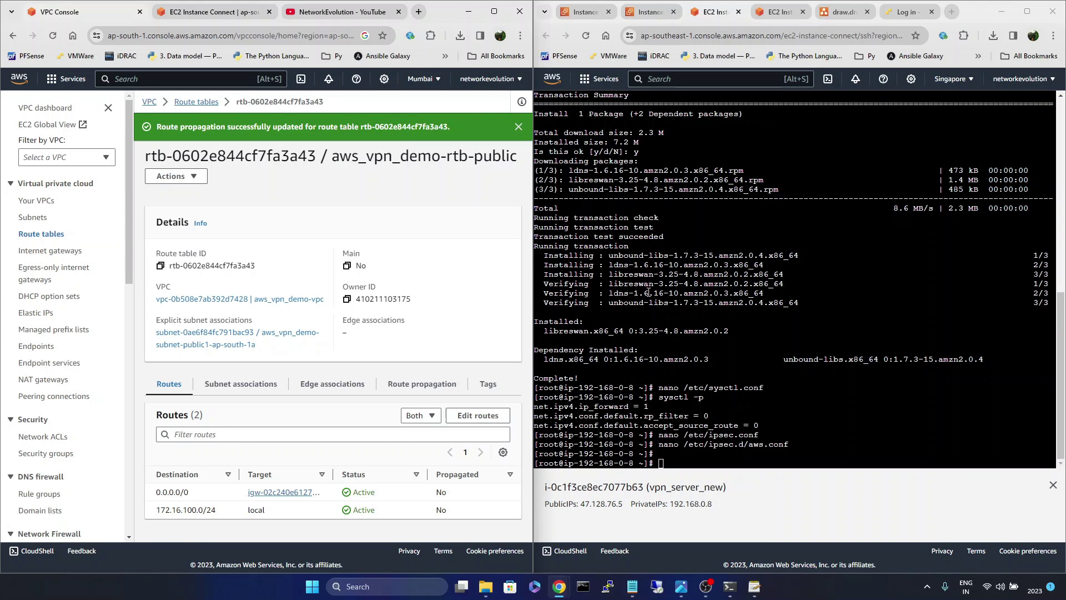
pyautogui.click(693, 303)
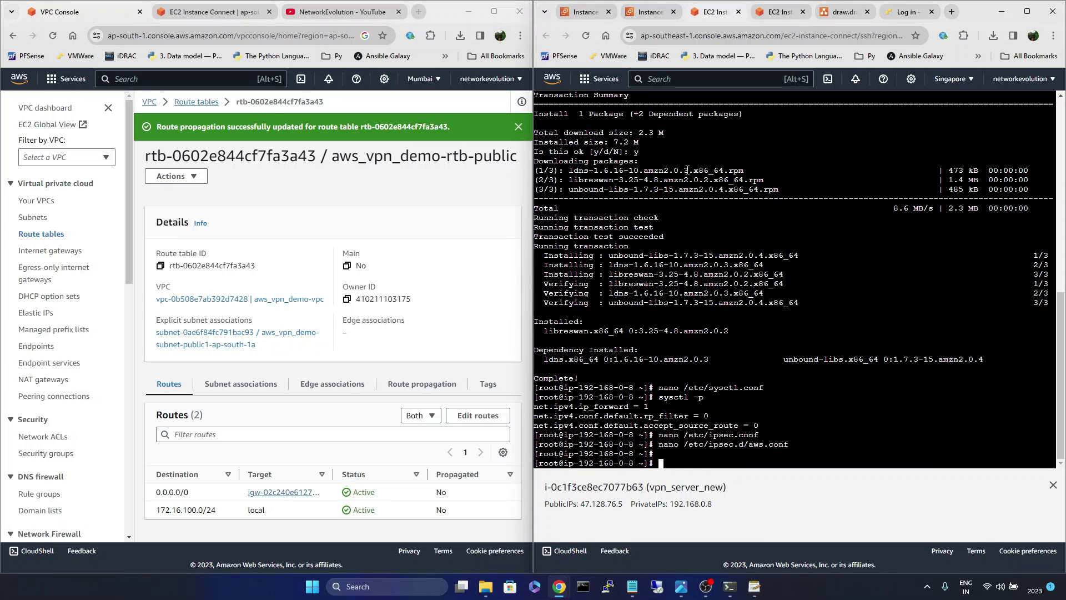
pyautogui.click(633, 5)
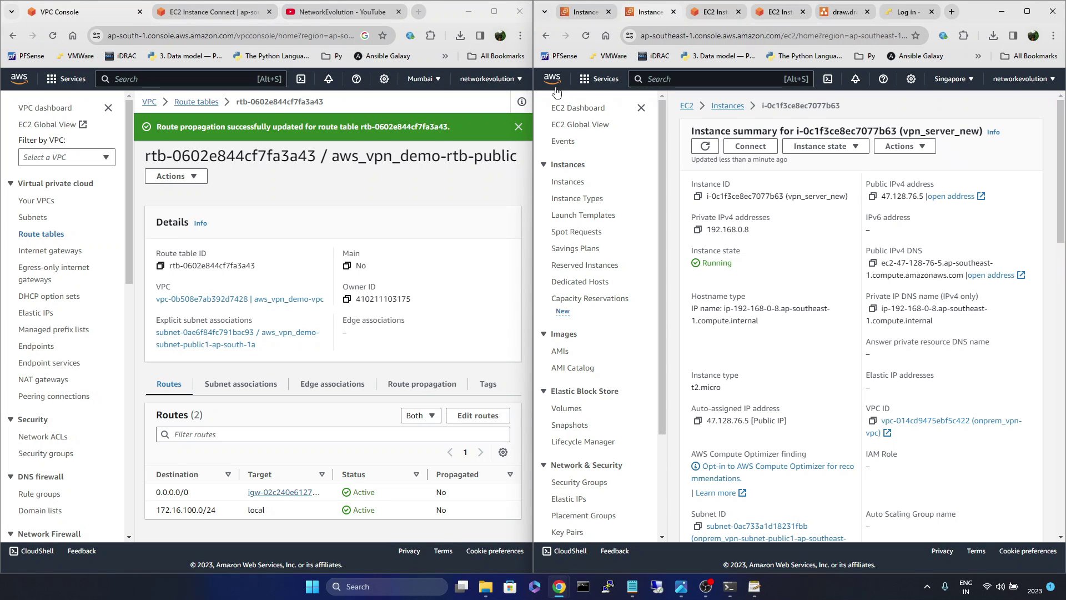
pyautogui.scroll(-5, 611, 316)
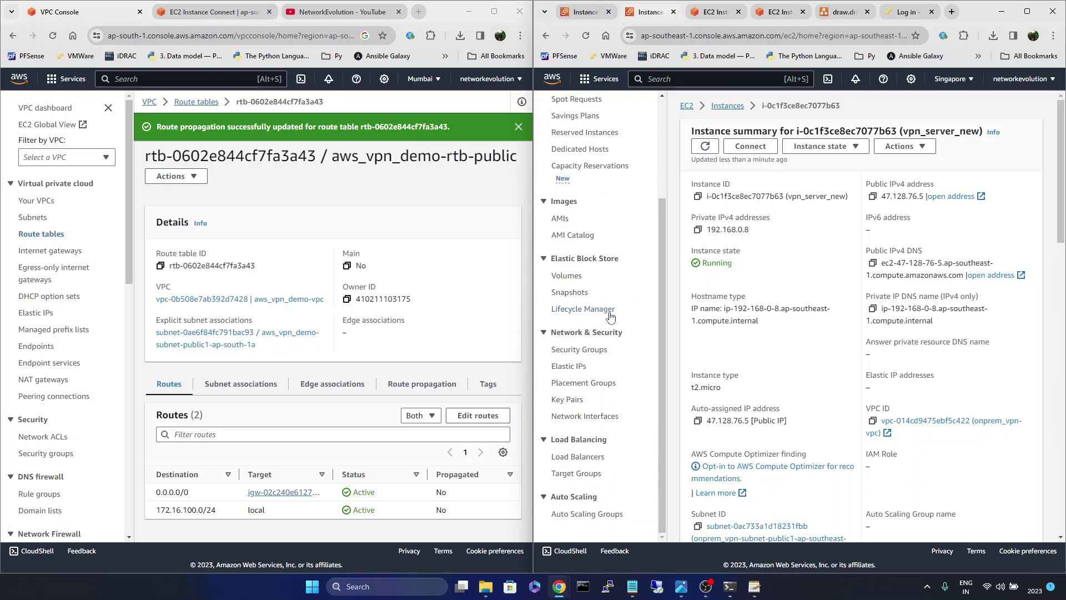
pyautogui.scroll(5, 611, 316)
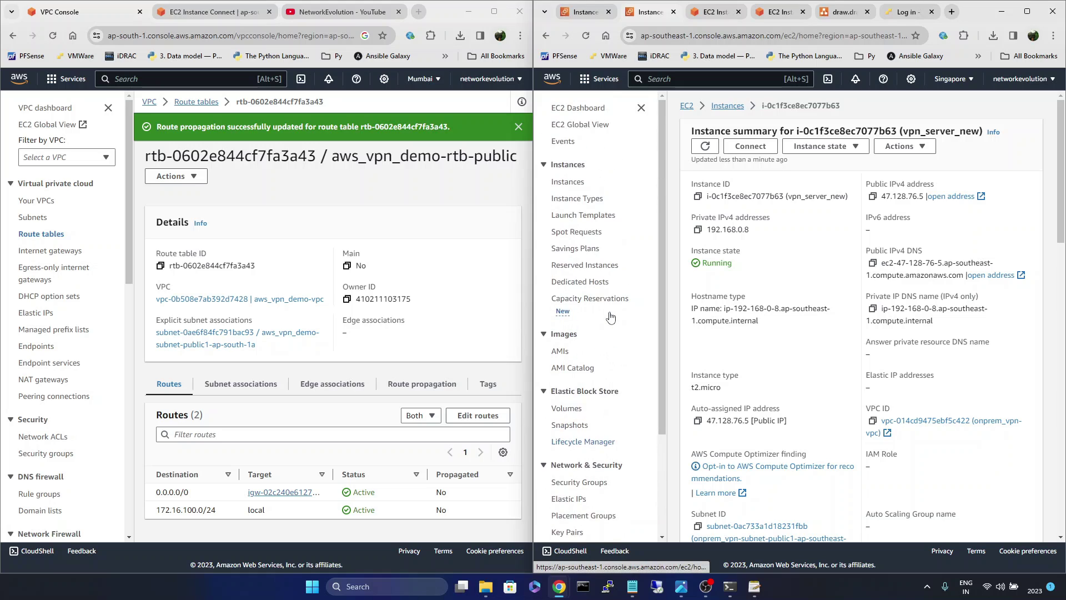
# Open the routes of the Singapore route table onprem_vpn-rtb-public for editing in the VPC console.
pyautogui.click(585, 11)
pyautogui.click(601, 80)
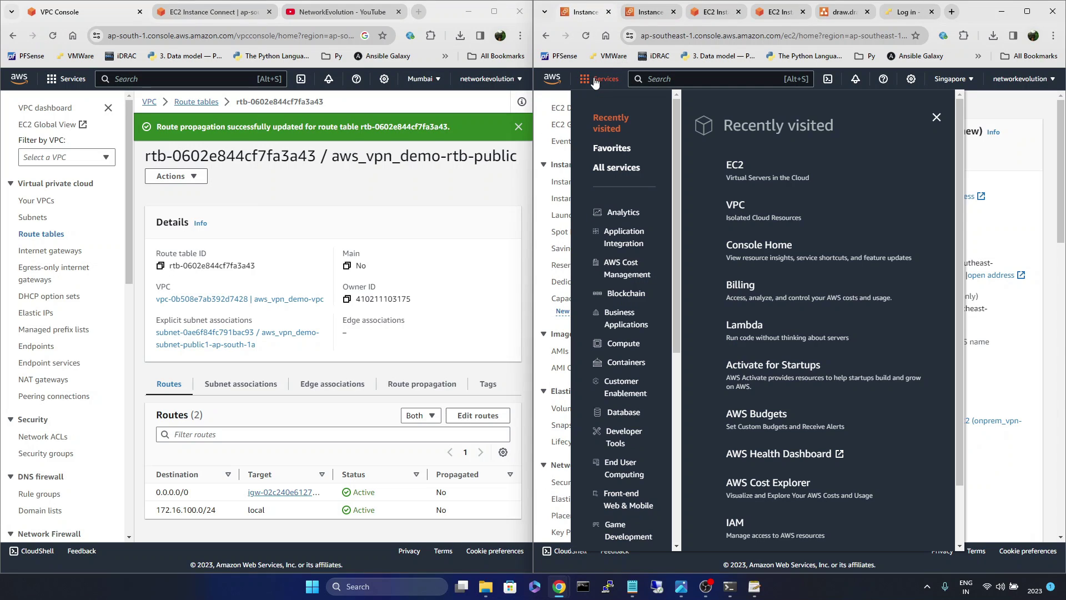
pyautogui.click(736, 205)
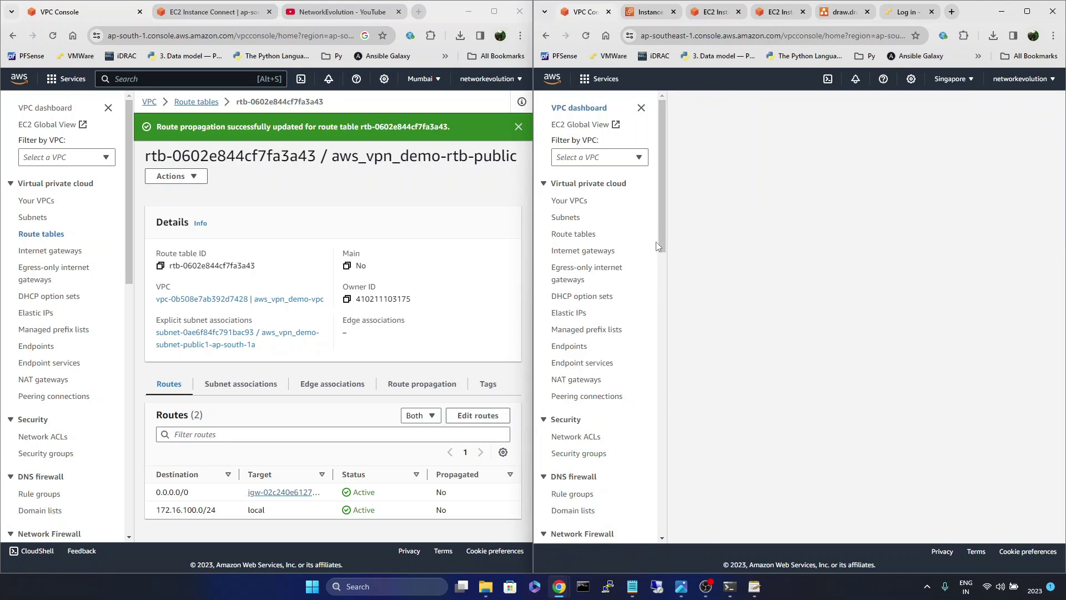
pyautogui.click(578, 234)
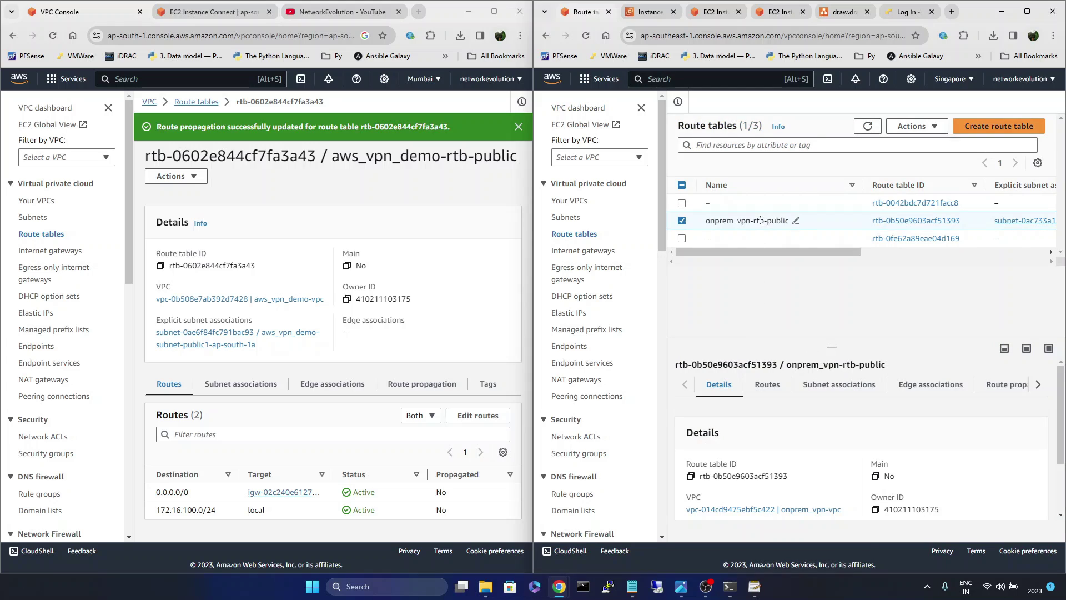
pyautogui.click(917, 222)
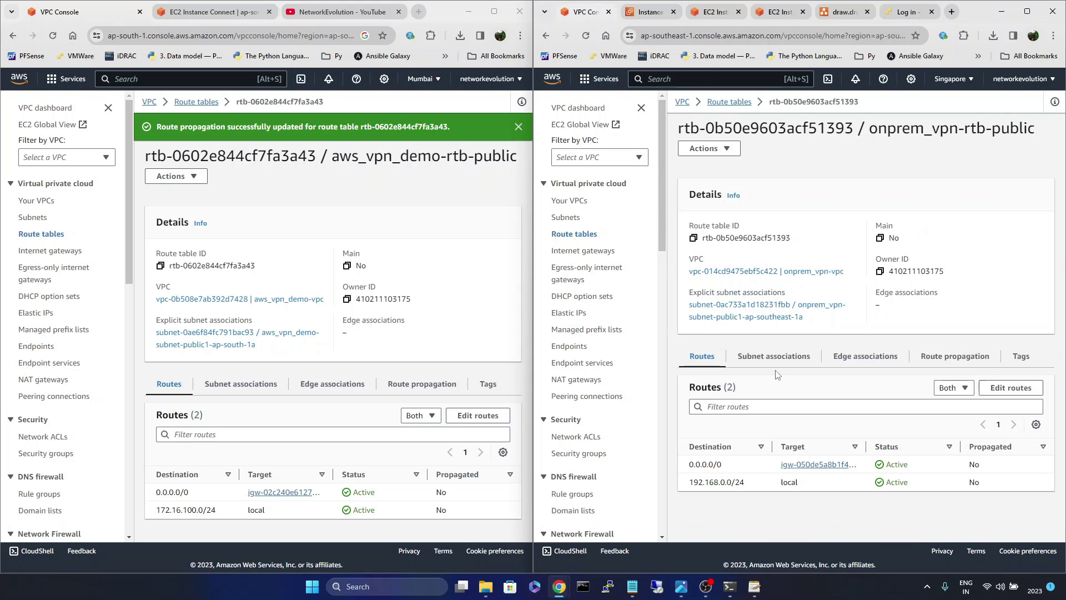
pyautogui.click(1010, 388)
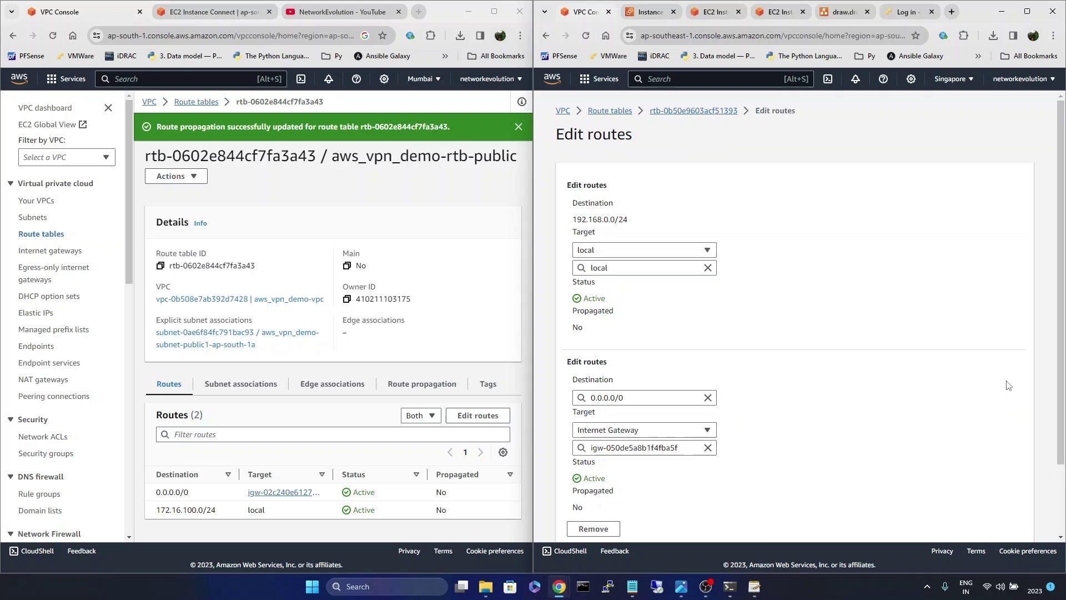
# Add a route with destination 172.16.100.0/24 to the onprem_vpn-rtb-public route table.
pyautogui.scroll(-2, 716, 294)
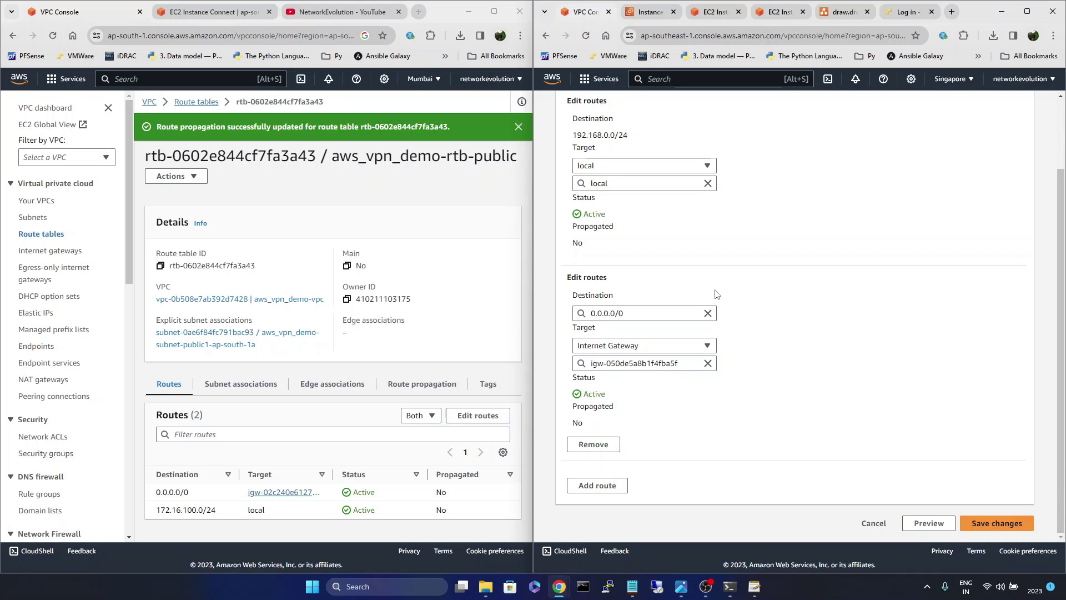
pyautogui.click(598, 485)
pyautogui.scroll(-4, 600, 491)
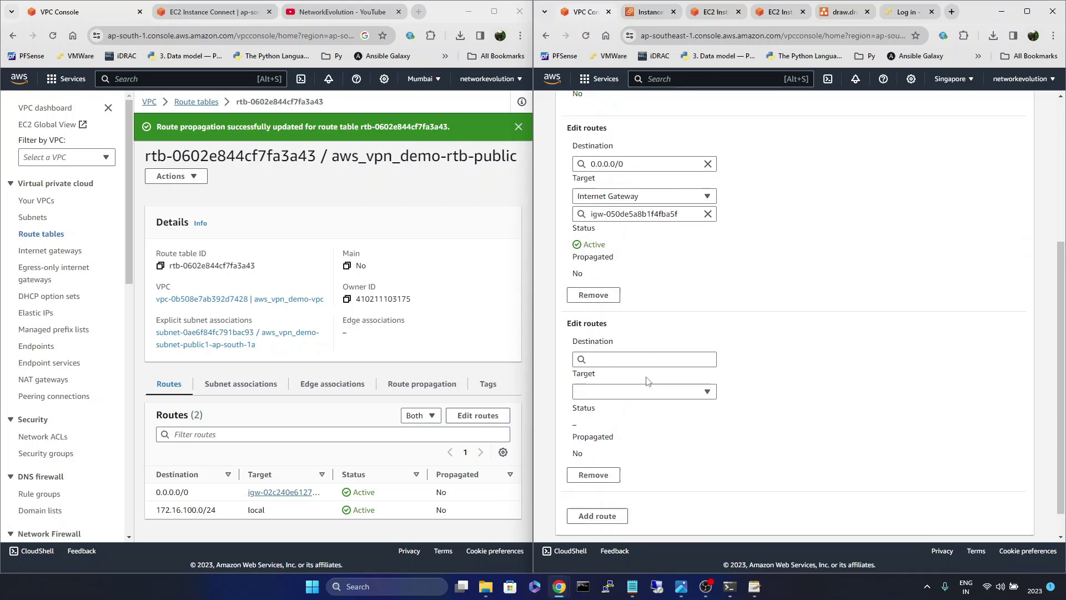
pyautogui.click(631, 328)
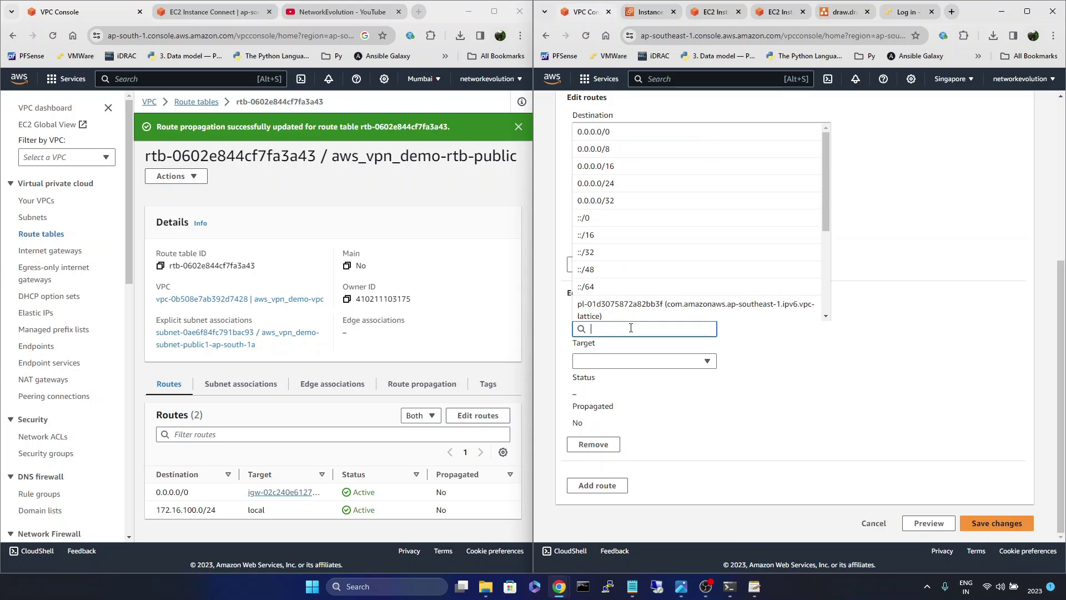
pyautogui.write('172.16')
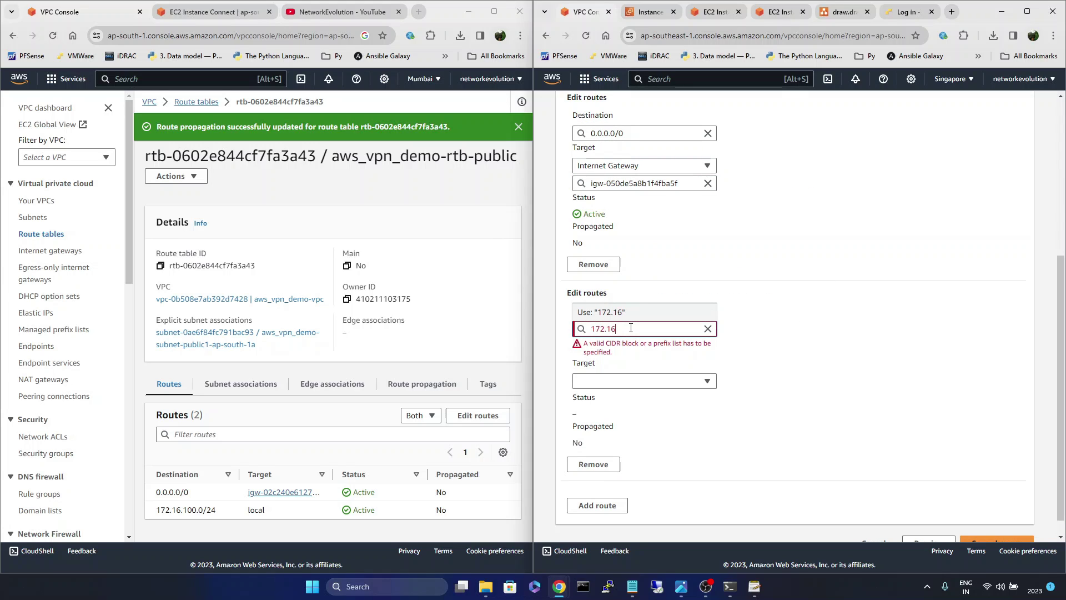
pyautogui.write('.100.0/24')
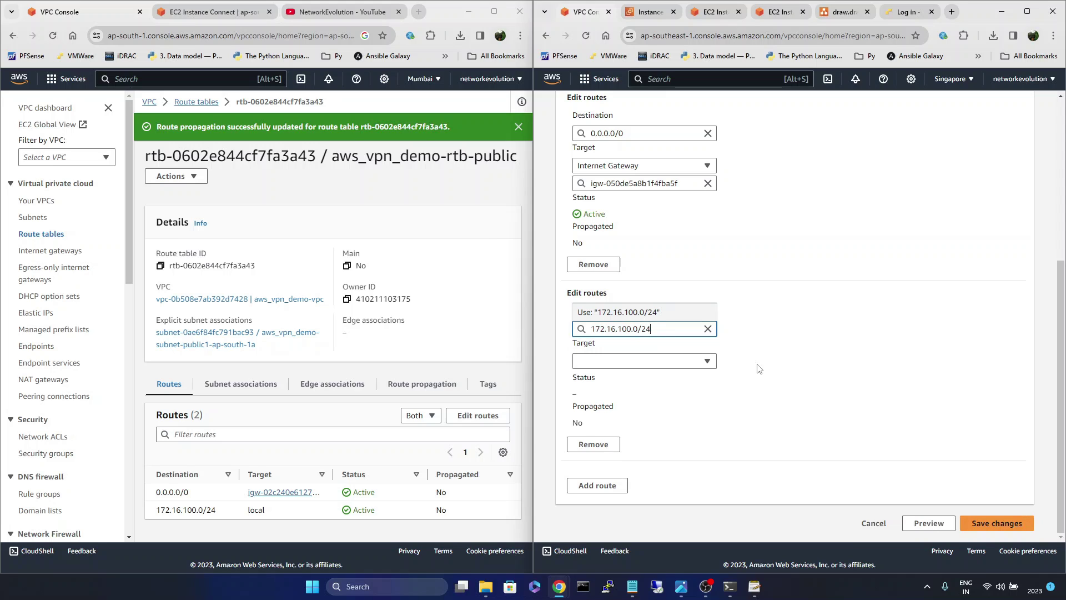
# Target the 172.16.100.0/24 route at the vpn_server_new instance and save the route changes.
pyautogui.click(706, 362)
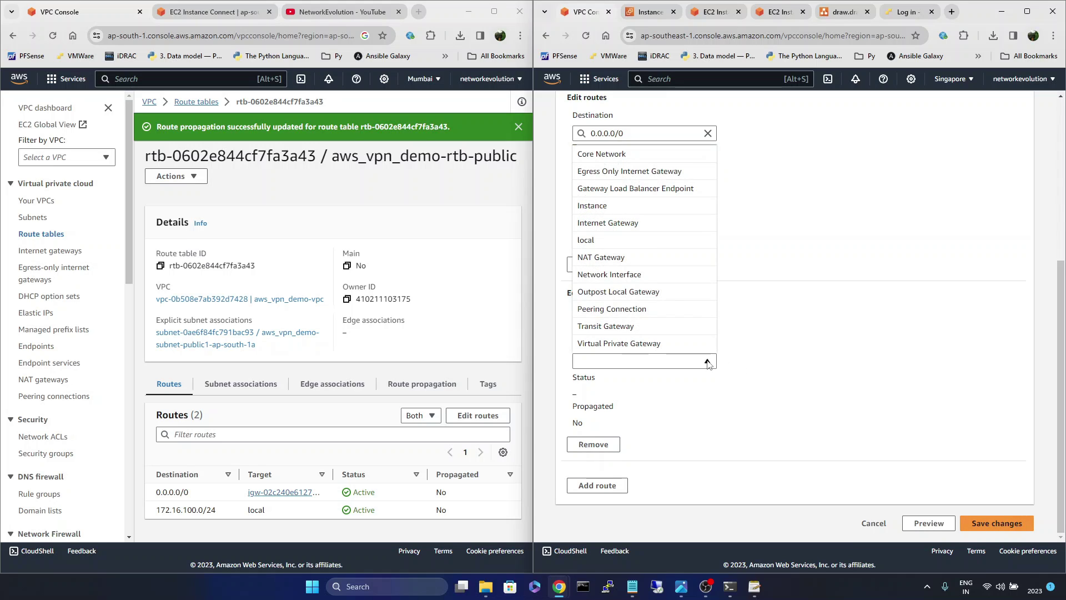
pyautogui.click(611, 208)
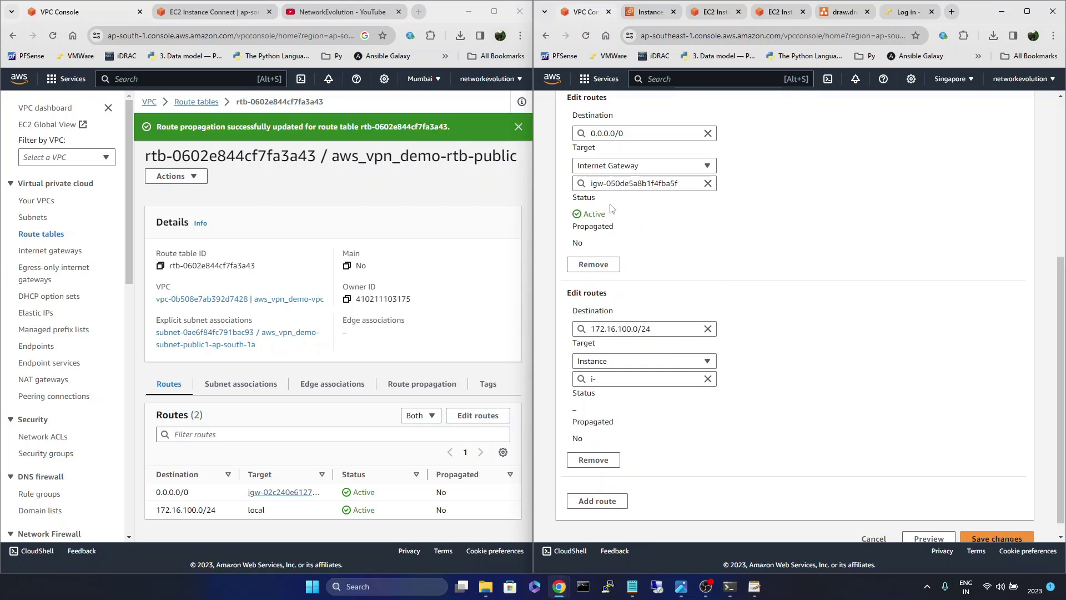
pyautogui.click(708, 379)
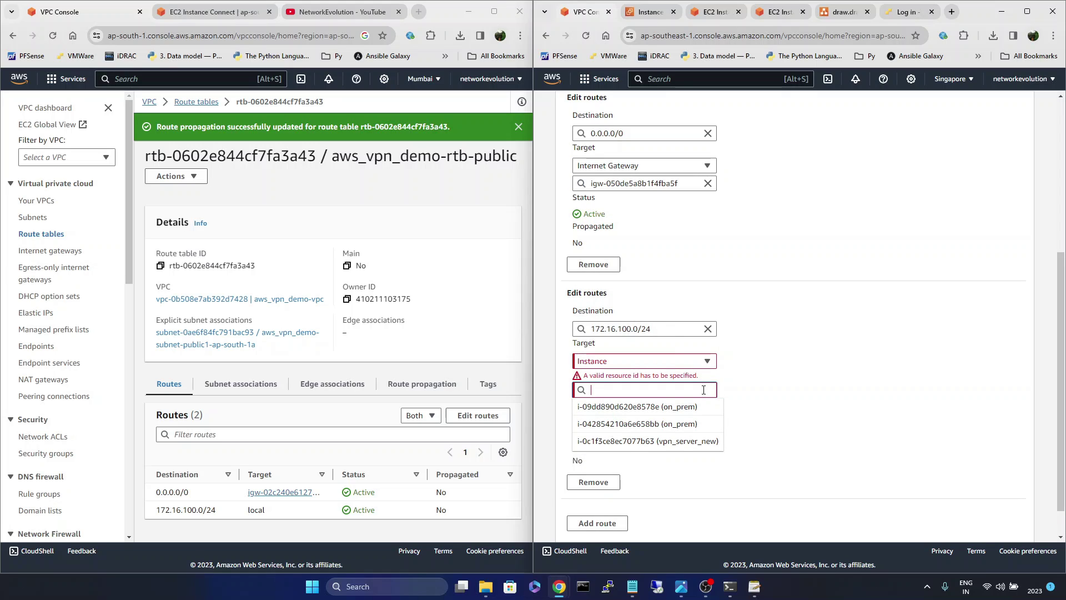
pyautogui.click(693, 442)
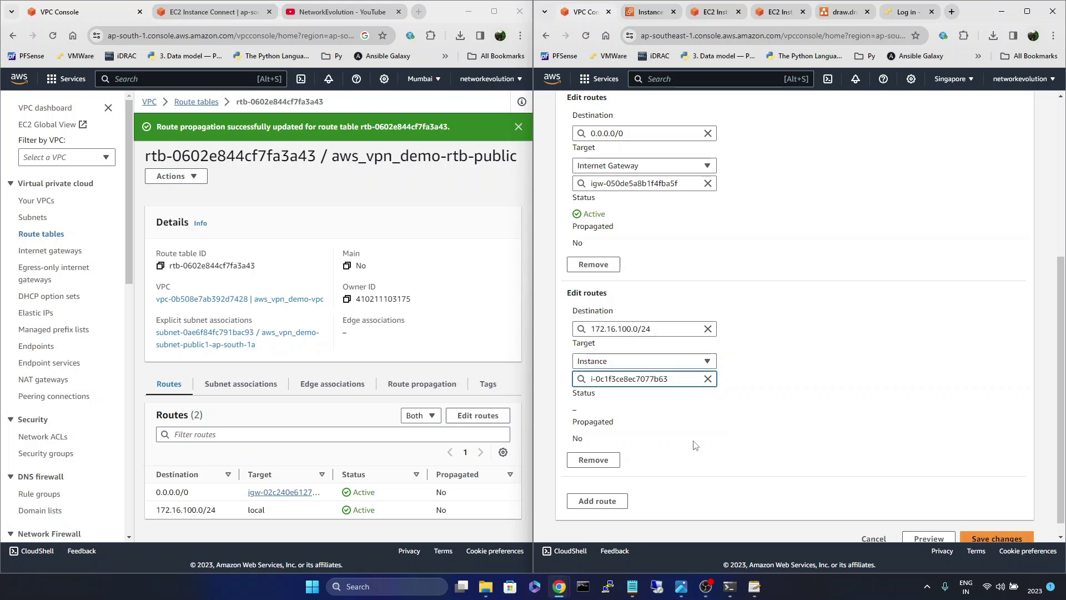
pyautogui.scroll(-1, 733, 415)
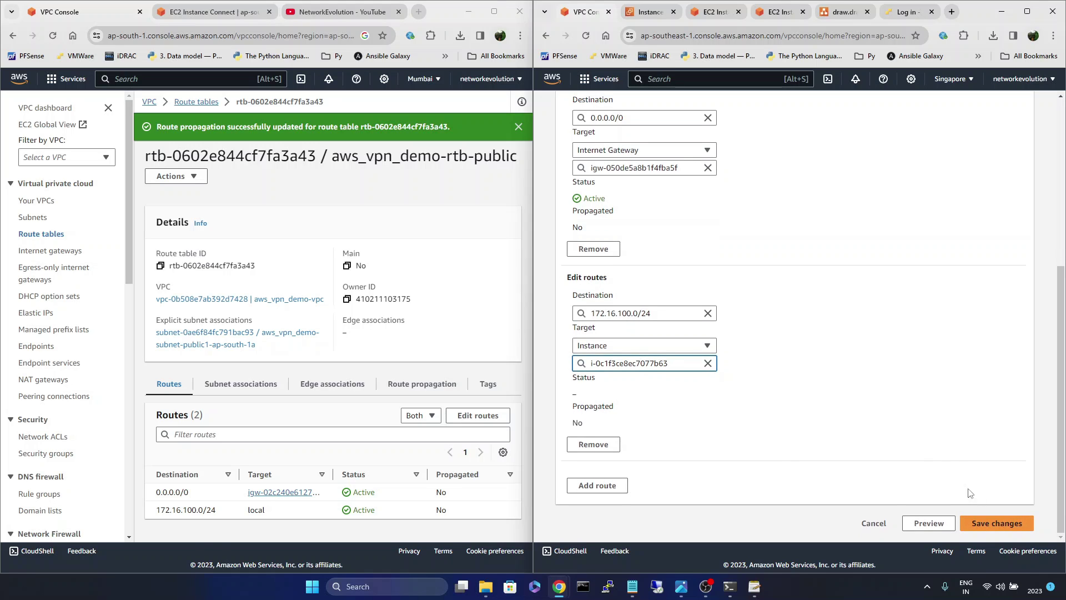
pyautogui.click(1003, 522)
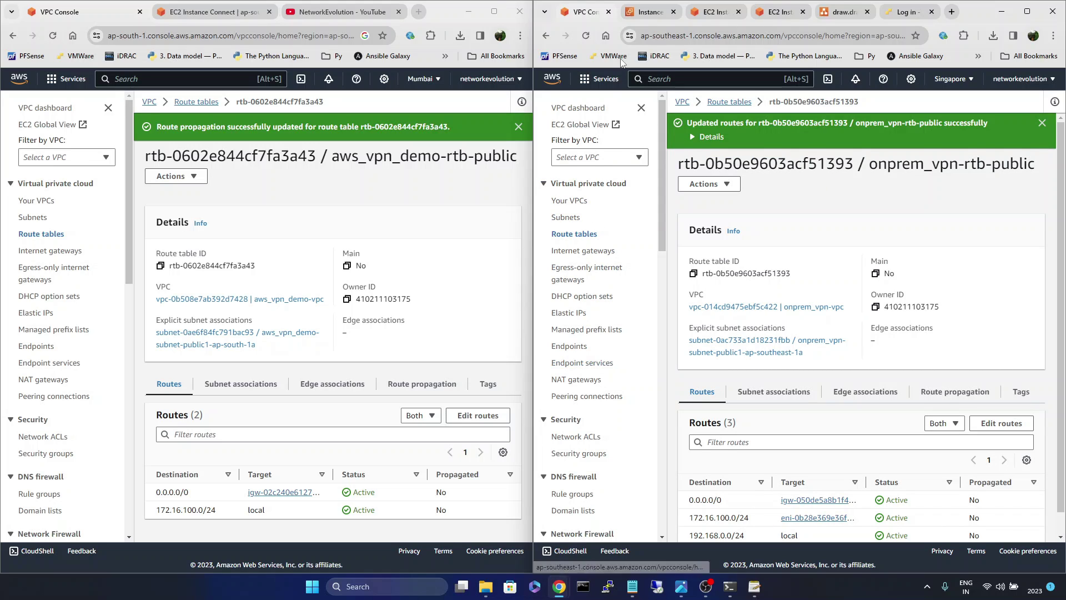
# Stop source/destination checking on the Singapore EC2 instance vpn_server_new and save the setting.
pyautogui.click(600, 81)
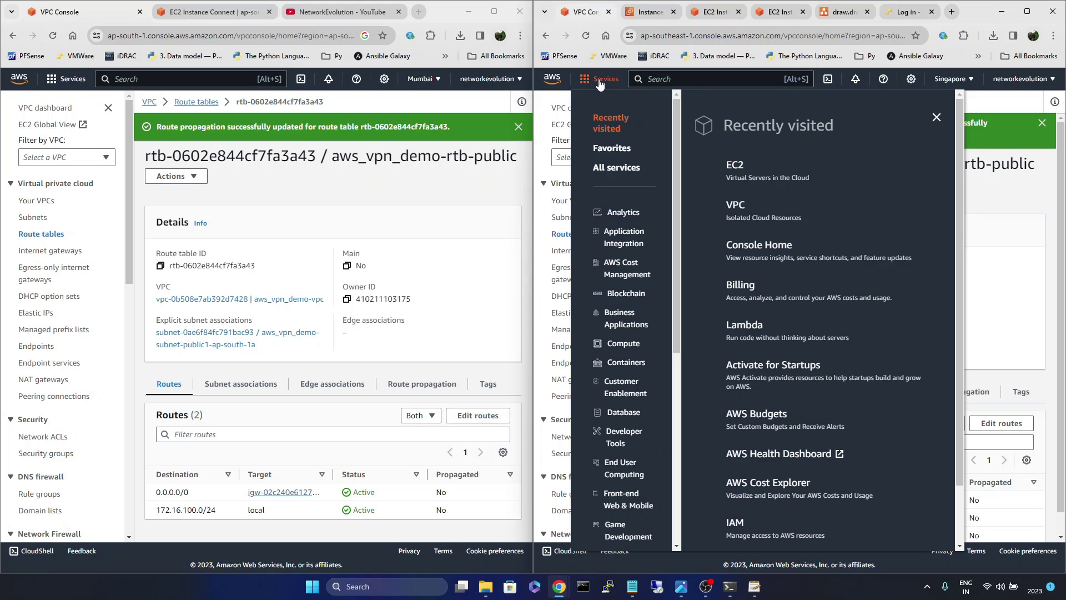
pyautogui.click(733, 168)
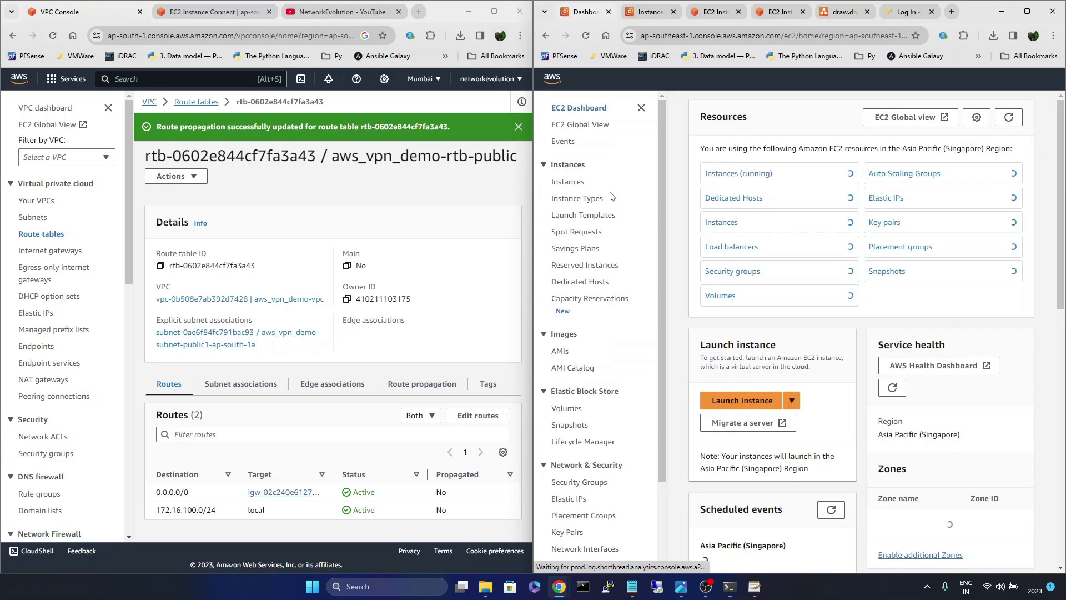
pyautogui.click(565, 182)
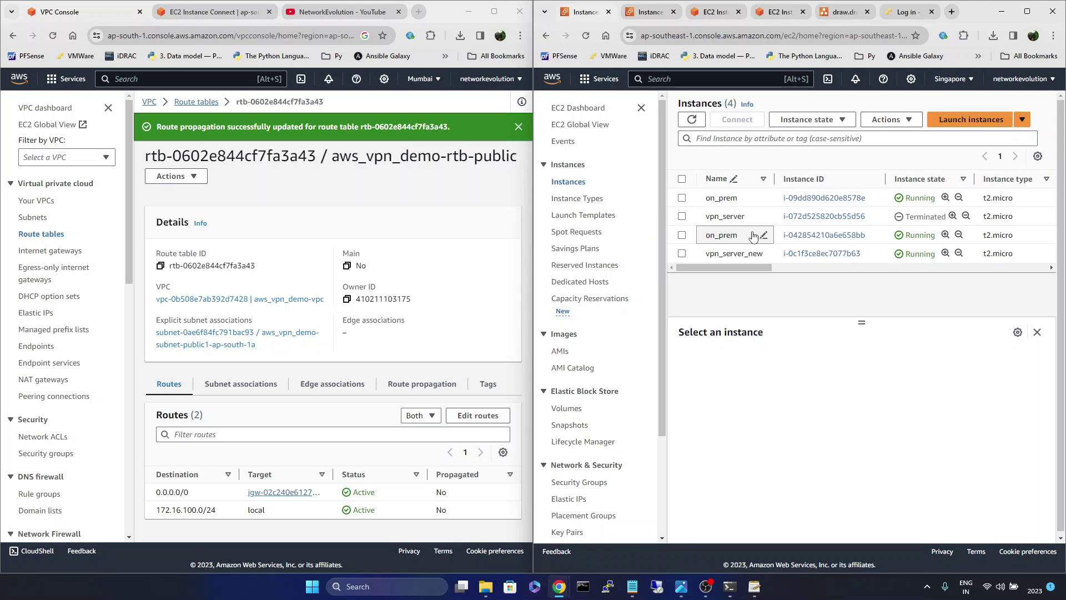
pyautogui.click(683, 253)
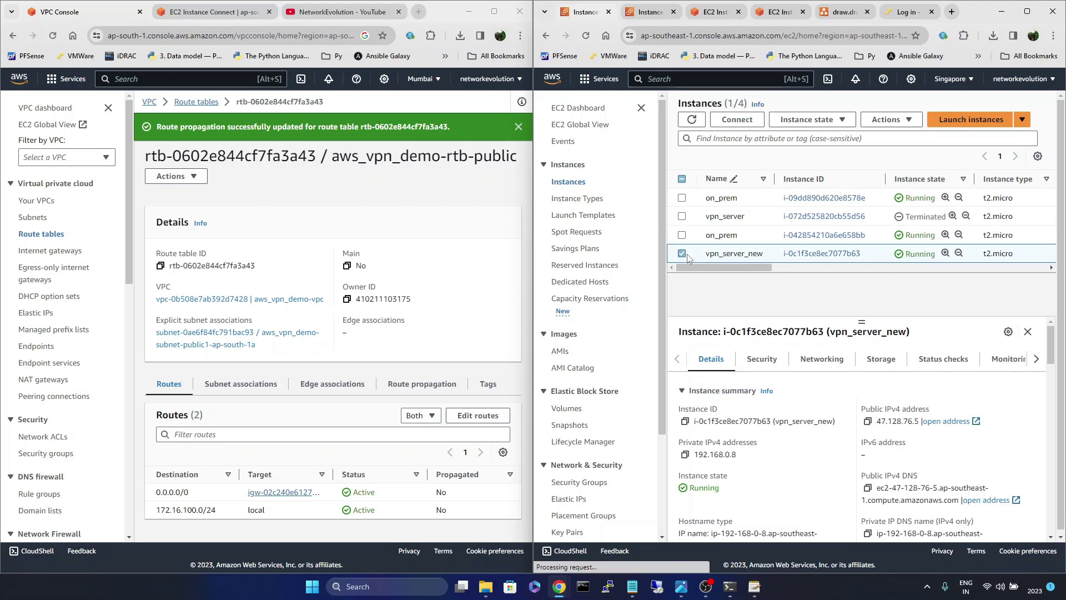
pyautogui.click(899, 121)
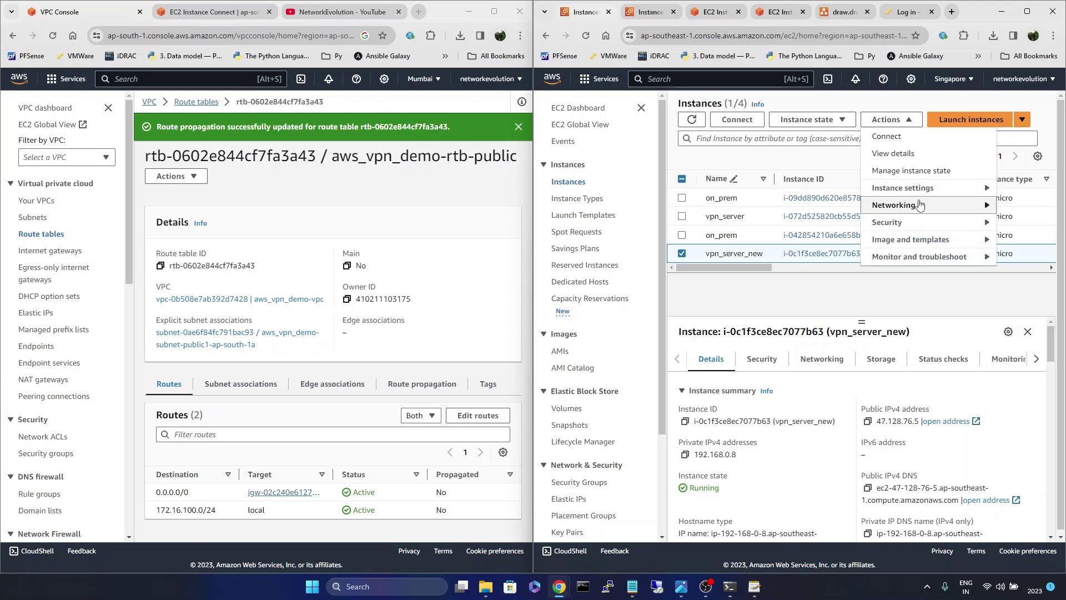
pyautogui.moveTo(919, 204)
pyautogui.click(787, 257)
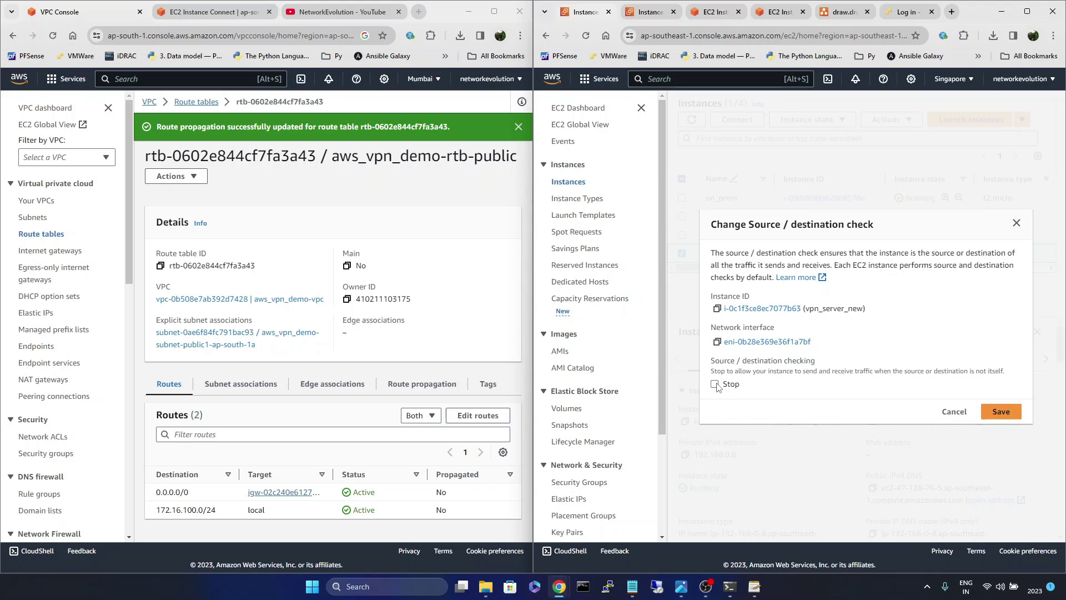
pyautogui.click(715, 384)
pyautogui.click(1006, 415)
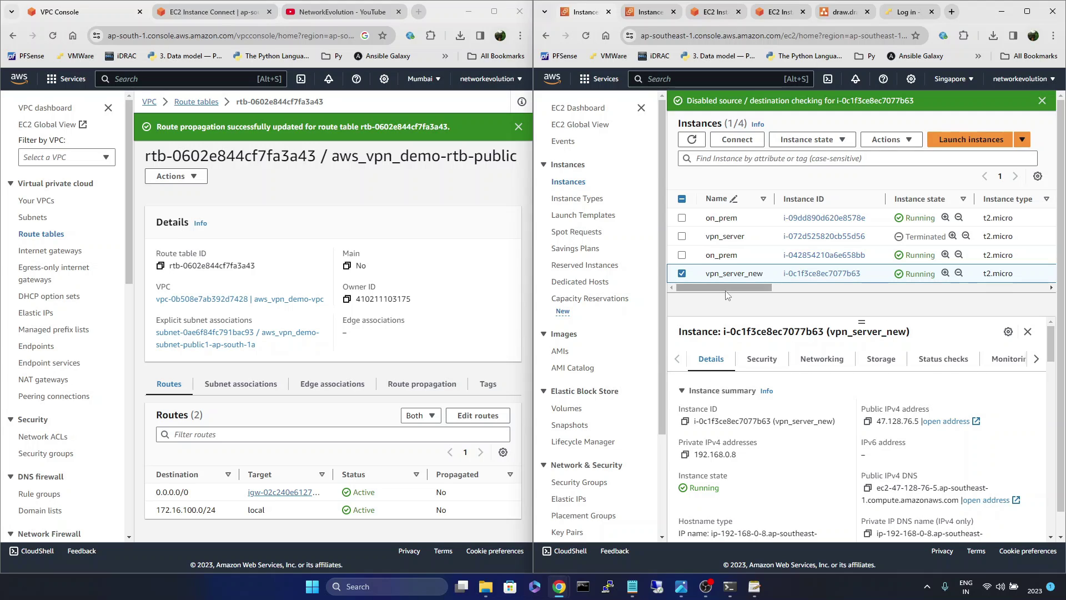
pyautogui.hscroll(5, 718, 276)
pyautogui.hscroll(-5, 718, 277)
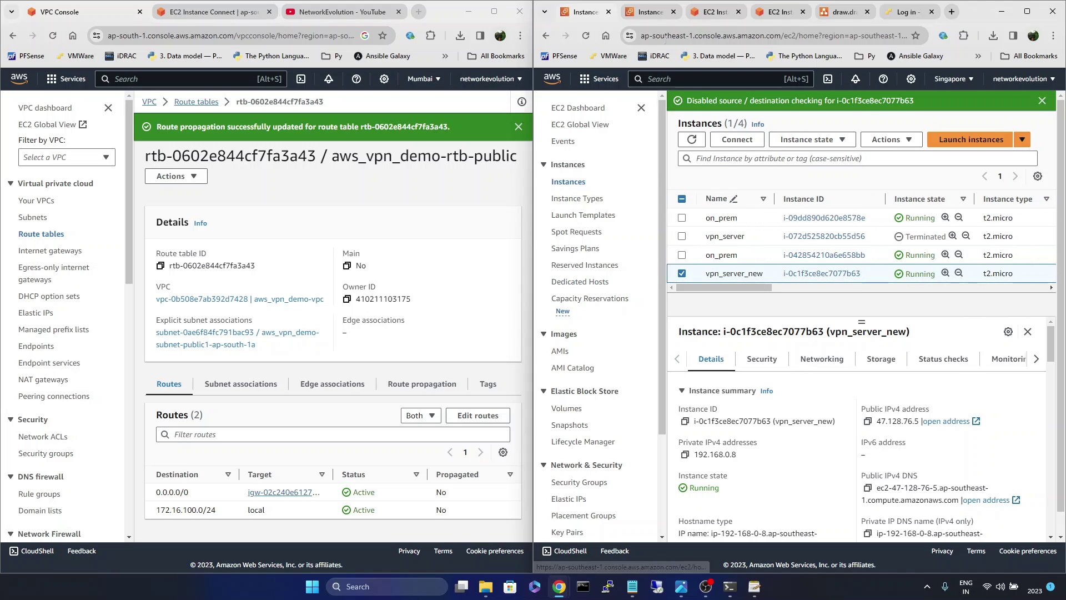
# Reopen /etc/ipsec.conf in nano in the vpn_server_new terminal session.
pyautogui.click(651, 11)
pyautogui.click(715, 12)
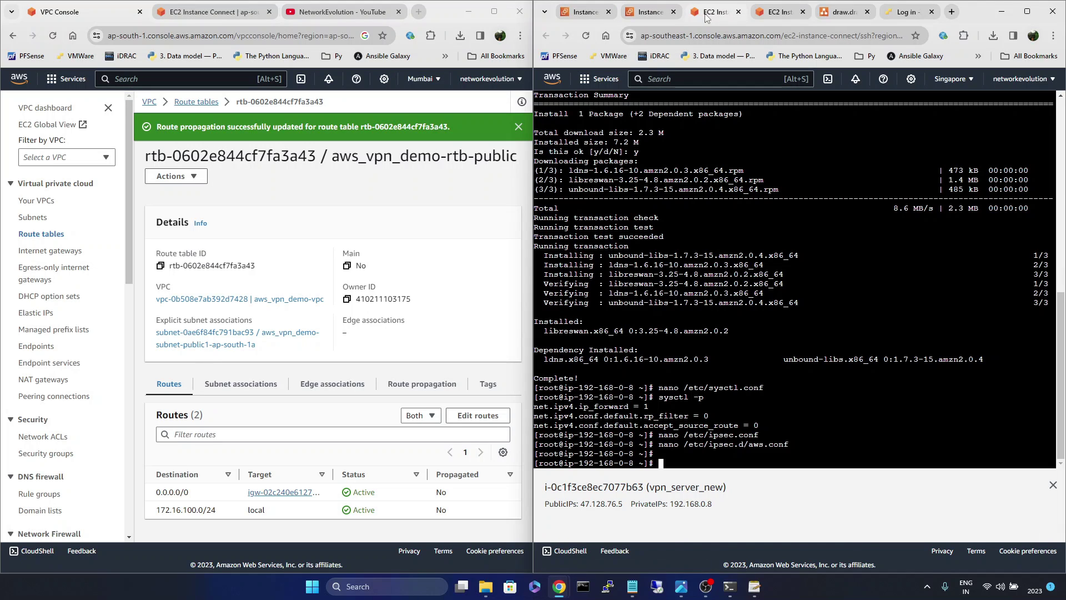
pyautogui.press('Return')
pyautogui.press('Return')
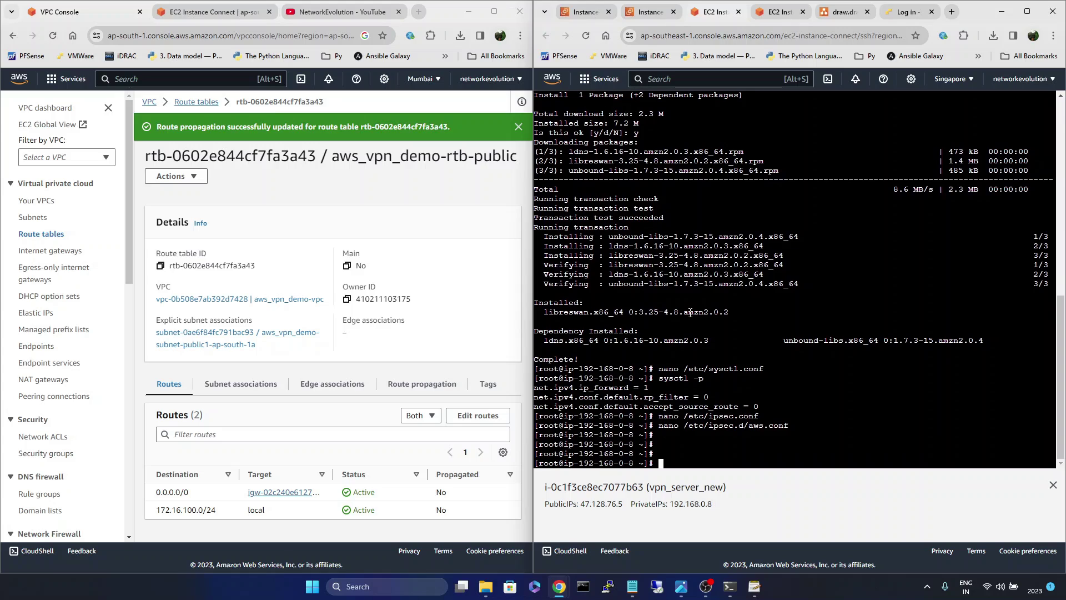
pyautogui.press('Up')
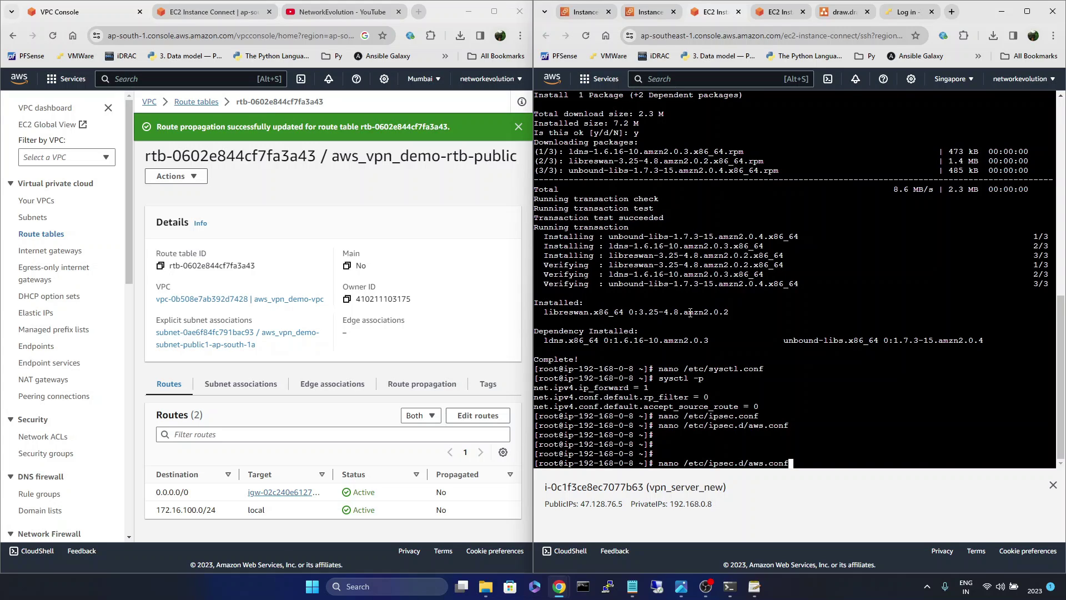
pyautogui.press('Up')
pyautogui.press('Up')
pyautogui.press('Down')
pyautogui.press('Return')
# Uncomment the logfile=/var/log/pluto.log line in /etc/ipsec.conf, and save the file and exit nano.
pyautogui.press('Down')
pyautogui.press('Down')
pyautogui.press('Down')
pyautogui.press('Down')
pyautogui.press('Down')
pyautogui.press('Down')
pyautogui.press('Down')
pyautogui.press('Down')
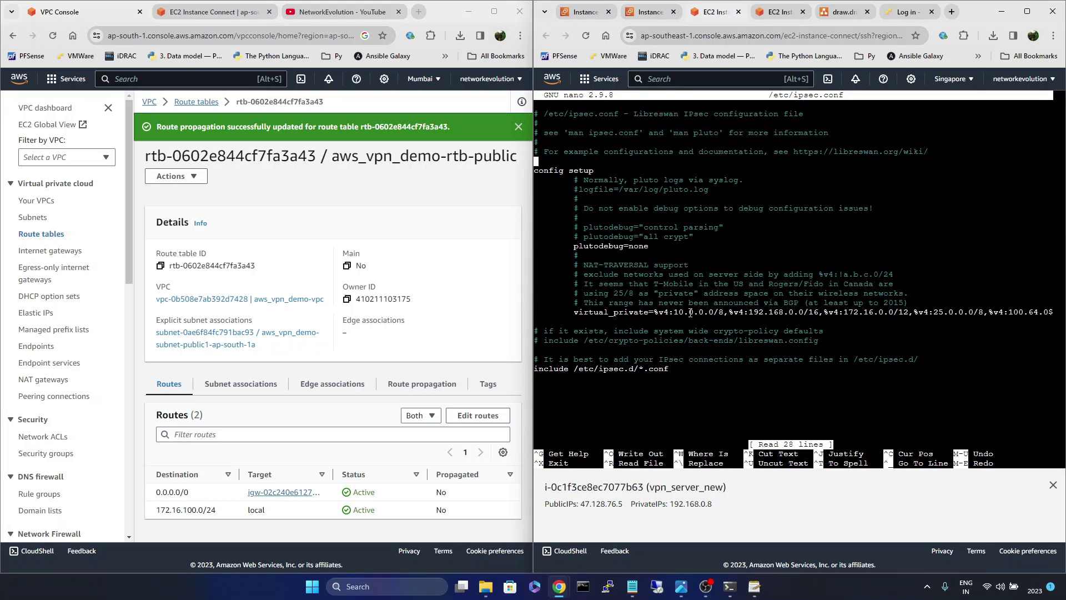
pyautogui.press('Right')
pyautogui.press('Right')
pyautogui.press('BackSpace')
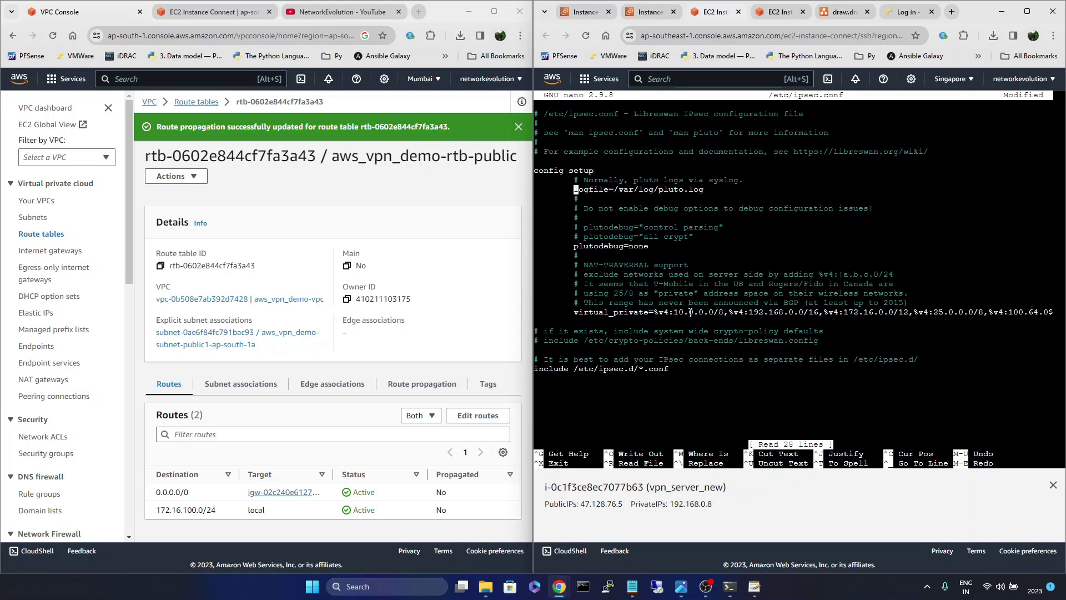
pyautogui.hotkey('ctrl', 'x')
pyautogui.press('y')
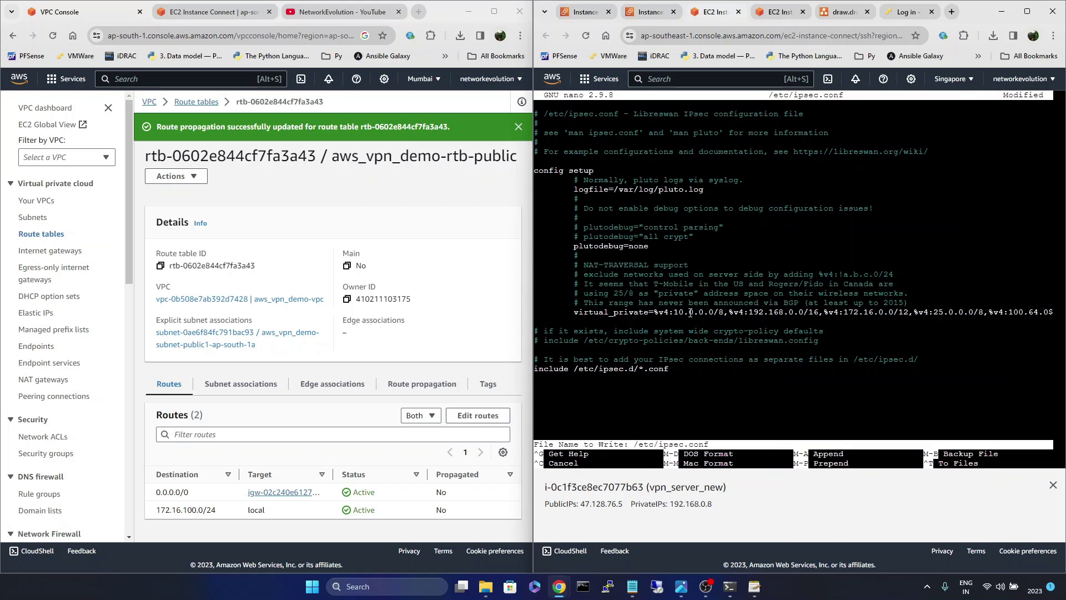
pyautogui.press('Return')
pyautogui.press('Return')
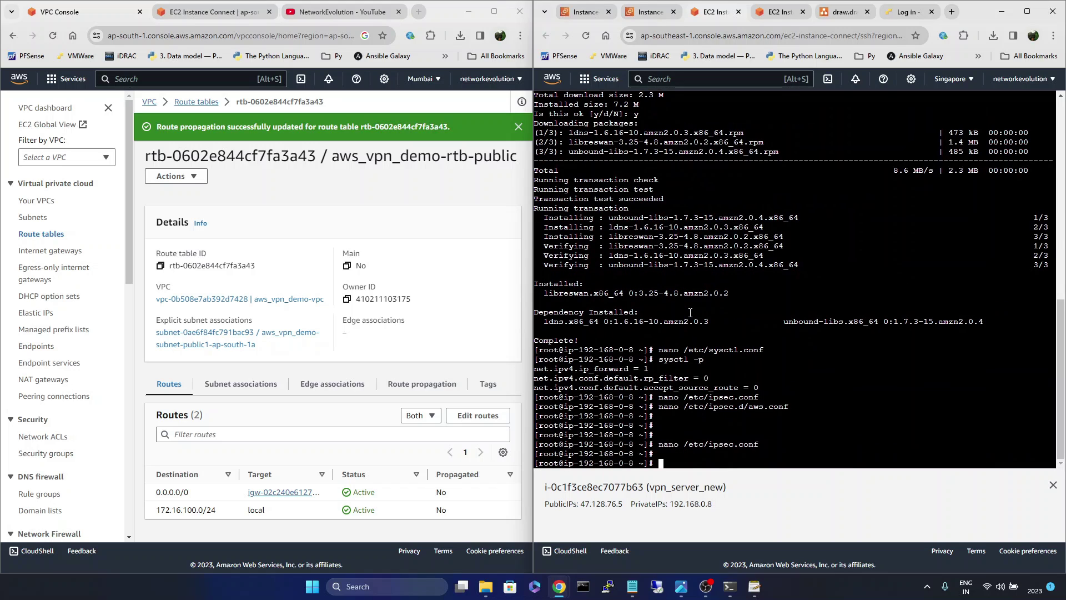
# Copy the path /etc/ipsec.d/aws.secrets from the IPSEC Tunnel #1 instructions in Notepad, and return to the vpn_server_new terminal in Chrome.
pyautogui.moveTo(632, 586)
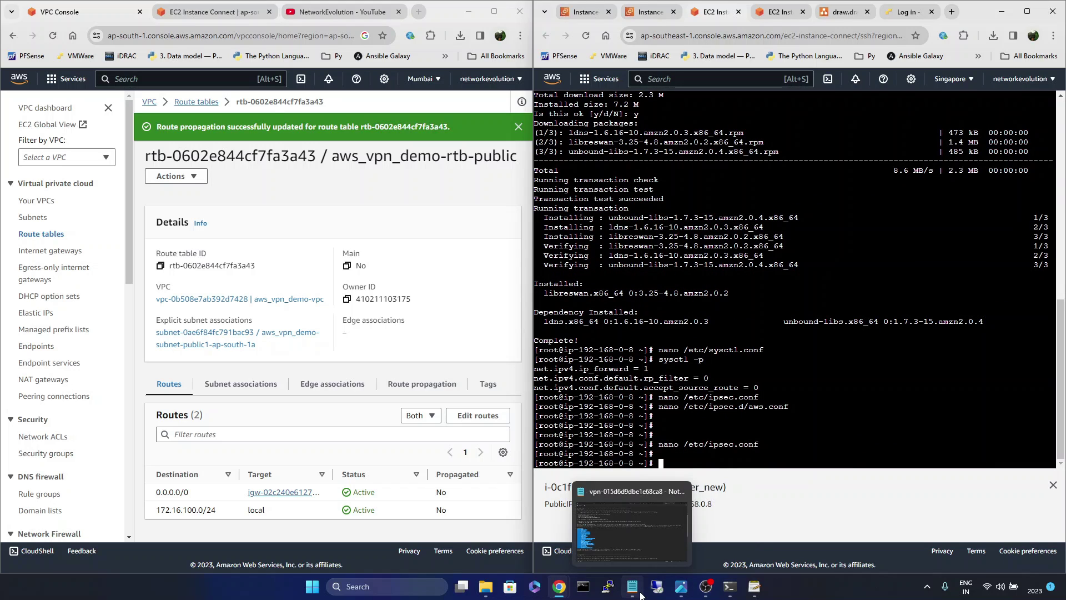
pyautogui.click(616, 502)
pyautogui.click(408, 375)
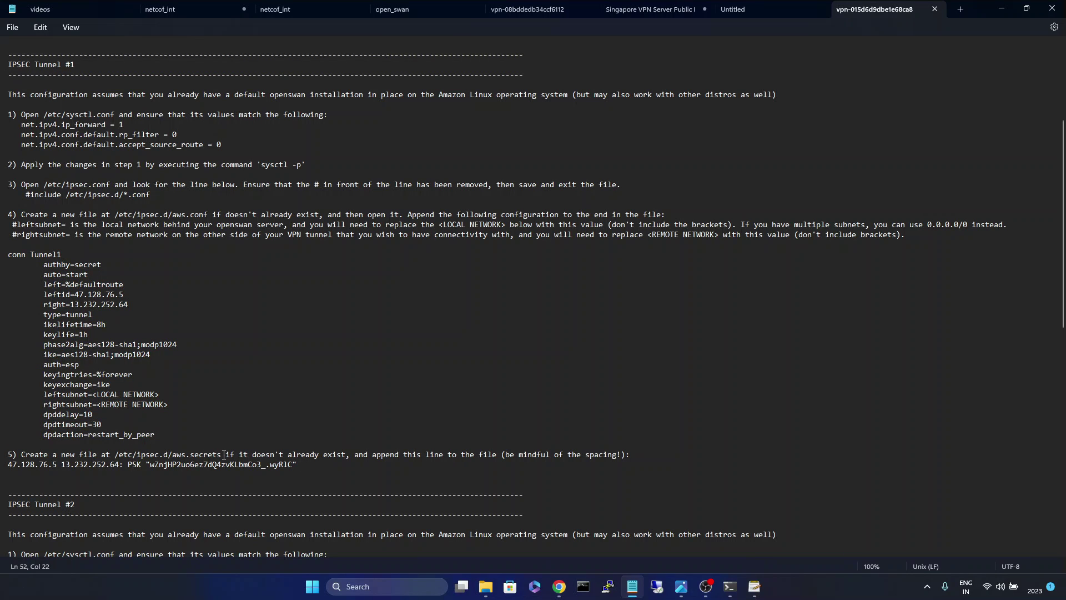
pyautogui.doubleClick(191, 453)
pyautogui.moveTo(187, 450); pyautogui.dragTo(114, 454)
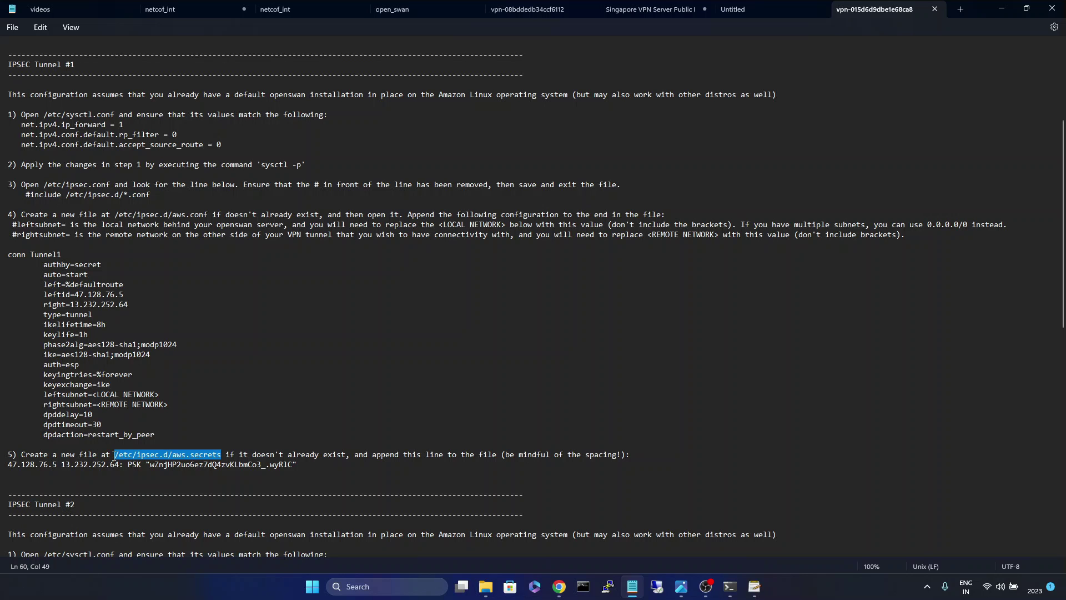
pyautogui.click(562, 587)
pyautogui.click(493, 530)
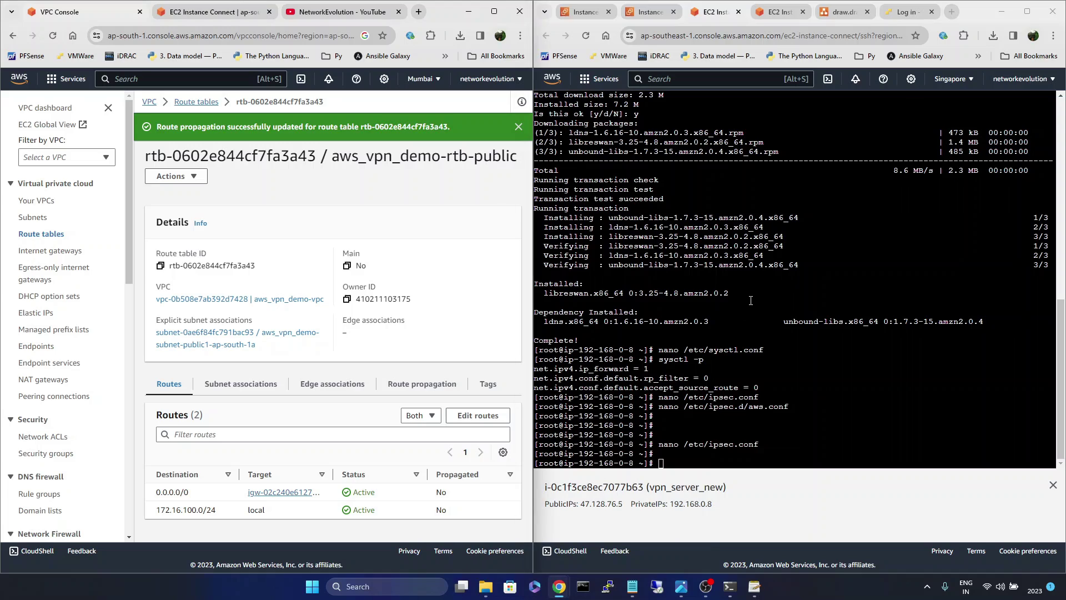
# Create and open the file /etc/ipsec.d/aws.secrets in nano in the vpn_server_new terminal.
pyautogui.write('nano')
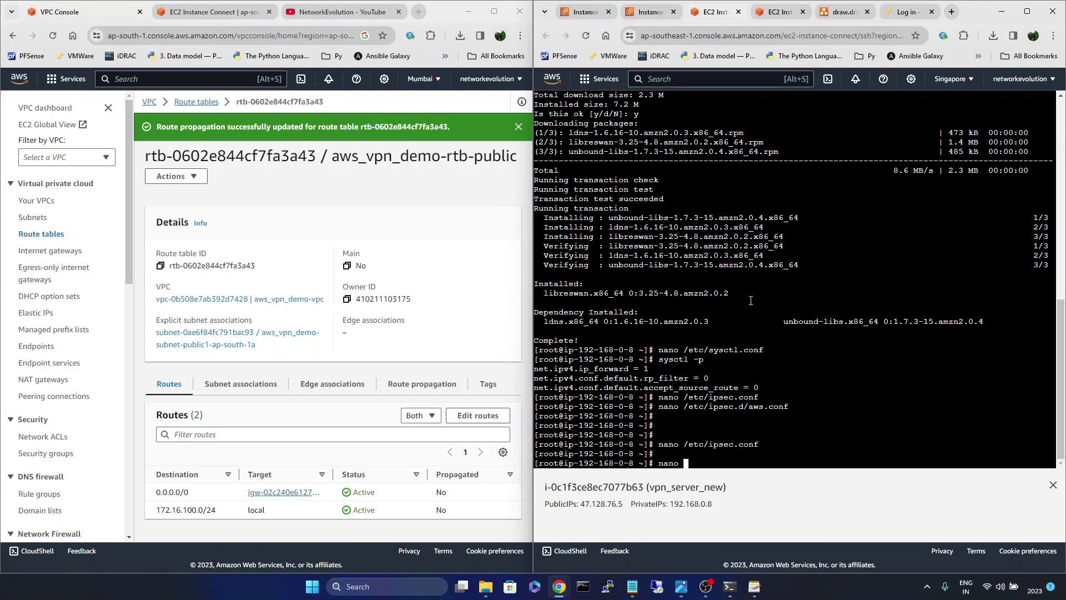
pyautogui.rightClick(749, 300)
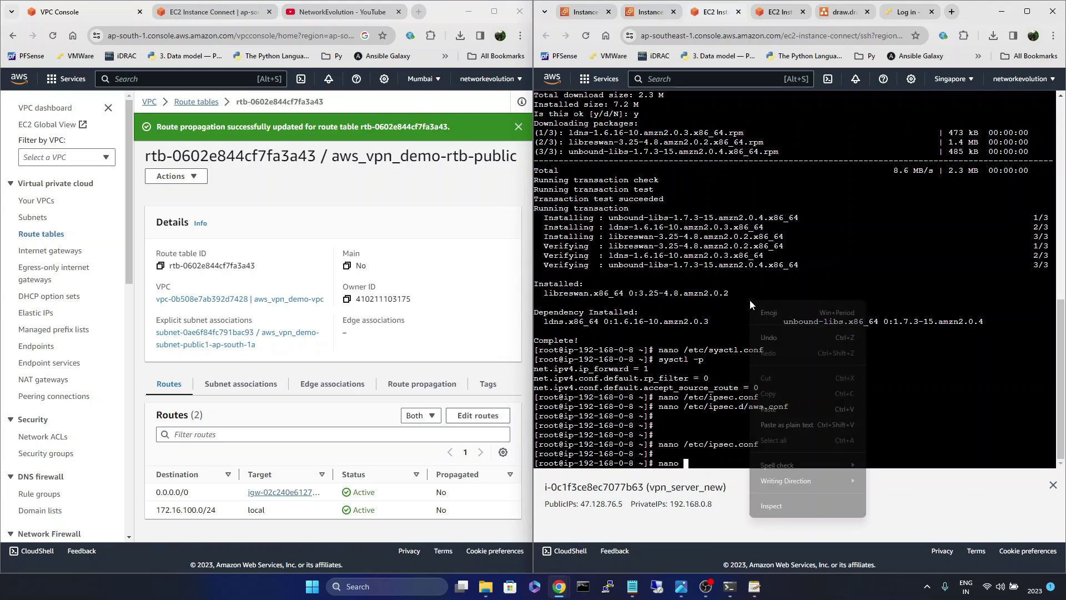
pyautogui.click(785, 409)
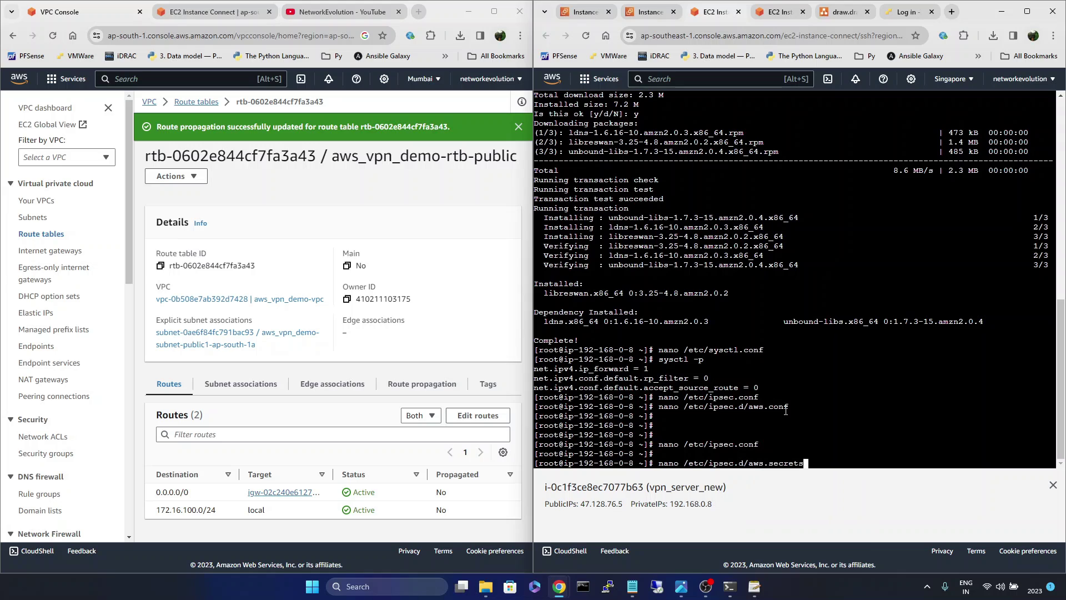
pyautogui.press('Return')
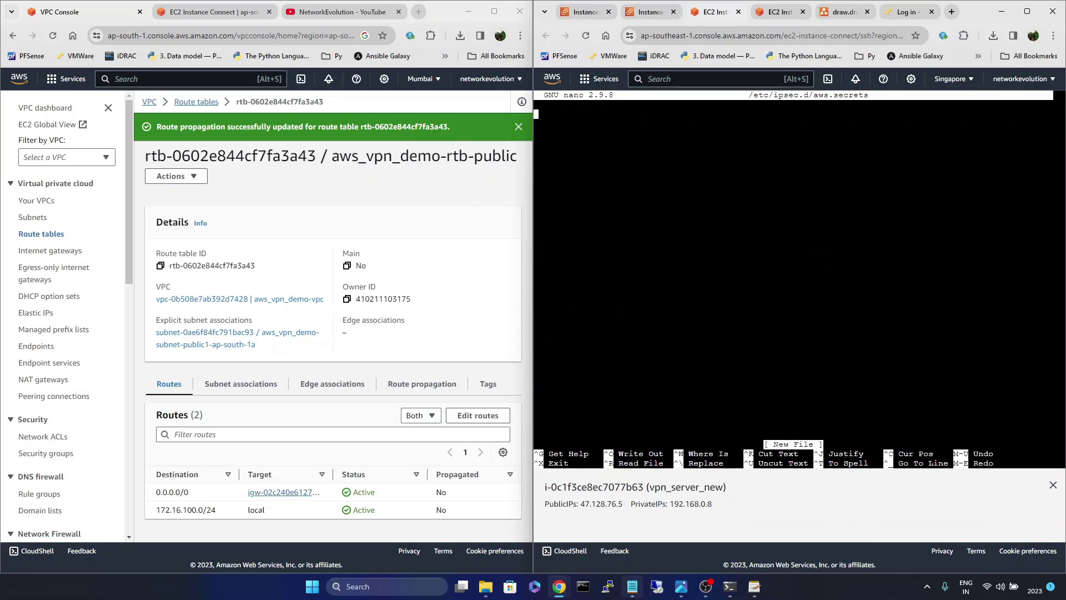
# Copy the Tunnel #1 pre-shared key line from the Notepad instructions into aws.secrets, and save the file and exit nano.
pyautogui.moveTo(629, 596)
pyautogui.click(615, 505)
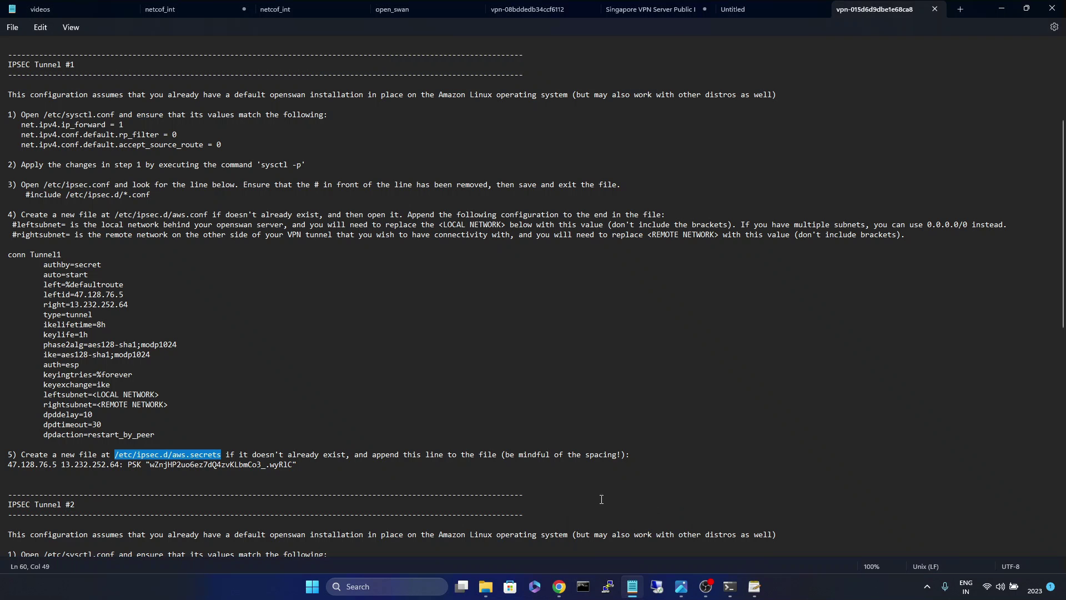
pyautogui.moveTo(298, 464); pyautogui.dragTo(3, 466)
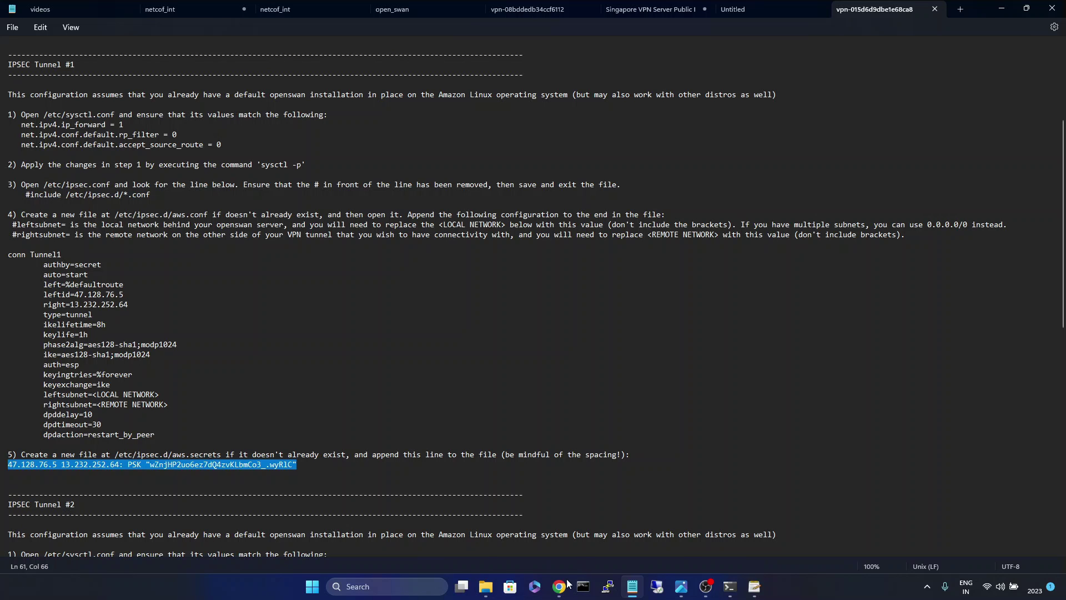
pyautogui.moveTo(559, 586)
pyautogui.click(535, 548)
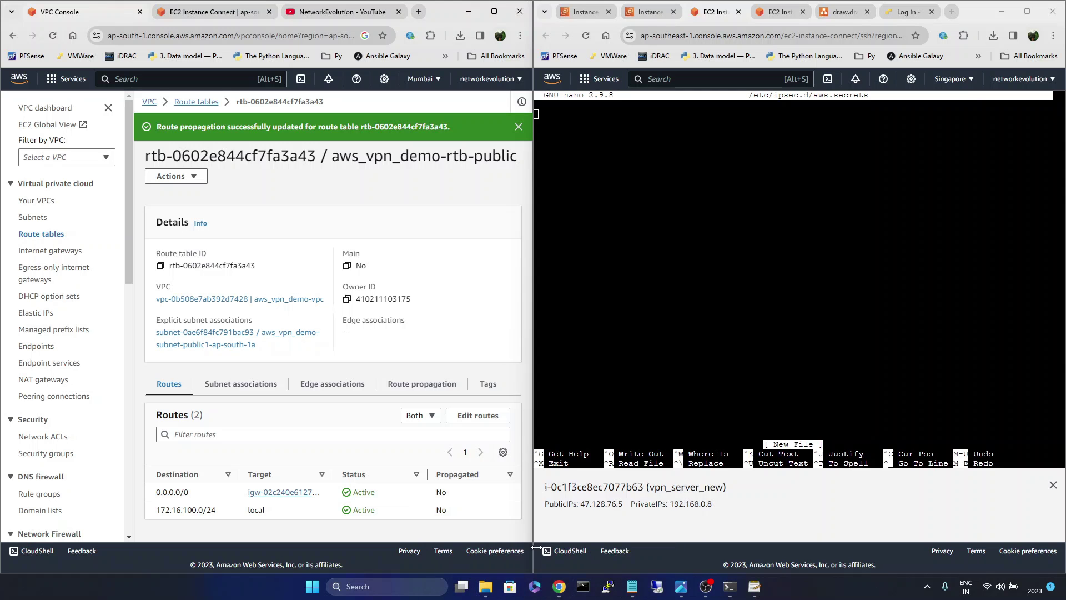
pyautogui.rightClick(615, 172)
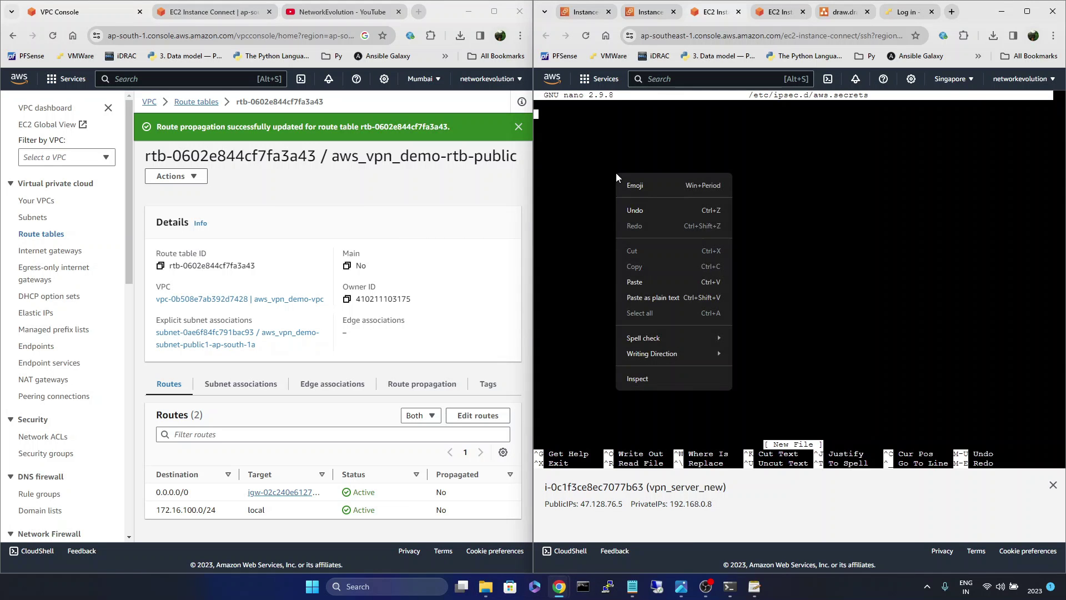
pyautogui.click(644, 281)
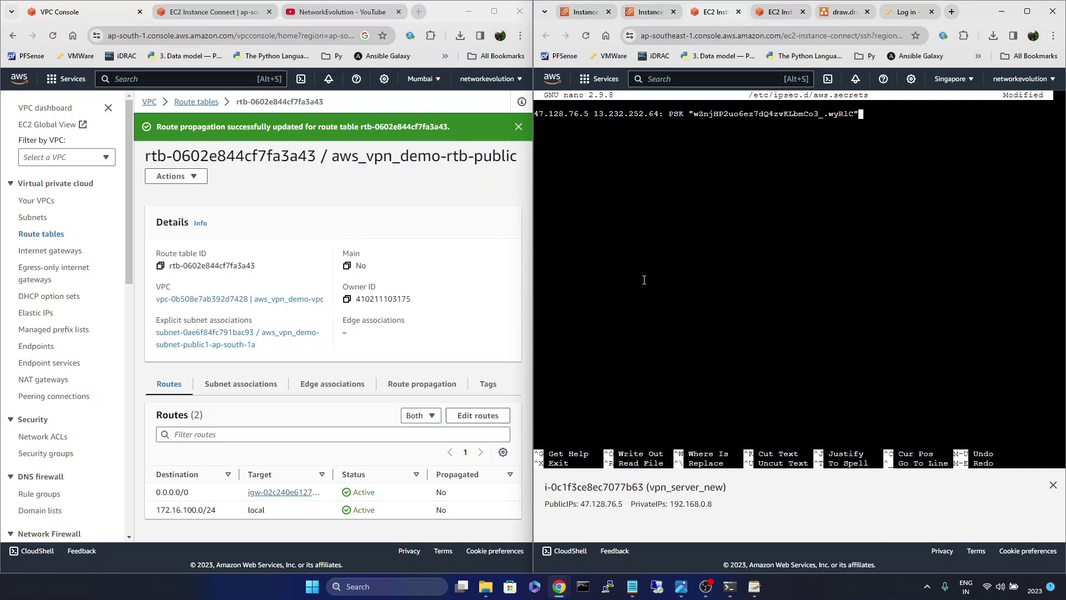
pyautogui.hotkey('ctrl', 'x')
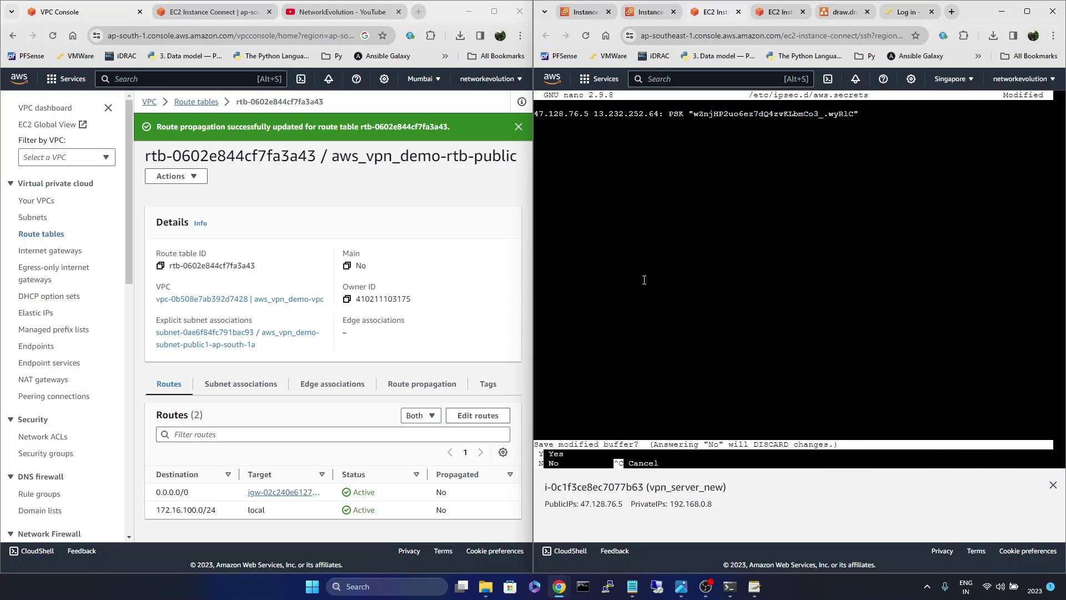
pyautogui.press('y')
pyautogui.press('Return')
pyautogui.press('Return')
pyautogui.press('Return')
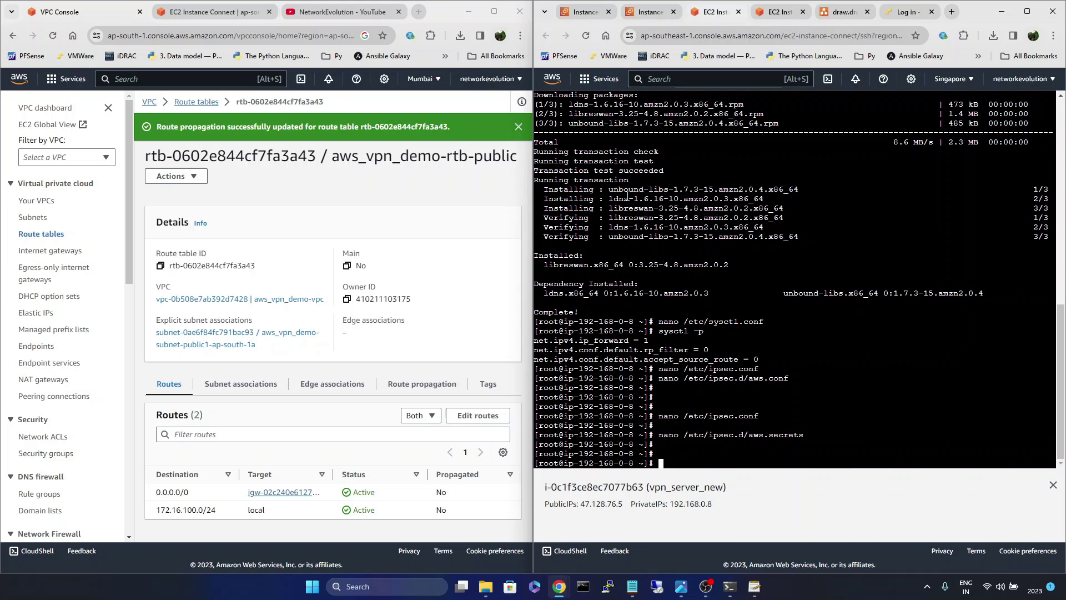
# Review the Openswan configuration instructions for both IPSEC tunnels in Notepad.
pyautogui.moveTo(632, 586)
pyautogui.click(618, 539)
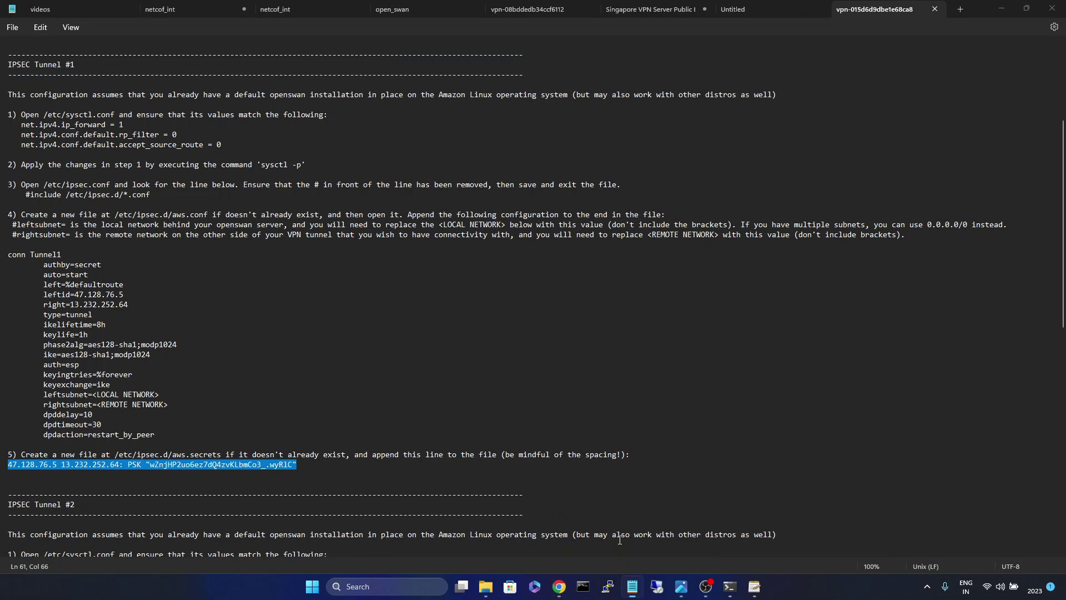
pyautogui.click(436, 394)
pyautogui.scroll(-2, 437, 397)
pyautogui.scroll(5, 437, 396)
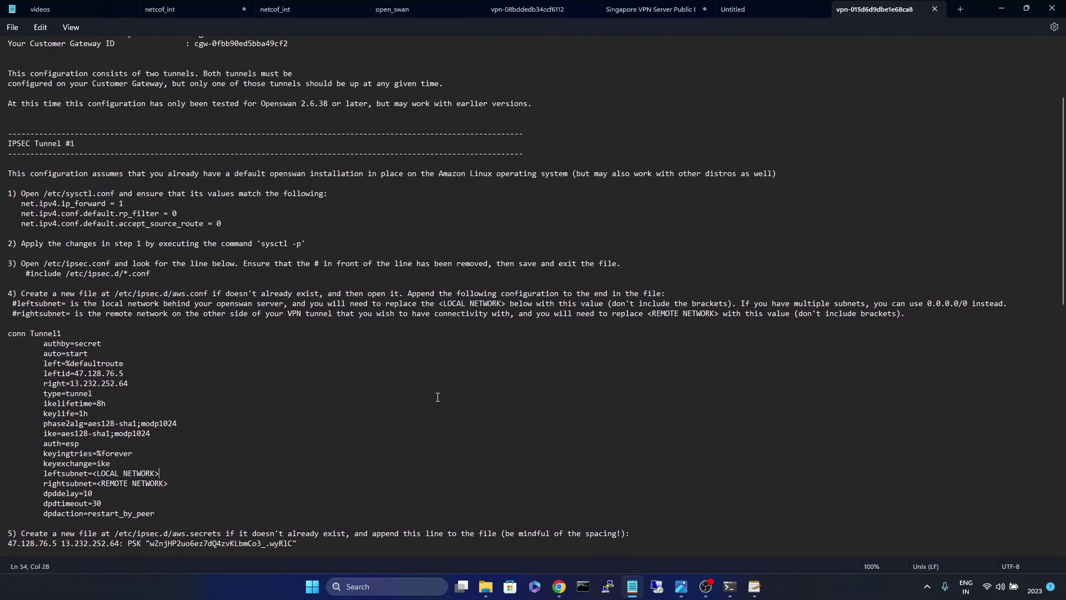
pyautogui.scroll(4, 437, 397)
pyautogui.scroll(-20, 305, 300)
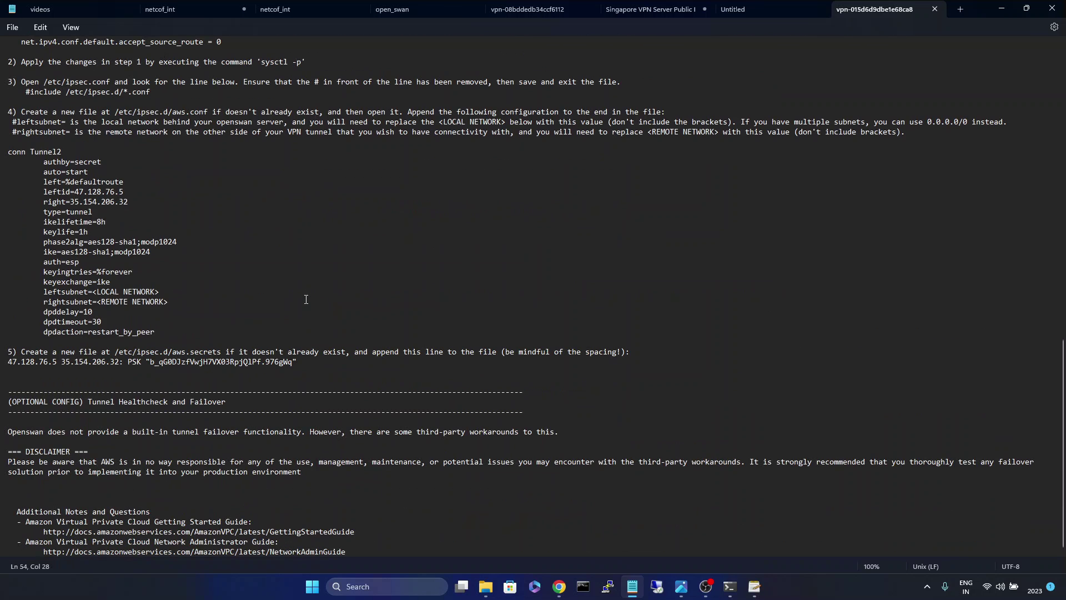
pyautogui.scroll(20, 305, 300)
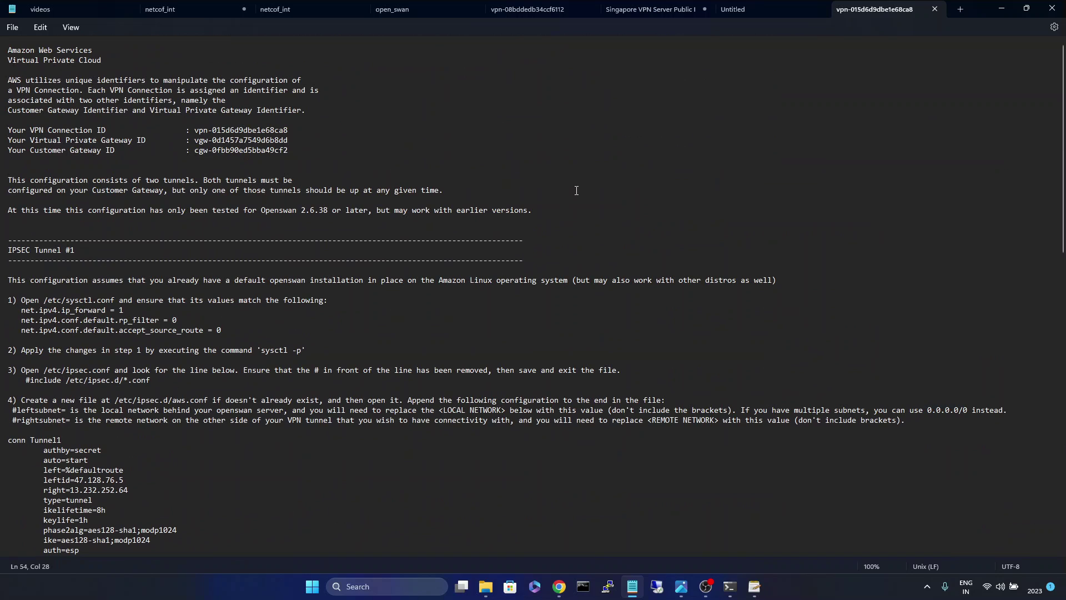
# Return to the vpn_server_new terminal in Chrome and start the IPsec service with systemctl start ipsec.service.
pyautogui.hotkey('alt', 'Tab')
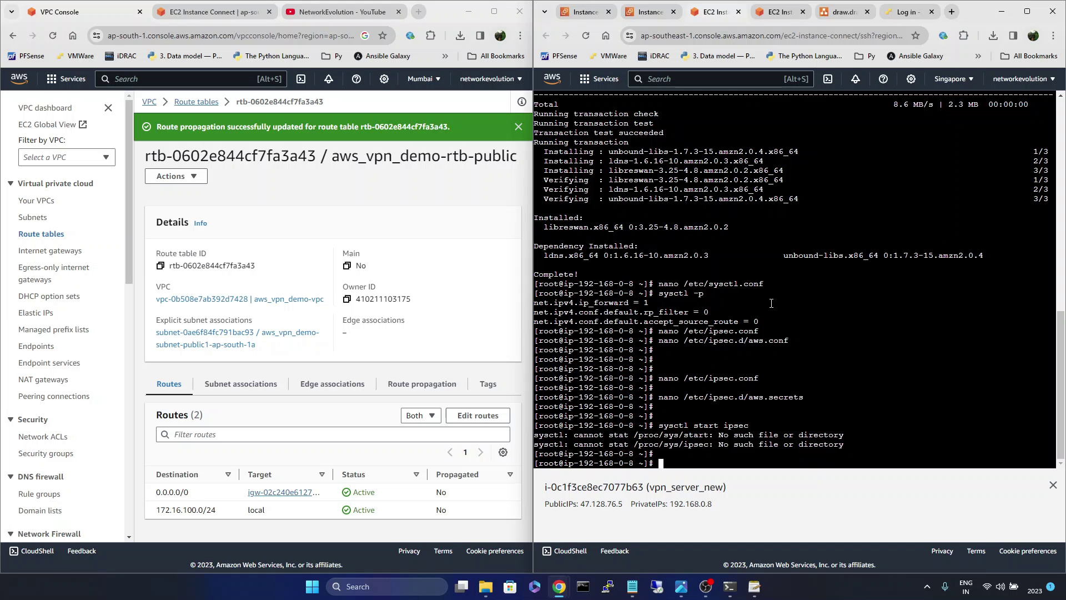
pyautogui.write('systemctl start ipsec')
pyautogui.press('Tab')
pyautogui.press('Return')
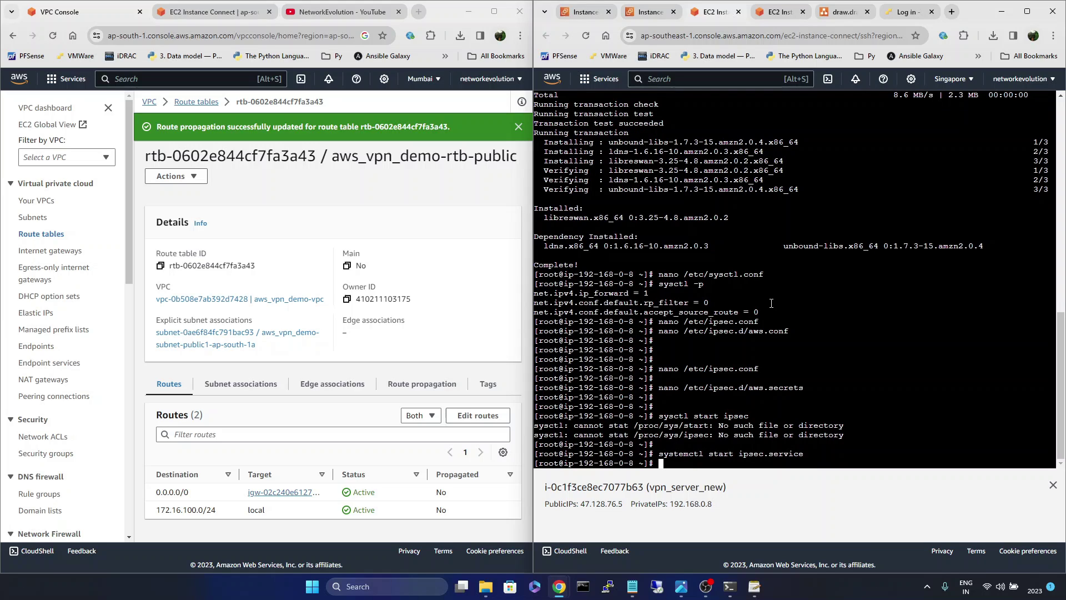
pyautogui.press('Return')
pyautogui.press('Return')
# Check the IPsec service by running systemctl status ipsec.service on vpn_server_new.
pyautogui.press('Up')
pyautogui.press('Left')
pyautogui.press('Left')
pyautogui.press('Left')
pyautogui.press('Left')
pyautogui.press('Left')
pyautogui.press('Left')
pyautogui.press('Left')
pyautogui.press('Left')
pyautogui.press('Left')
pyautogui.press('Left')
pyautogui.press('Left')
pyautogui.press('Left')
pyautogui.press('Left')
pyautogui.press('Left')
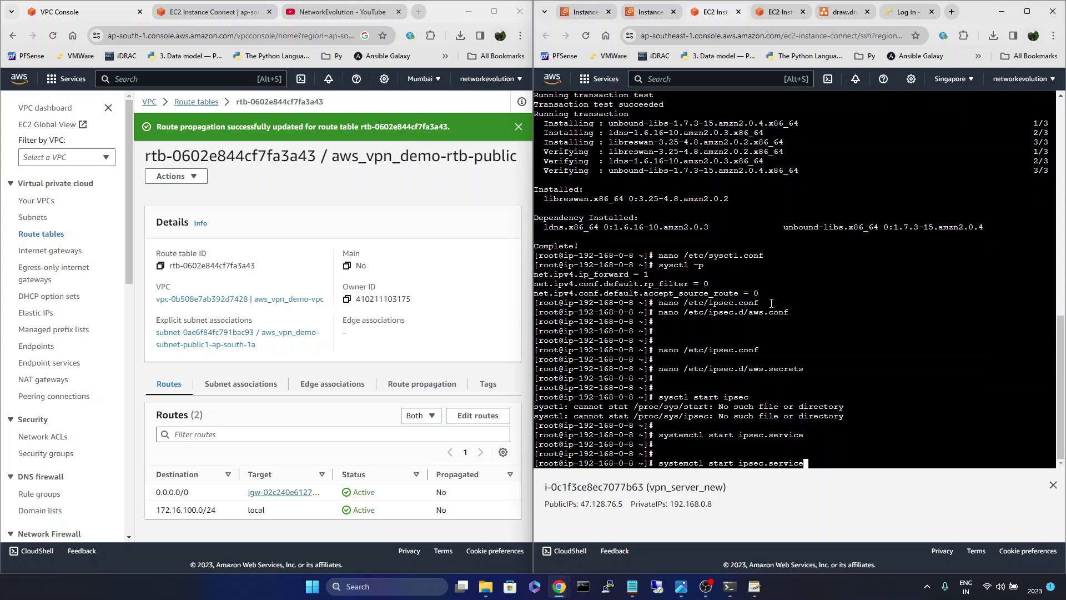
pyautogui.press('Left')
pyautogui.press('BackSpace')
pyautogui.press('BackSpace')
pyautogui.write('tus')
pyautogui.press('Return')
pyautogui.press('Return')
pyautogui.press('Return')
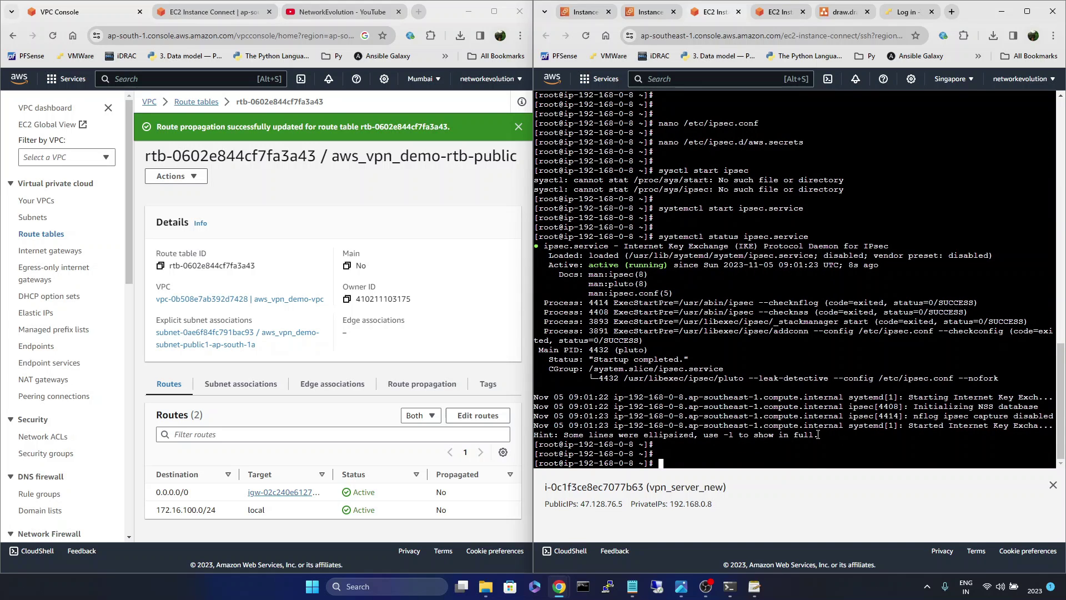
pyautogui.moveTo(817, 435); pyautogui.dragTo(674, 397)
pyautogui.click(674, 395)
# Examine the status of both tunnels in the tunnel details of the Mumbai site-to-site VPN connection new_vpn.
pyautogui.click(369, 171)
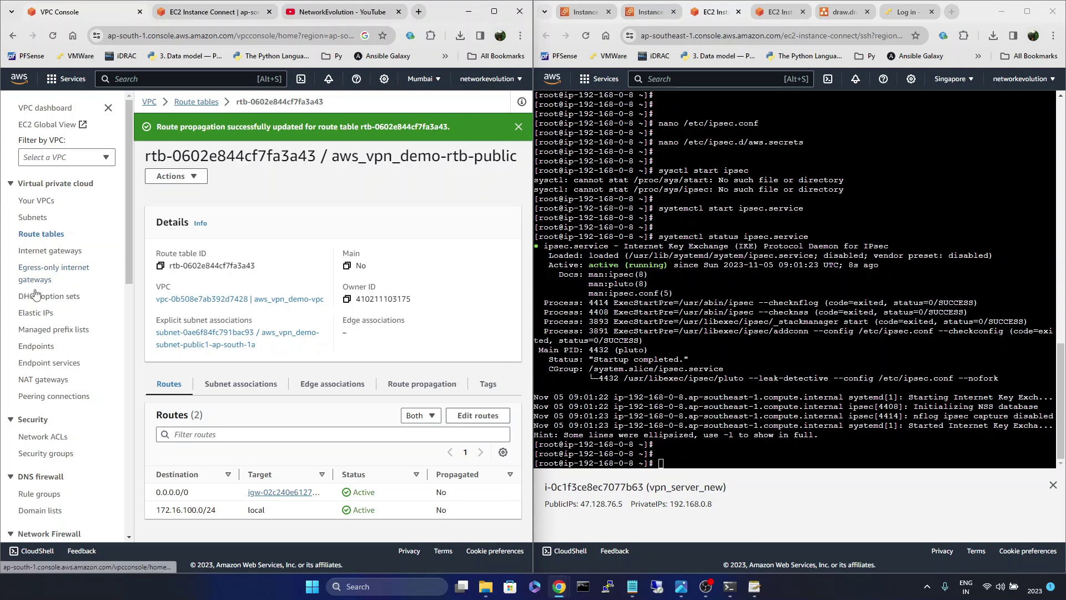
pyautogui.scroll(-3, 62, 388)
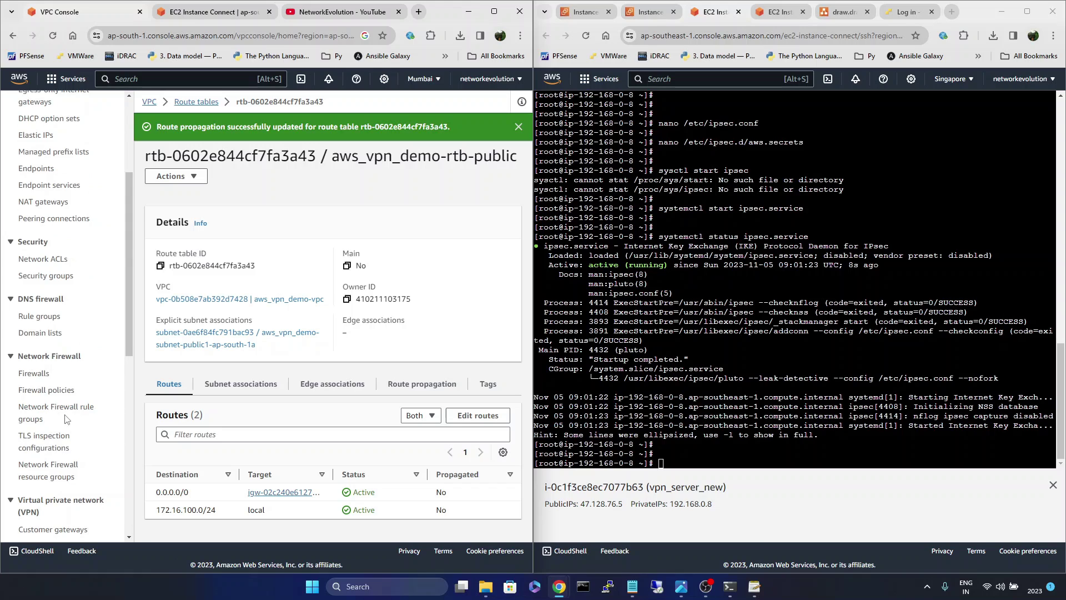
pyautogui.scroll(3, 55, 361)
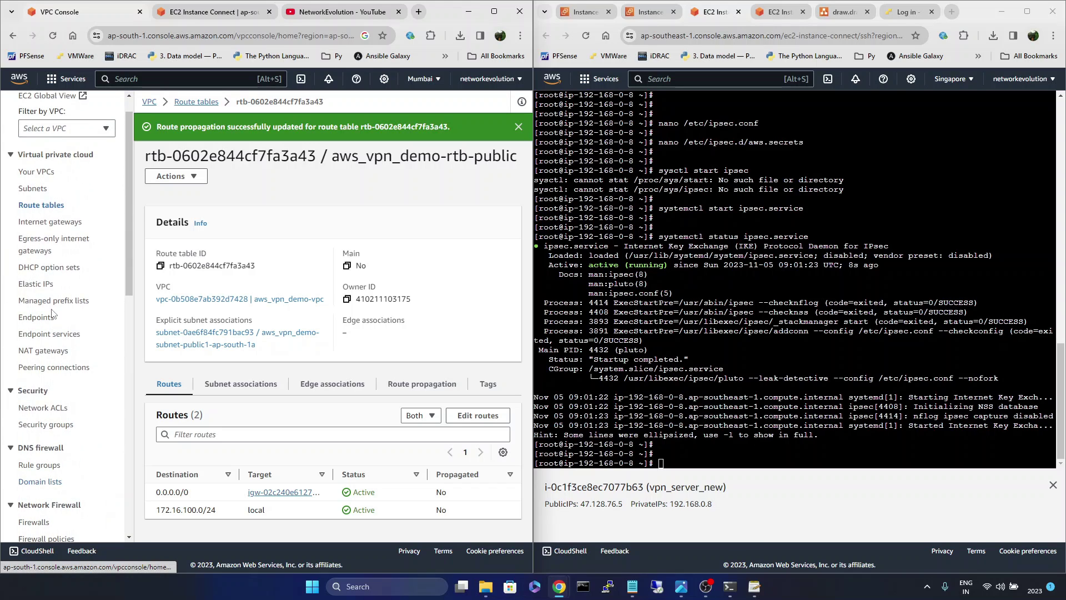
pyautogui.scroll(-6, 52, 314)
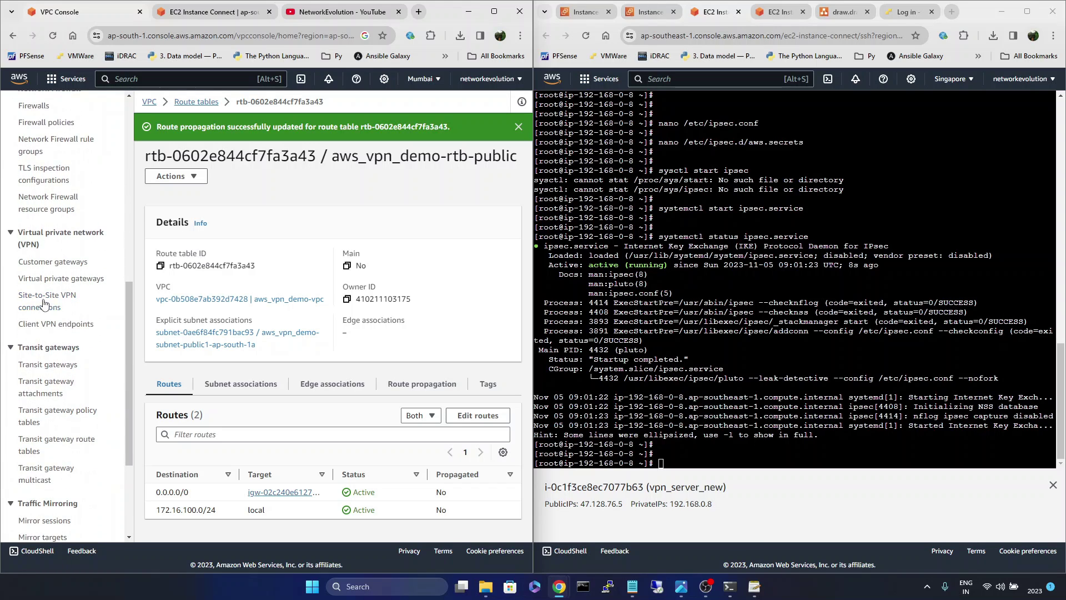
pyautogui.click(46, 308)
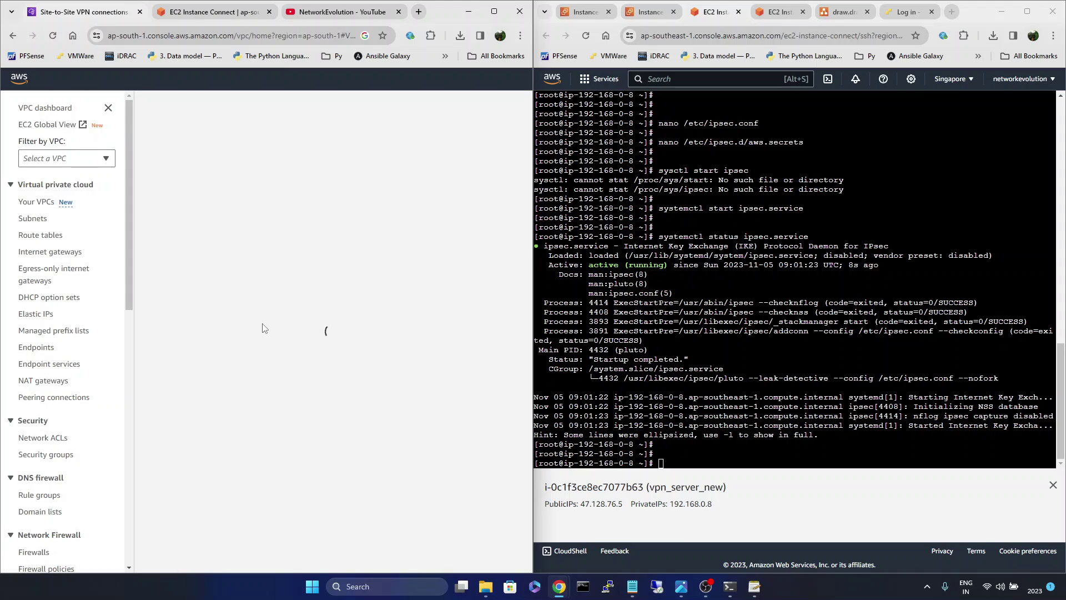
pyautogui.click(271, 243)
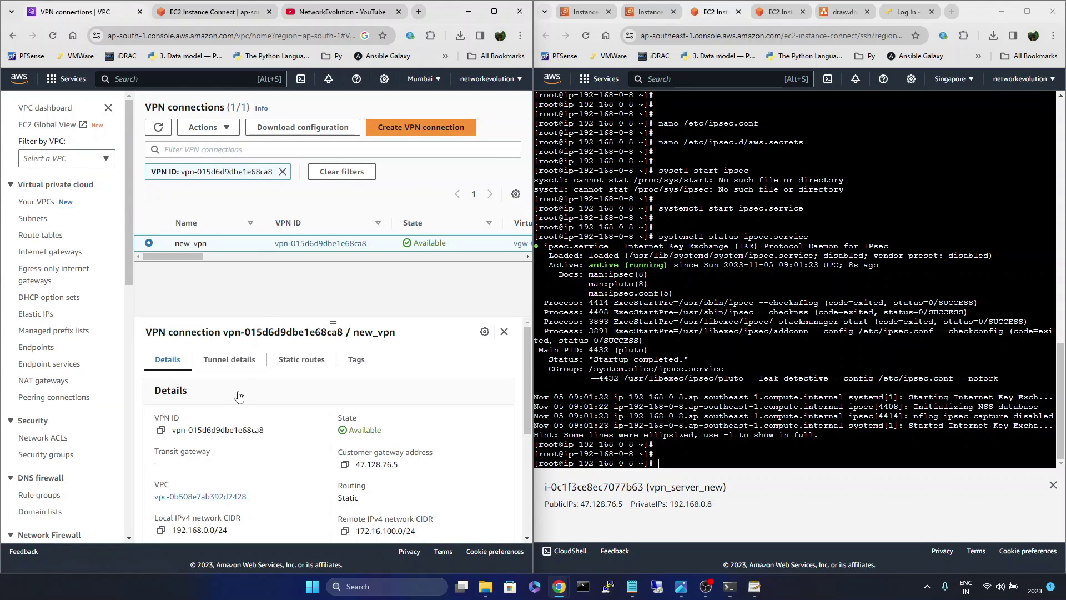
pyautogui.click(223, 359)
pyautogui.scroll(-1, 319, 344)
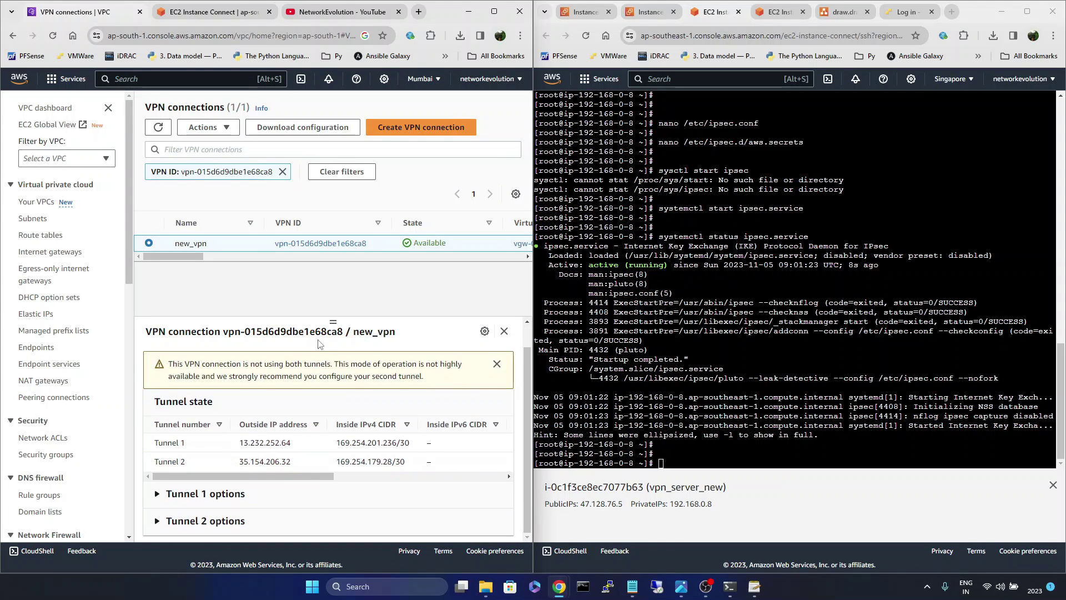
pyautogui.hscroll(3, 342, 441)
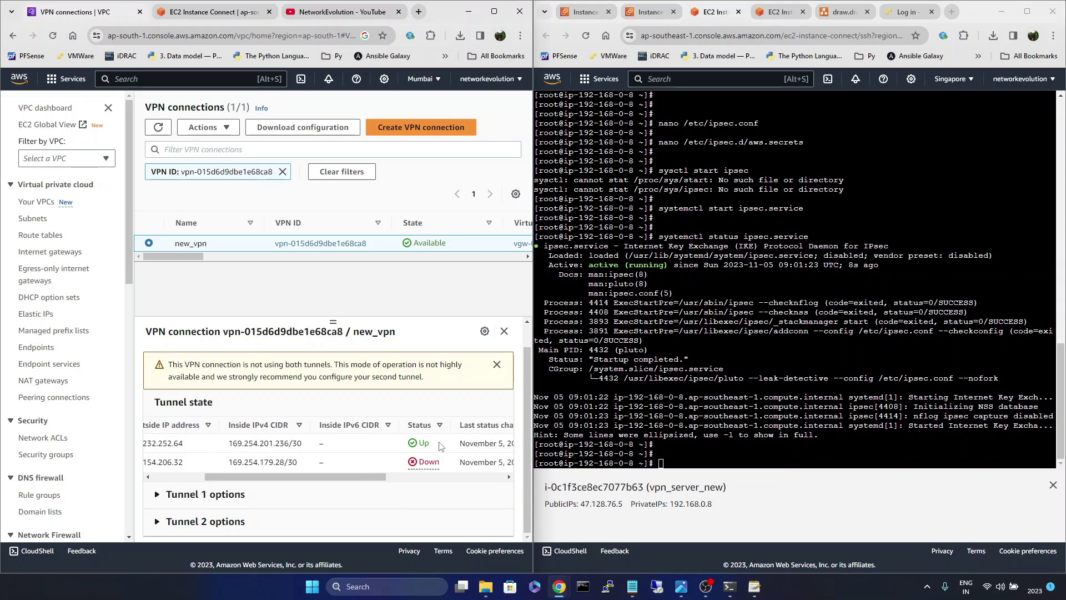
pyautogui.moveTo(440, 444); pyautogui.dragTo(399, 447)
pyautogui.click(349, 280)
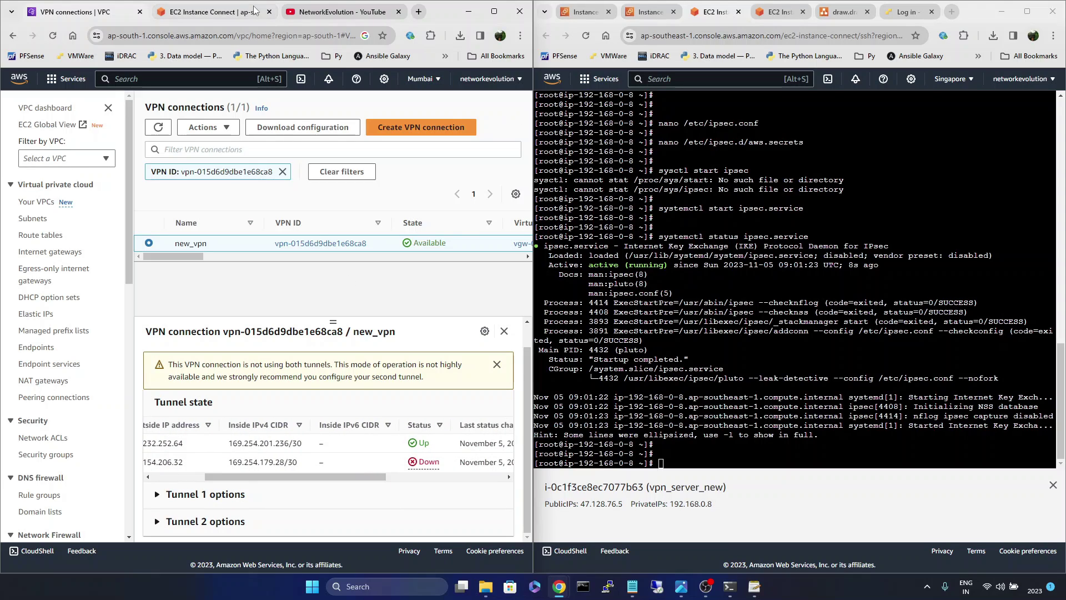
pyautogui.click(214, 11)
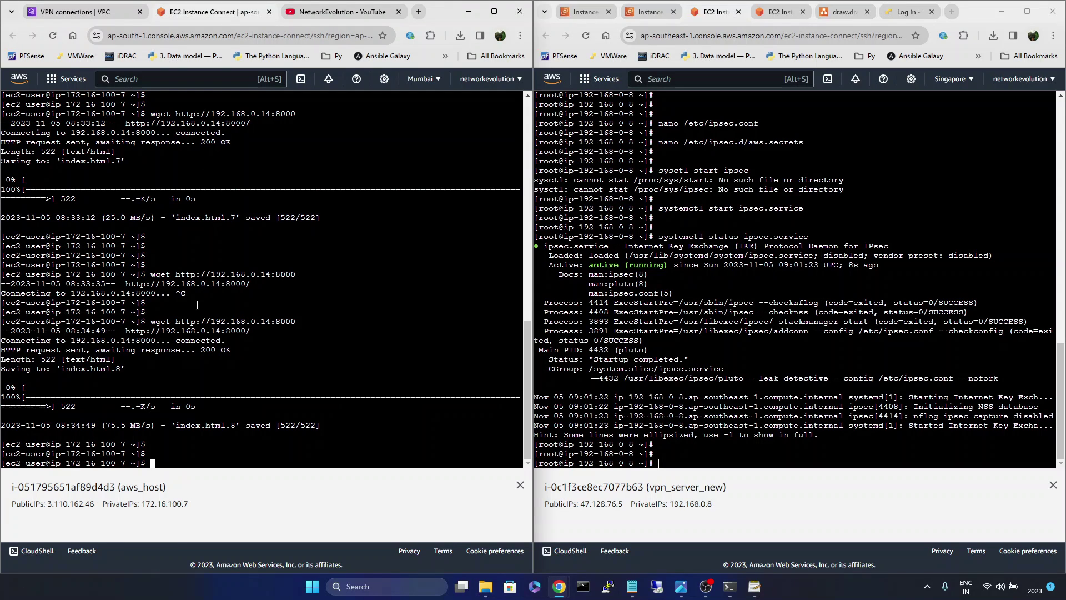
pyautogui.press('Return')
pyautogui.press('Return')
pyautogui.press('Up')
pyautogui.press('Return')
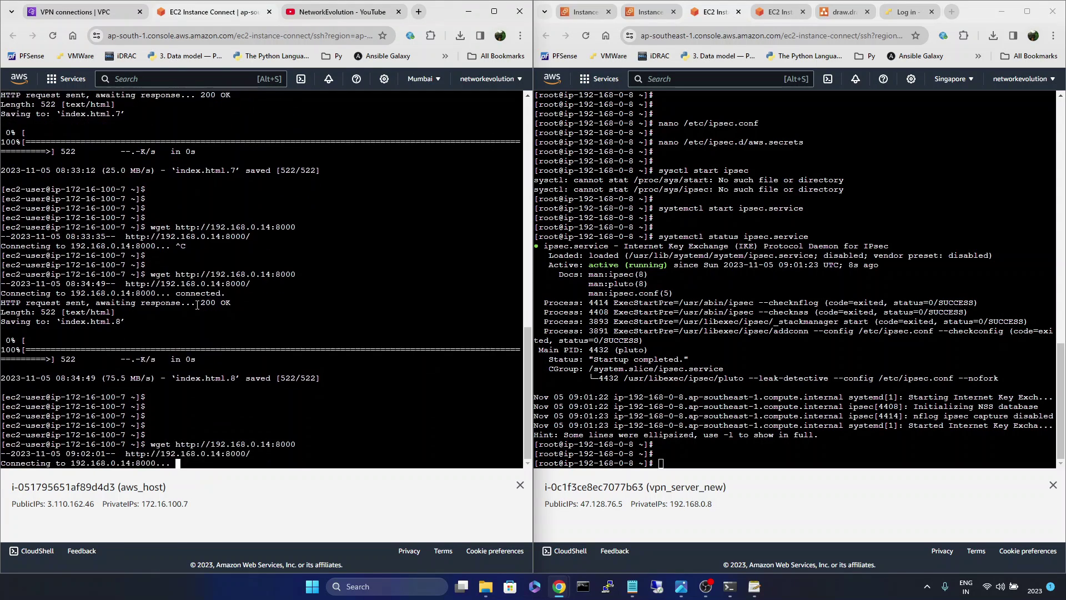
pyautogui.press('Return')
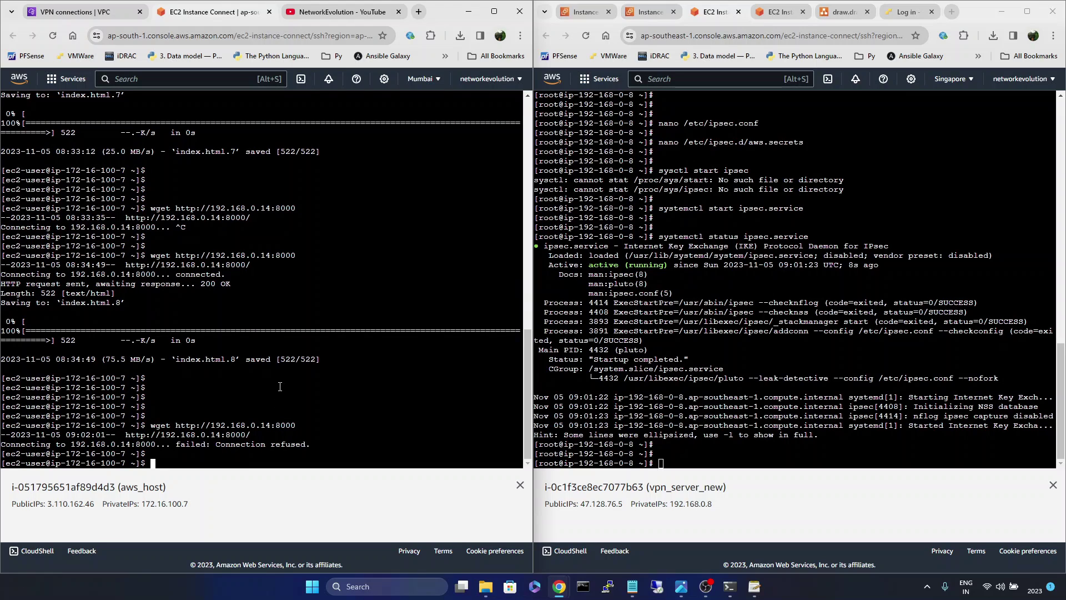
# Ping 192.168.0.14 from aws_host to test connectivity through the VPN, and stop the ping.
pyautogui.write('ping 192.168.0.14')
pyautogui.press('Return')
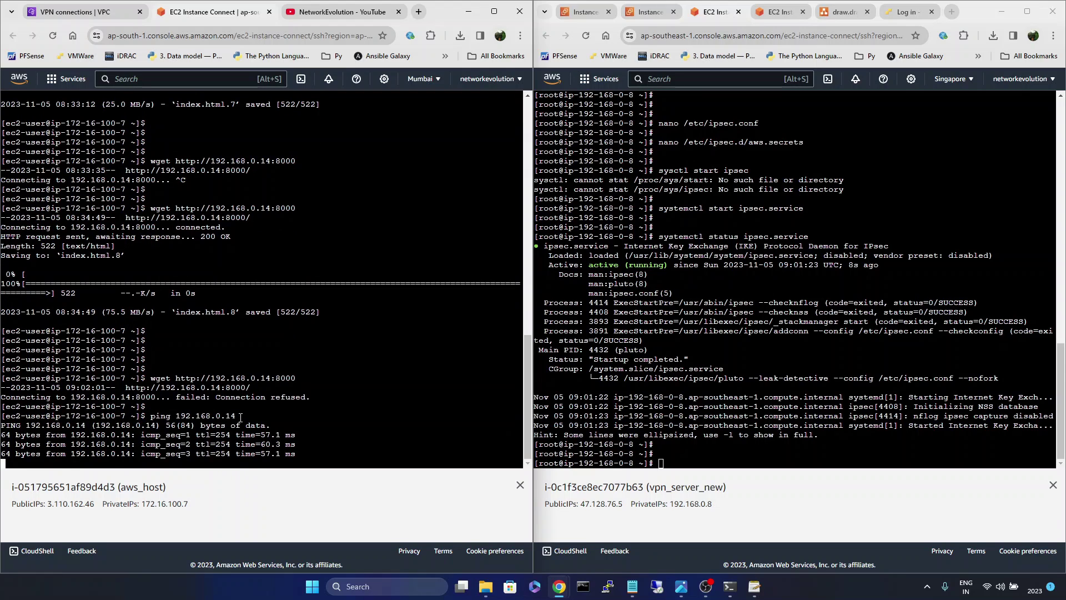
pyautogui.hotkey('ctrl', 'c')
# Ping 192.168.0.6 from aws_host to test the path to the on_prem instance, and stop the ping.
pyautogui.press('Up')
pyautogui.press('BackSpace')
pyautogui.press('BackSpace')
pyautogui.write('6')
pyautogui.press('Return')
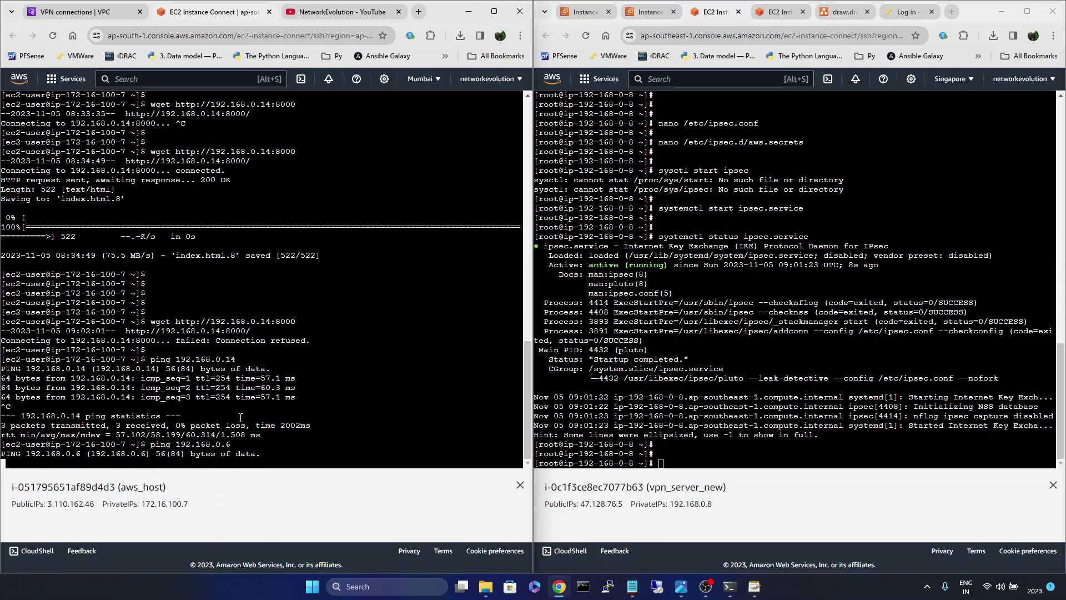
pyautogui.hotkey('ctrl', 'c')
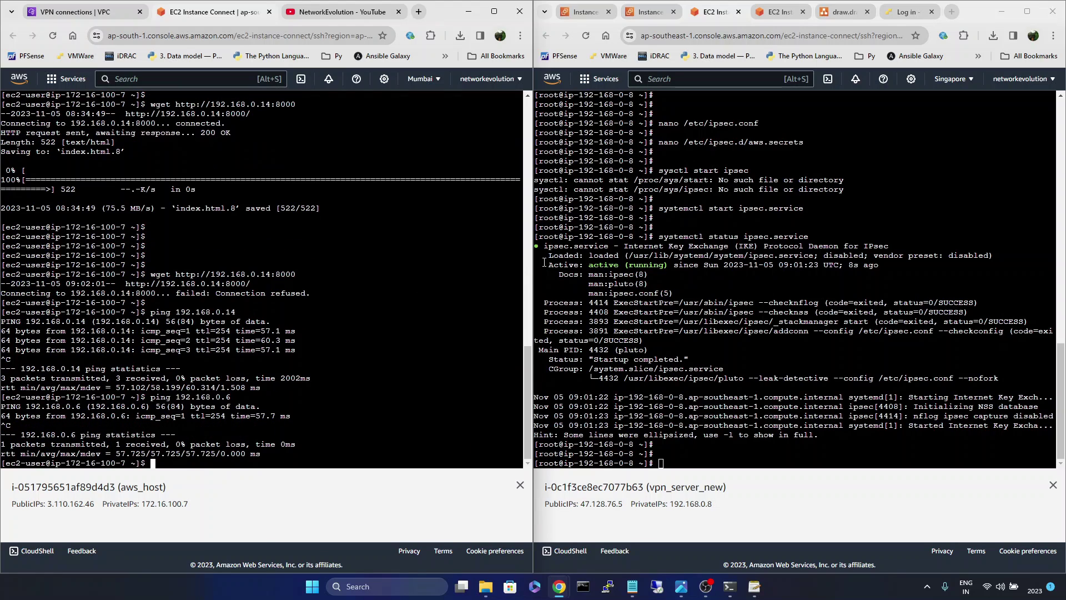
# Start a Python HTTP server in the on_prem instance's terminal with python3 -m http.server.
pyautogui.click(783, 17)
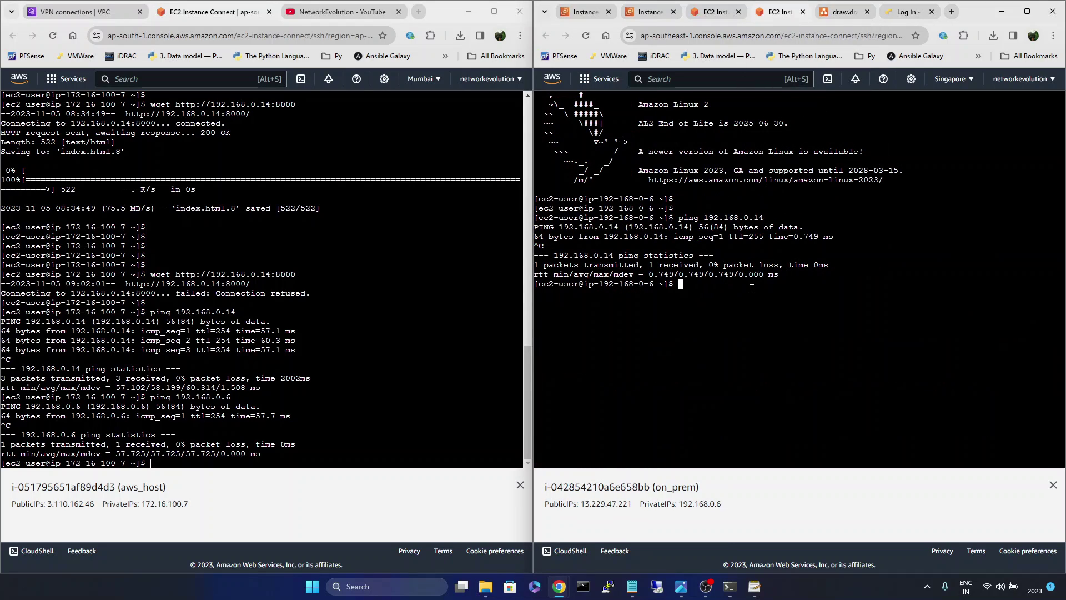
pyautogui.moveTo(671, 287); pyautogui.dragTo(595, 286)
pyautogui.click(697, 297)
pyautogui.write('python3 -m http.server')
pyautogui.press('Return')
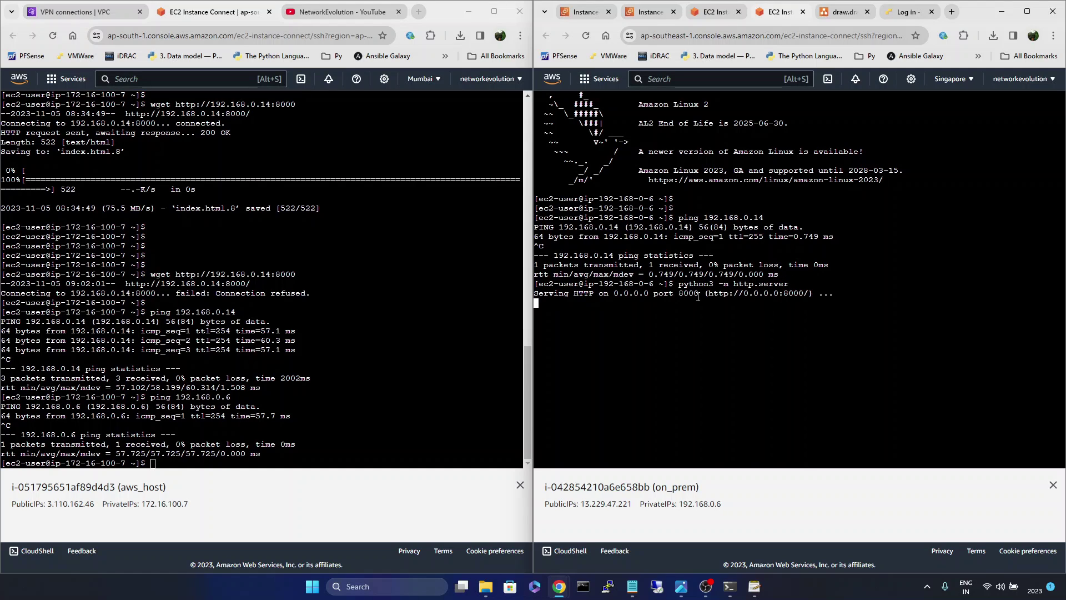
pyautogui.click(261, 359)
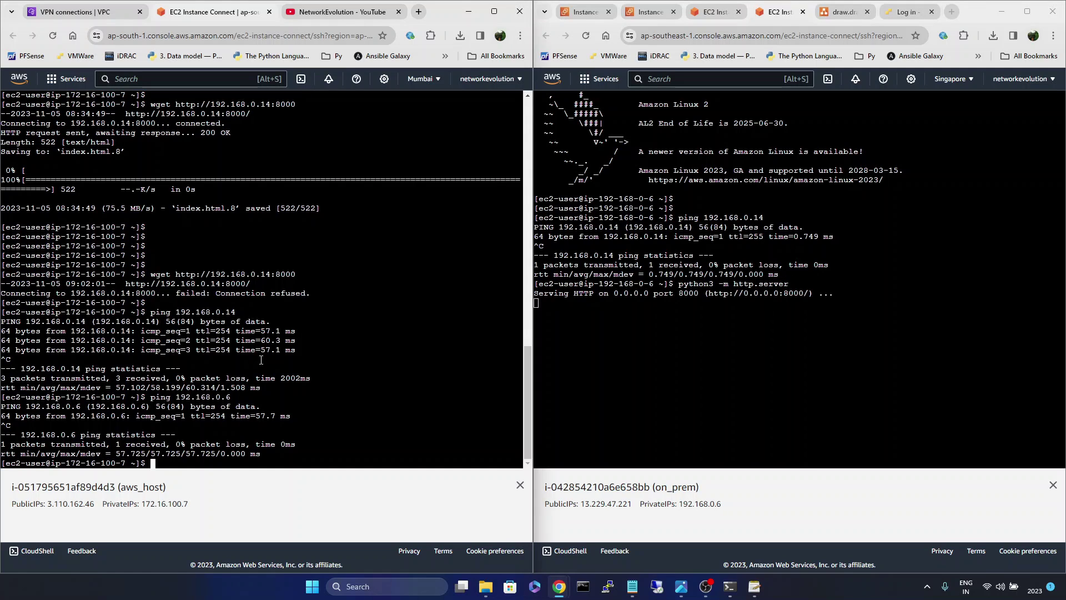
pyautogui.write('wget http://192.168.0.6')
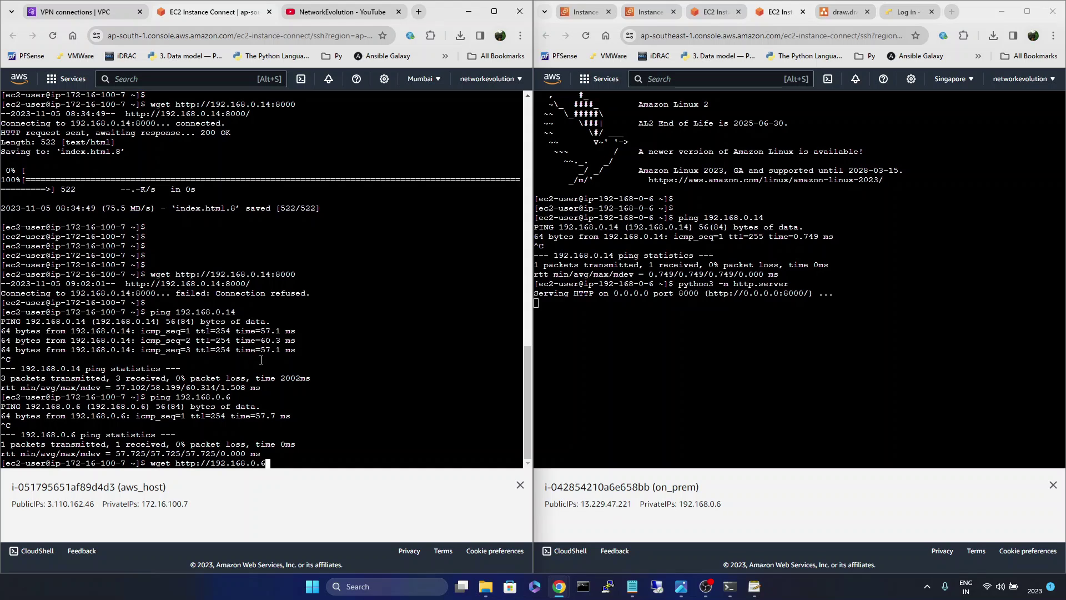
pyautogui.write(':8000')
pyautogui.press('Return')
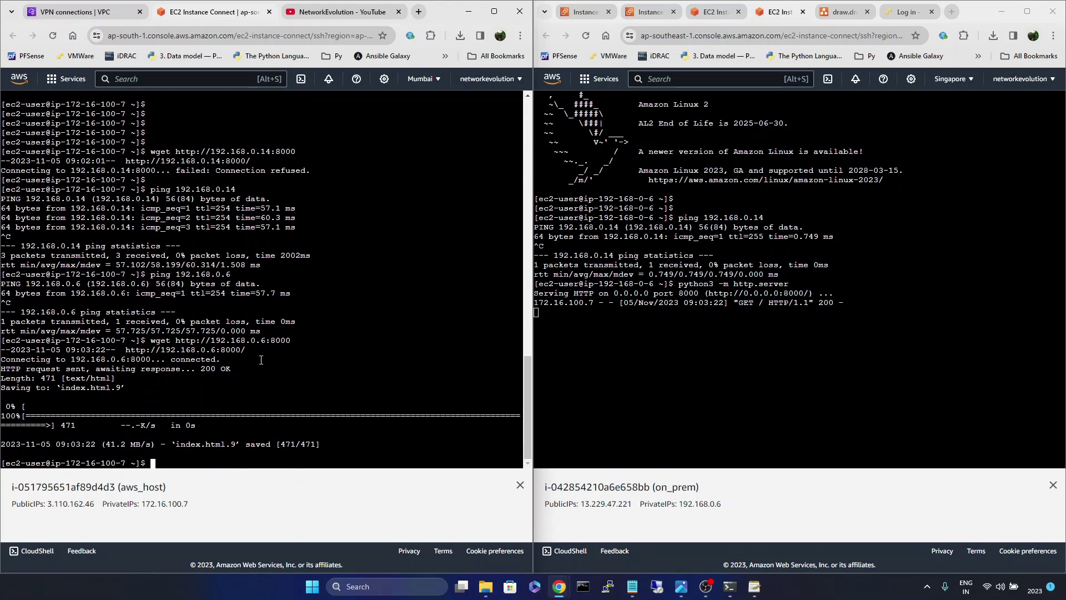
pyautogui.click(700, 285)
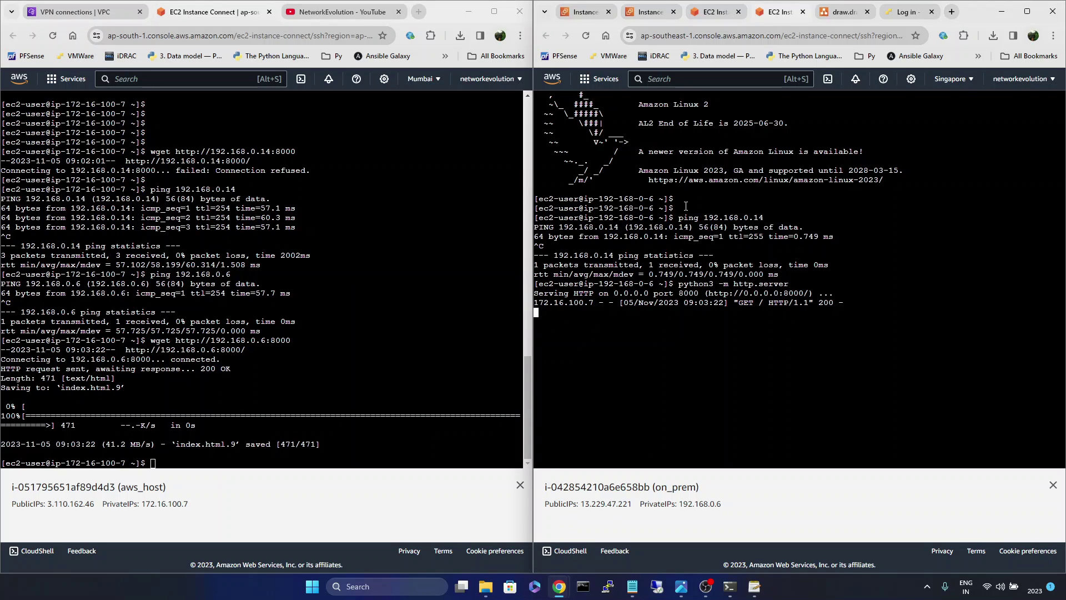
pyautogui.click(584, 80)
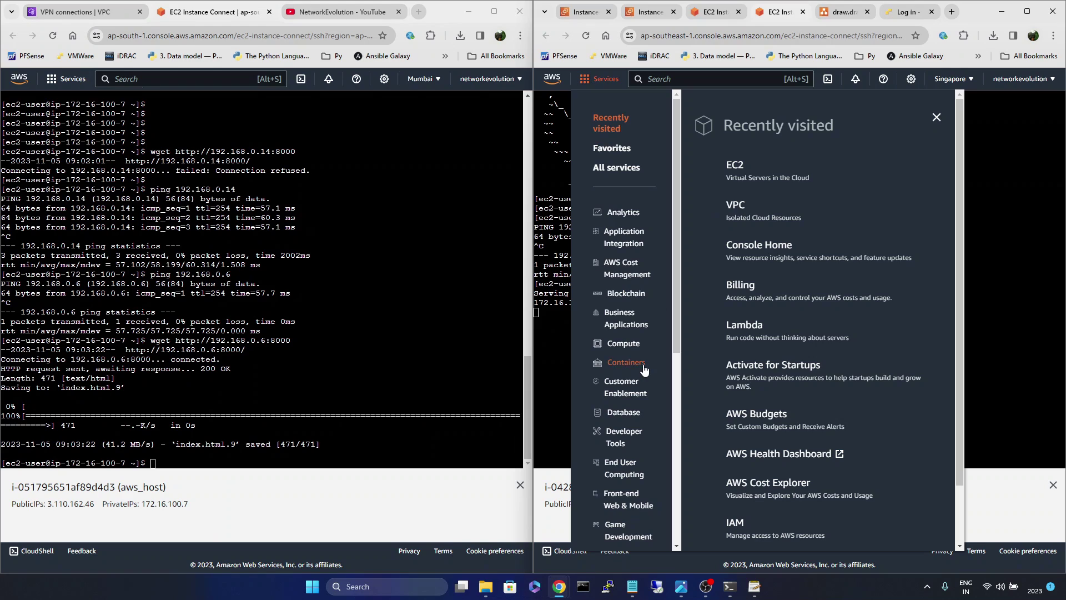
pyautogui.click(452, 247)
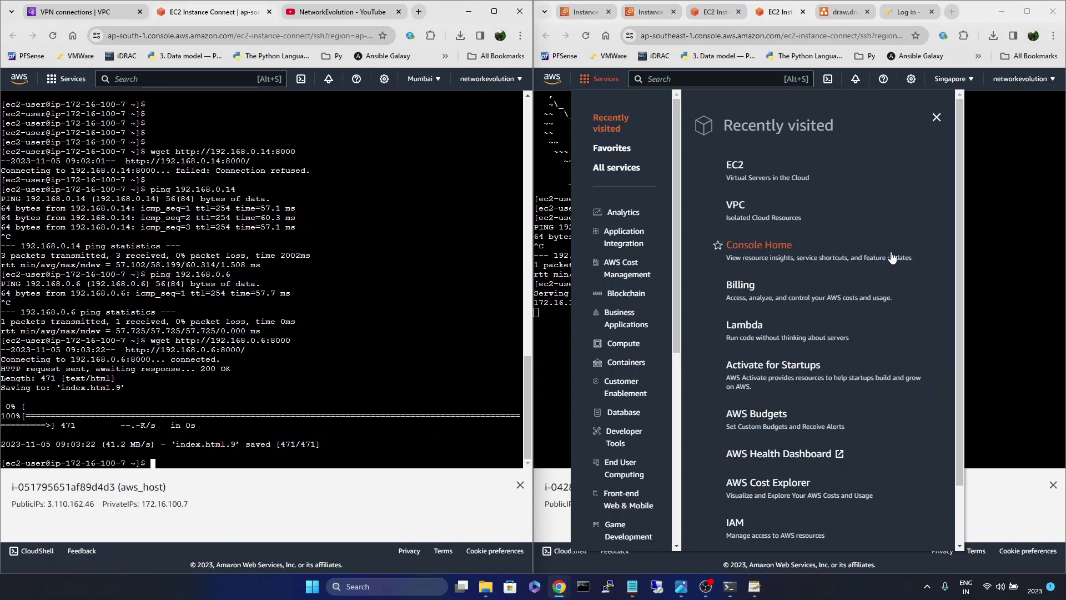
pyautogui.click(984, 264)
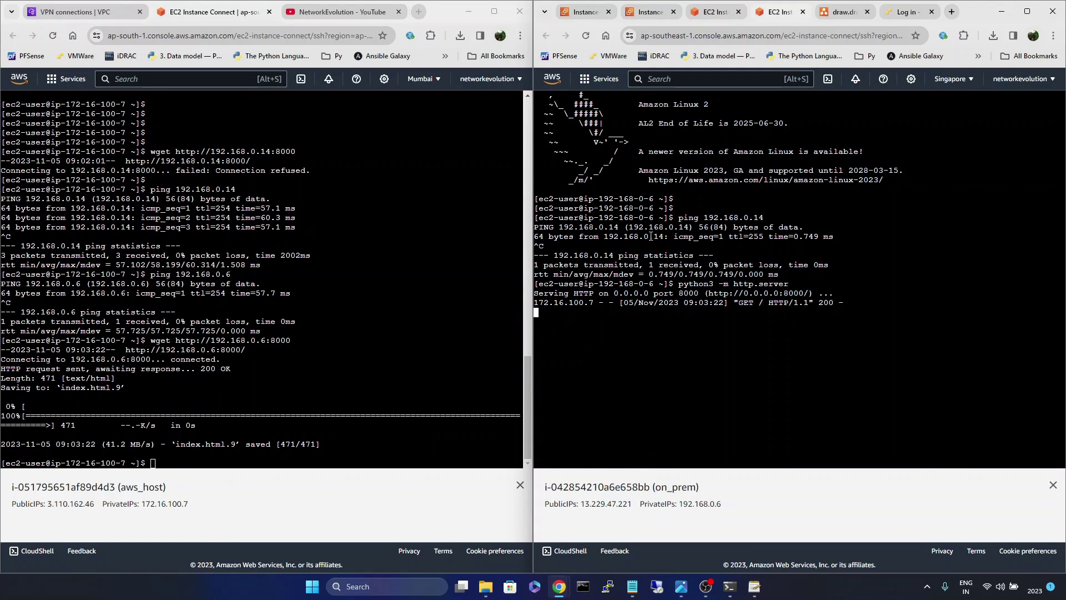
pyautogui.click(297, 163)
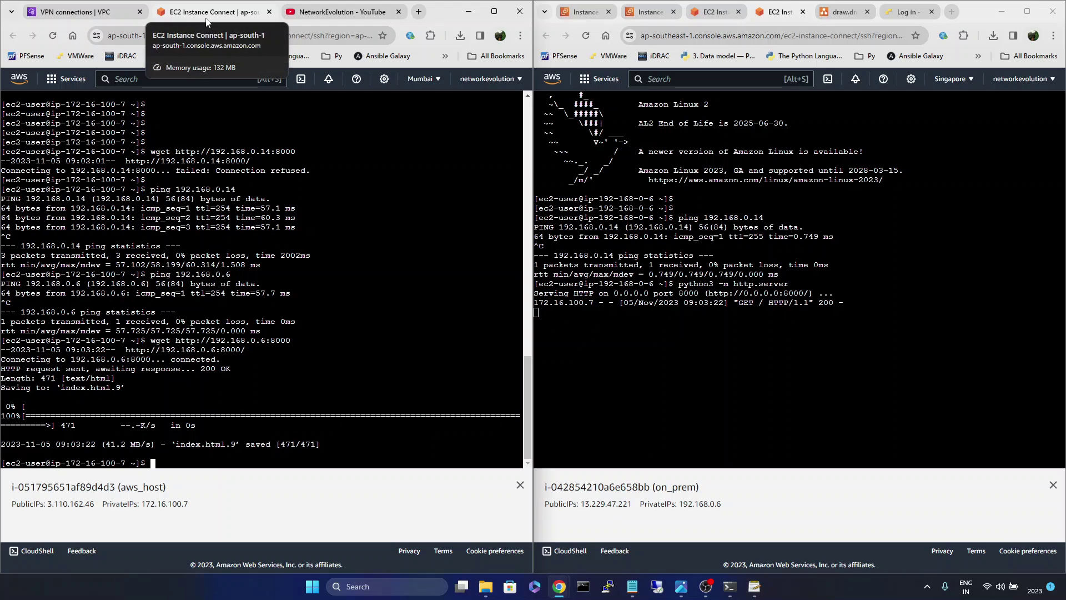
pyautogui.click(636, 237)
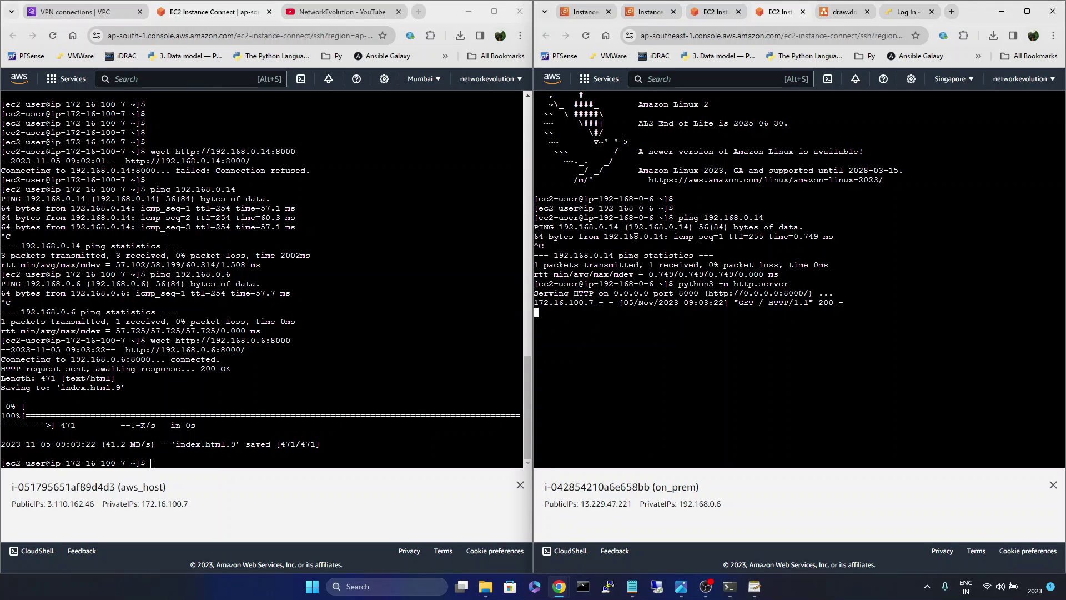
pyautogui.moveTo(594, 194); pyautogui.dragTo(639, 206)
pyautogui.click(689, 213)
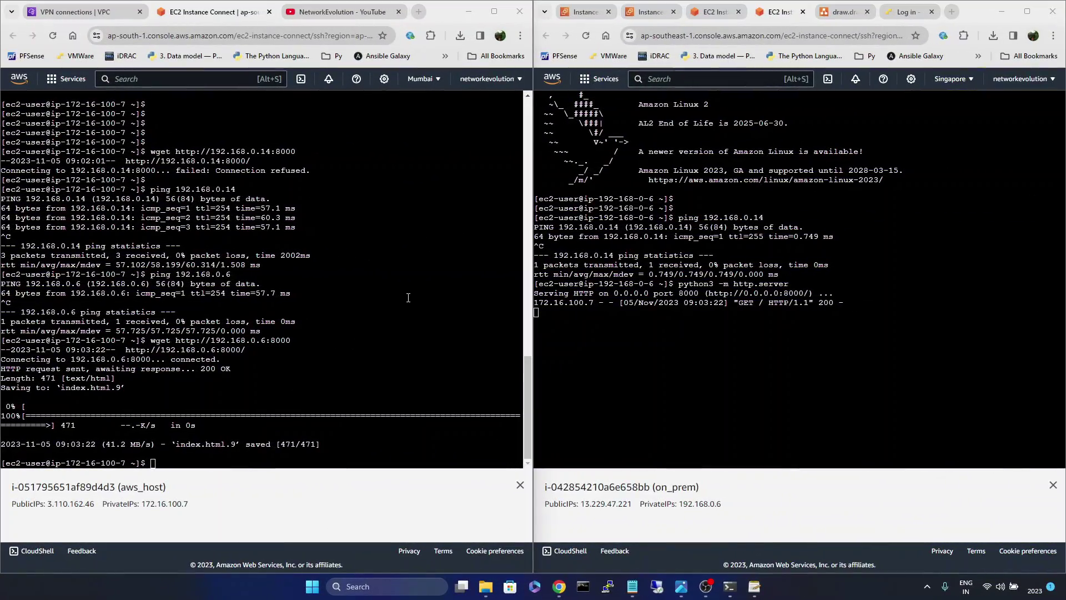
# Show the NetworkEvolution YouTube channel page in place of the aws_host terminal.
pyautogui.click(315, 11)
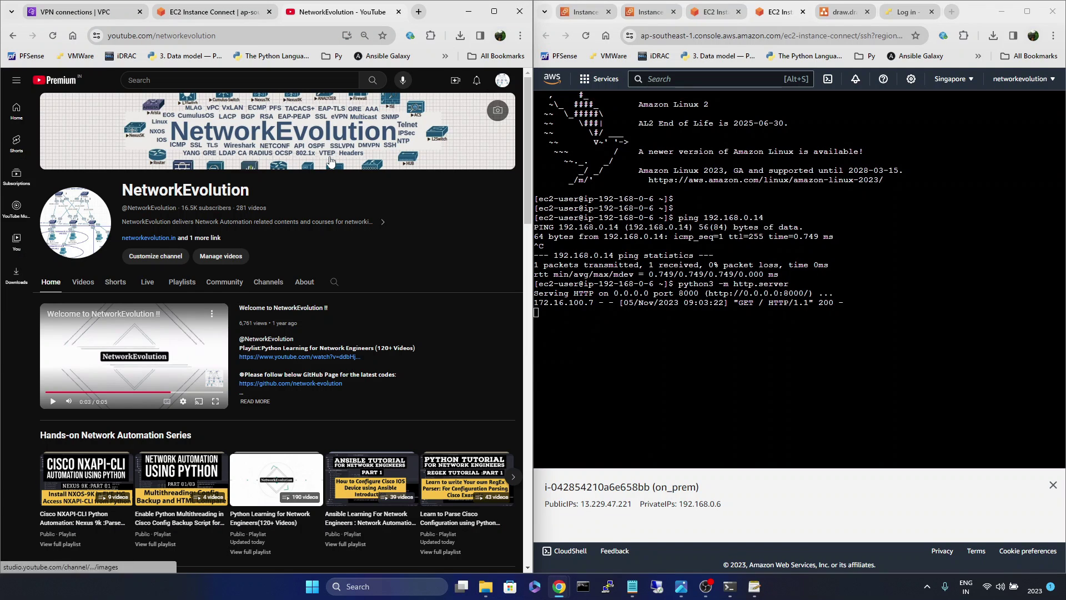